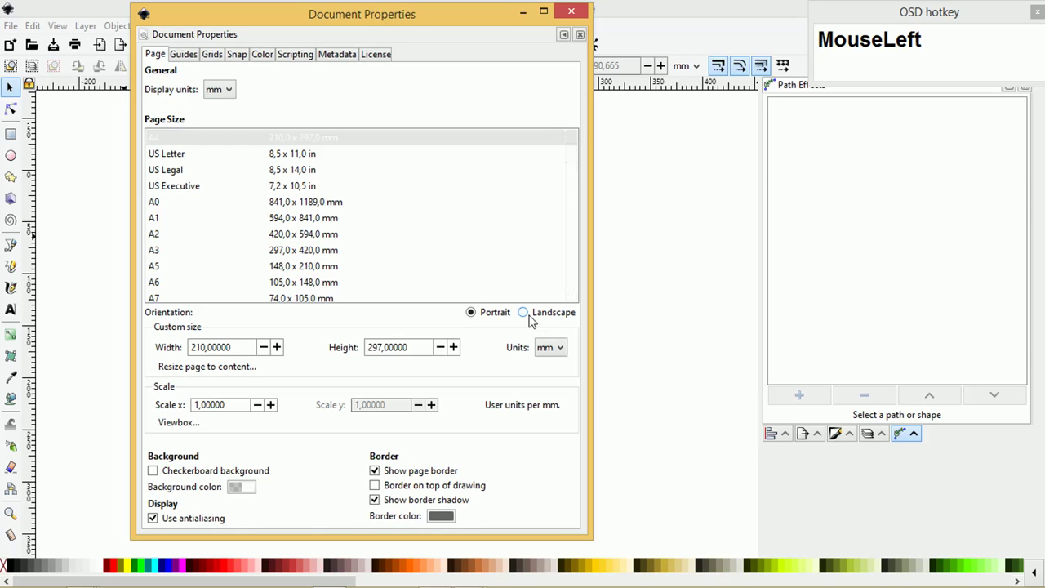
# - Set the units of the document's custom page size to cm
pyautogui.click(544, 349)
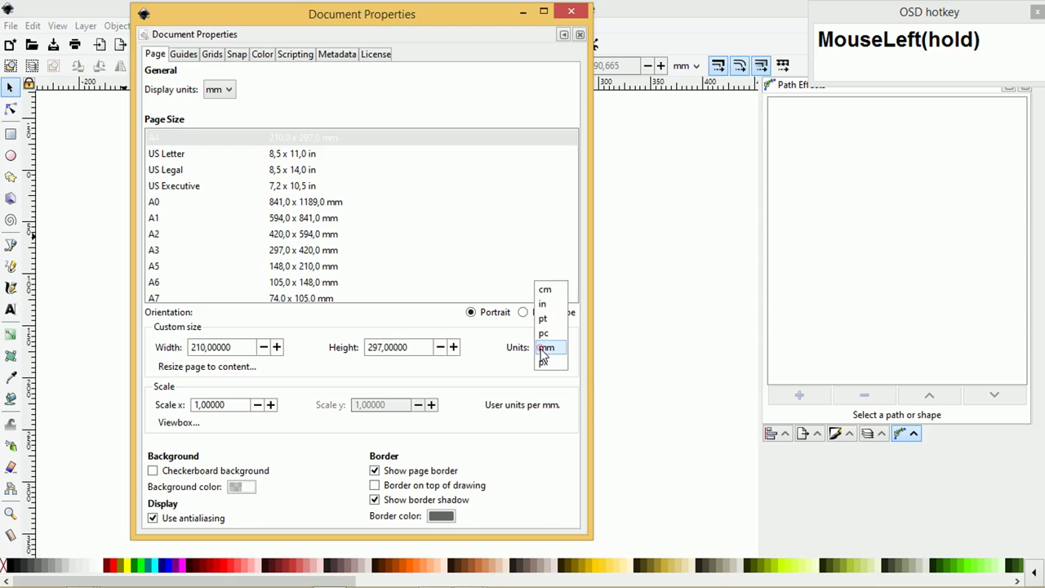
pyautogui.moveTo(546, 347); pyautogui.dragTo(545, 336)
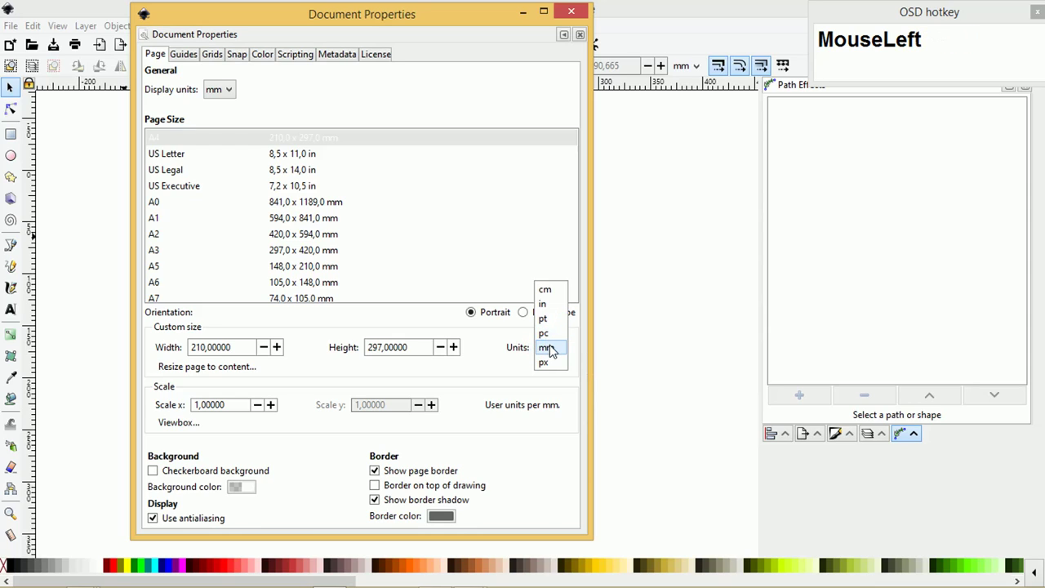
pyautogui.click(546, 290)
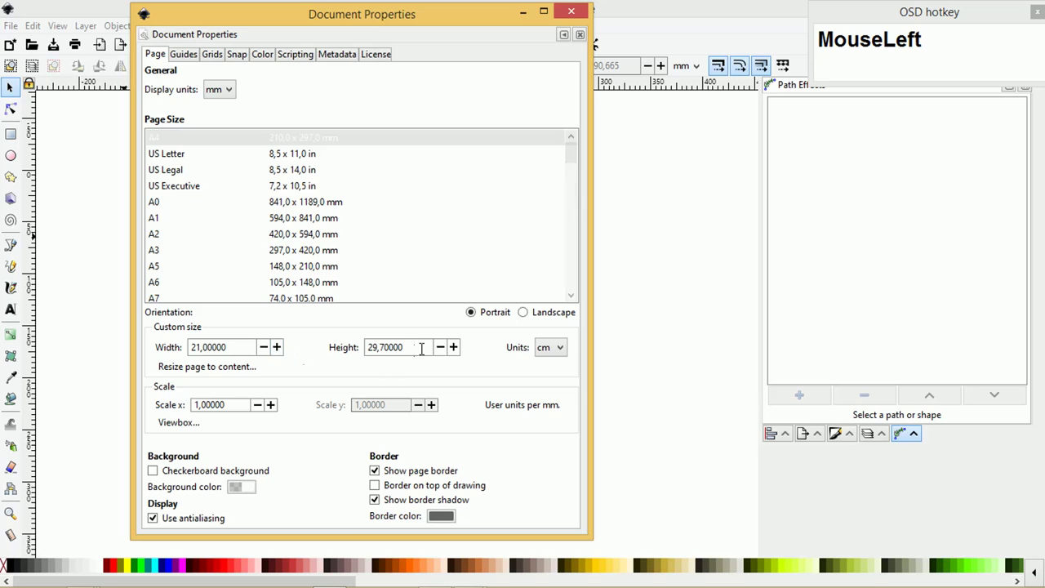
pyautogui.click(422, 349)
pyautogui.click(239, 349)
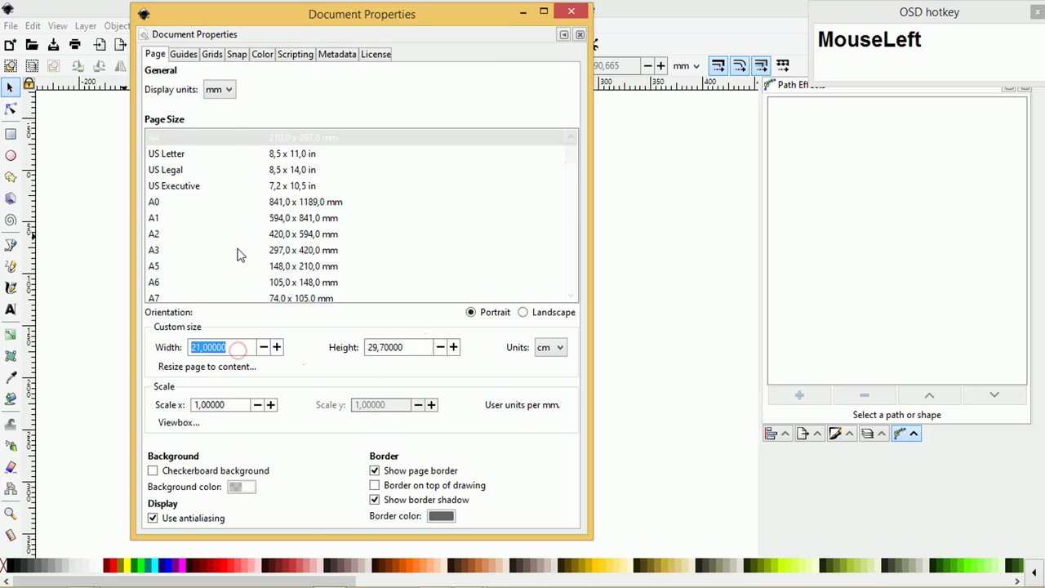
# - Reduce the snap-to-objects distance to 1.0 and close the document properties
pyautogui.click(234, 58)
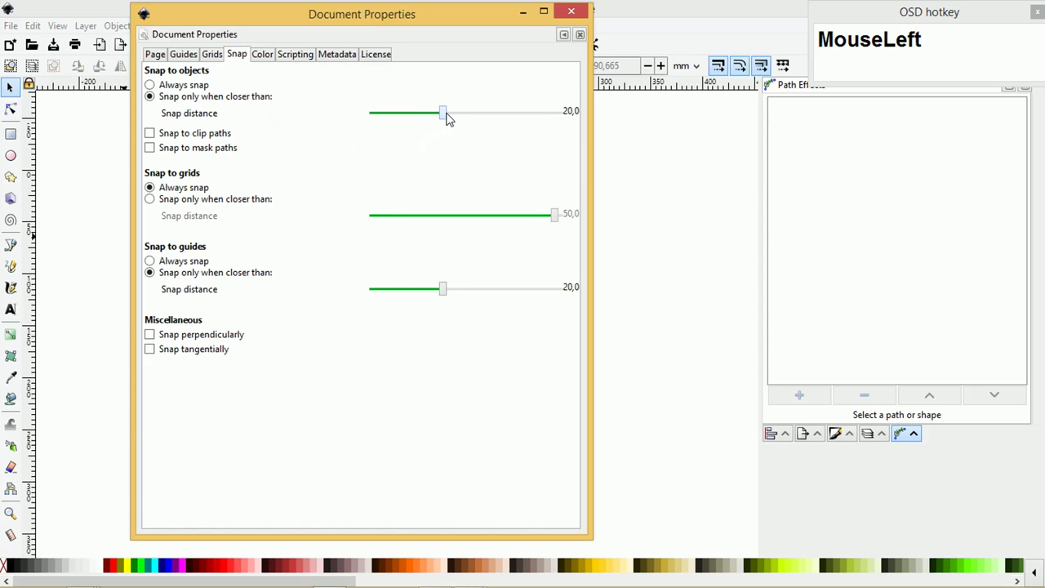
pyautogui.moveTo(446, 115); pyautogui.dragTo(337, 120)
pyautogui.click(570, 15)
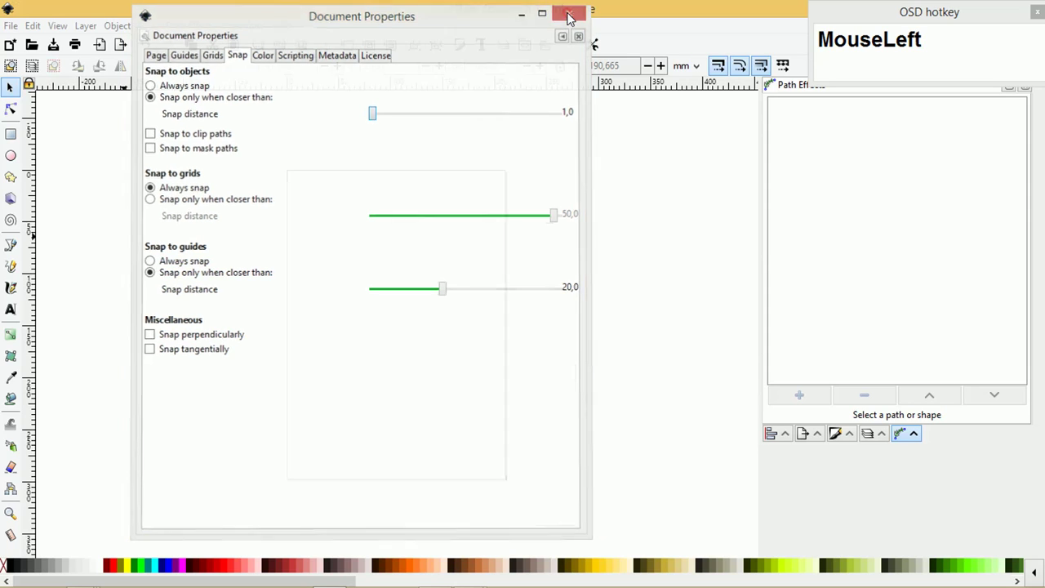
pyautogui.click(939, 34)
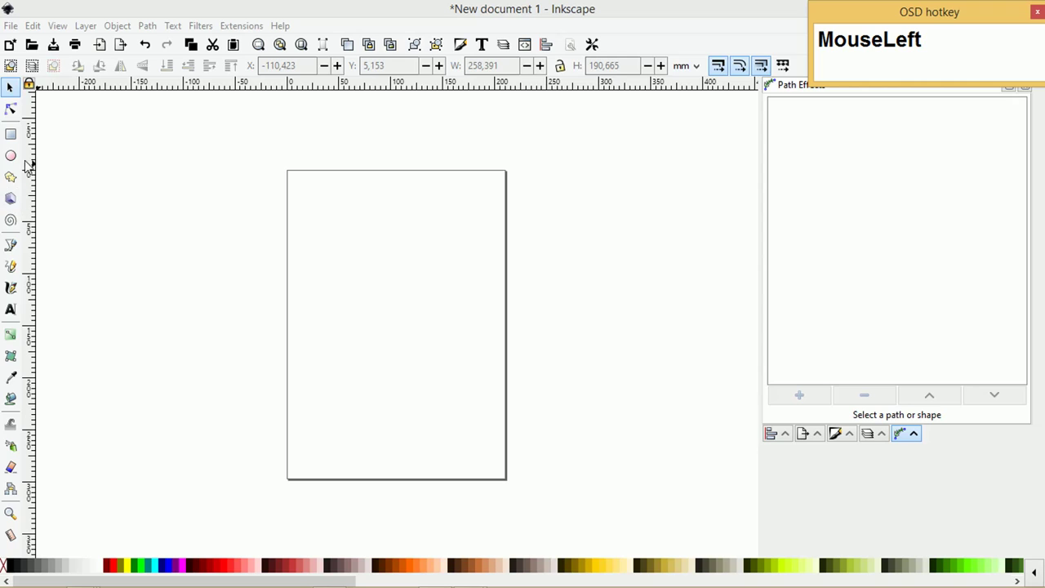
# - Draw a rectangle of about 74 by 107 mm beside the page and move it onto the page's upper half
pyautogui.click(10, 134)
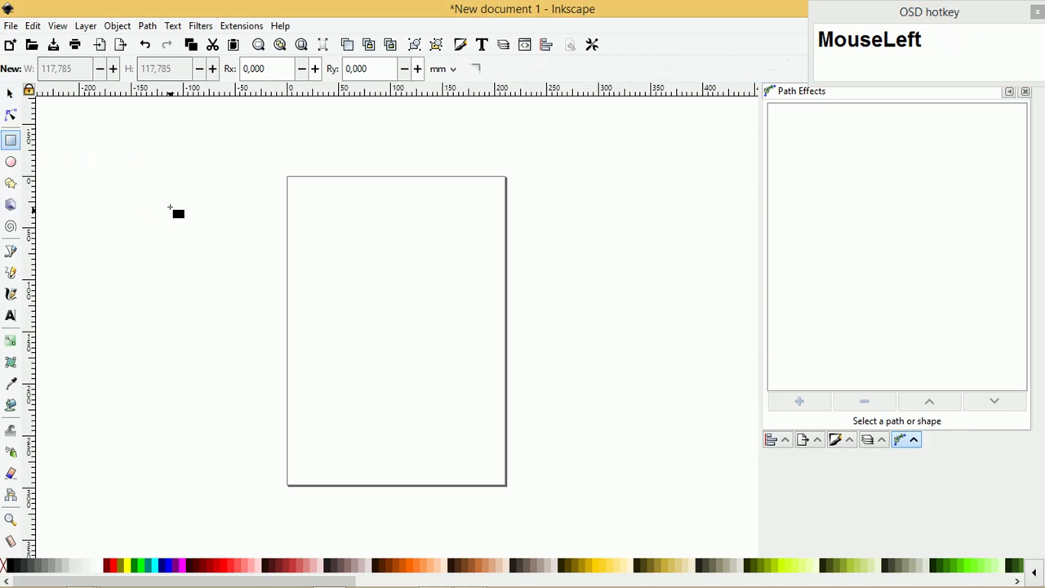
pyautogui.moveTo(157, 176); pyautogui.dragTo(233, 288)
pyautogui.click(10, 92)
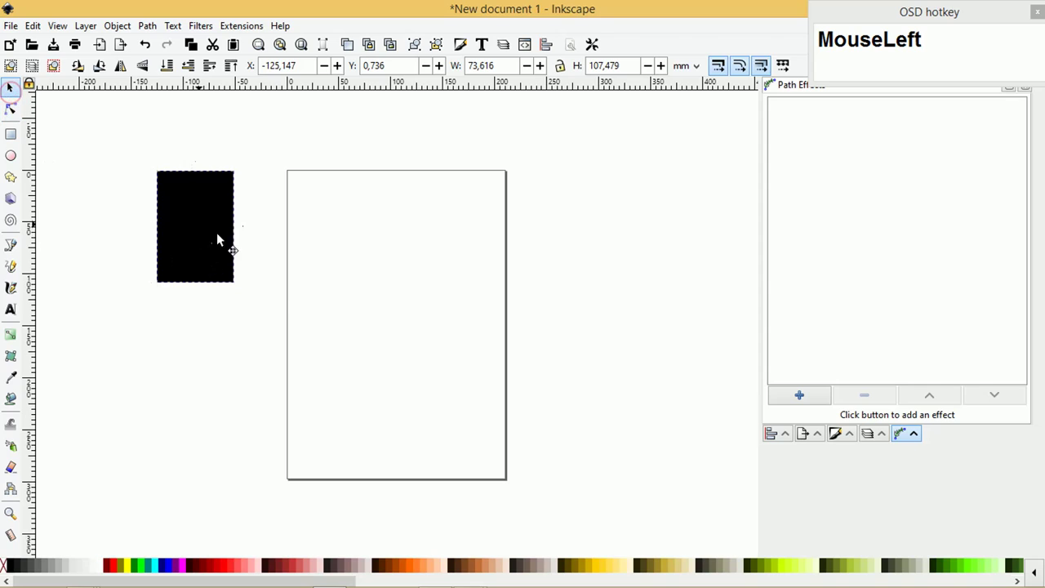
pyautogui.moveTo(219, 236); pyautogui.dragTo(362, 283)
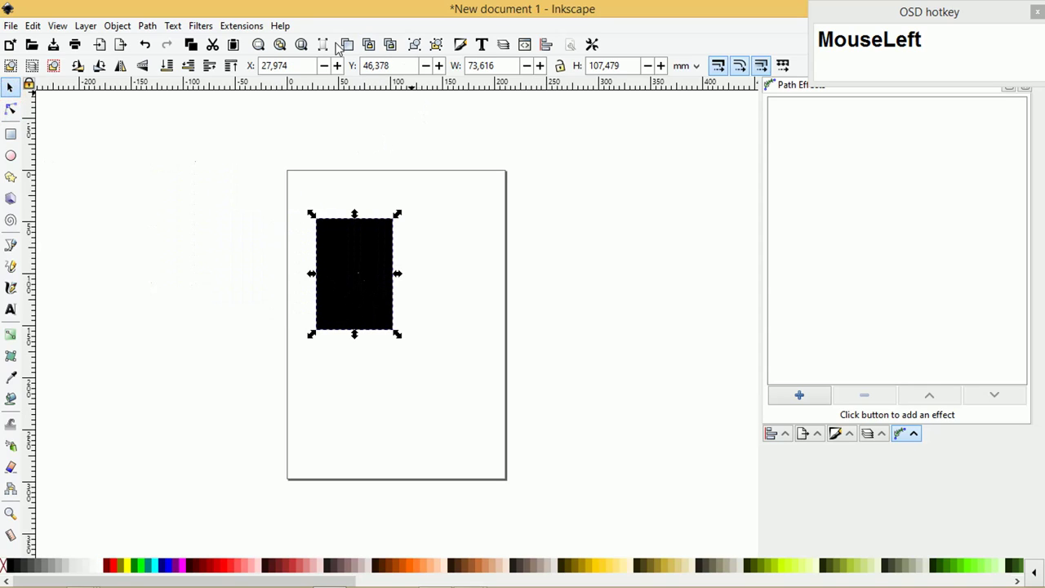
# - Set the black rectangle's height to 88 mm and its width to 55 mm, then deselect it
pyautogui.moveTo(507, 70); pyautogui.dragTo(546, 72)
pyautogui.click(627, 65)
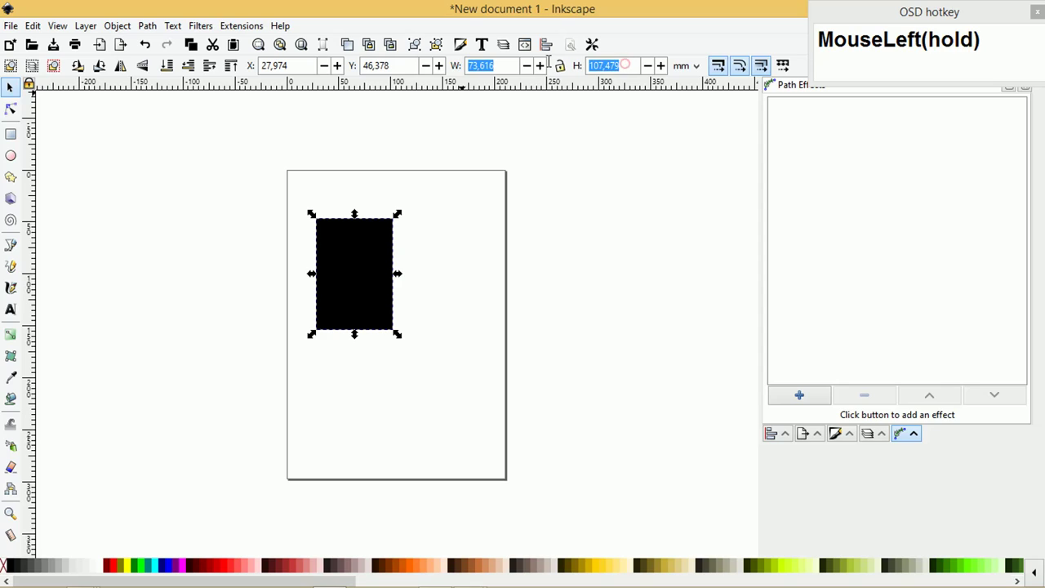
pyautogui.write('88')
pyautogui.click(503, 67)
pyautogui.moveTo(502, 69); pyautogui.dragTo(483, 69)
pyautogui.moveTo(413, 64); pyautogui.dragTo(410, 65)
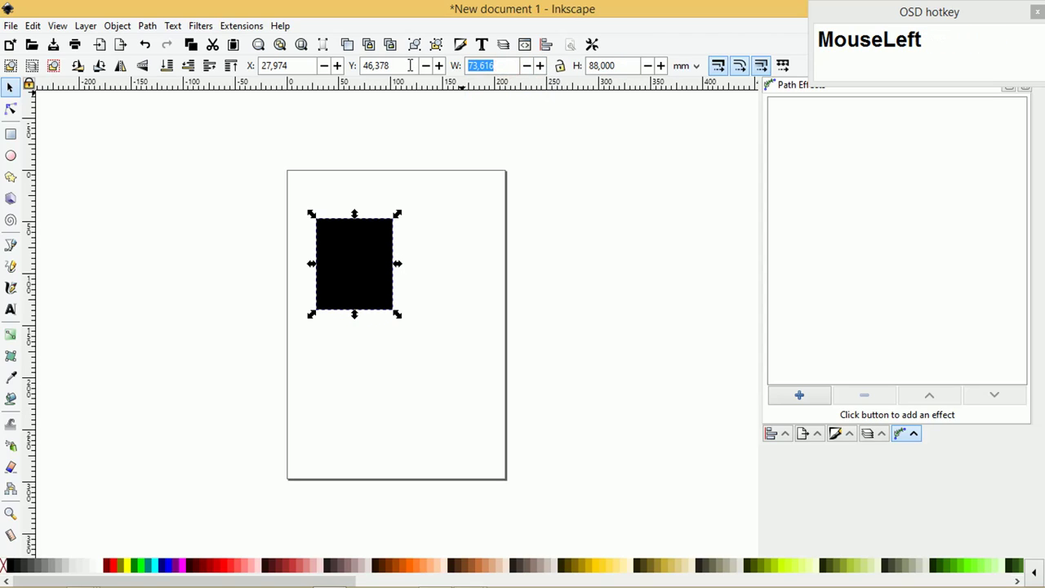
pyautogui.write('55')
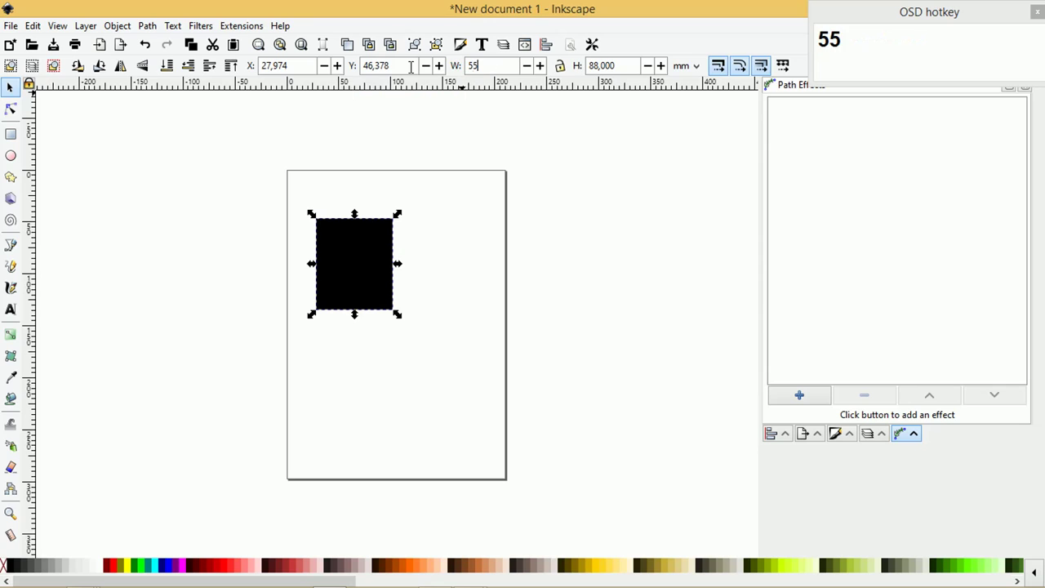
pyautogui.click(457, 119)
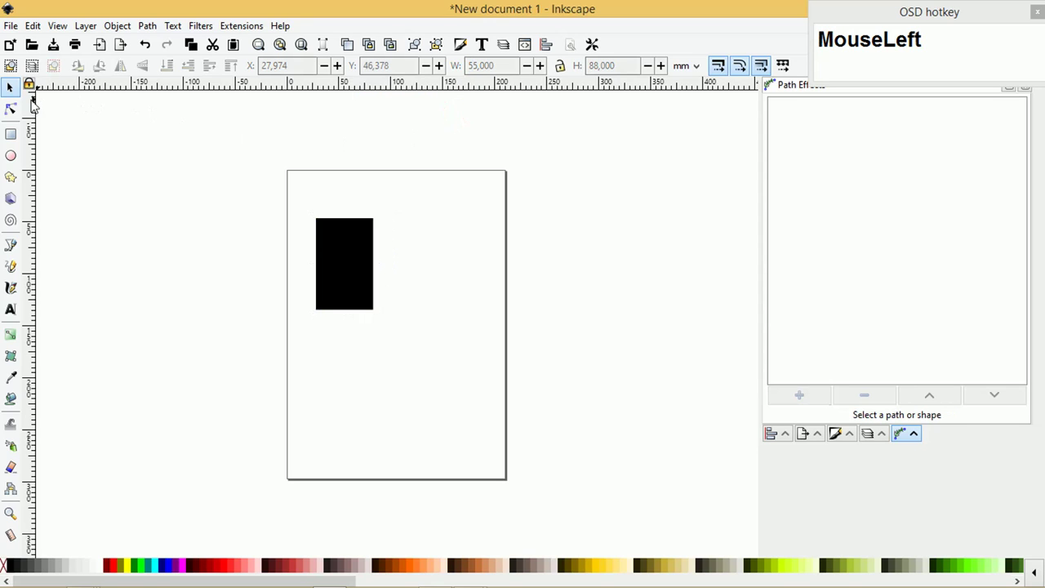
# - Move the black rectangle toward the page's upper-left corner, to about X 11.4 mm and Y 36.1 mm
pyautogui.click(348, 240)
pyautogui.keyDown('ctrl'); pyautogui.scroll(2, 351, 249); pyautogui.keyUp('ctrl')
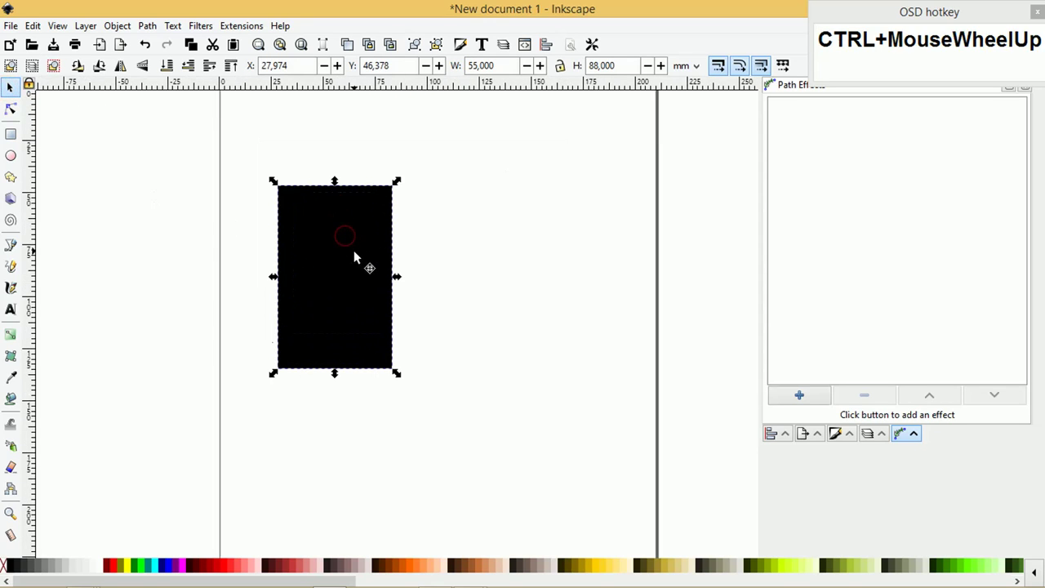
pyautogui.click(344, 243)
pyautogui.moveTo(344, 242); pyautogui.dragTo(302, 203)
pyautogui.keyDown('ctrl'); pyautogui.scroll(-1, 303, 201); pyautogui.keyUp('ctrl')
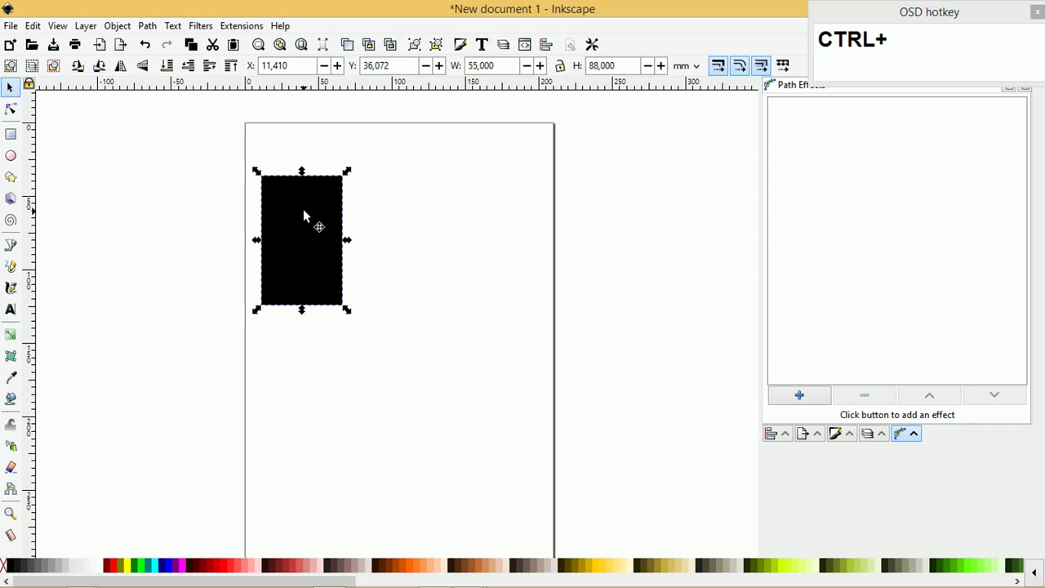
# - Round the black rectangle's corners to a radius of about 3.7 mm and deselect it
pyautogui.click(11, 108)
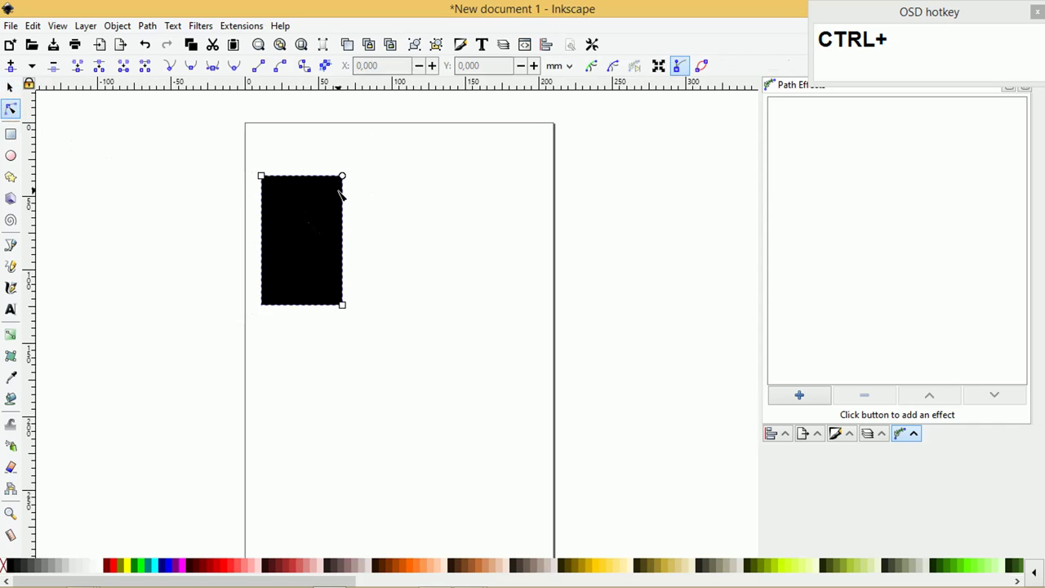
pyautogui.keyDown('ctrl'); pyautogui.scroll(1, 345, 174); pyautogui.keyUp('ctrl')
pyautogui.moveTo(343, 172); pyautogui.dragTo(346, 188)
pyautogui.moveTo(269, 187); pyautogui.dragTo(336, 174)
pyautogui.keyDown('ctrl'); pyautogui.scroll(1, 351, 191); pyautogui.keyUp('ctrl')
pyautogui.click(332, 173)
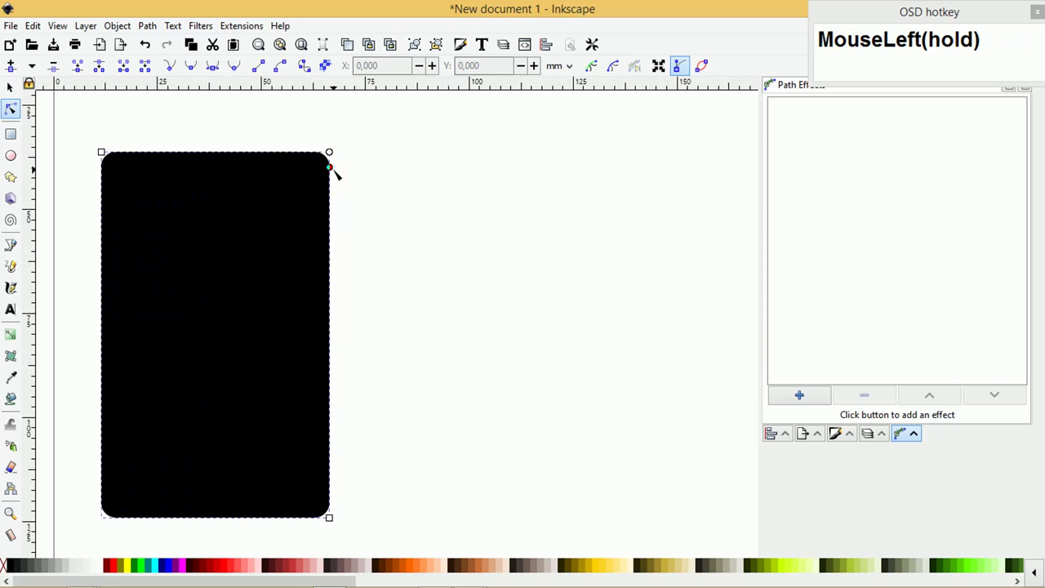
pyautogui.click(11, 88)
pyautogui.click(144, 122)
# - Duplicate the rounded rectangle and place the copy beside it on the same height, at about X 90.9 mm
pyautogui.keyDown('ctrl'); pyautogui.scroll(-2, 182, 128); pyautogui.keyUp('ctrl')
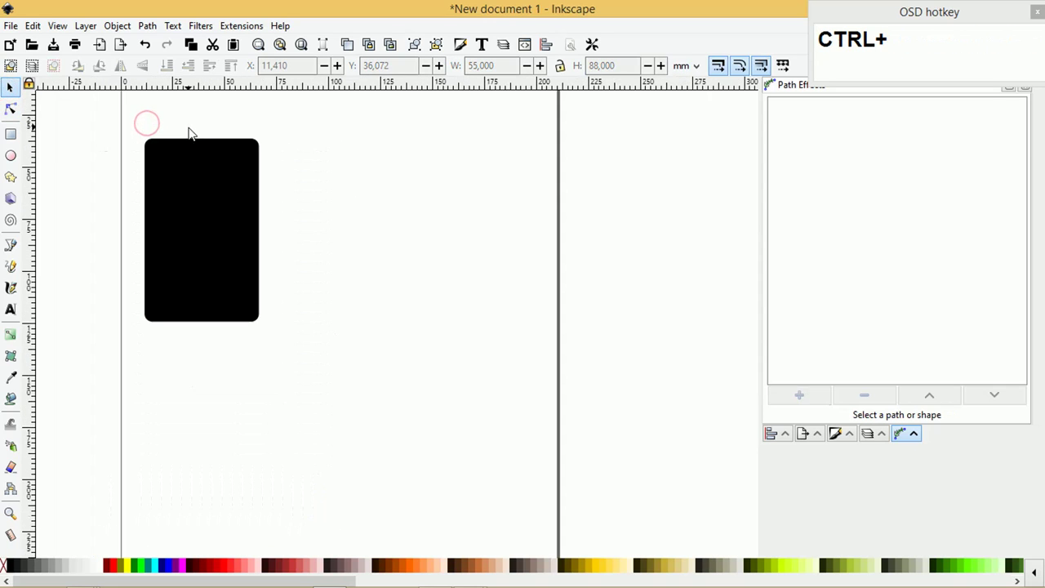
pyautogui.click(200, 182)
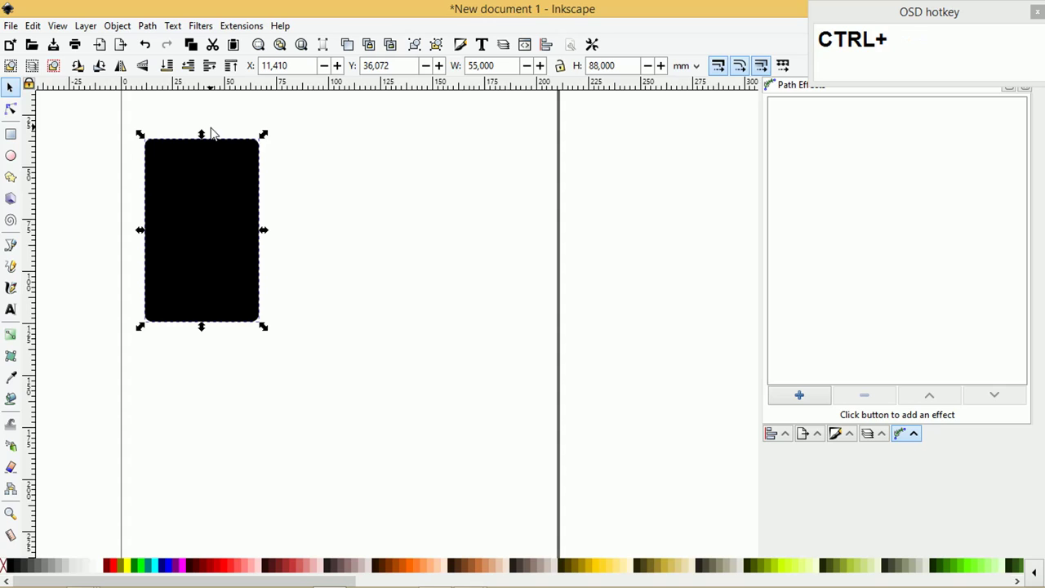
pyautogui.moveTo(224, 187); pyautogui.dragTo(394, 185)
pyautogui.click(505, 163)
# - Remove the fill of the left rounded rectangle and give it a black stroke
pyautogui.press('z')
pyautogui.moveTo(90, 125); pyautogui.dragTo(580, 345)
pyautogui.click(10, 88)
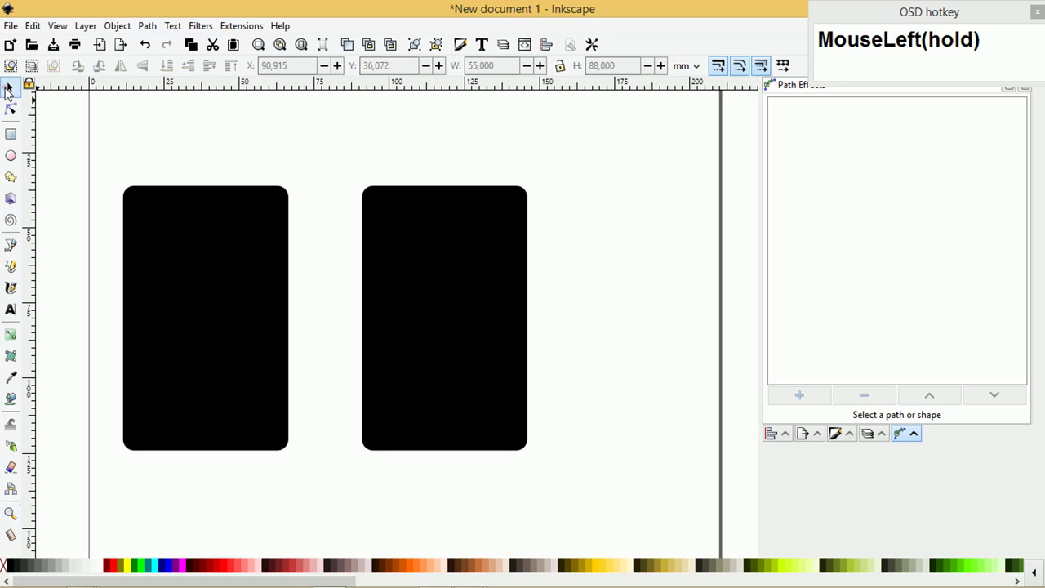
pyautogui.click(164, 245)
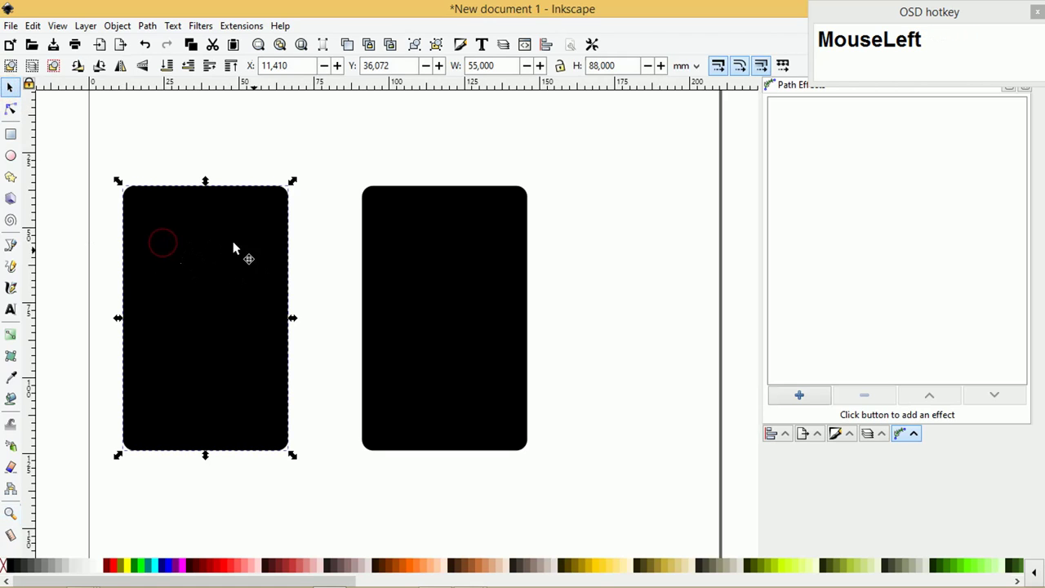
pyautogui.click(6, 569)
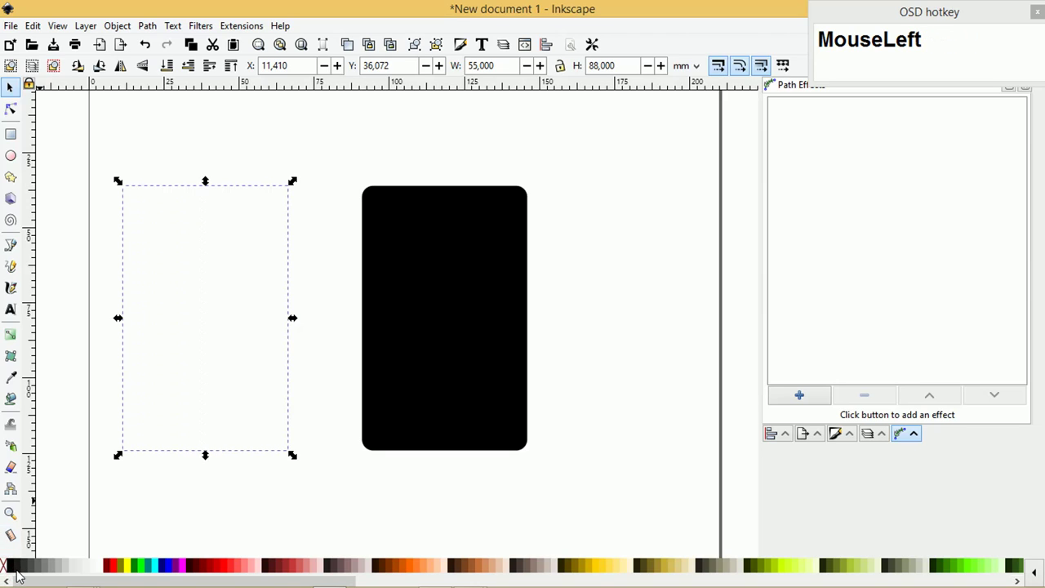
pyautogui.rightClick(10, 565)
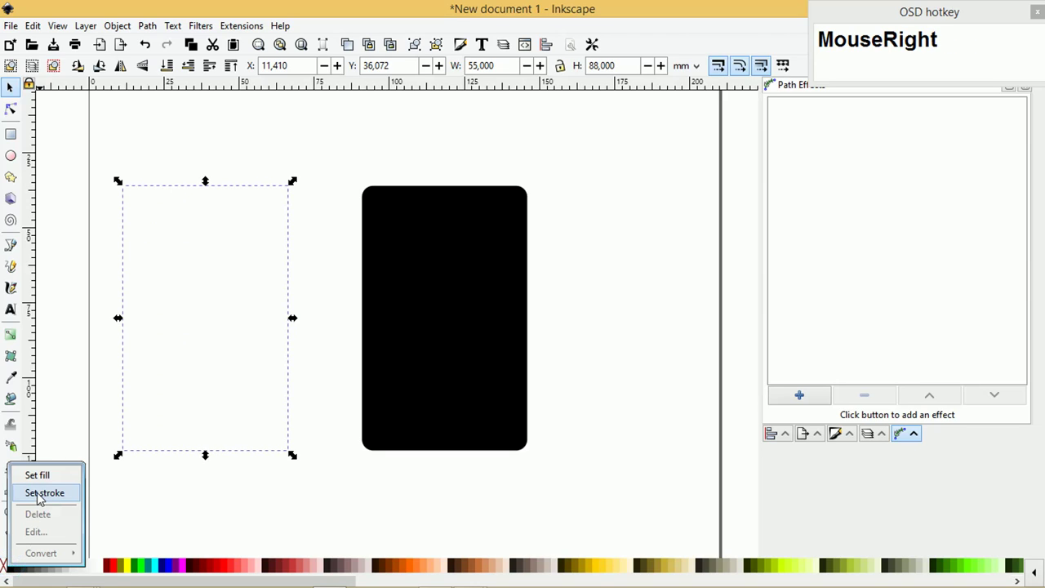
pyautogui.click(38, 495)
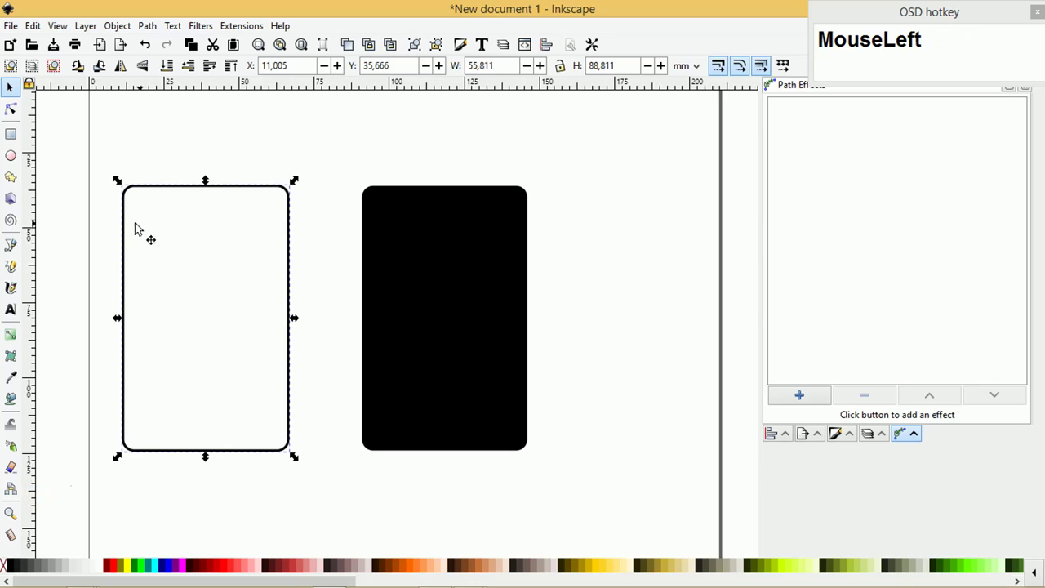
# - Draw a narrow rectangle of about 19 by 85 mm beside the page and move it closer to the outlined card
pyautogui.scroll(-1, 149, 186)
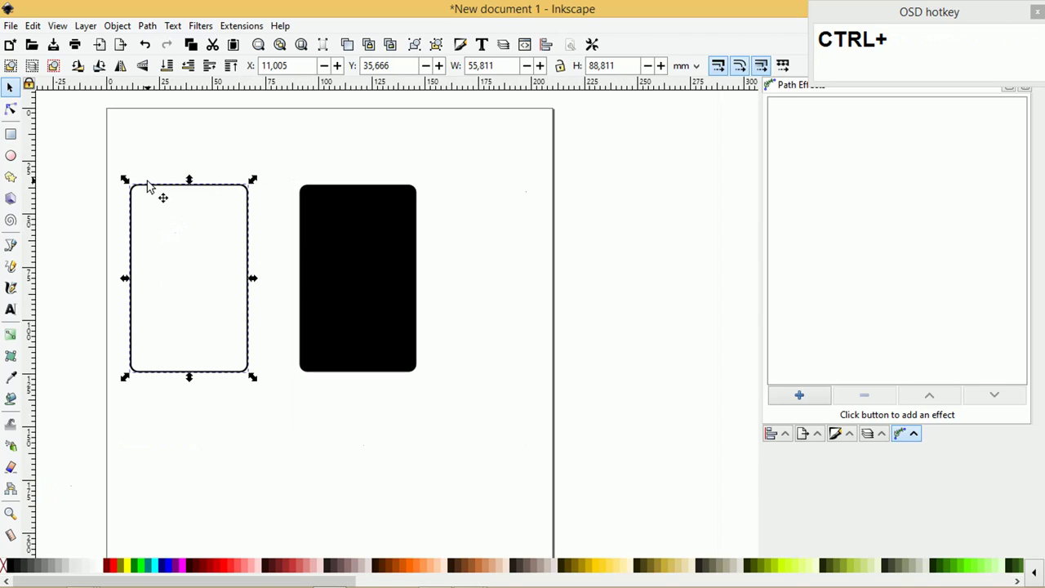
pyautogui.click(11, 138)
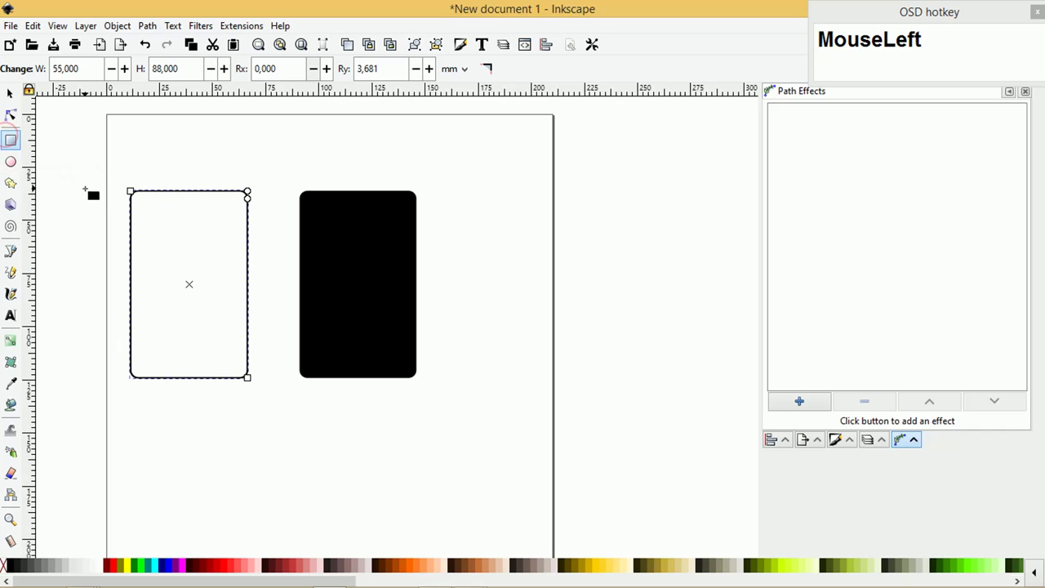
pyautogui.moveTo(50, 139); pyautogui.dragTo(92, 319)
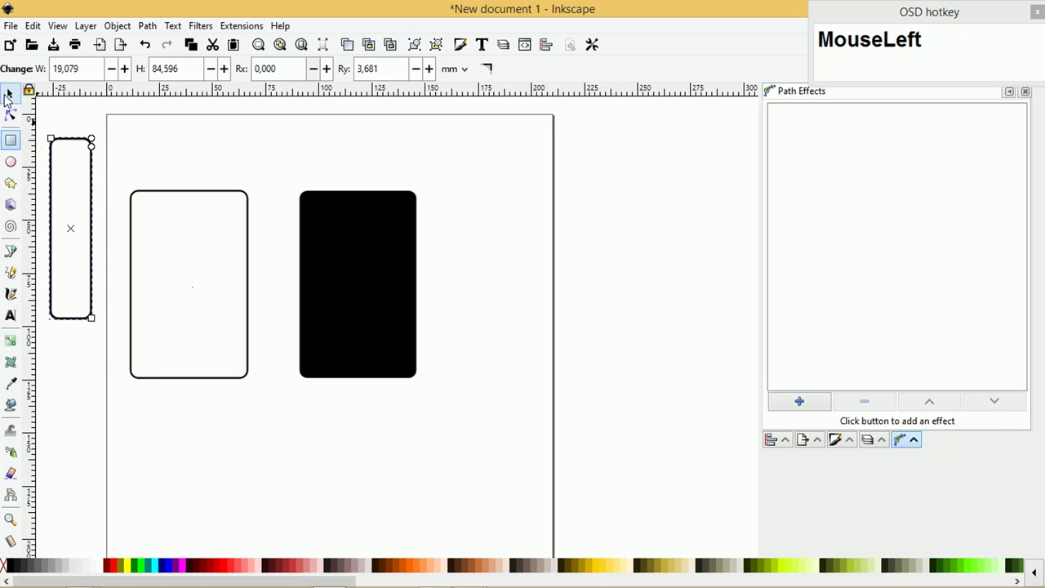
pyautogui.click(6, 95)
pyautogui.moveTo(70, 147); pyautogui.dragTo(116, 163)
# - Remove the corner rounding of the narrow rectangle so its corners are square, and deselect it
pyautogui.click(10, 109)
pyautogui.click(10, 86)
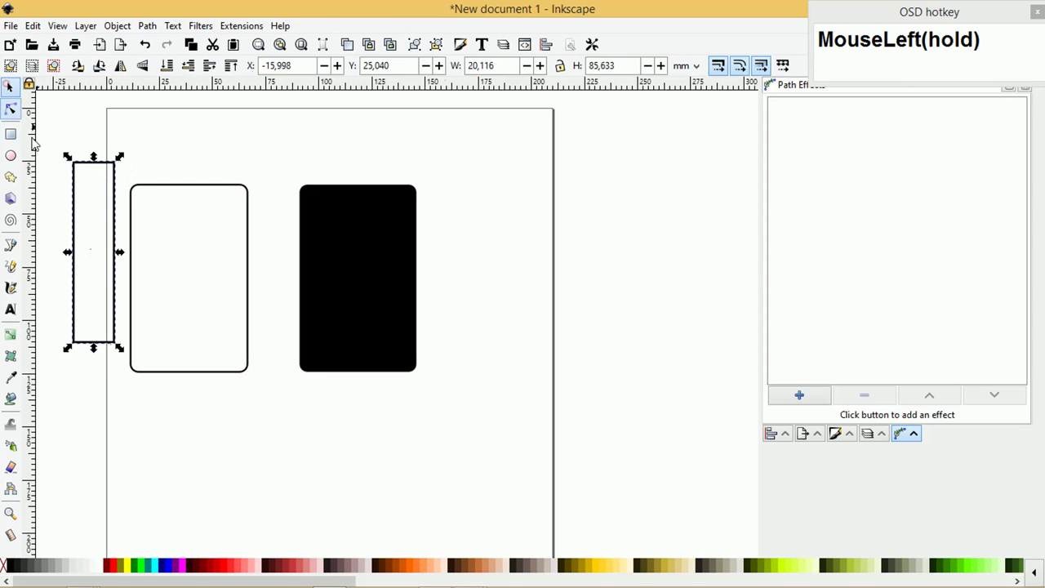
pyautogui.click(152, 147)
# - Narrow the tall rectangle to about 12.6 mm wide and place it across the outlined card's upper edge
pyautogui.click(115, 191)
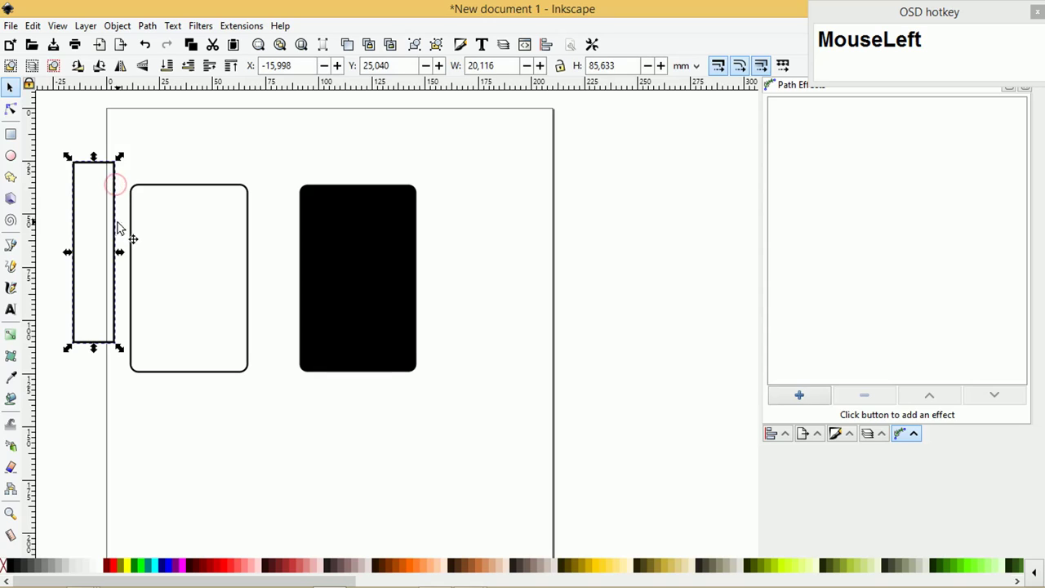
pyautogui.moveTo(122, 253); pyautogui.dragTo(189, 253)
pyautogui.keyDown('ctrl'); pyautogui.scroll(1, 191, 250); pyautogui.keyUp('ctrl')
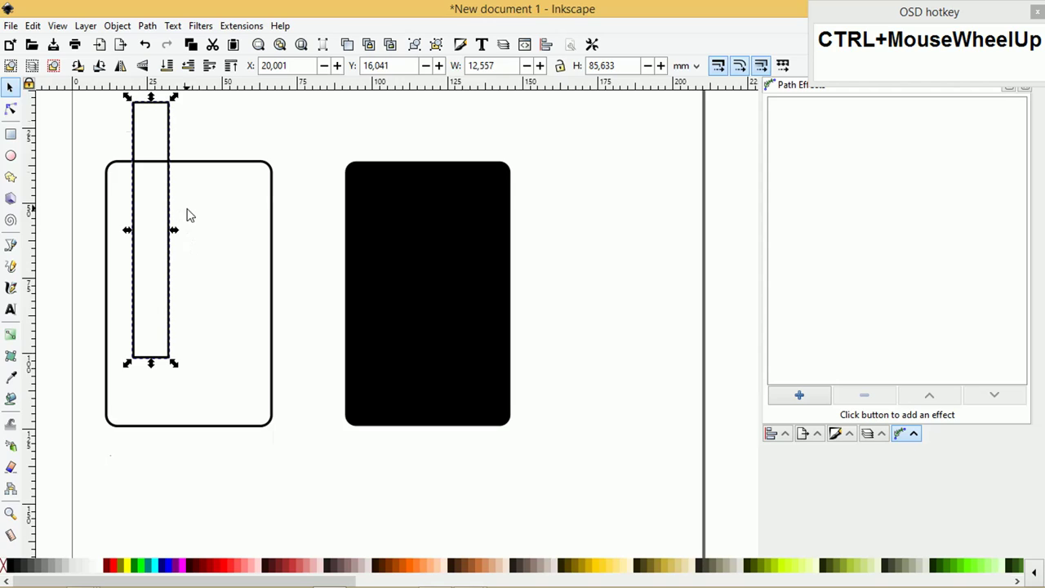
# - Rotate the narrow rectangle counter-clockwise into a downward-sloping diagonal and shift it across the outlined card's left edge
pyautogui.scroll(1, 187, 215)
pyautogui.press('z')
pyautogui.moveTo(362, 483); pyautogui.dragTo(45, 102)
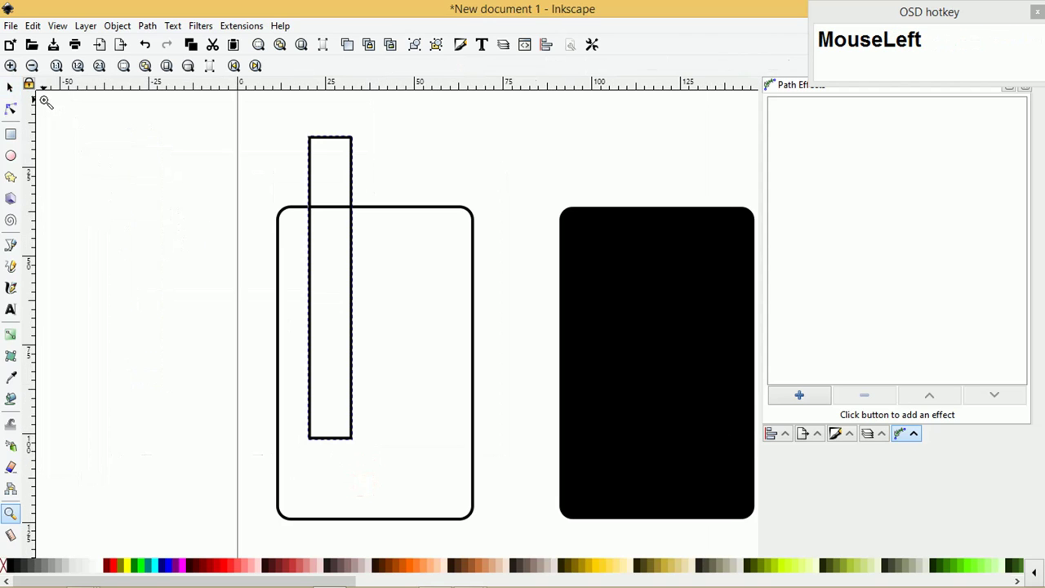
pyautogui.click(11, 87)
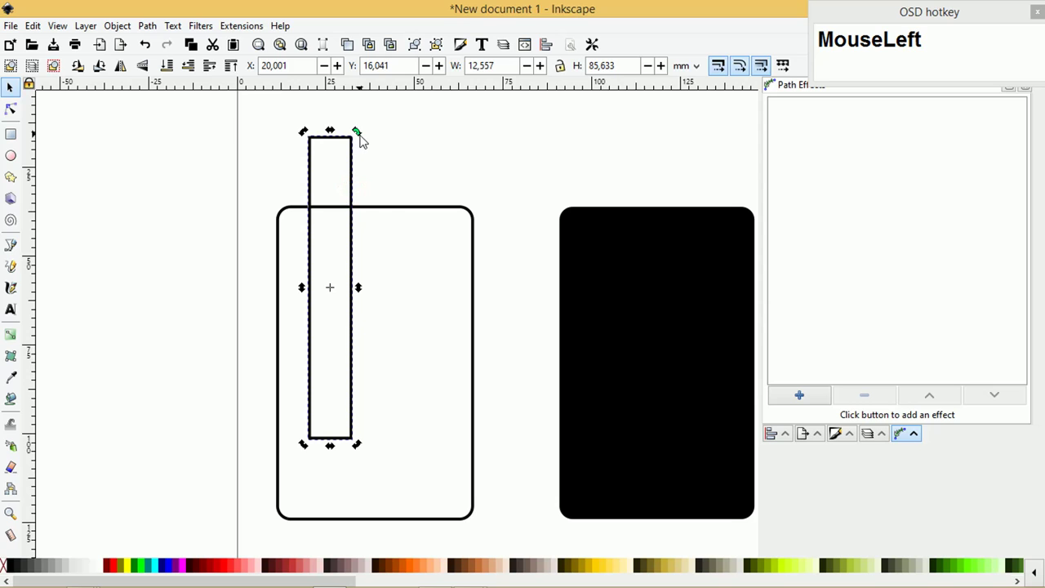
pyautogui.moveTo(356, 136); pyautogui.dragTo(218, 194)
pyautogui.click(378, 218)
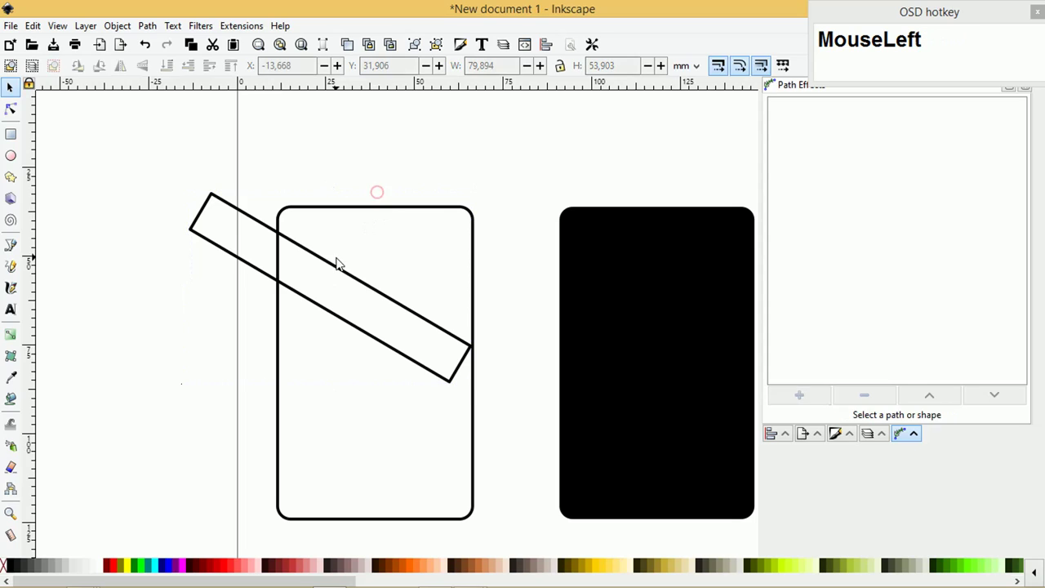
pyautogui.moveTo(329, 266); pyautogui.dragTo(288, 279)
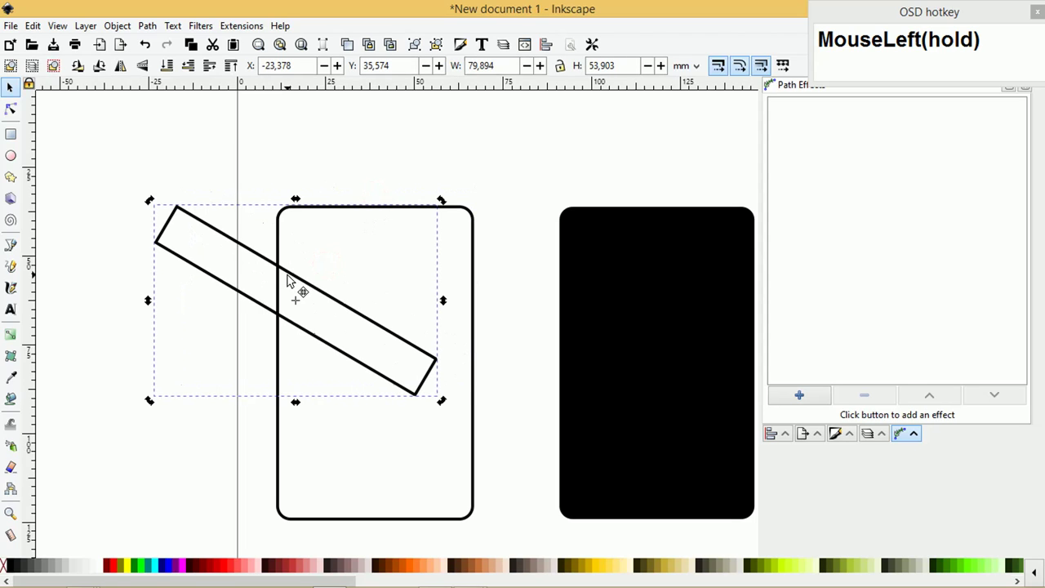
# - Duplicate the diagonal strip, flip the copy horizontally, and move it across the outlined card's right edge to cross the original
pyautogui.hotkey('ctrl', 'd')
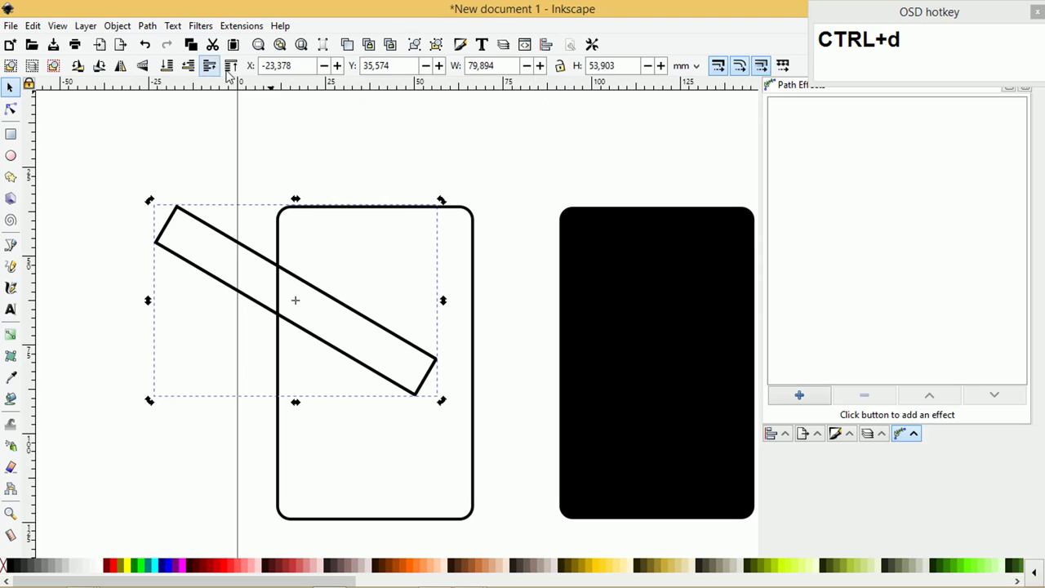
pyautogui.click(120, 65)
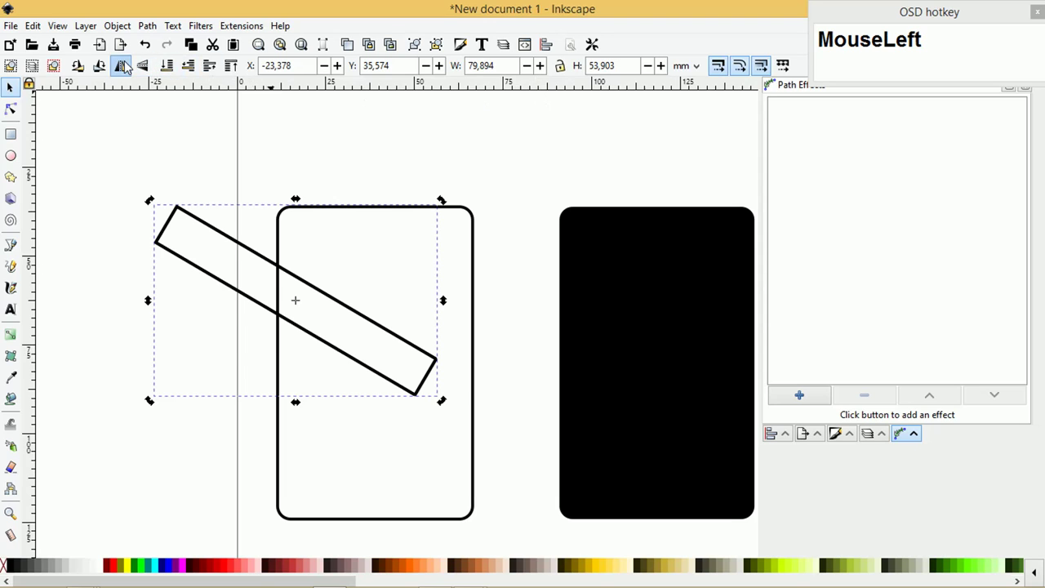
pyautogui.click(278, 167)
pyautogui.moveTo(340, 255)
pyautogui.mouseDown()
pyautogui.moveTo(434, 264)
pyautogui.moveTo(455, 247)
pyautogui.moveTo(463, 254)
pyautogui.mouseUp()
# - Shift both crossing strips slightly up and right together and flatten the pair to about 48 mm high
pyautogui.keyDown('shift'); pyautogui.click(248, 252); pyautogui.keyUp('shift')
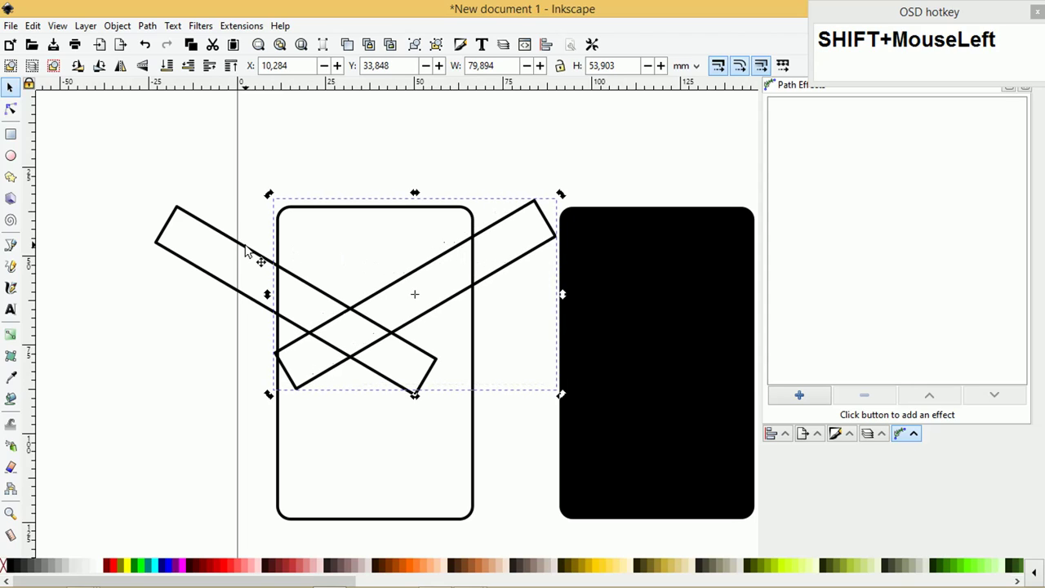
pyautogui.moveTo(251, 255); pyautogui.dragTo(349, 242)
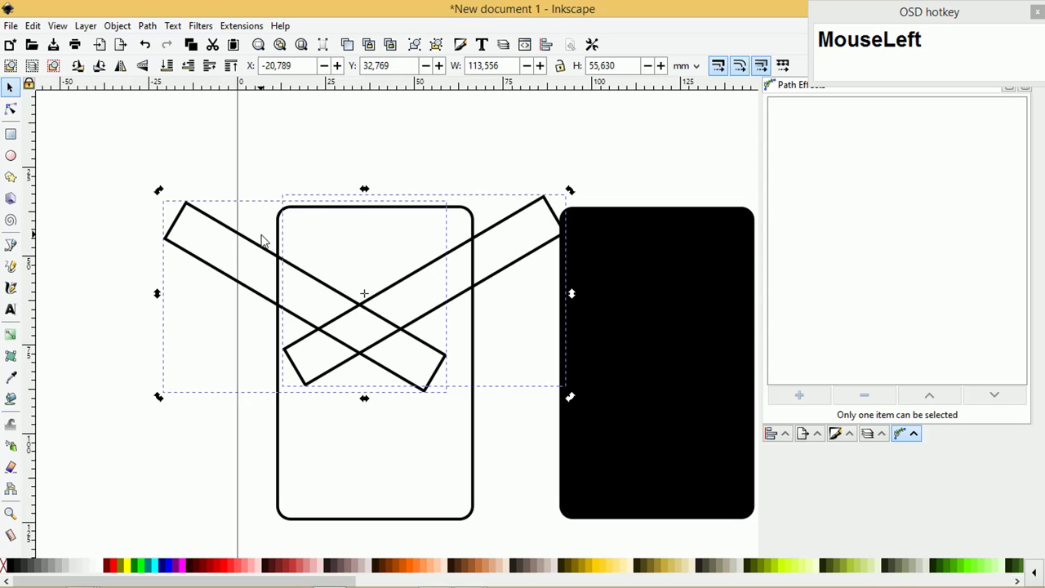
pyautogui.moveTo(363, 193); pyautogui.dragTo(365, 219)
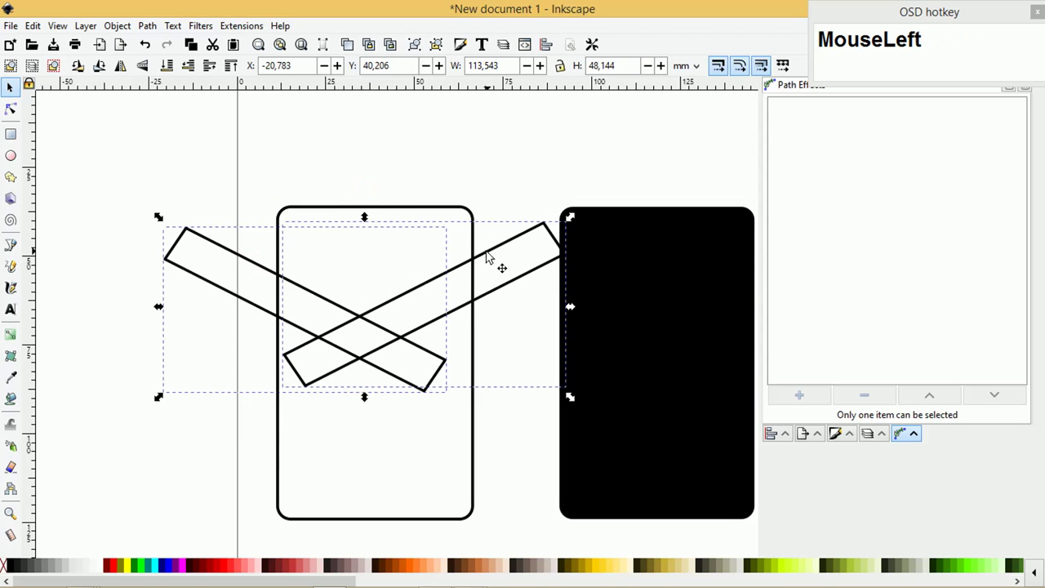
# - Reposition the crossing strips over the outlined card, moving the mirrored one further up and right and lowering the pair slightly
pyautogui.moveTo(488, 262); pyautogui.dragTo(516, 232)
pyautogui.click(476, 190)
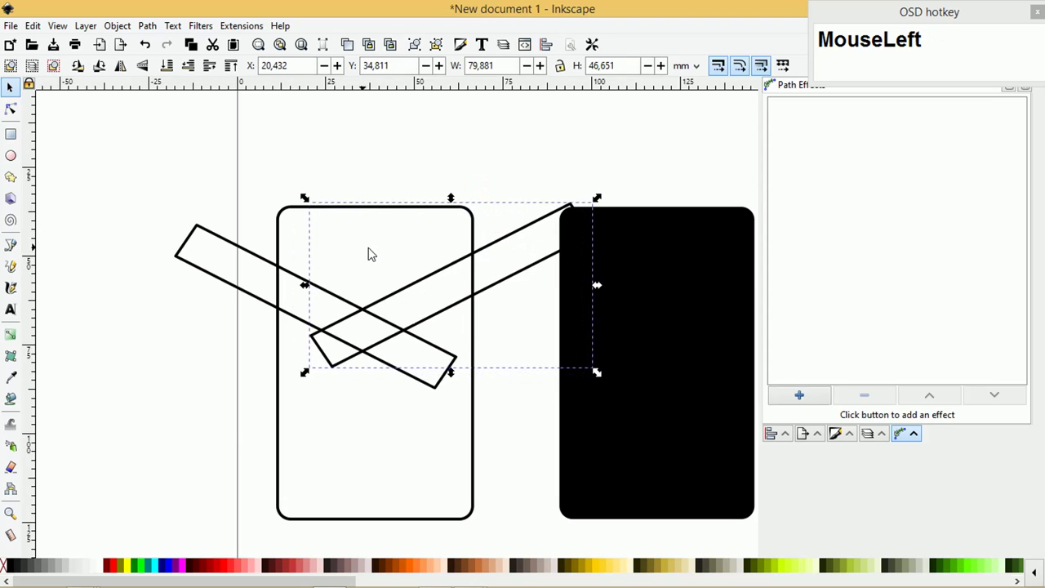
pyautogui.keyDown('shift'); pyautogui.click(263, 262); pyautogui.keyUp('shift')
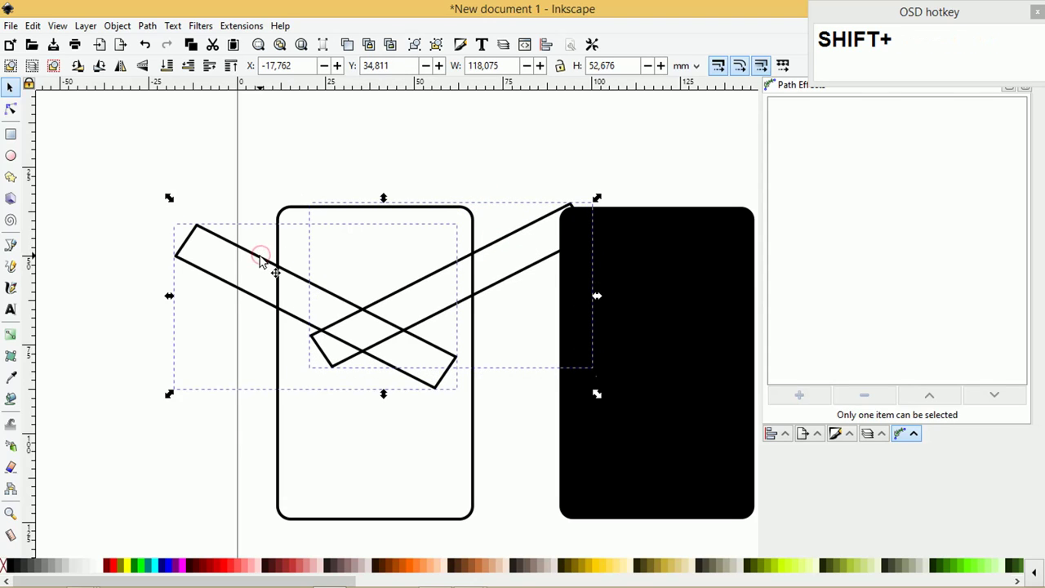
pyautogui.moveTo(264, 259); pyautogui.dragTo(258, 268)
pyautogui.press('Tab')
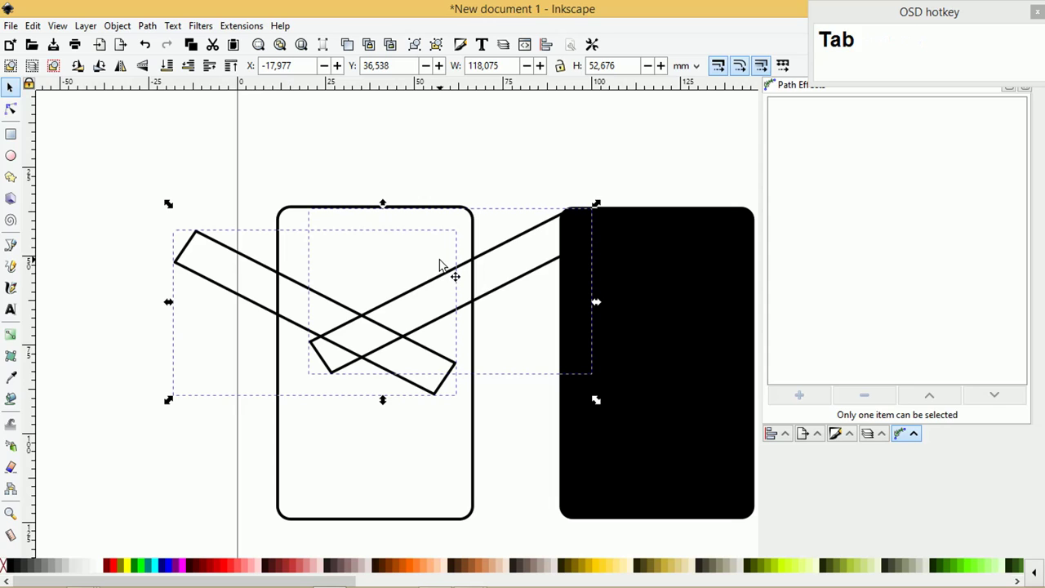
# - Move the solid black card away from the strips and off the page's right side
pyautogui.click(601, 282)
pyautogui.keyDown('ctrl'); pyautogui.scroll(-1, 593, 270); pyautogui.keyUp('ctrl')
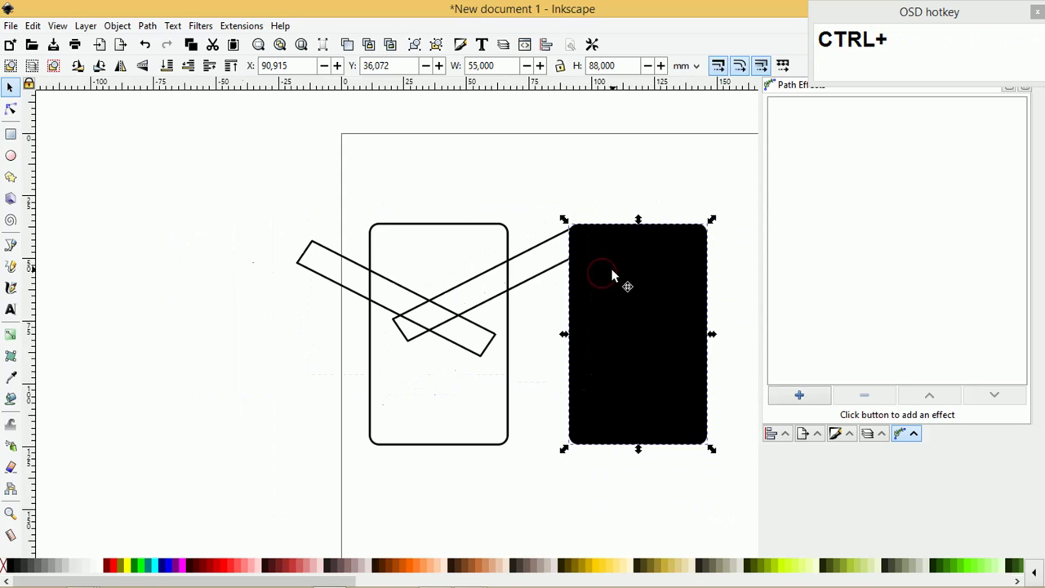
pyautogui.moveTo(613, 280); pyautogui.dragTo(672, 275)
pyautogui.press('z')
pyautogui.moveTo(266, 168); pyautogui.dragTo(694, 452)
pyautogui.keyDown('ctrl'); pyautogui.scroll(-2, 226, 254); pyautogui.keyUp('ctrl')
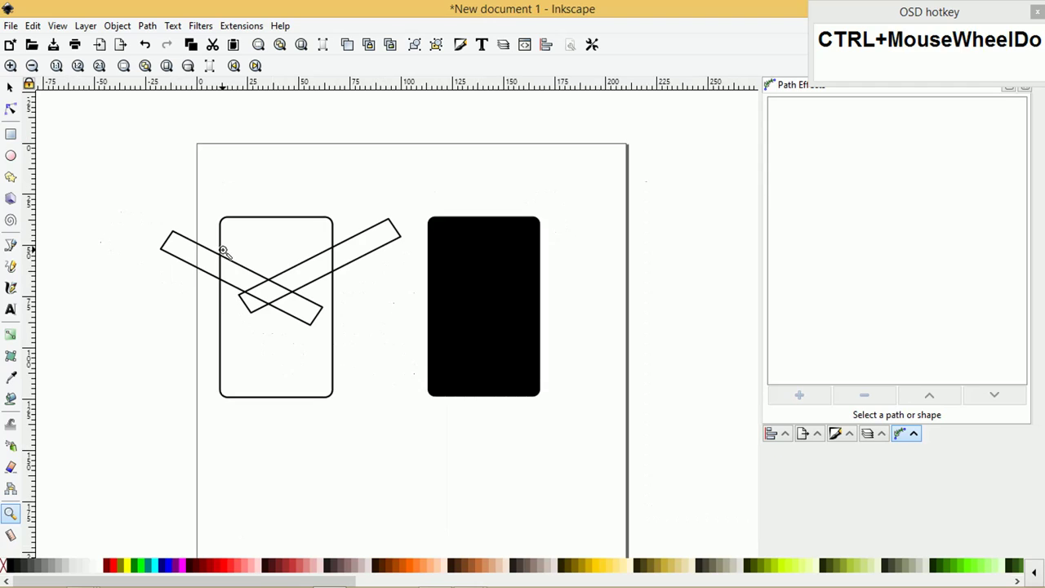
pyautogui.click(9, 87)
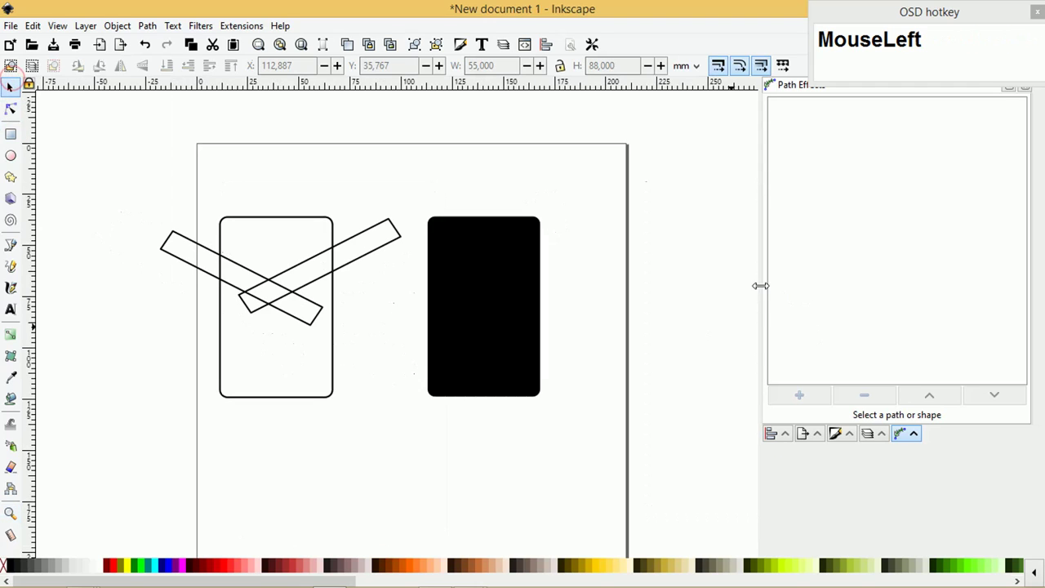
pyautogui.moveTo(772, 292); pyautogui.dragTo(757, 281)
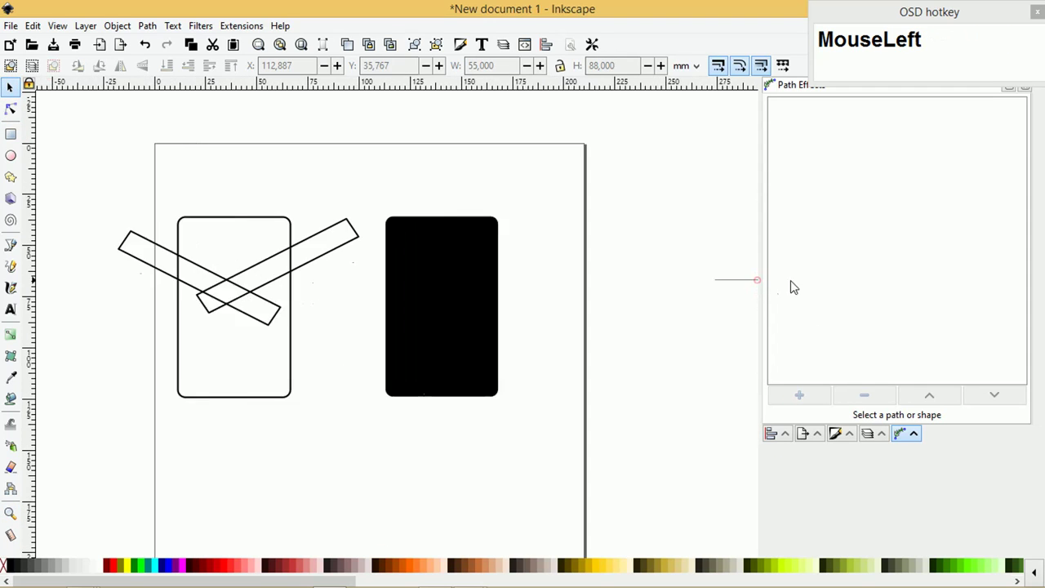
pyautogui.moveTo(330, 295); pyautogui.dragTo(506, 340)
# - Draw a straight horizontal line about 123 mm long across the outlined card, just below the crossing strips
pyautogui.press('z')
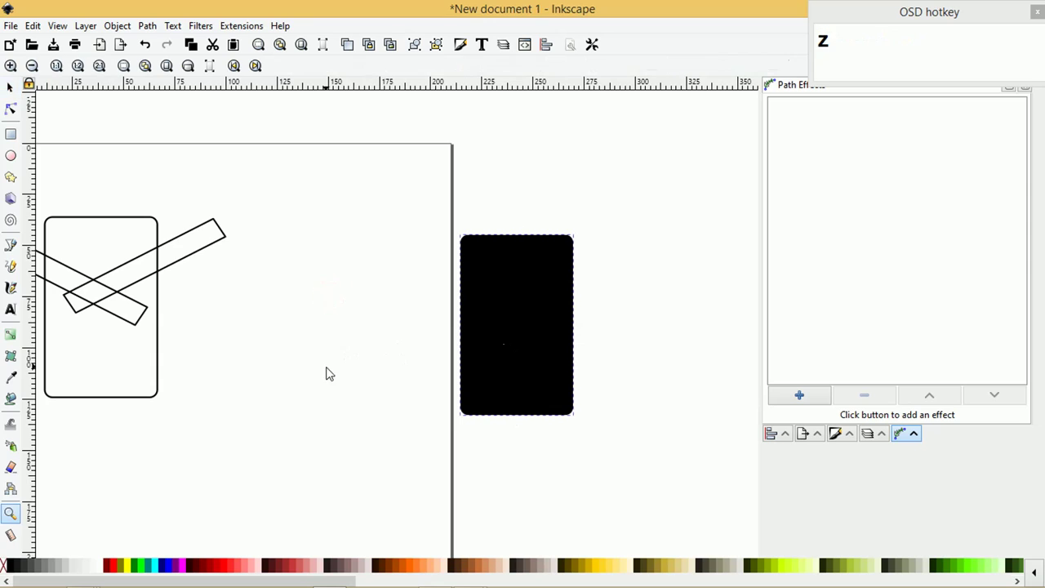
pyautogui.moveTo(366, 414)
pyautogui.mouseDown()
pyautogui.moveTo(112, 342)
pyautogui.moveTo(32, 186)
pyautogui.moveTo(52, 189)
pyautogui.mouseUp()
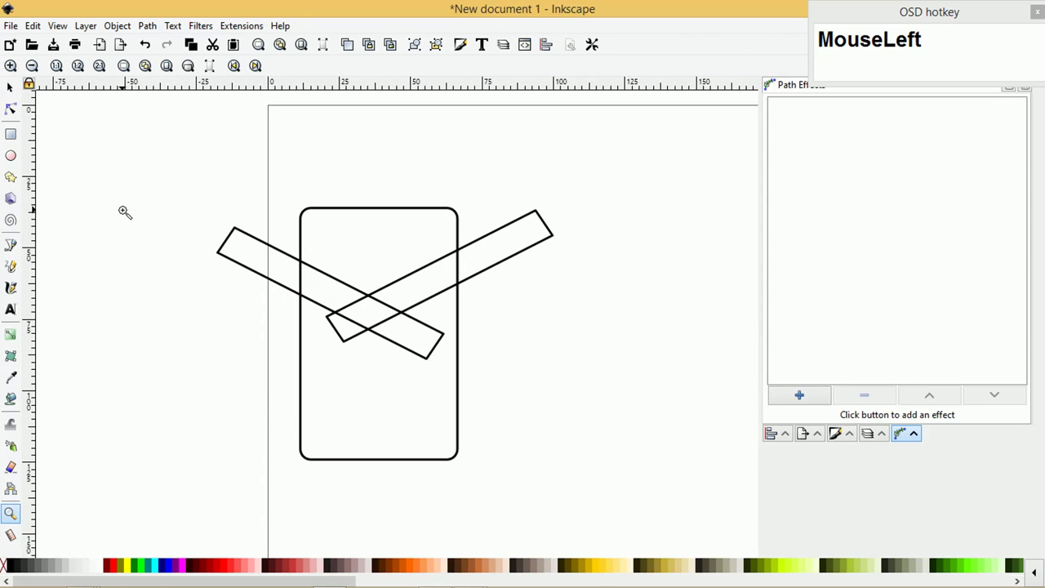
pyautogui.click(10, 247)
pyautogui.moveTo(150, 370); pyautogui.dragTo(504, 373)
pyautogui.keyDown('ctrl'); pyautogui.doubleClick(504, 373); pyautogui.keyUp('ctrl')
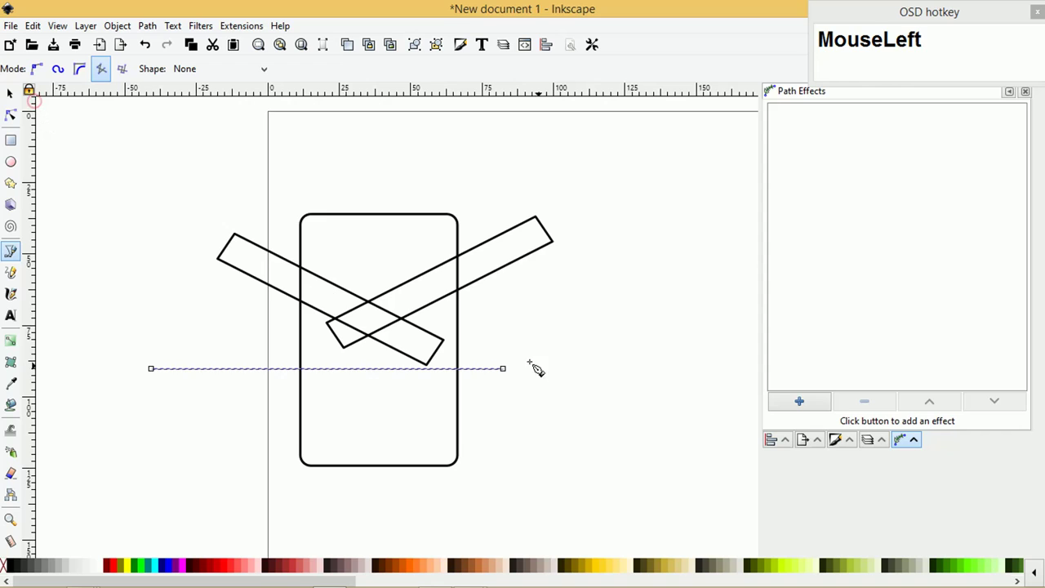
# - Move the horizontal line up so it passes through the side intersections where the two strips cross
pyautogui.keyDown('ctrl'); pyautogui.scroll(1, 445, 325); pyautogui.keyUp('ctrl')
pyautogui.keyDown('ctrl'); pyautogui.scroll(-2, 430, 323); pyautogui.keyUp('ctrl')
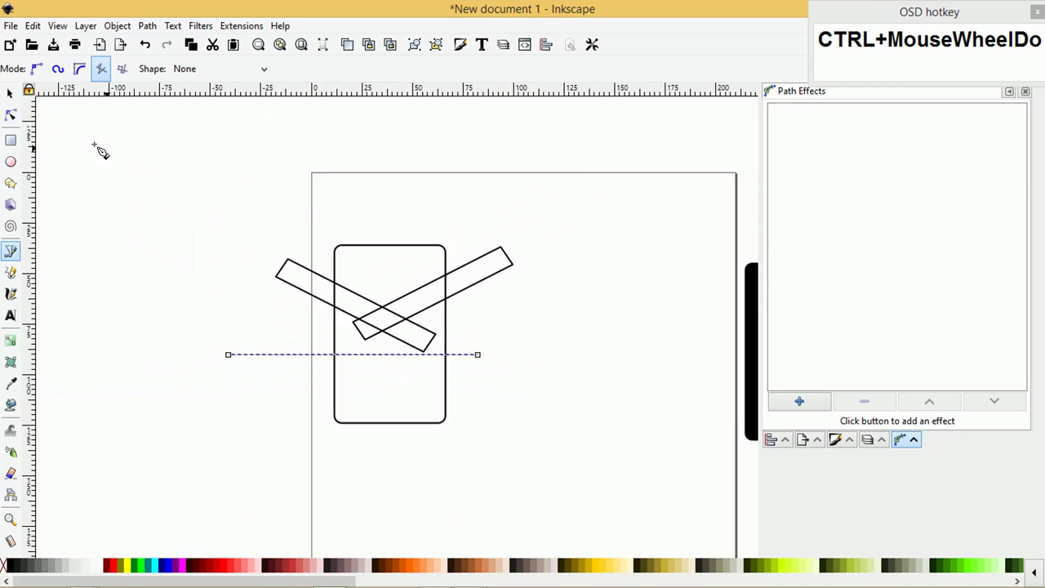
pyautogui.click(10, 92)
pyautogui.keyDown('ctrl'); pyautogui.scroll(2, 532, 326); pyautogui.keyUp('ctrl')
pyautogui.moveTo(374, 385); pyautogui.dragTo(404, 309)
pyautogui.keyDown('ctrl'); pyautogui.scroll(3, 231, 303); pyautogui.keyUp('ctrl')
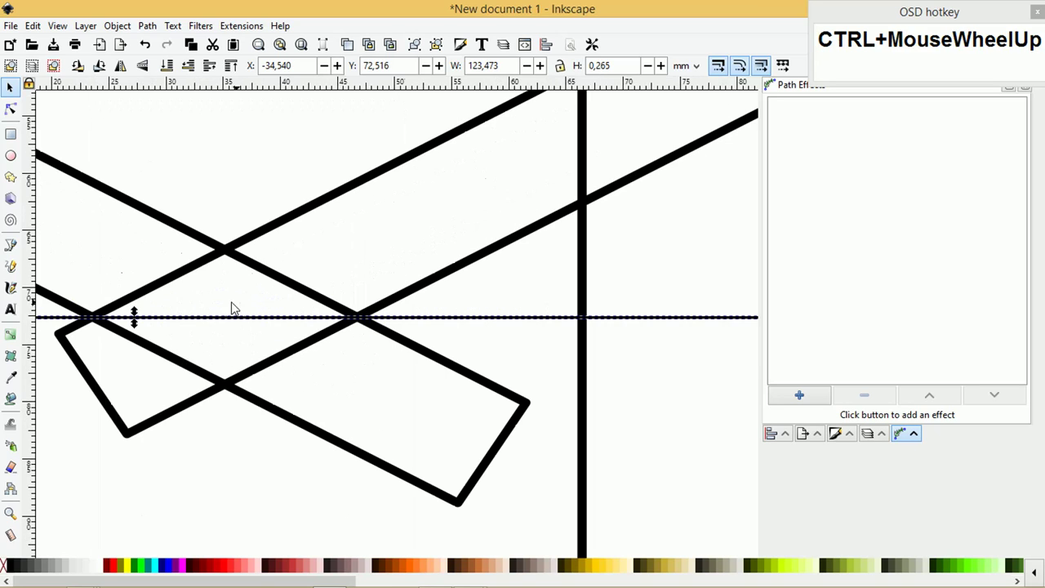
pyautogui.keyDown('ctrl'); pyautogui.scroll(-3, 426, 323); pyautogui.keyUp('ctrl')
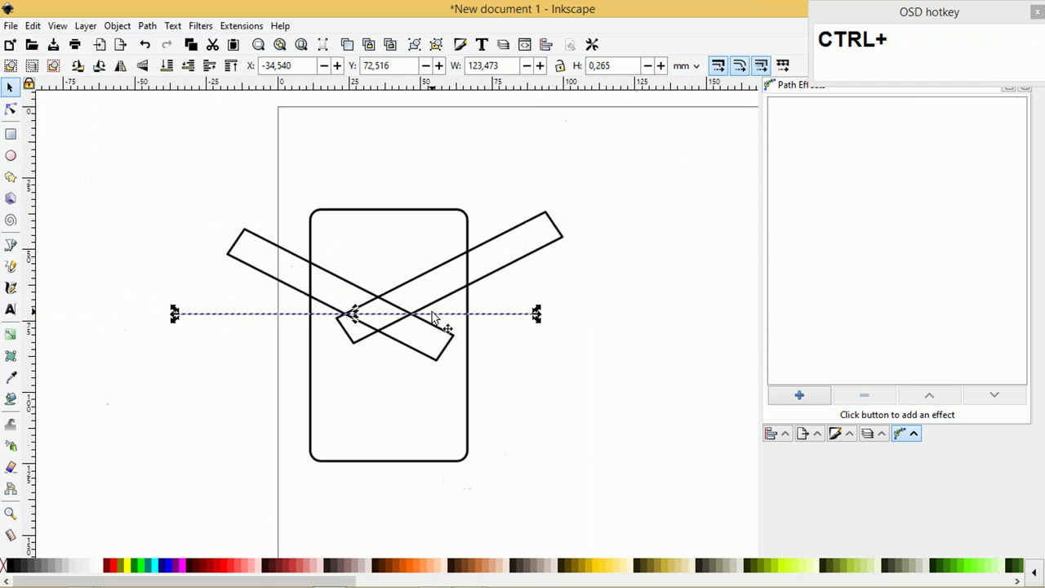
# - Shift the upward-sloping strip slightly to the right where it crosses the other strip and the horizontal line
pyautogui.click(335, 281)
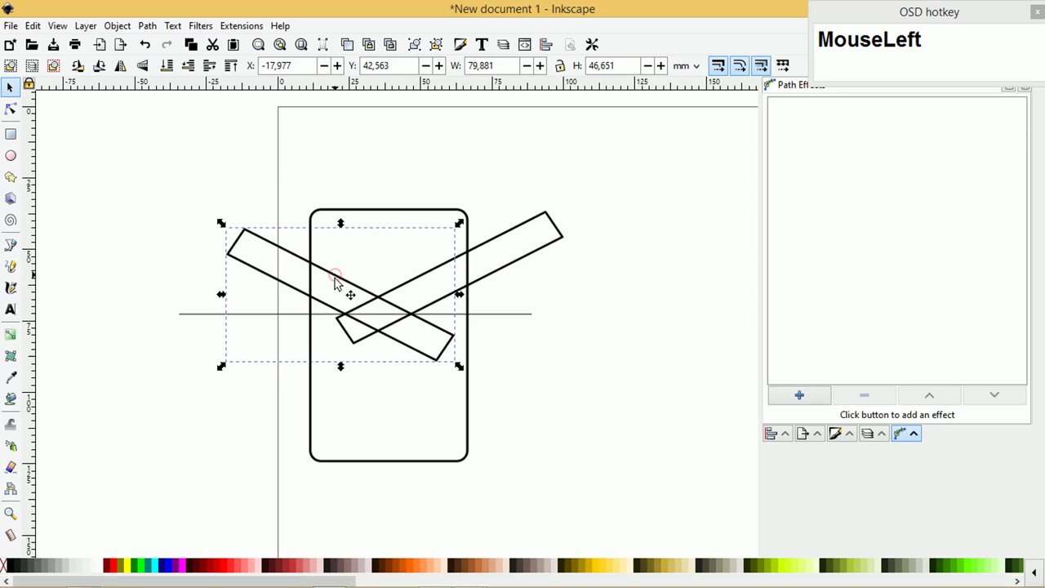
pyautogui.click(482, 256)
pyautogui.moveTo(482, 255); pyautogui.dragTo(496, 247)
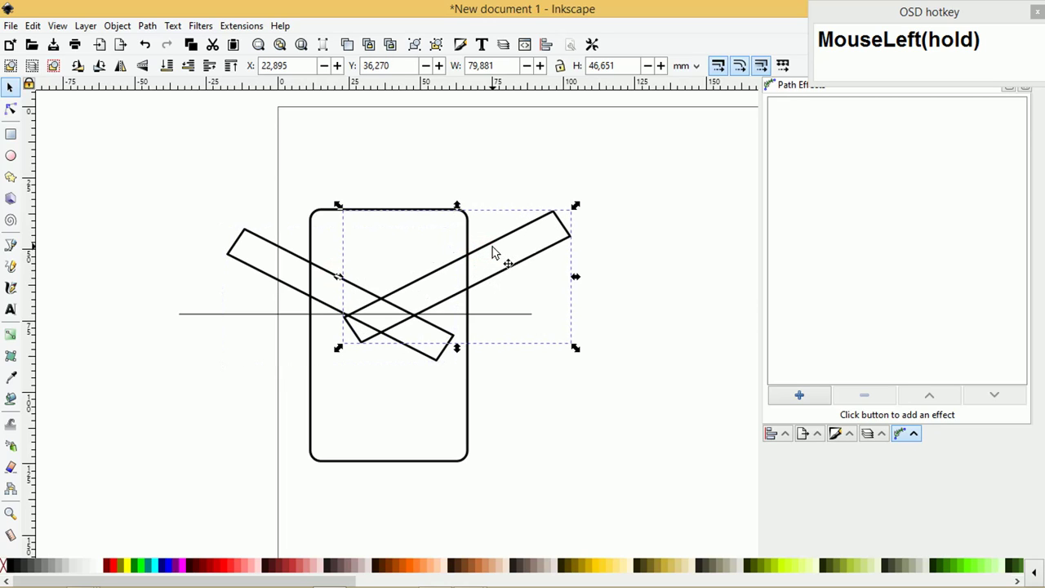
pyautogui.moveTo(579, 216); pyautogui.dragTo(593, 196)
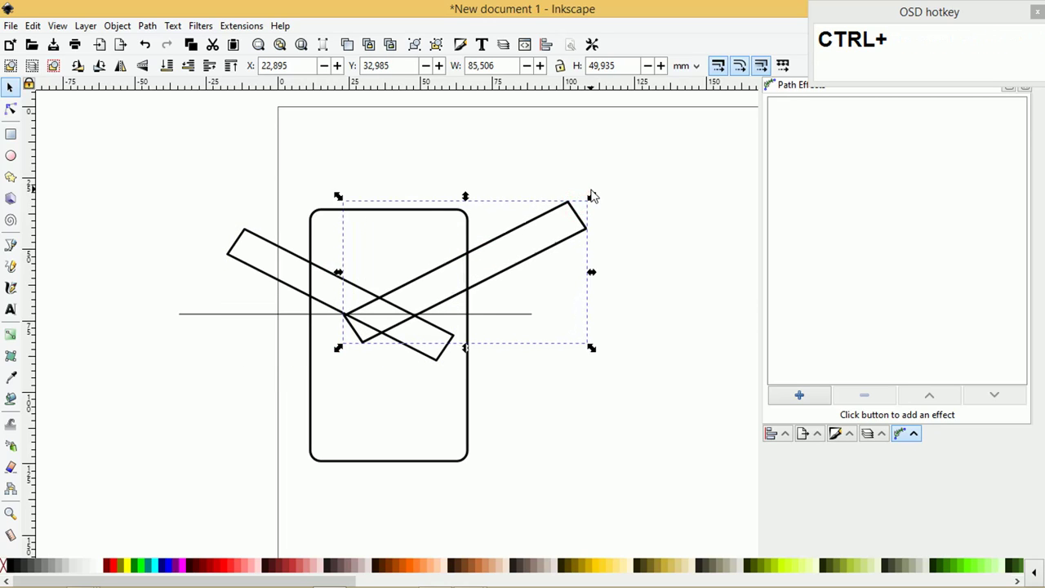
pyautogui.hotkey('ctrl', 'z')
pyautogui.click(532, 186)
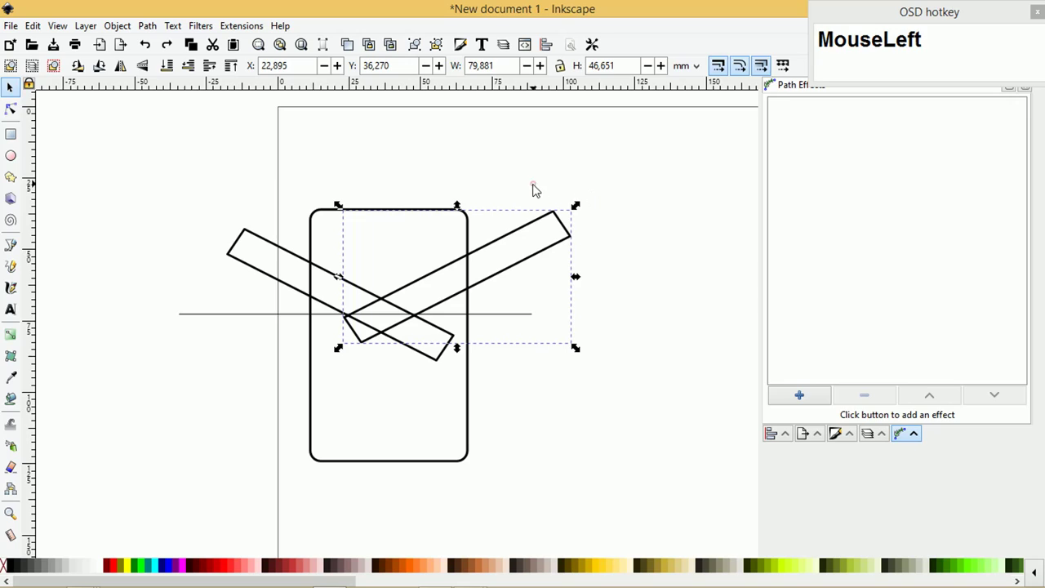
# - Nudge the downward-sloping strip down by about 0.5 mm to align its crossing with the other strip
pyautogui.click(291, 254)
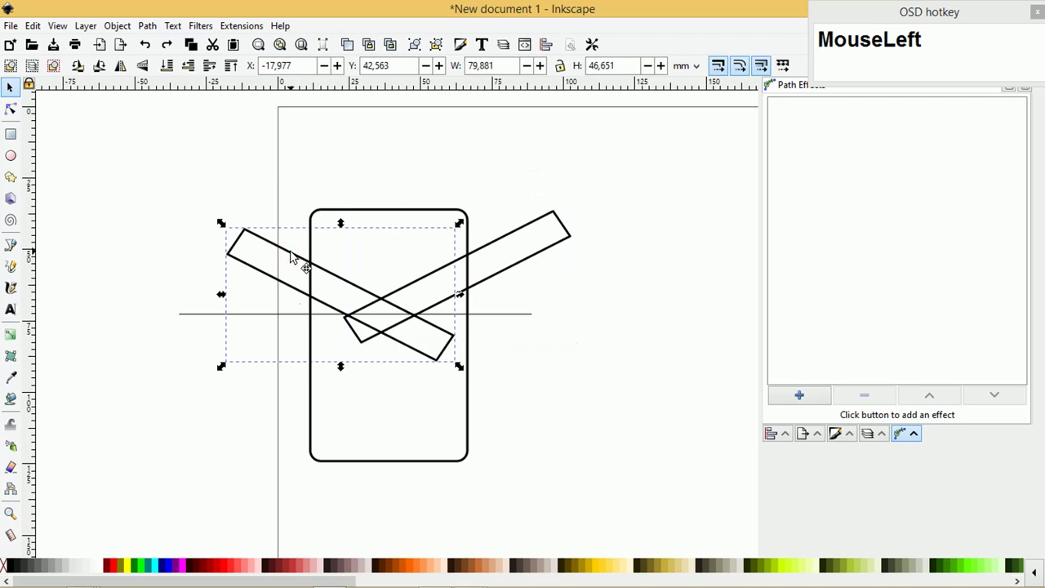
pyautogui.press('Down')
pyautogui.press('Down')
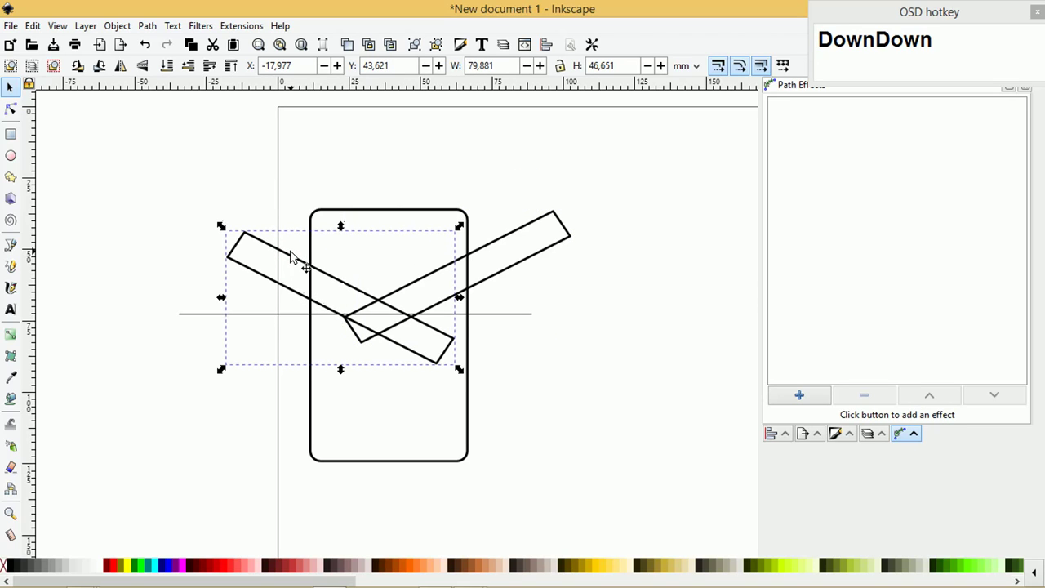
pyautogui.press('Up')
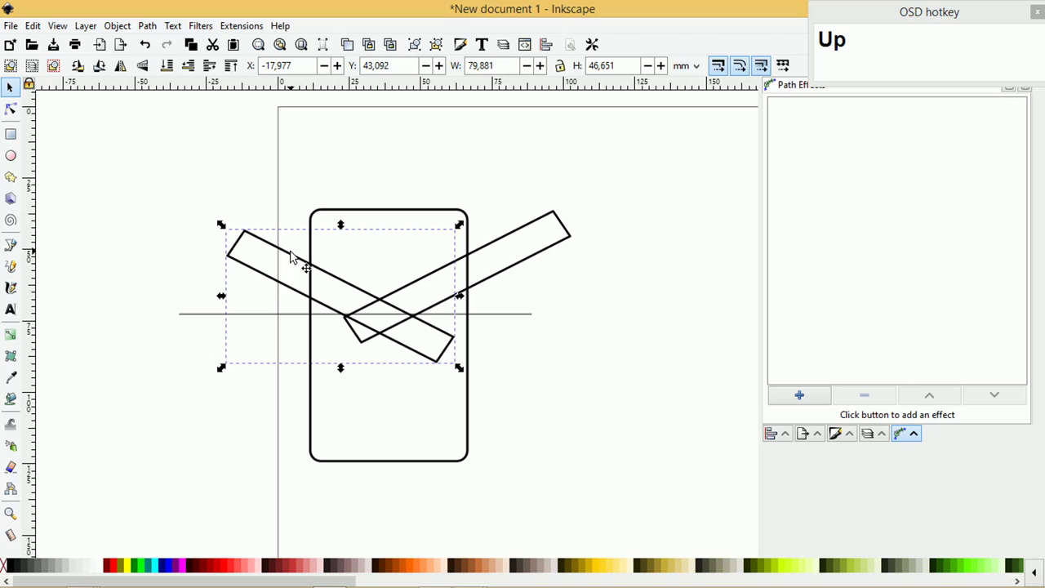
pyautogui.click(586, 292)
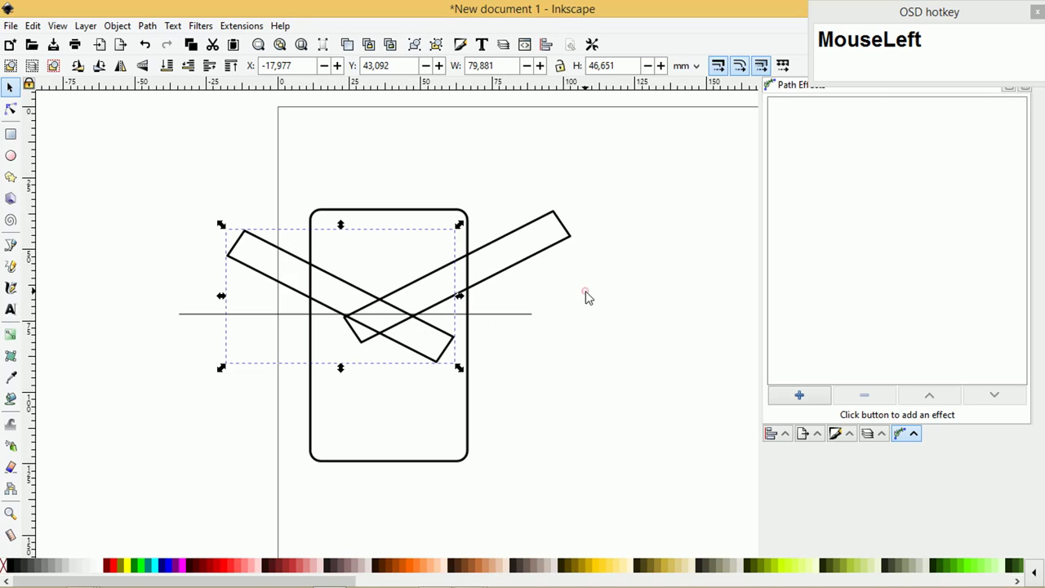
# - Duplicate the horizontal line in place, undoing the trial move and cut of the copy
pyautogui.click(513, 315)
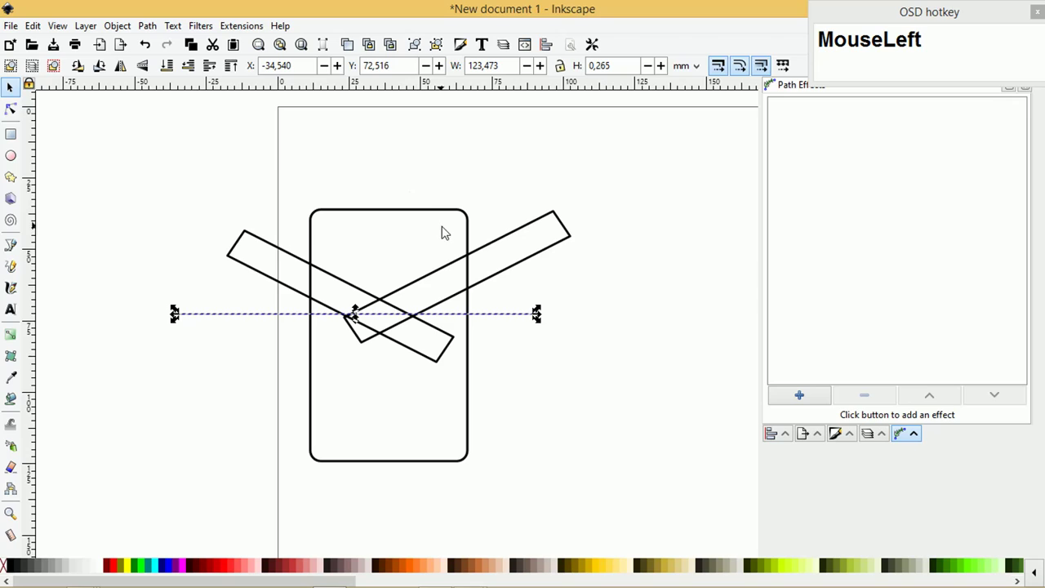
pyautogui.hotkey('ctrl', 'd')
pyautogui.moveTo(504, 321); pyautogui.dragTo(532, 343)
pyautogui.hotkey('ctrl', 'x')
pyautogui.hotkey('ctrl', 'z')
pyautogui.hotkey('ctrl', 'z')
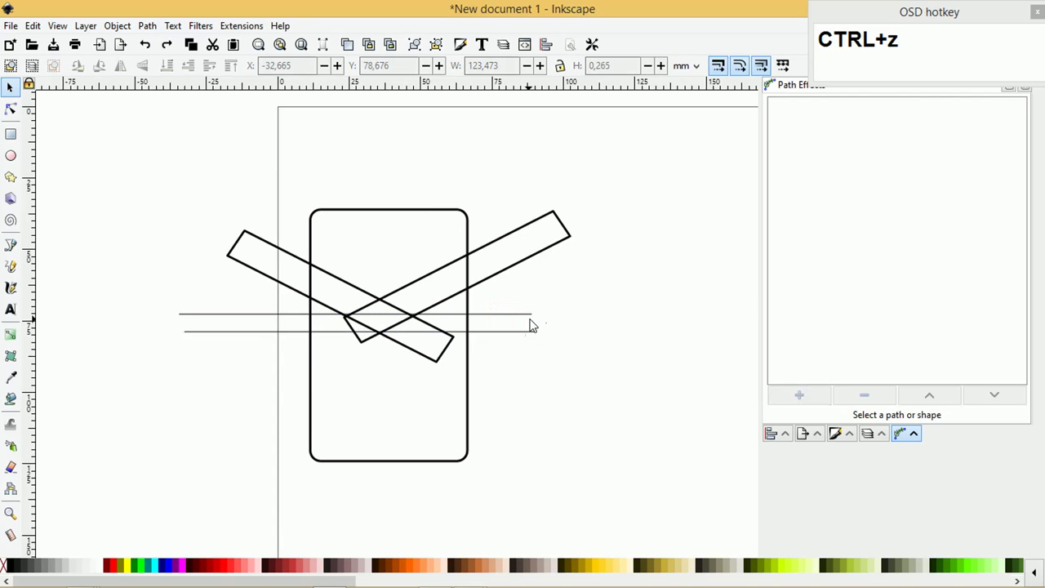
# - Try to apply the Division operation to the upward-sloping strip alone
pyautogui.click(521, 263)
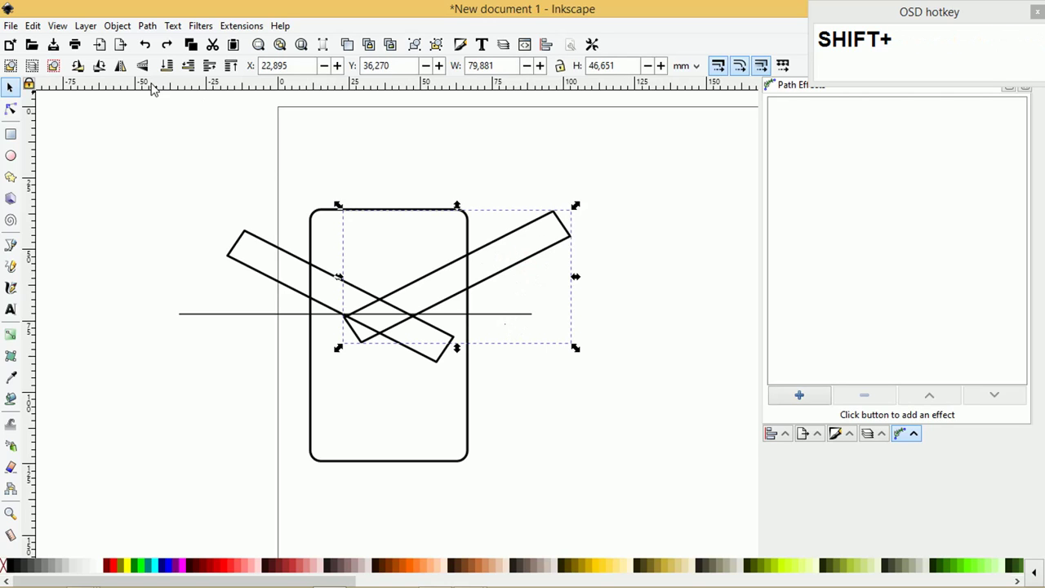
pyautogui.click(147, 26)
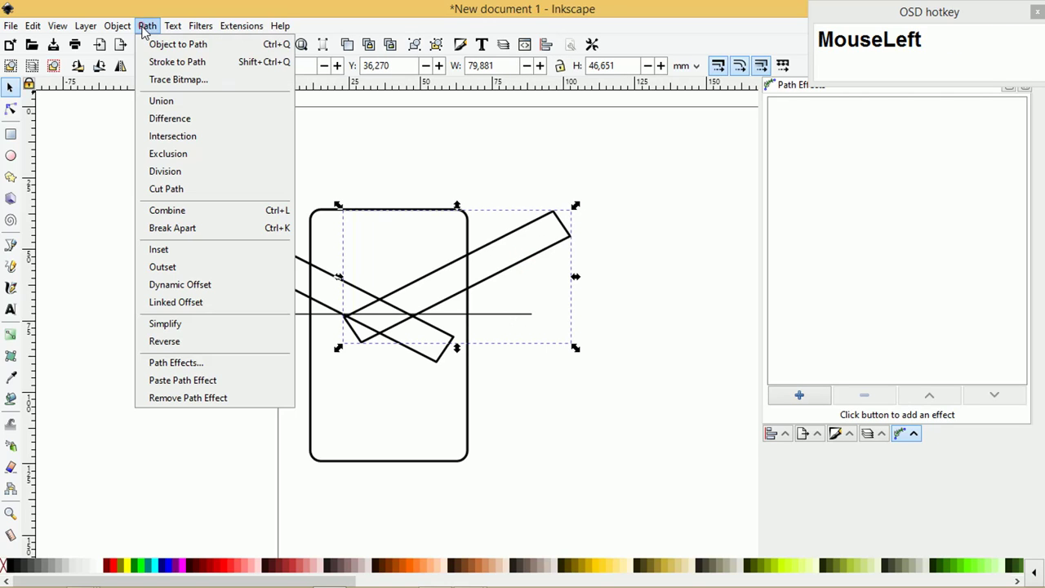
pyautogui.click(164, 174)
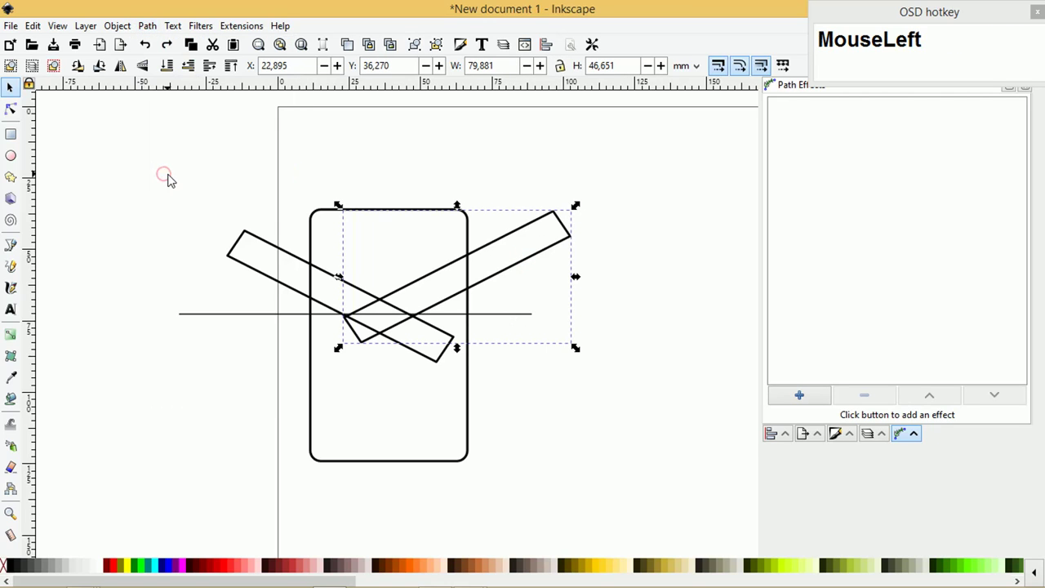
pyautogui.click(513, 367)
# - Divide the upward-sloping strip with the horizontal line and move the cut-off lower end away from the strip
pyautogui.click(521, 317)
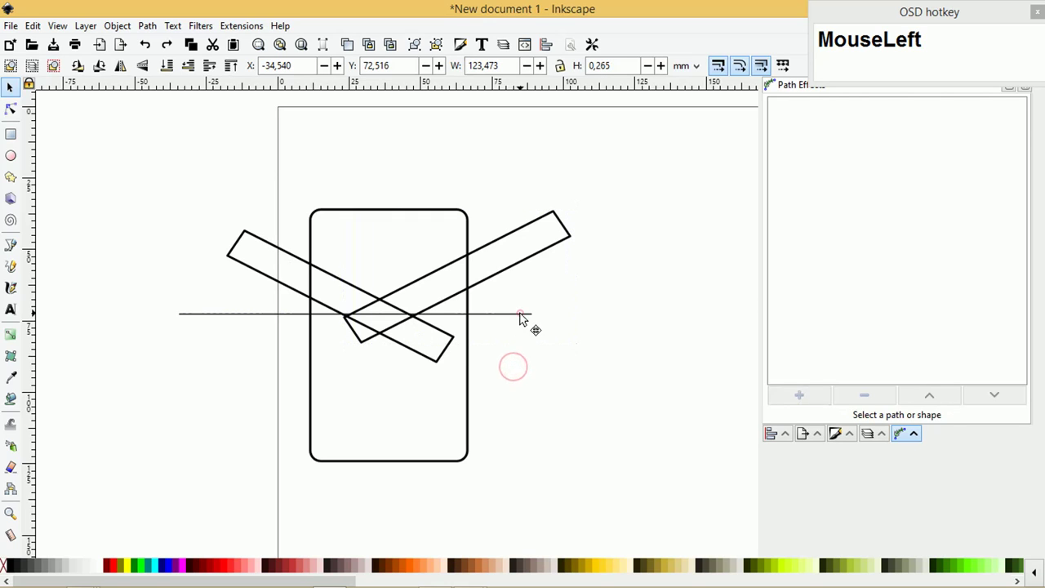
pyautogui.keyDown('shift'); pyautogui.click(546, 225); pyautogui.keyUp('shift')
pyautogui.click(147, 26)
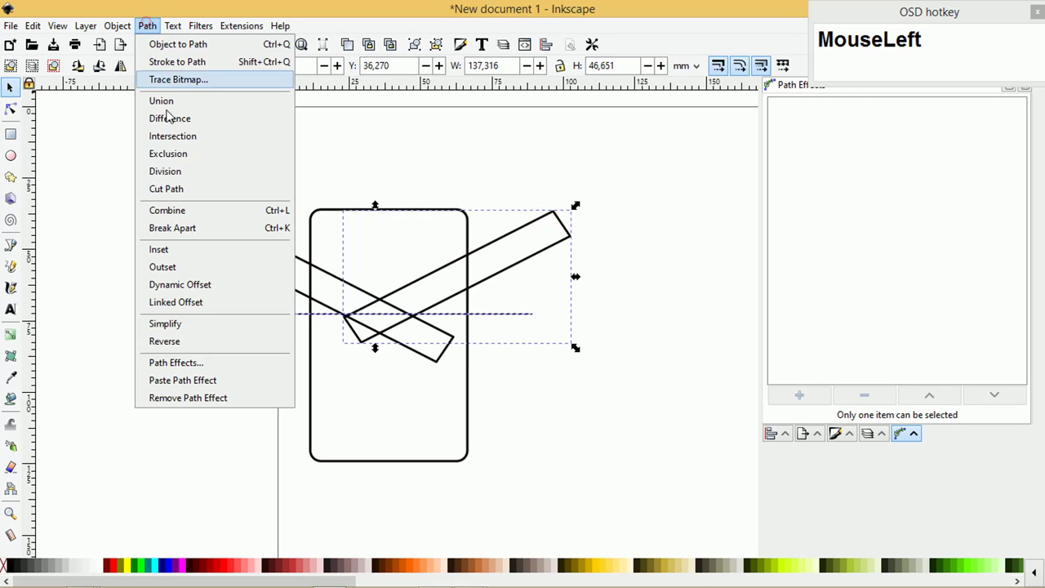
pyautogui.click(182, 170)
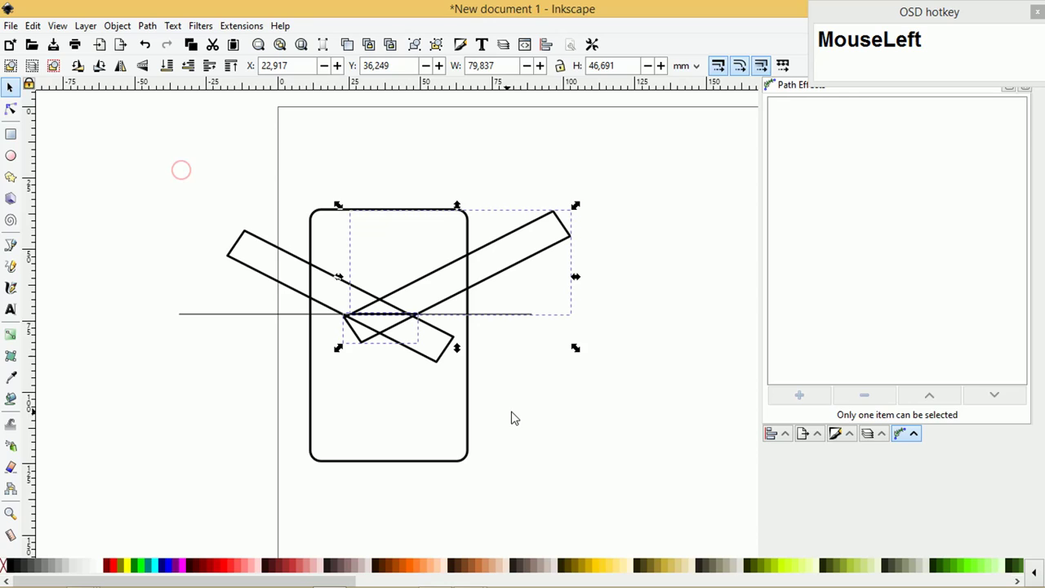
pyautogui.click(532, 372)
pyautogui.moveTo(365, 347); pyautogui.dragTo(305, 384)
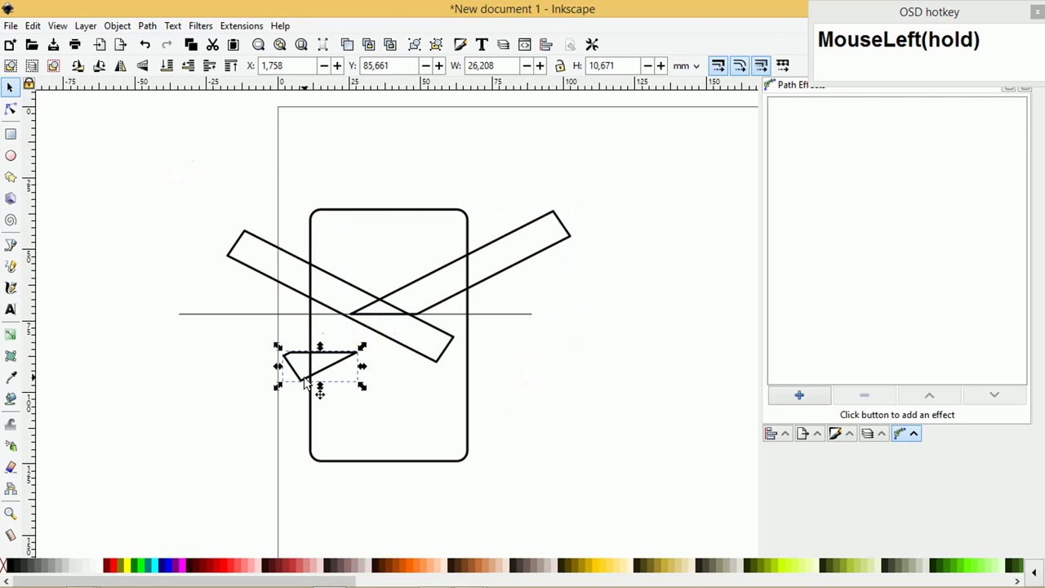
# - Delete the cut-off lower end of the upward-sloping strip
pyautogui.press('Delete')
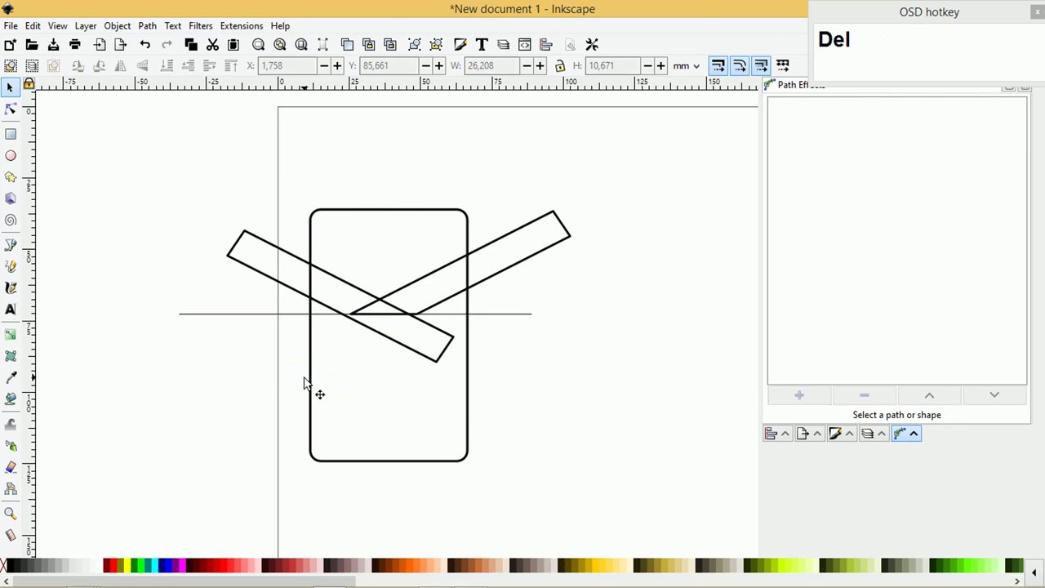
pyautogui.keyDown('ctrl'); pyautogui.scroll(3, 334, 299); pyautogui.keyUp('ctrl')
pyautogui.keyDown('ctrl'); pyautogui.scroll(-1, 334, 302); pyautogui.keyUp('ctrl')
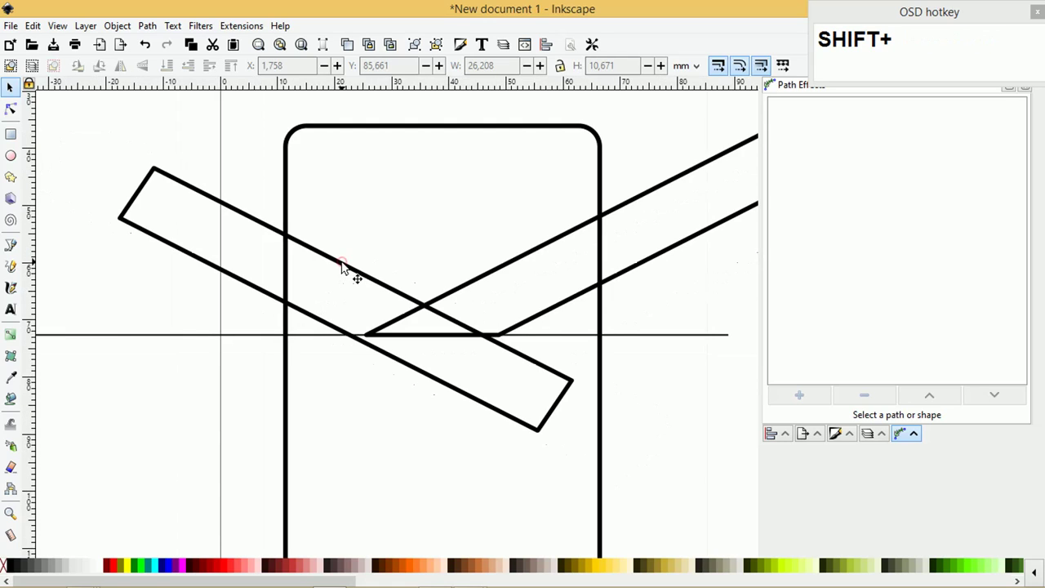
# - Divide the downward-sloping strip with the horizontal line using the Division path operation
pyautogui.keyDown('shift'); pyautogui.click(345, 268); pyautogui.keyUp('shift')
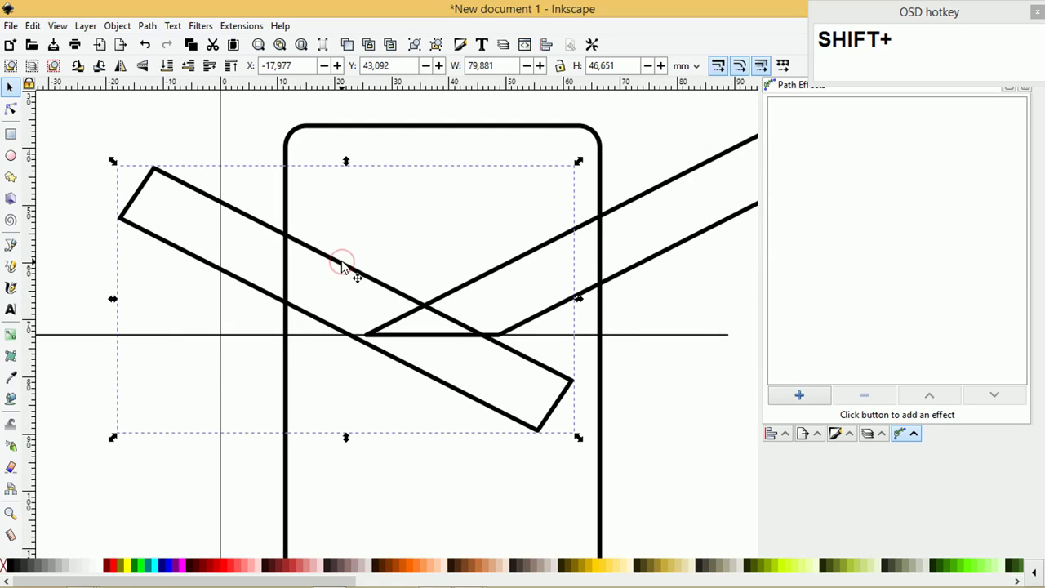
pyautogui.click(147, 26)
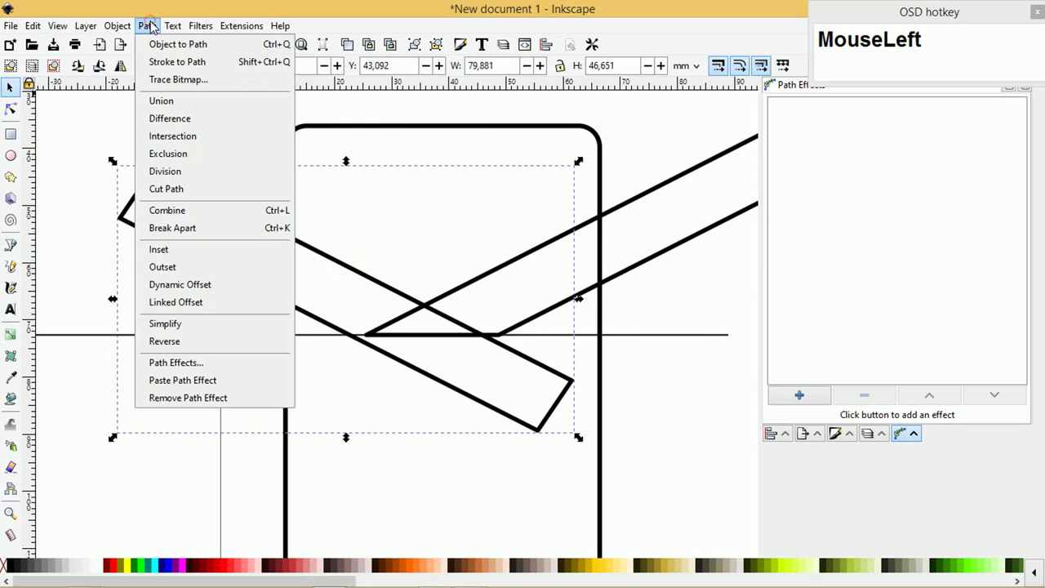
pyautogui.click(658, 412)
pyautogui.click(658, 335)
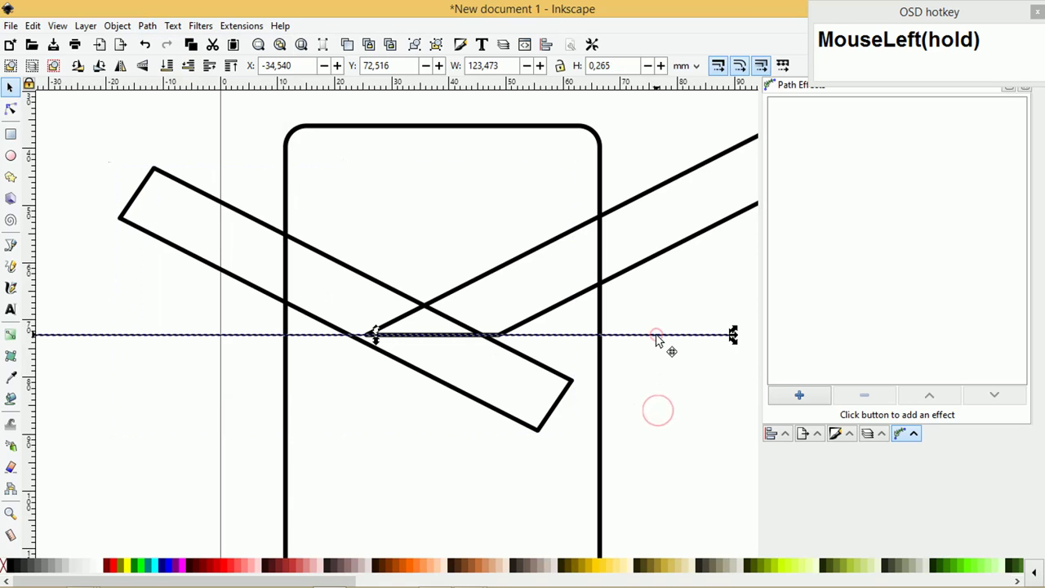
pyautogui.keyDown('shift'); pyautogui.click(346, 267); pyautogui.keyUp('shift')
pyautogui.keyDown('ctrl'); pyautogui.scroll(-2, 343, 262); pyautogui.keyUp('ctrl')
pyautogui.keyDown('ctrl'); pyautogui.scroll(1, 310, 232); pyautogui.keyUp('ctrl')
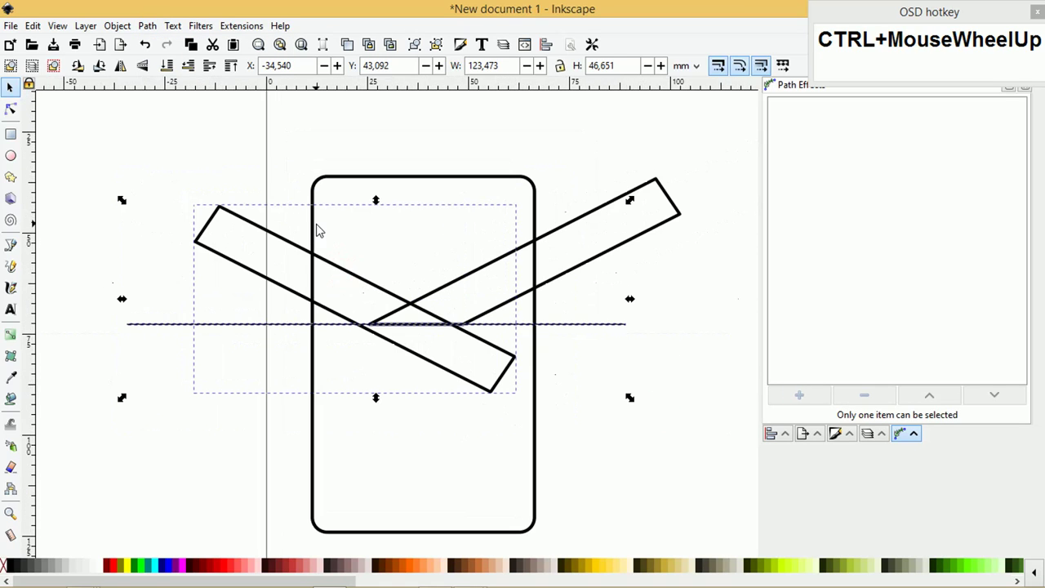
pyautogui.click(147, 26)
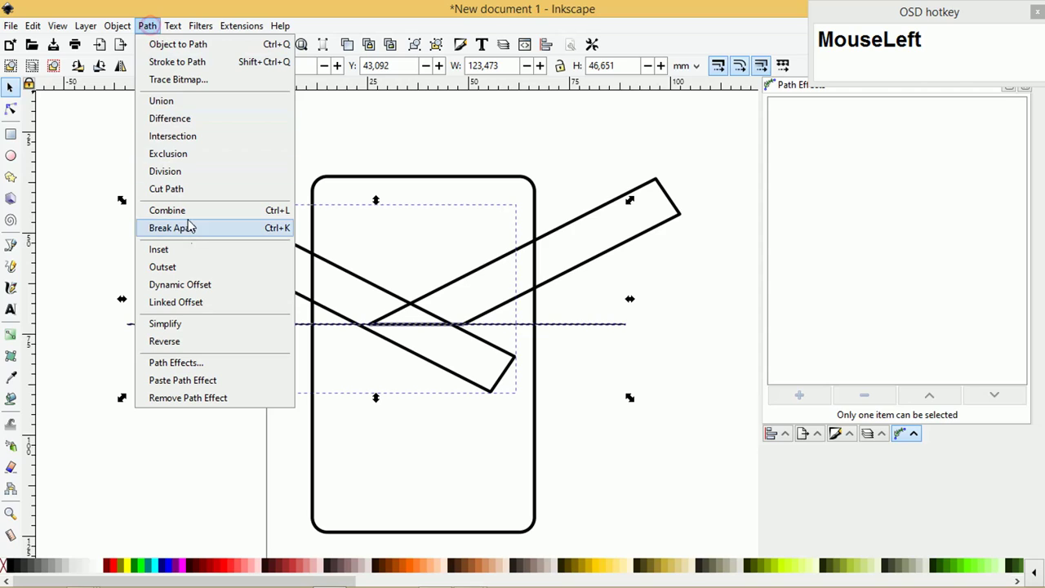
pyautogui.click(166, 188)
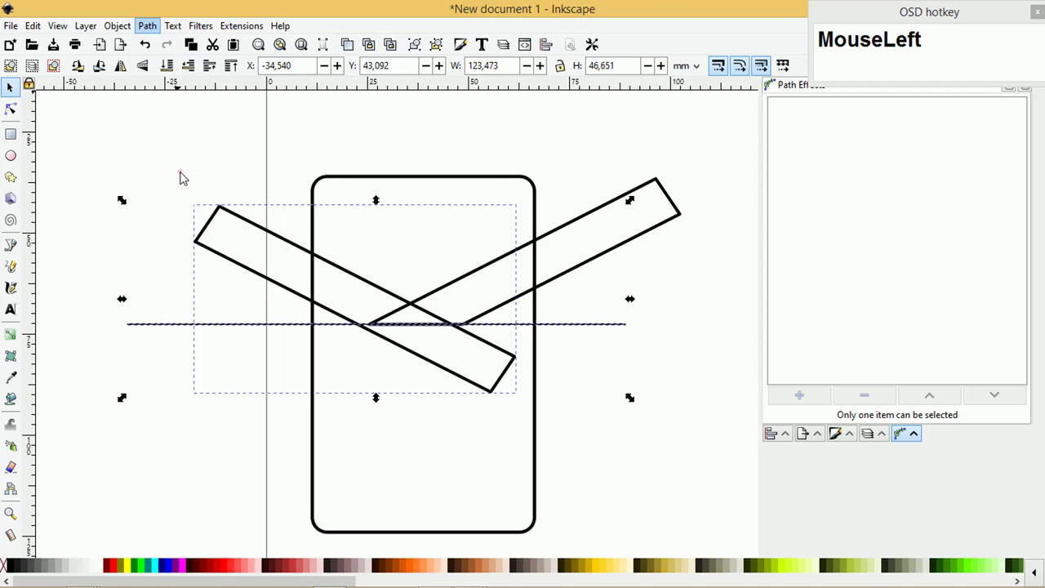
# - Separate the cut-off lower end of the downward-sloping strip and delete it
pyautogui.click(580, 390)
pyautogui.moveTo(506, 358); pyautogui.dragTo(476, 394)
pyautogui.press('Delete')
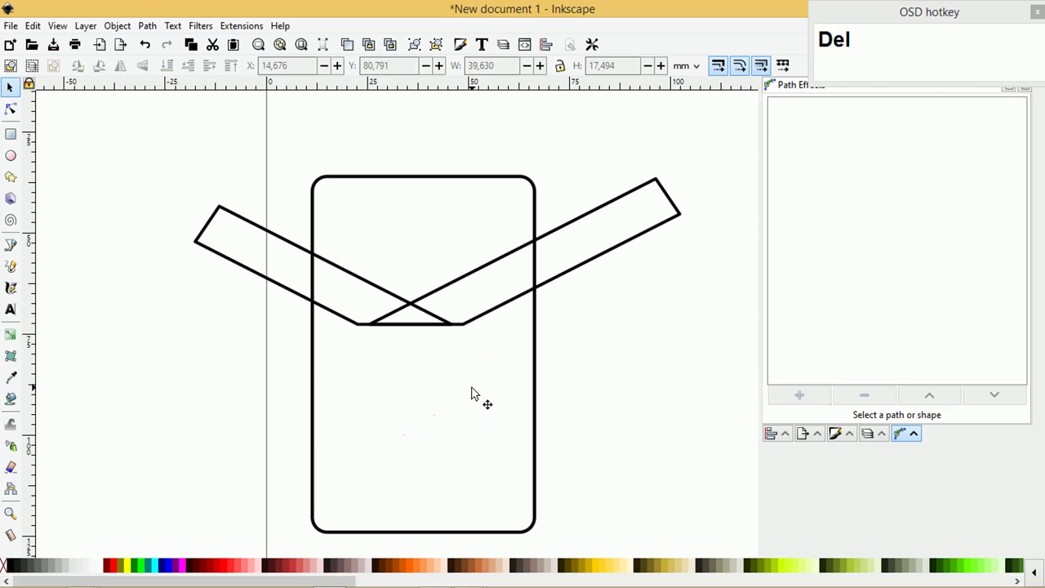
# - Fill the downward-sloping strip with light grey and the upward-sloping strip with a darker grey
pyautogui.scroll(2, 441, 343)
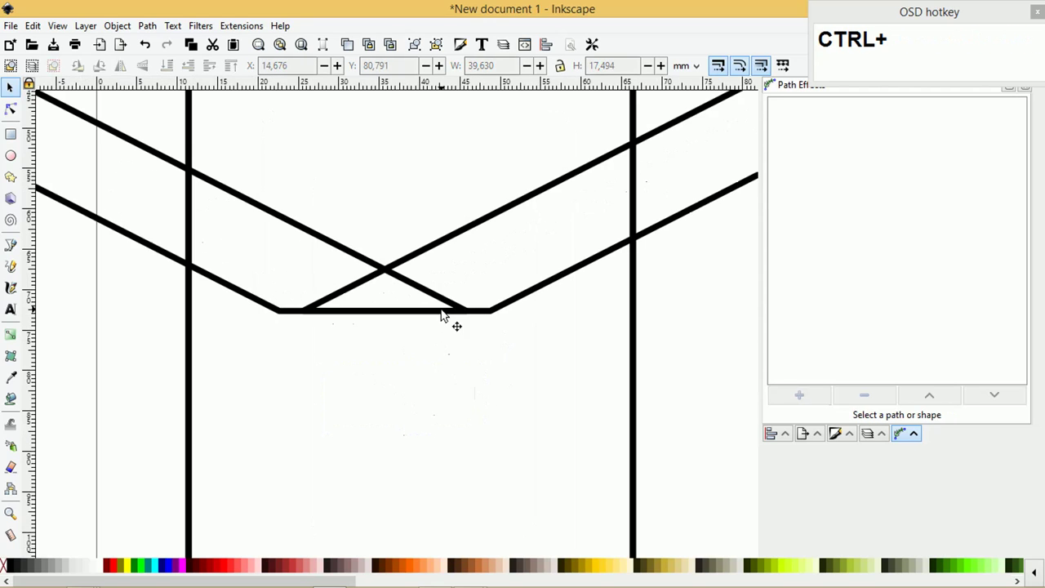
pyautogui.scroll(-1, 445, 316)
pyautogui.click(347, 257)
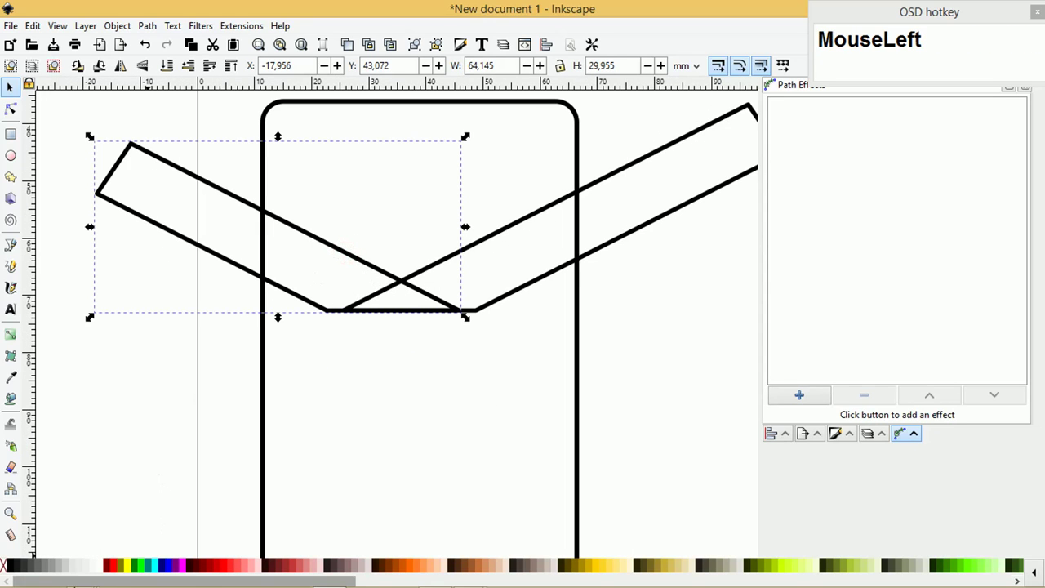
pyautogui.click(67, 565)
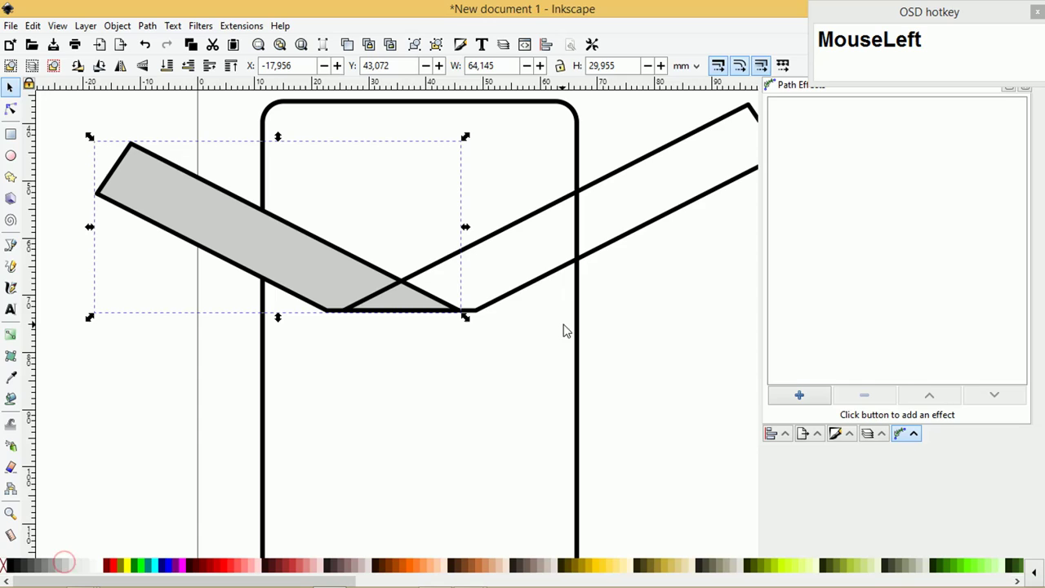
pyautogui.click(620, 284)
pyautogui.click(588, 255)
pyautogui.click(49, 565)
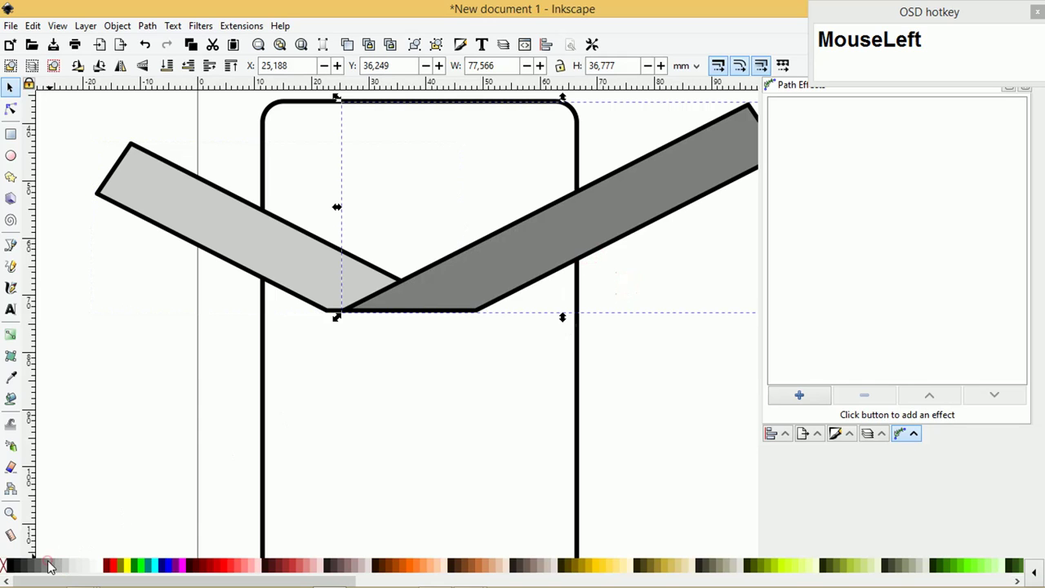
pyautogui.click(146, 426)
# - Shift the dark grey strip left by about 3 mm so its tip meets the light grey strip's bottom corner
pyautogui.keyDown('ctrl'); pyautogui.scroll(1, 327, 291); pyautogui.keyUp('ctrl')
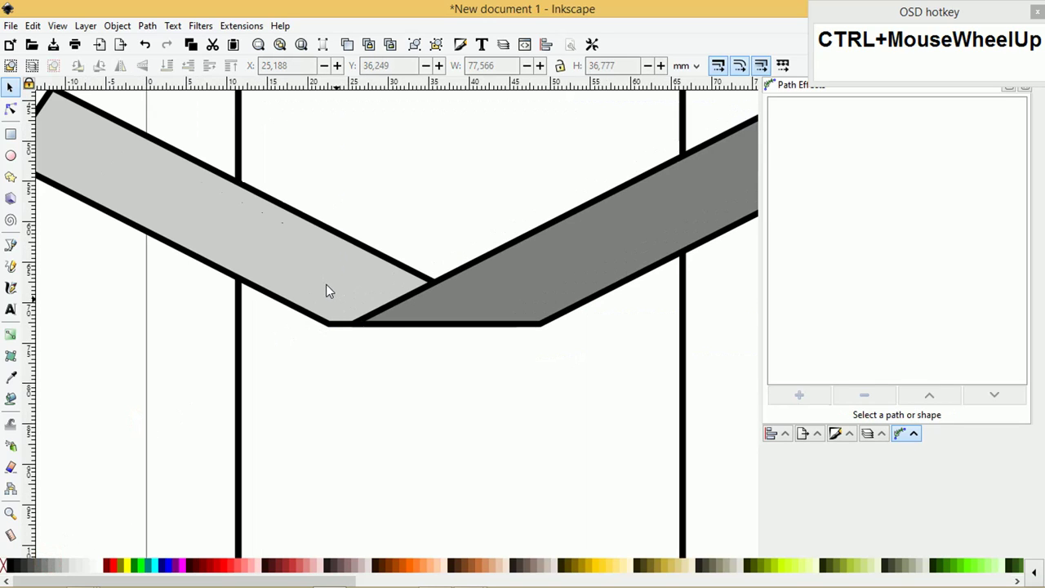
pyautogui.click(380, 320)
pyautogui.moveTo(384, 317); pyautogui.dragTo(330, 320)
# - Select both grey strips and remove their outlines
pyautogui.click(164, 335)
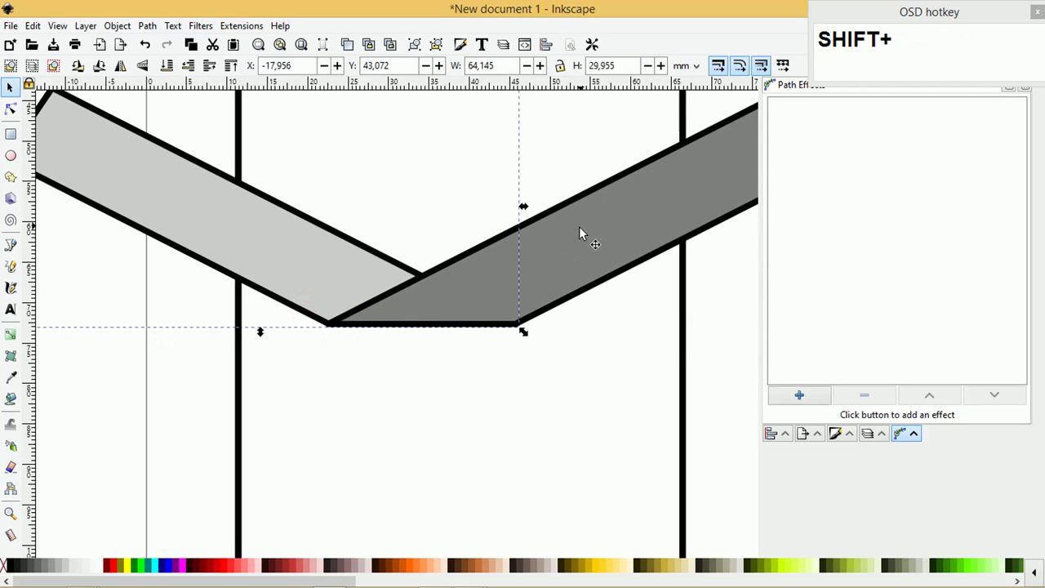
pyautogui.keyDown('shift'); pyautogui.click(577, 202); pyautogui.keyUp('shift')
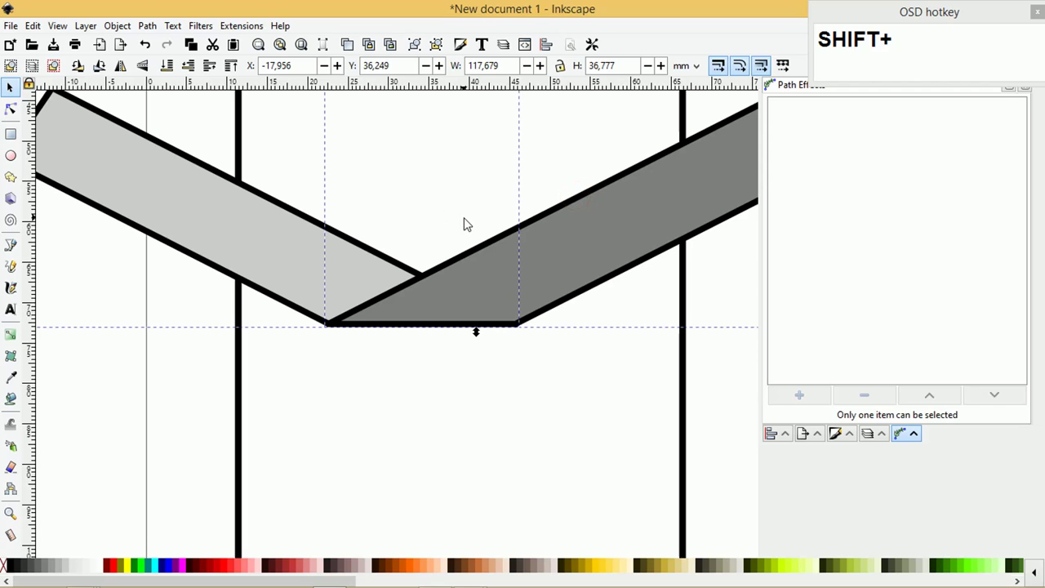
pyautogui.keyDown('ctrl'); pyautogui.scroll(-2, 550, 337); pyautogui.keyUp('ctrl')
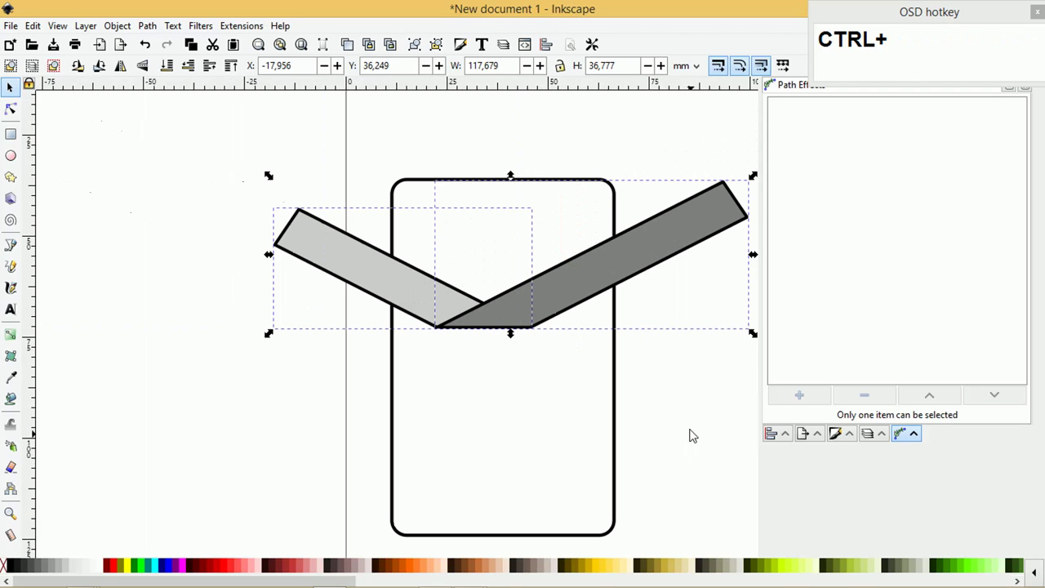
pyautogui.click(665, 401)
pyautogui.keyDown('ctrl'); pyautogui.scroll(-1, 318, 245); pyautogui.keyUp('ctrl')
pyautogui.click(287, 192)
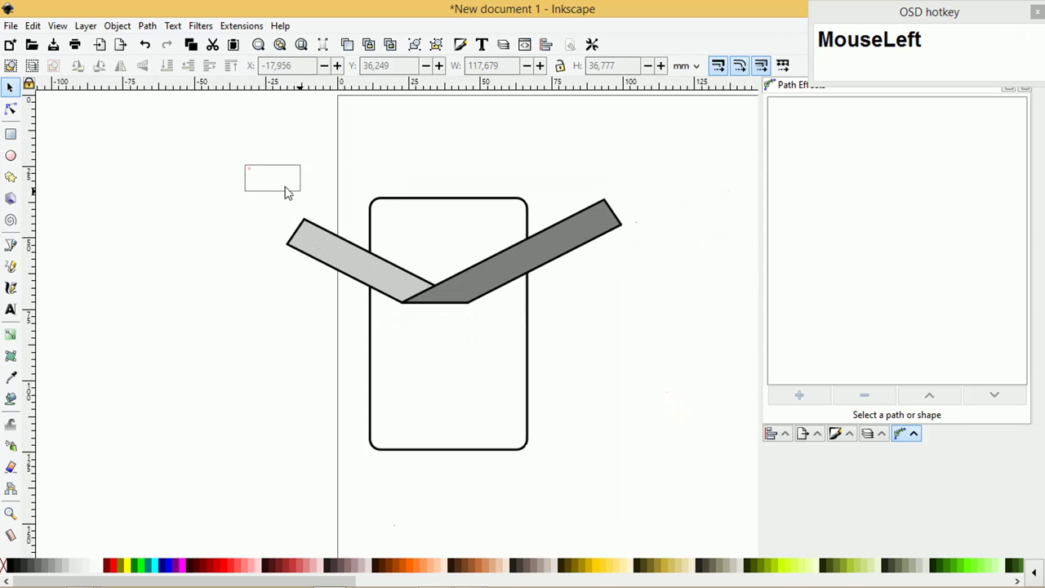
pyautogui.moveTo(287, 192); pyautogui.dragTo(694, 335)
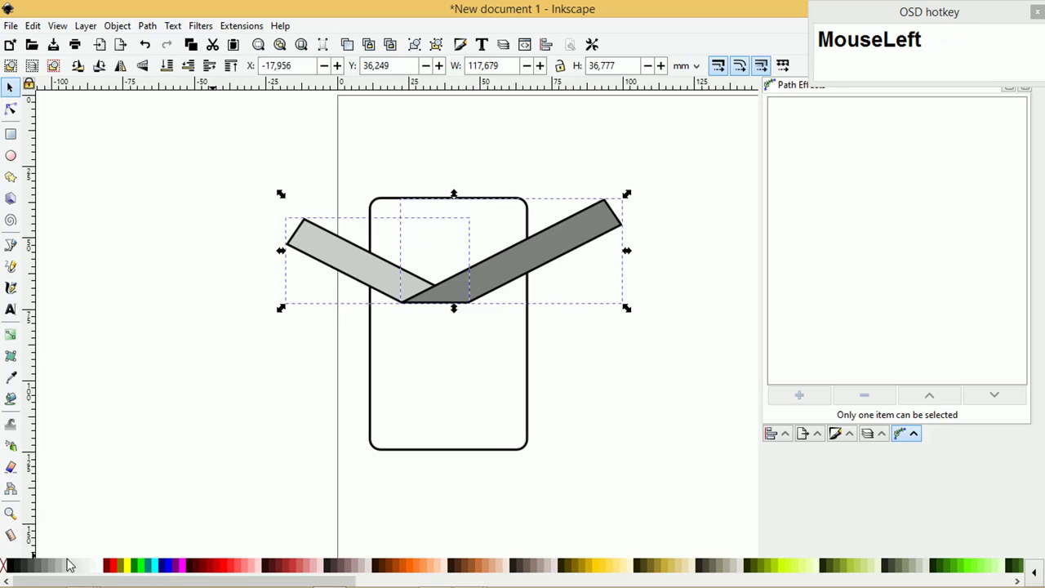
pyautogui.rightClick(5, 565)
pyautogui.click(37, 491)
pyautogui.moveTo(152, 418); pyautogui.dragTo(209, 437)
# - Fill the rounded card behind the strips with black and remove its outline
pyautogui.click(527, 357)
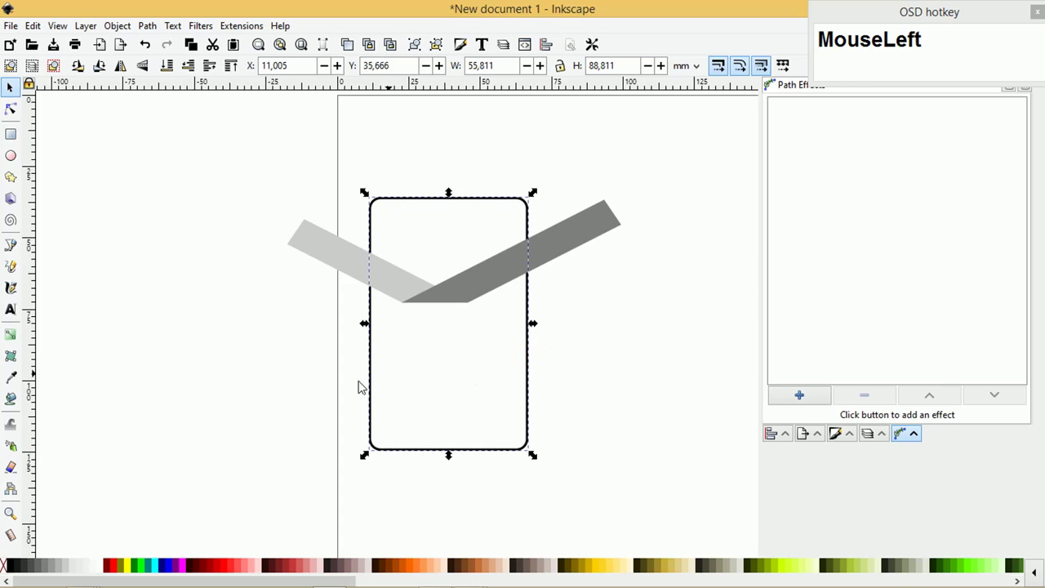
pyautogui.click(11, 565)
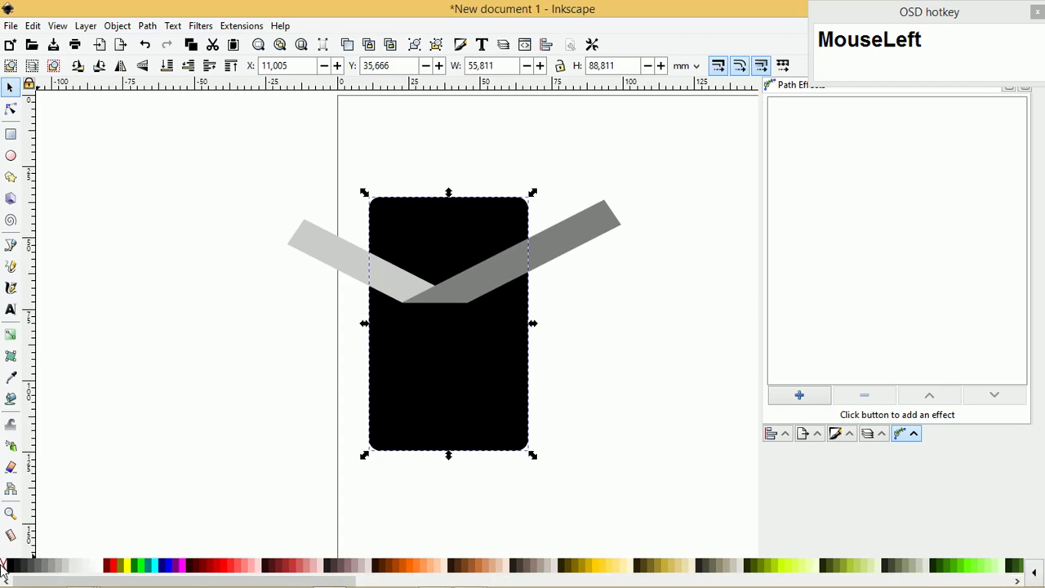
pyautogui.rightClick(3, 570)
pyautogui.click(41, 494)
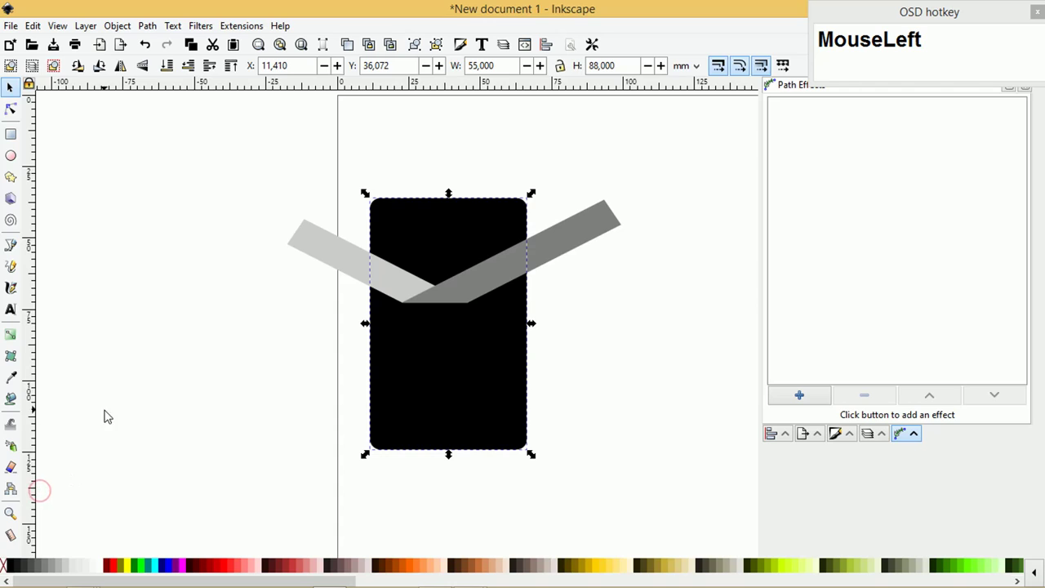
pyautogui.click(65, 299)
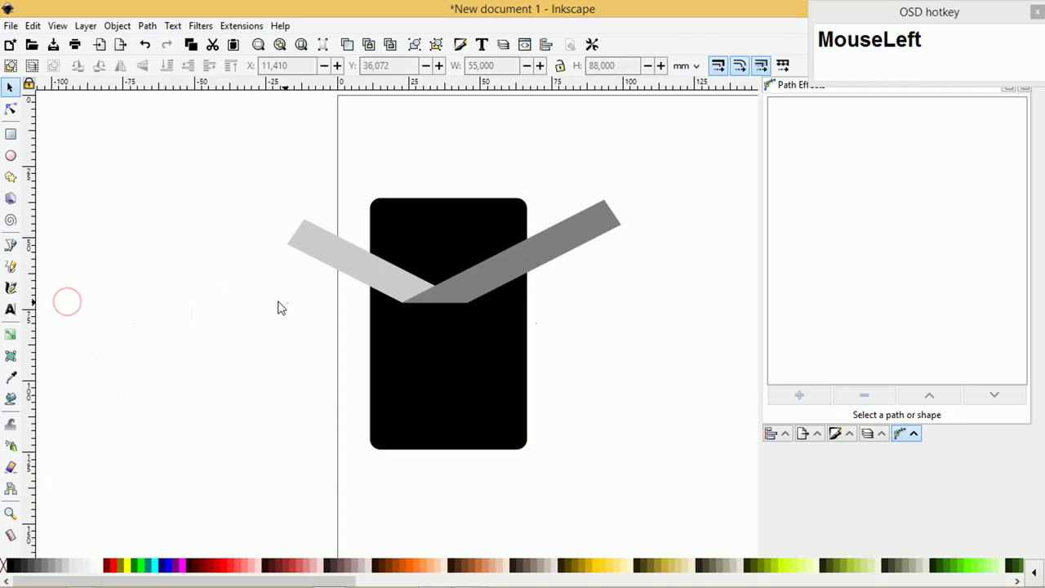
# - Switch to the Pictures folder and open Icon.svg in Inkscape
pyautogui.keyDown('ctrl'); pyautogui.scroll(-1, 289, 306); pyautogui.keyUp('ctrl')
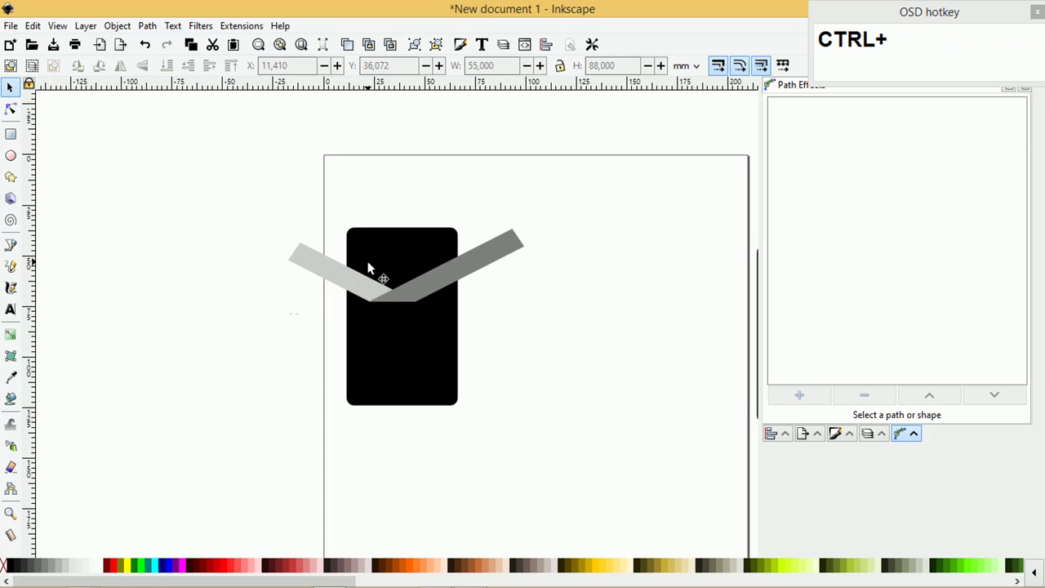
pyautogui.keyDown('ctrl'); pyautogui.scroll(5, 401, 303); pyautogui.keyUp('ctrl')
pyautogui.keyDown('ctrl'); pyautogui.scroll(-2, 405, 301); pyautogui.keyUp('ctrl')
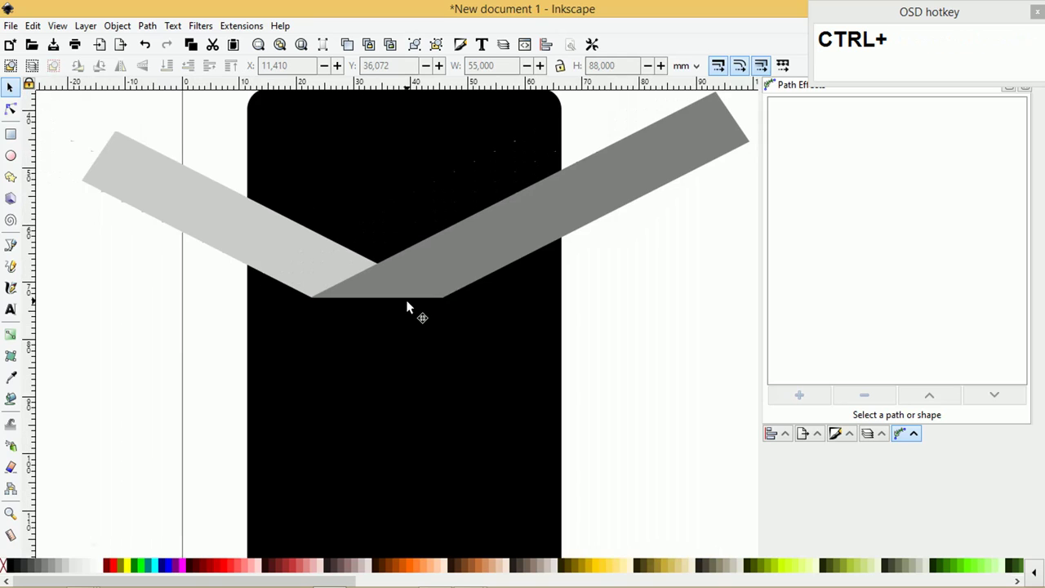
pyautogui.hotkey('alt', 'Tab')
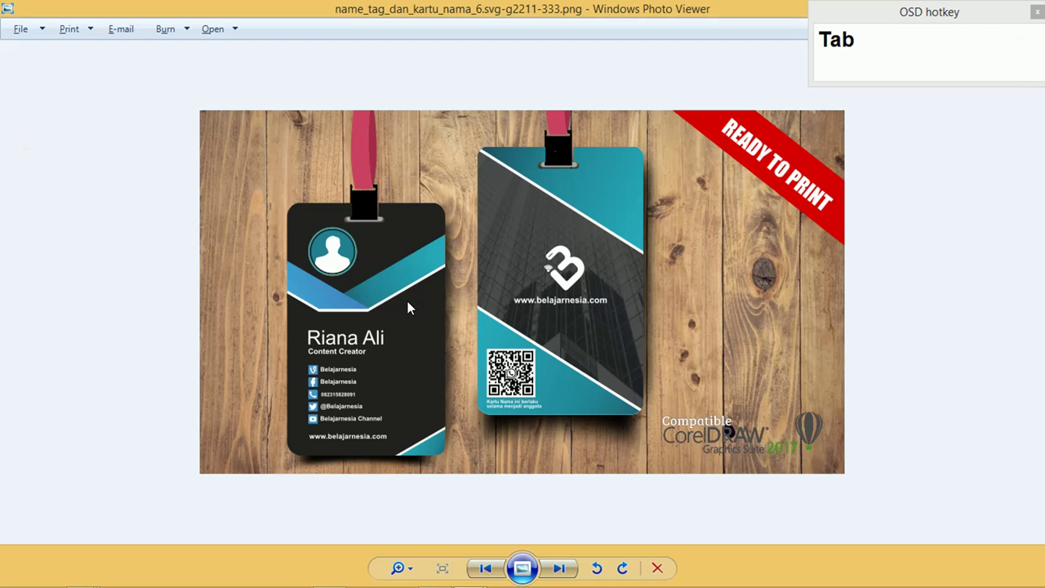
pyautogui.hotkey('alt', 'Tab')
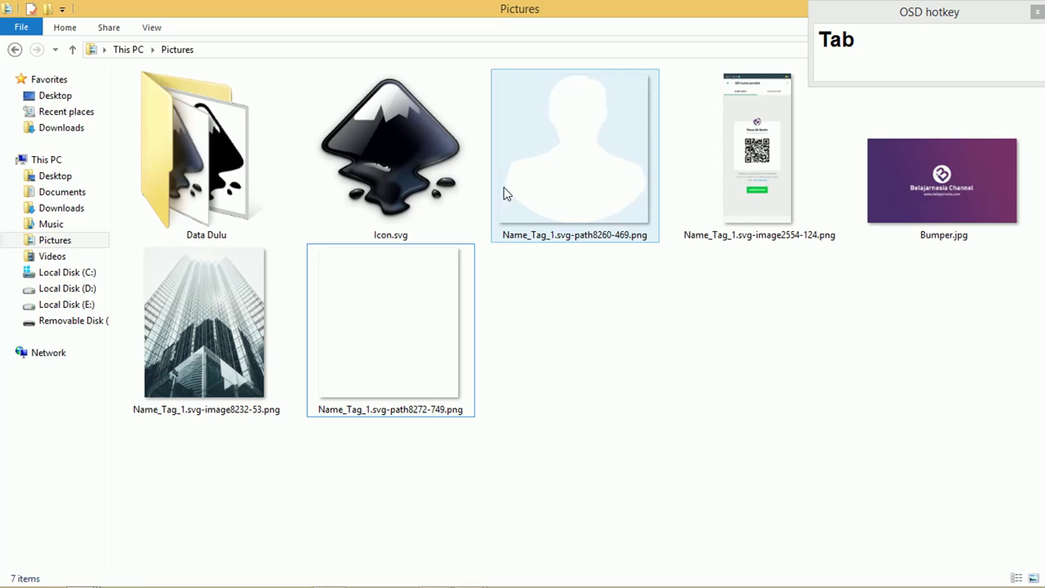
pyautogui.click(402, 168)
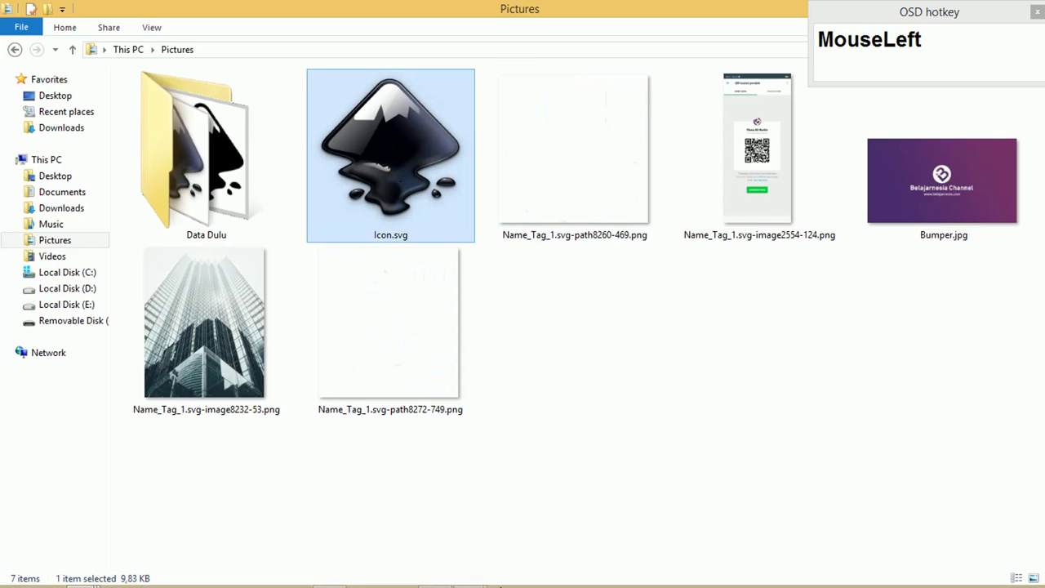
pyautogui.moveTo(339, 584)
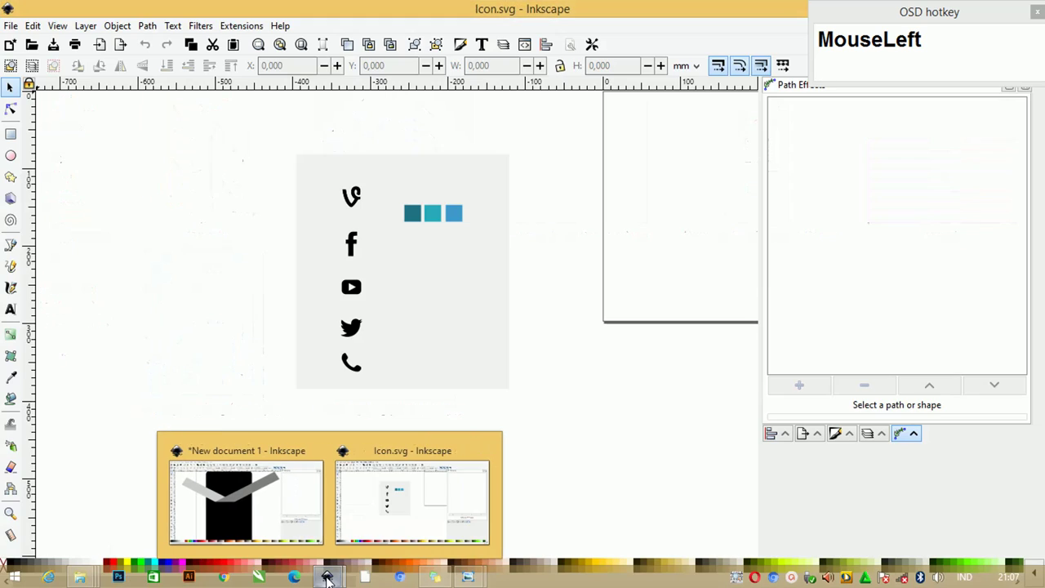
# - Copy all icons, colour swatches and the backing shape from Icon.svg and paste them into New document 1
pyautogui.moveTo(247, 125); pyautogui.dragTo(572, 437)
pyautogui.hotkey('ctrl', 'c')
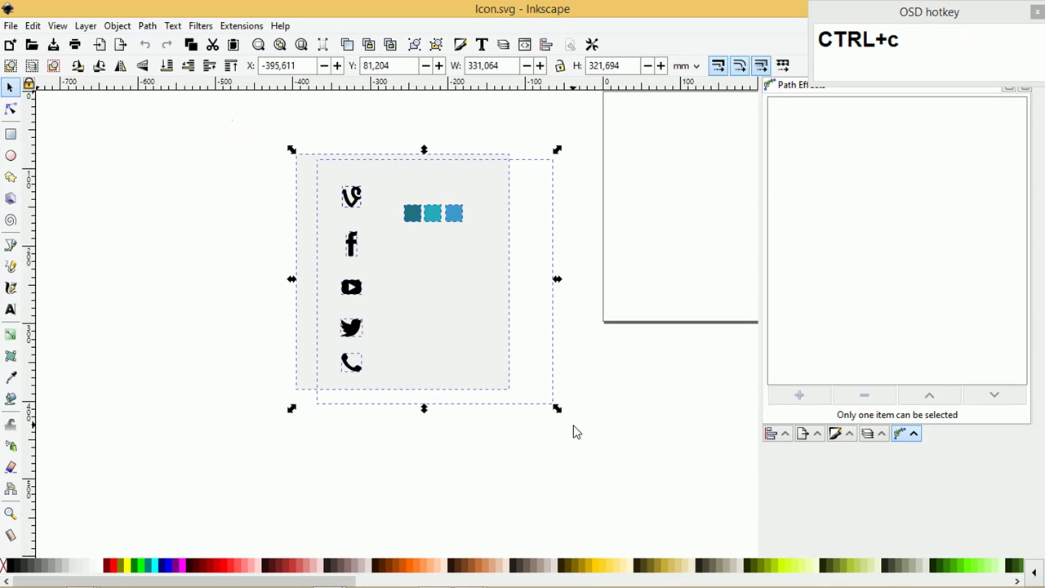
pyautogui.hotkey('alt', 'Tab')
pyautogui.hotkey('alt', 'Tab')
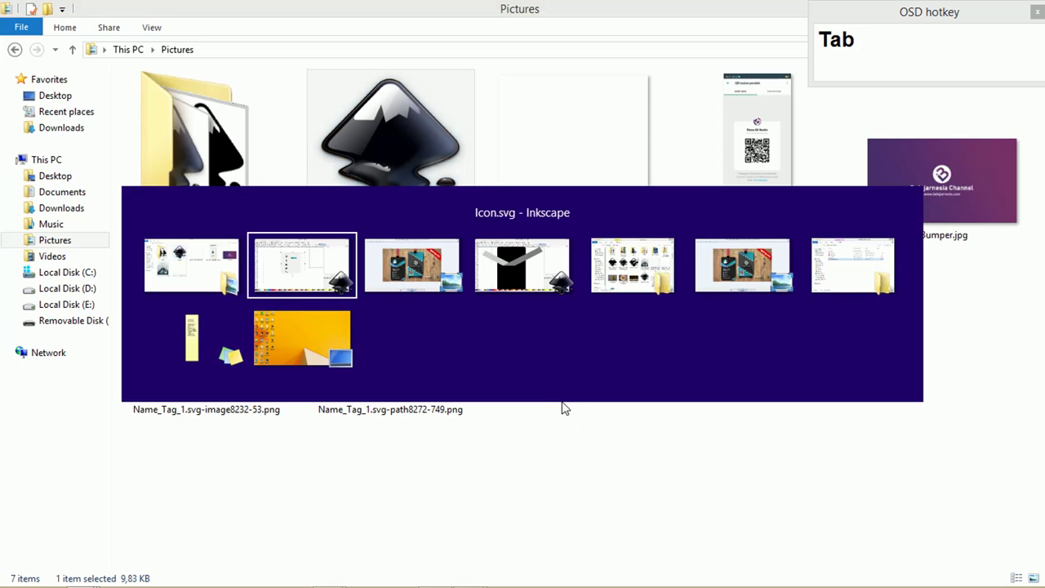
pyautogui.hotkey('alt', 'Tab')
pyautogui.hotkey('alt', 'Tab')
pyautogui.hotkey('ctrl', 'v')
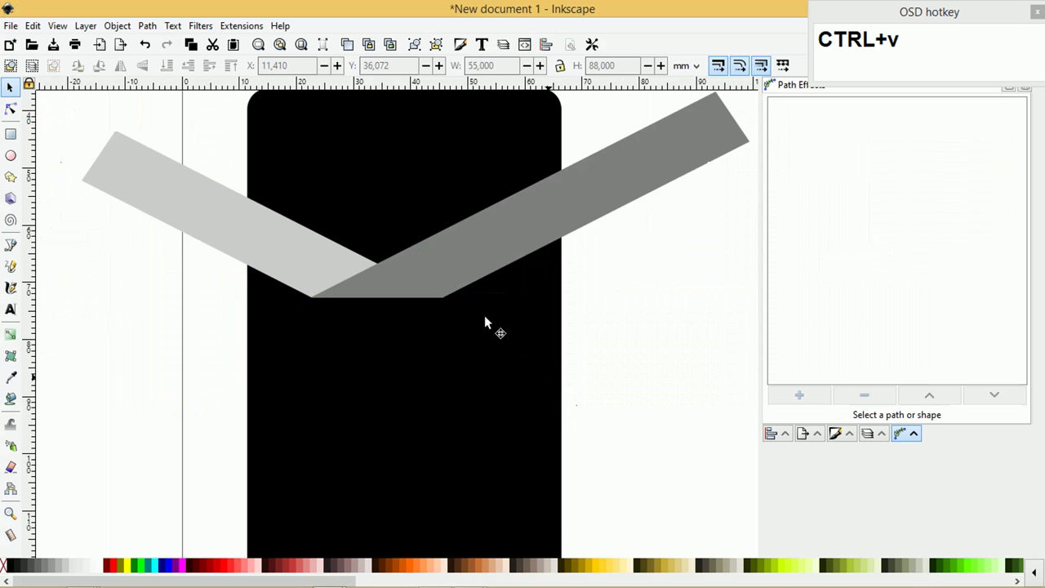
# - Move the pasted icons and swatches beside the page, at about X -360 mm and Y -28 mm
pyautogui.keyDown('ctrl'); pyautogui.scroll(-4, 482, 319); pyautogui.keyUp('ctrl')
pyautogui.keyDown('ctrl'); pyautogui.scroll(-2, 482, 323); pyautogui.keyUp('ctrl')
pyautogui.moveTo(317, 381); pyautogui.dragTo(311, 310)
pyautogui.click(397, 229)
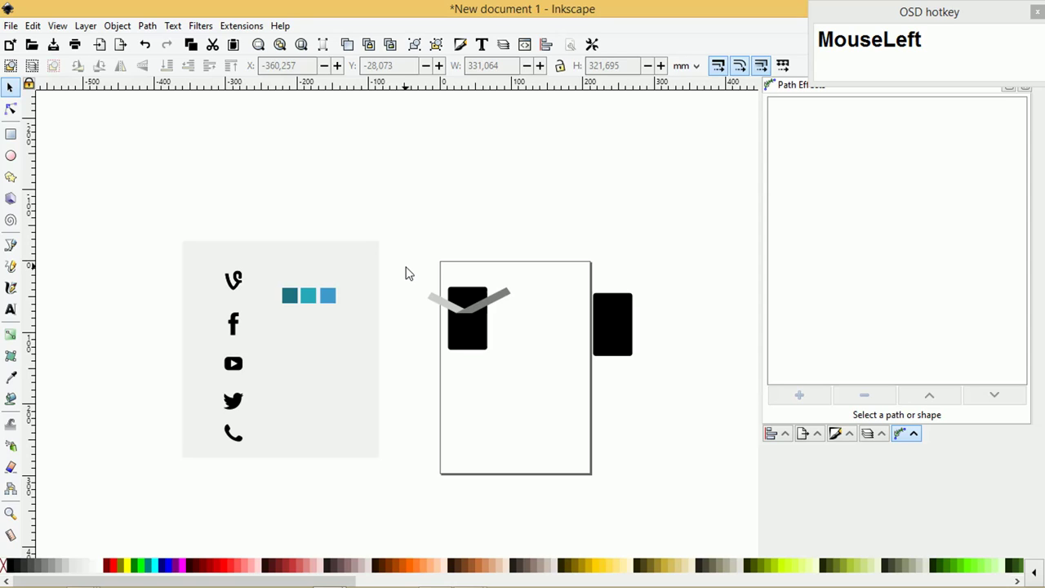
# - Give the darker grey diagonal strip a linear gradient fill
pyautogui.click(500, 294)
pyautogui.keyDown('ctrl'); pyautogui.scroll(2, 499, 298); pyautogui.keyUp('ctrl')
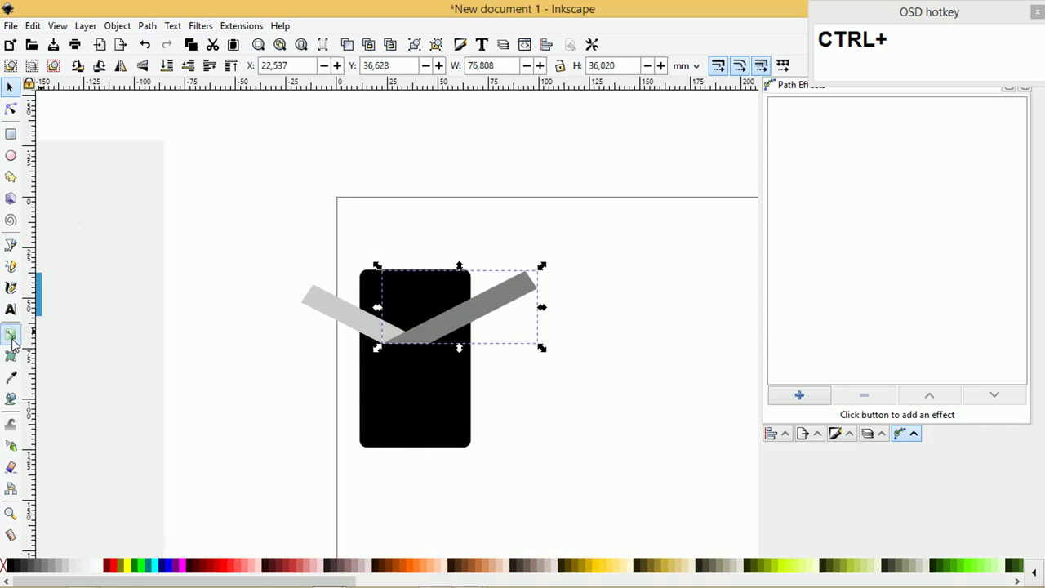
pyautogui.click(119, 27)
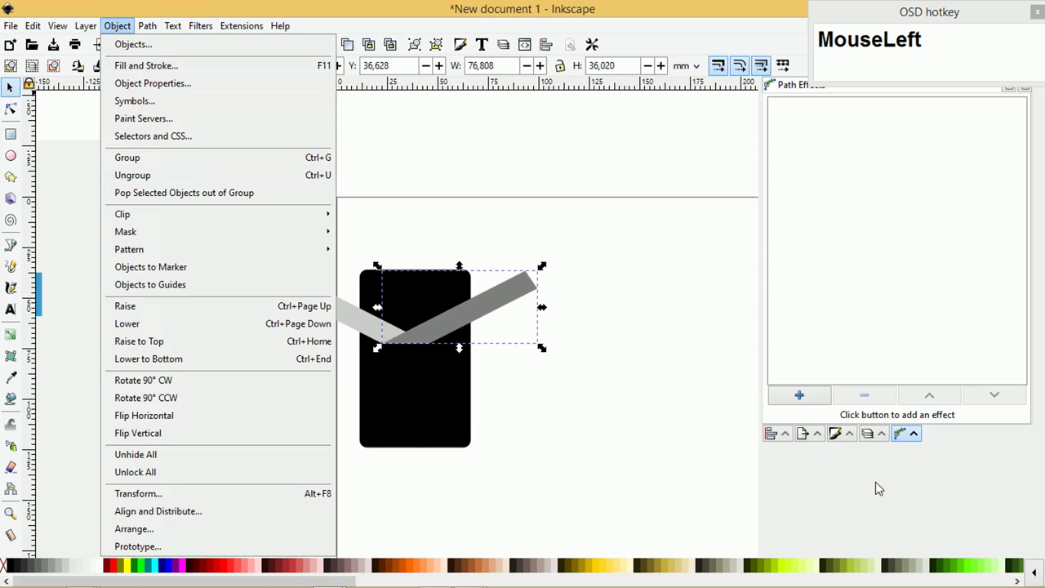
pyautogui.click(836, 434)
pyautogui.click(835, 434)
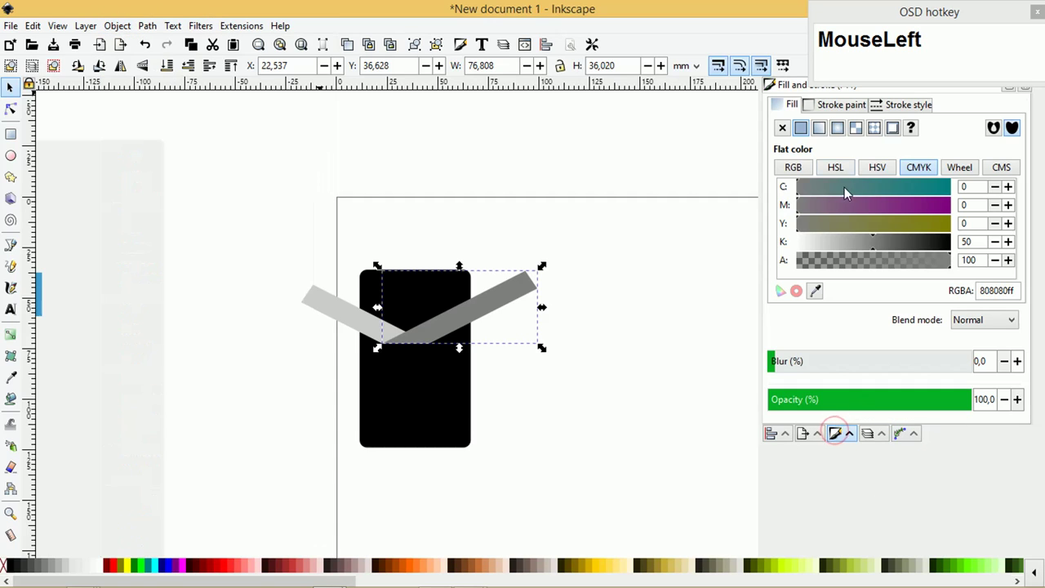
pyautogui.click(819, 128)
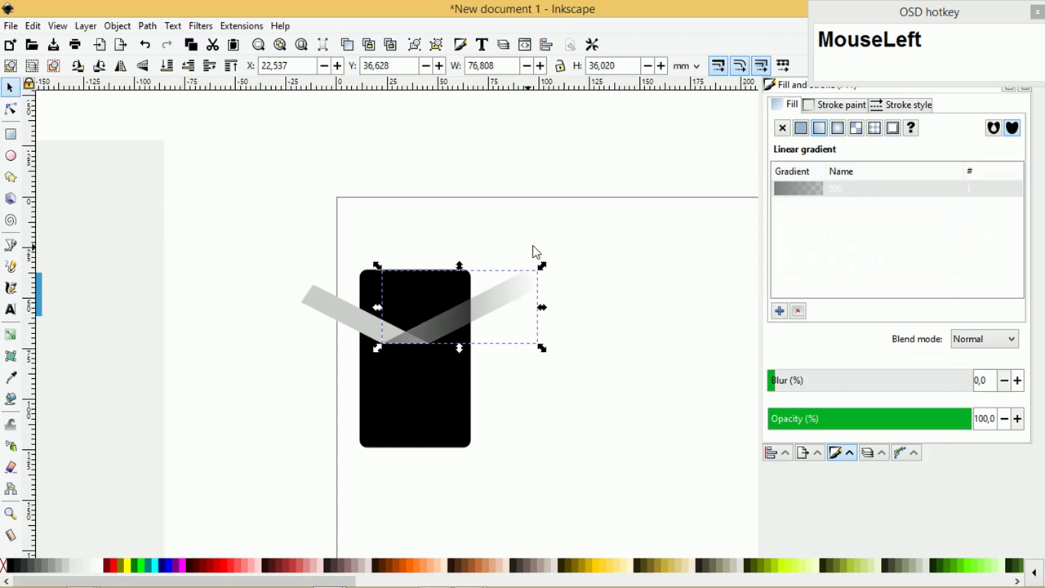
# - Run the gradient along the darker strip's length and make its outer stop a fully opaque teal with cyan 97 and black 50
pyautogui.click(11, 339)
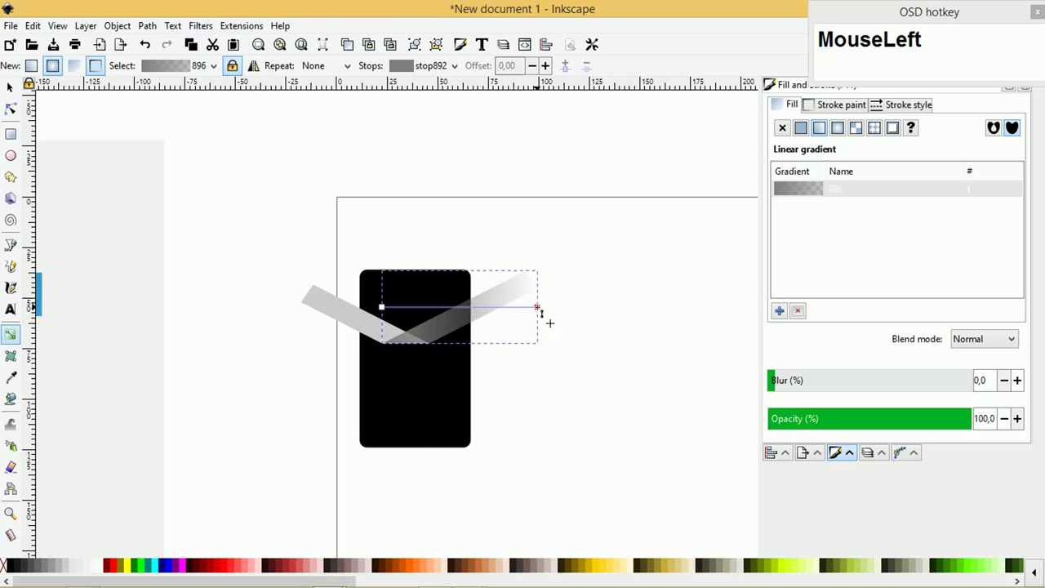
pyautogui.moveTo(538, 308); pyautogui.dragTo(551, 241)
pyautogui.moveTo(382, 307); pyautogui.dragTo(400, 340)
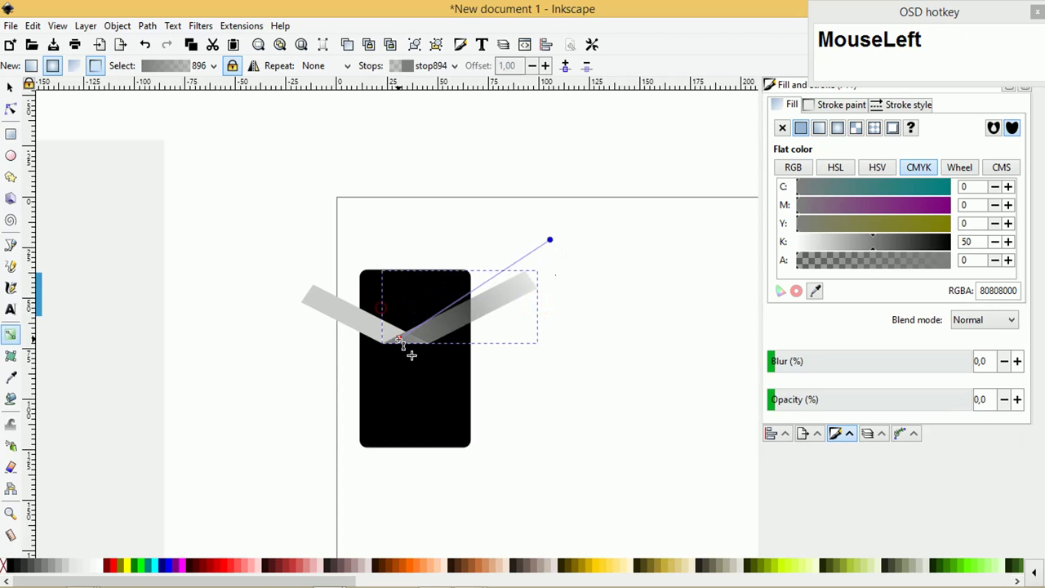
pyautogui.click(400, 340)
pyautogui.moveTo(551, 242); pyautogui.dragTo(577, 328)
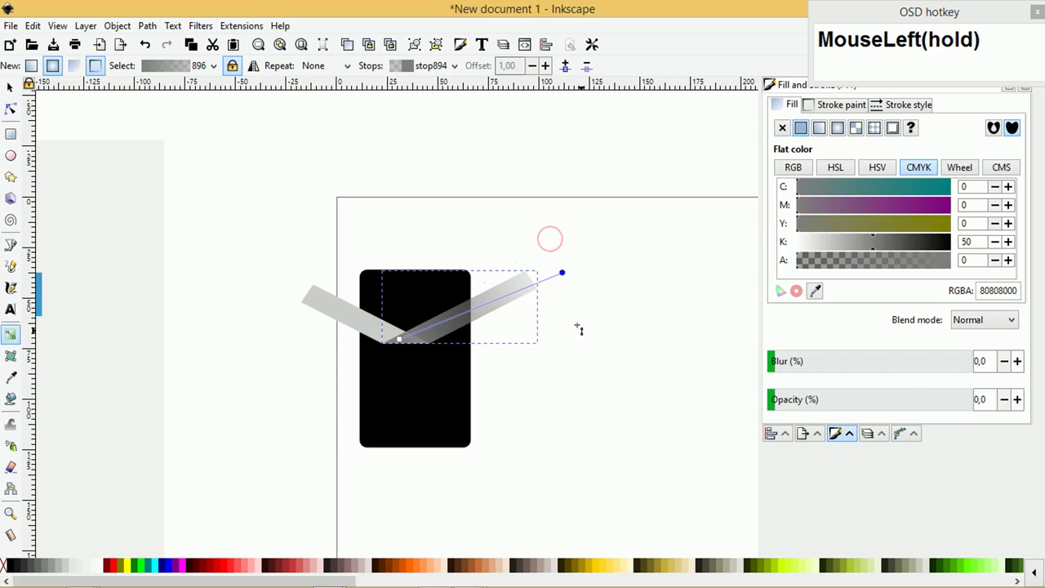
pyautogui.moveTo(776, 398); pyautogui.dragTo(997, 380)
pyautogui.click(945, 187)
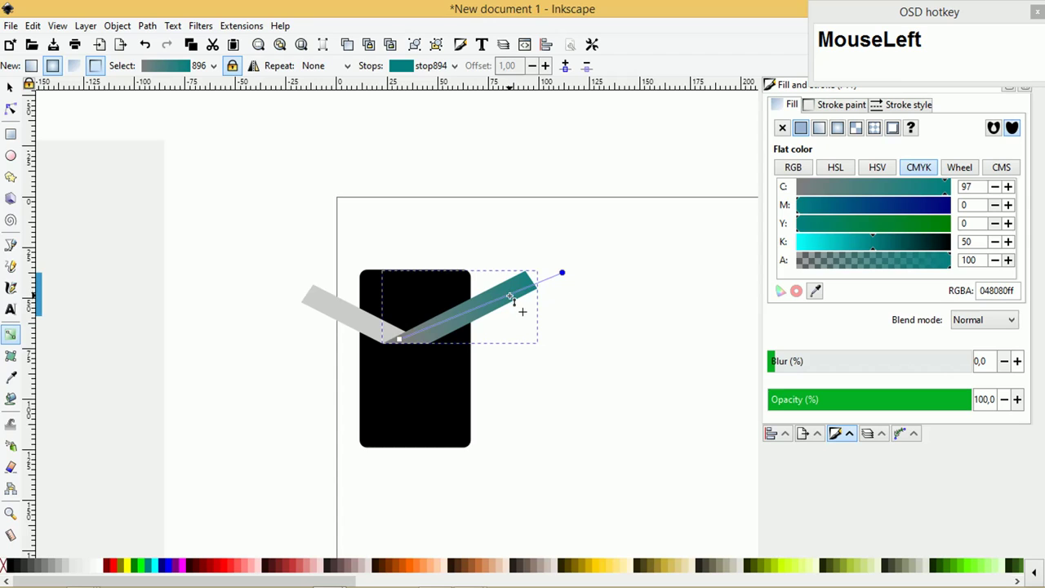
# - Set the gradient's inner stop, near the strips' junction, to a blue of hue 220, saturation 74 and lightness 46
pyautogui.keyDown('ctrl'); pyautogui.scroll(-3, 512, 302); pyautogui.keyUp('ctrl')
pyautogui.press('z')
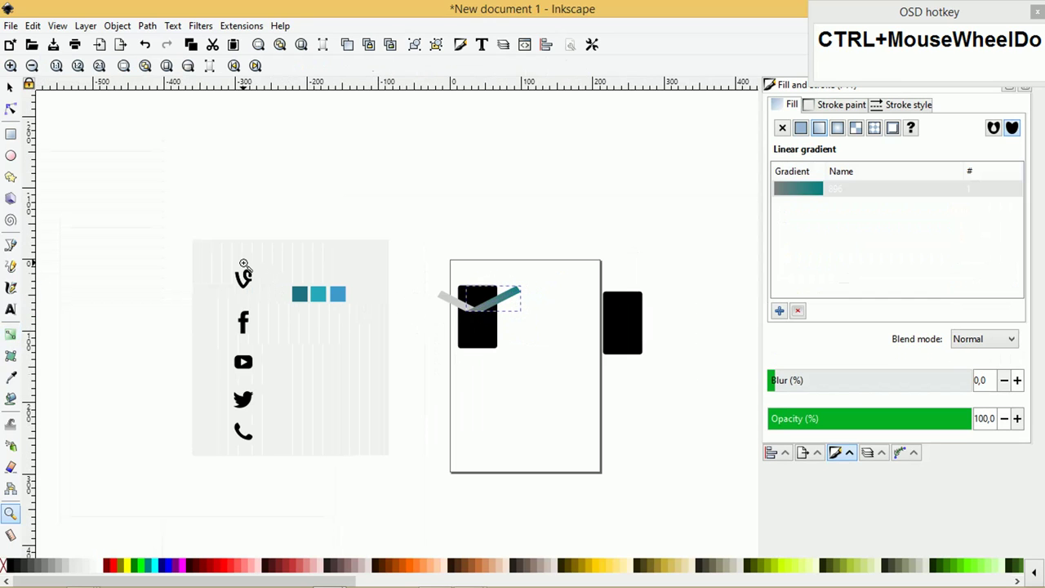
pyautogui.moveTo(249, 263); pyautogui.dragTo(576, 381)
pyautogui.moveTo(321, 177); pyautogui.dragTo(718, 408)
pyautogui.moveTo(327, 392); pyautogui.dragTo(20, 211)
pyautogui.click(9, 86)
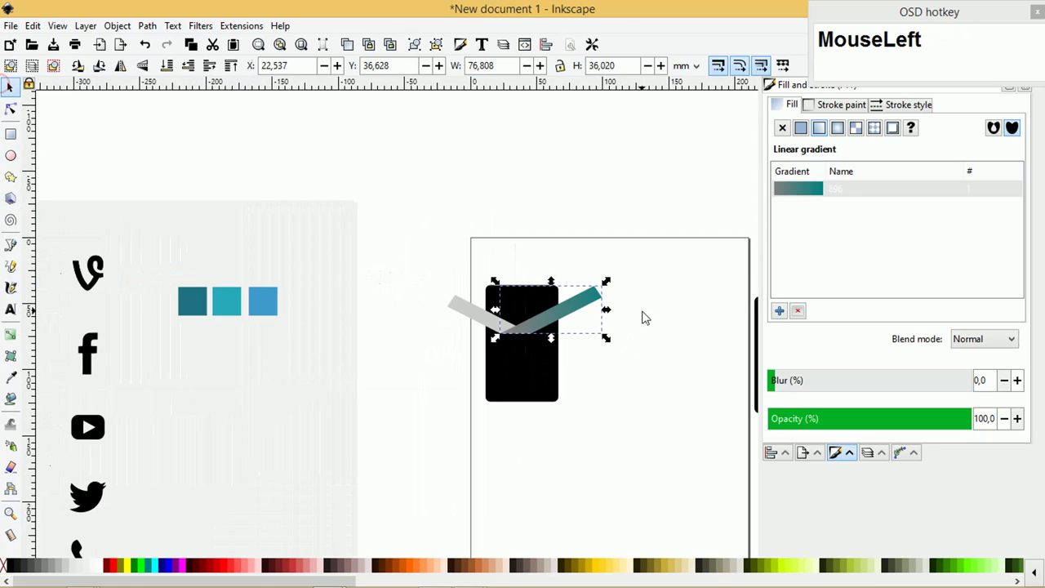
pyautogui.click(10, 333)
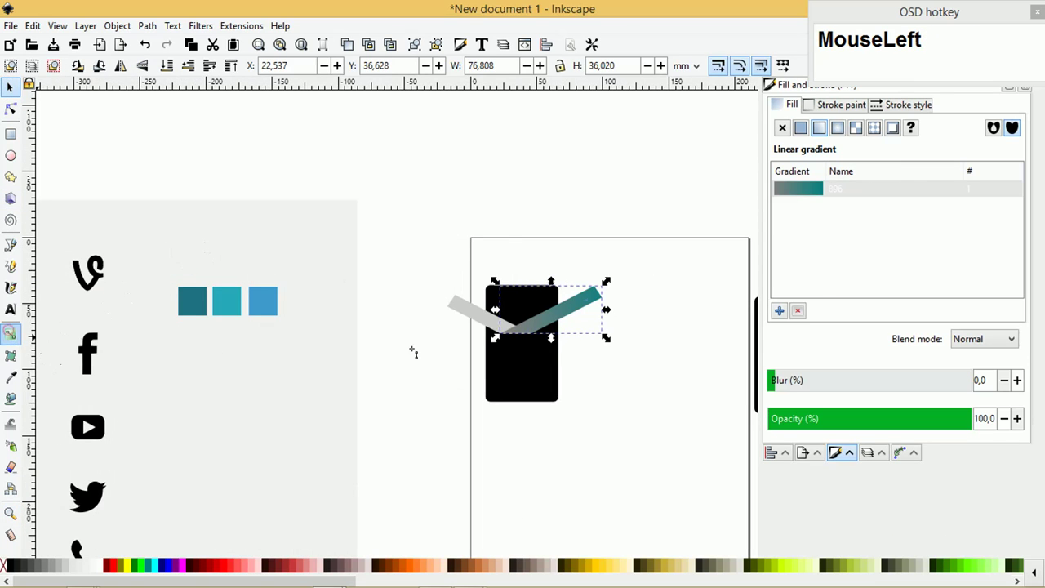
pyautogui.click(512, 331)
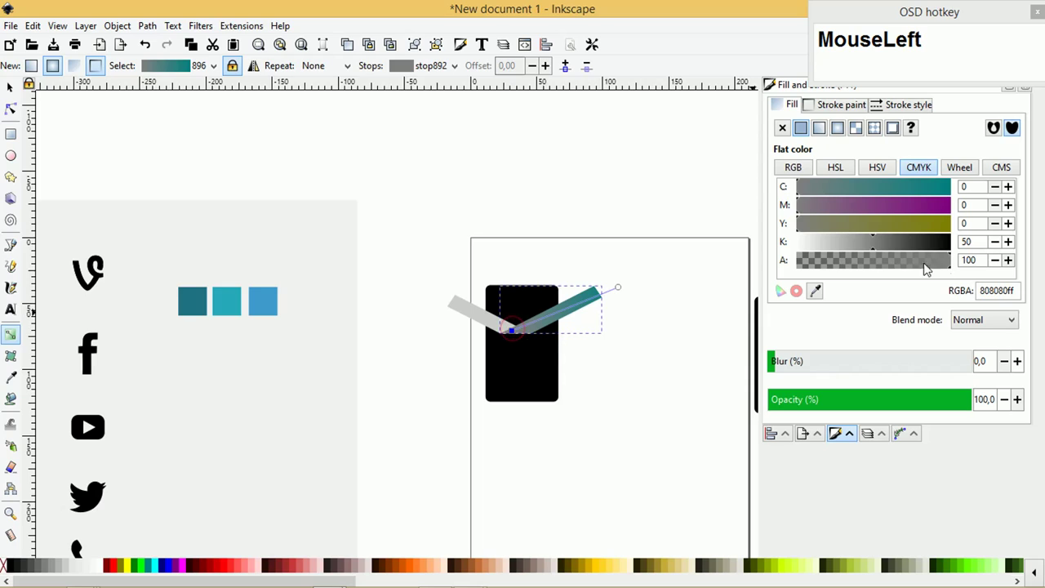
pyautogui.click(837, 168)
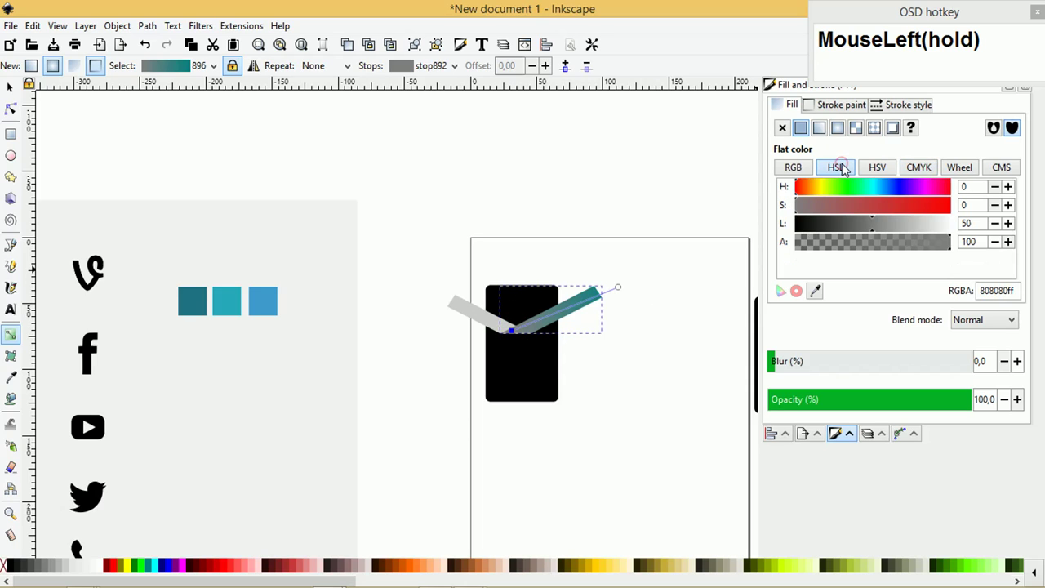
pyautogui.click(892, 190)
pyautogui.moveTo(898, 205); pyautogui.dragTo(866, 222)
pyautogui.moveTo(912, 206); pyautogui.dragTo(912, 206)
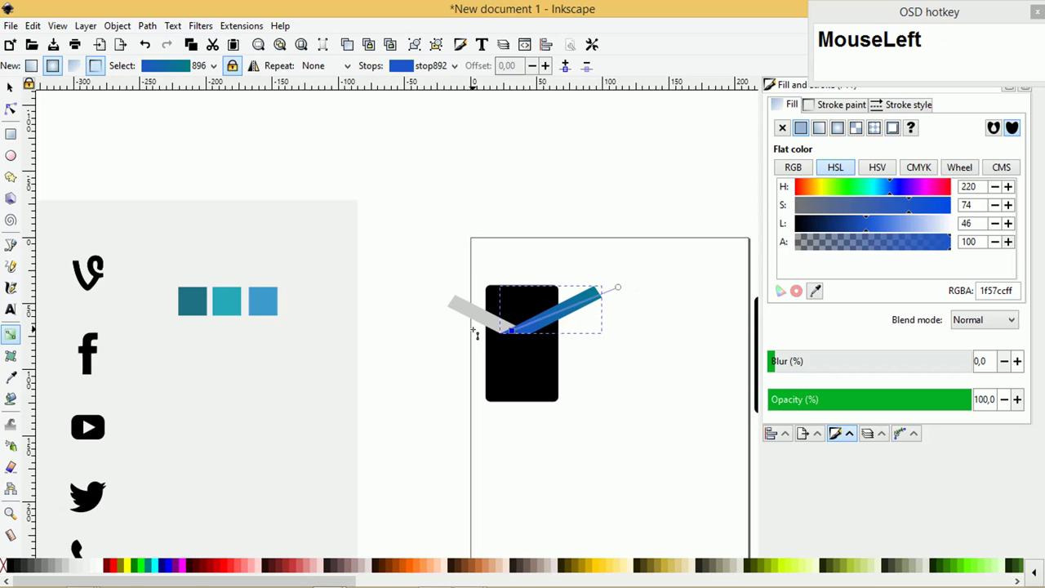
pyautogui.keyDown('ctrl'); pyautogui.scroll(1, 472, 327); pyautogui.keyUp('ctrl')
pyautogui.keyDown('ctrl'); pyautogui.scroll(-1, 468, 316); pyautogui.keyUp('ctrl')
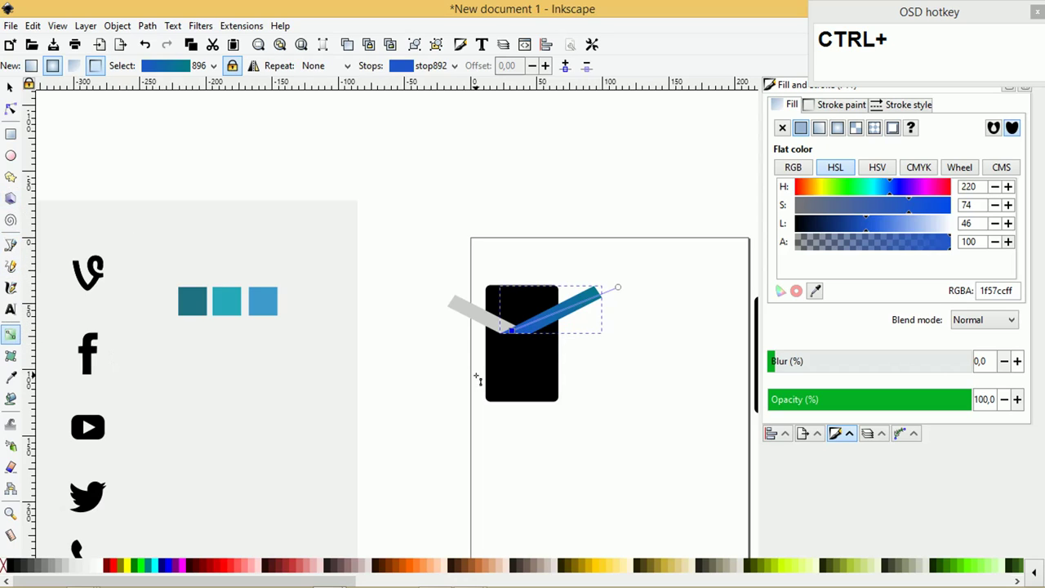
# - Colour the gradient's outer stop with the blue sampled from the third swatch
pyautogui.click(618, 288)
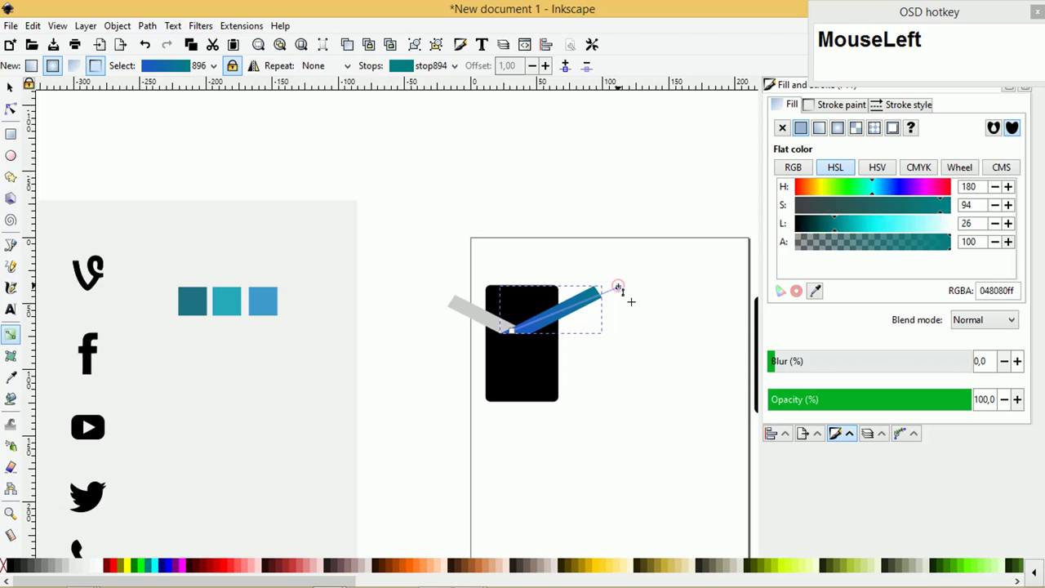
pyautogui.click(815, 292)
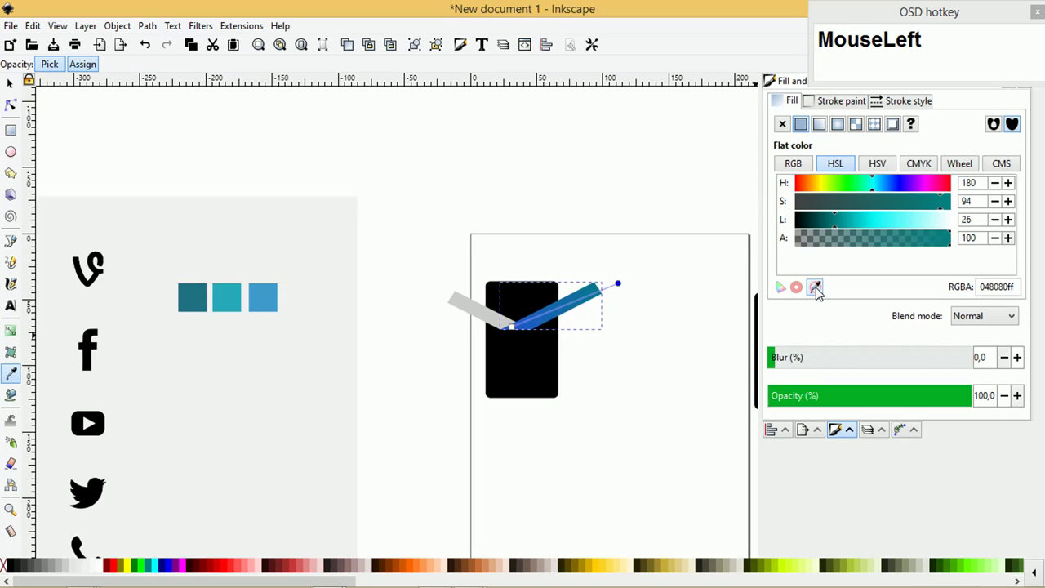
pyautogui.click(270, 299)
pyautogui.press('Tab')
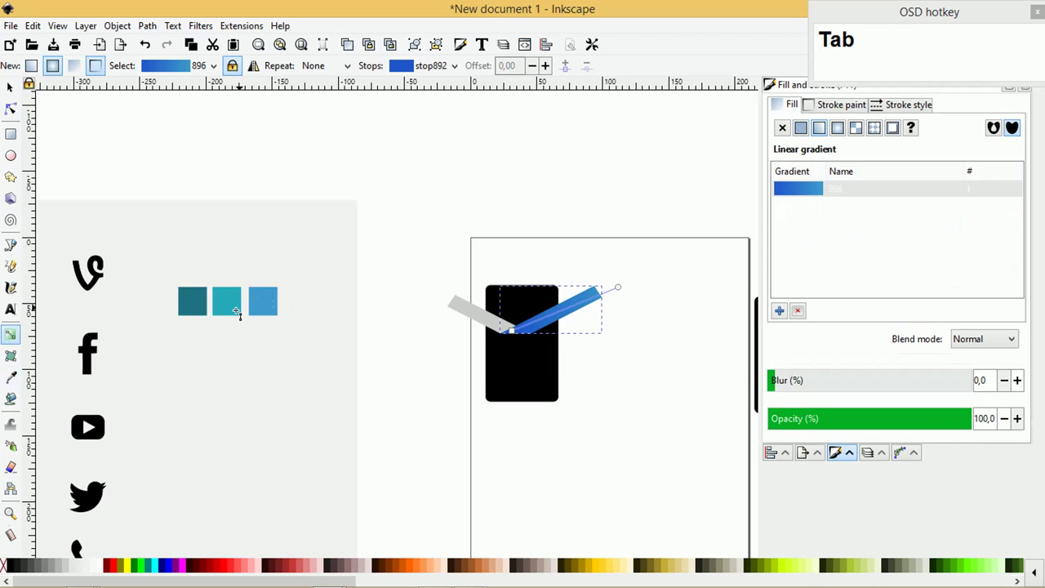
# - Colour the gradient's outer stop with the turquoise sampled from the middle swatch
pyautogui.click(620, 290)
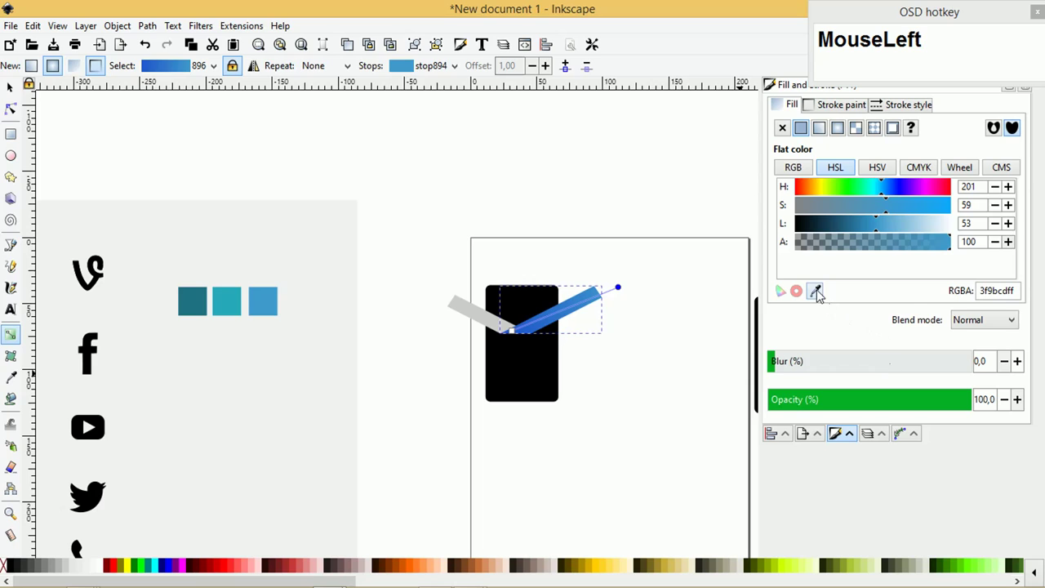
pyautogui.click(816, 292)
pyautogui.click(226, 299)
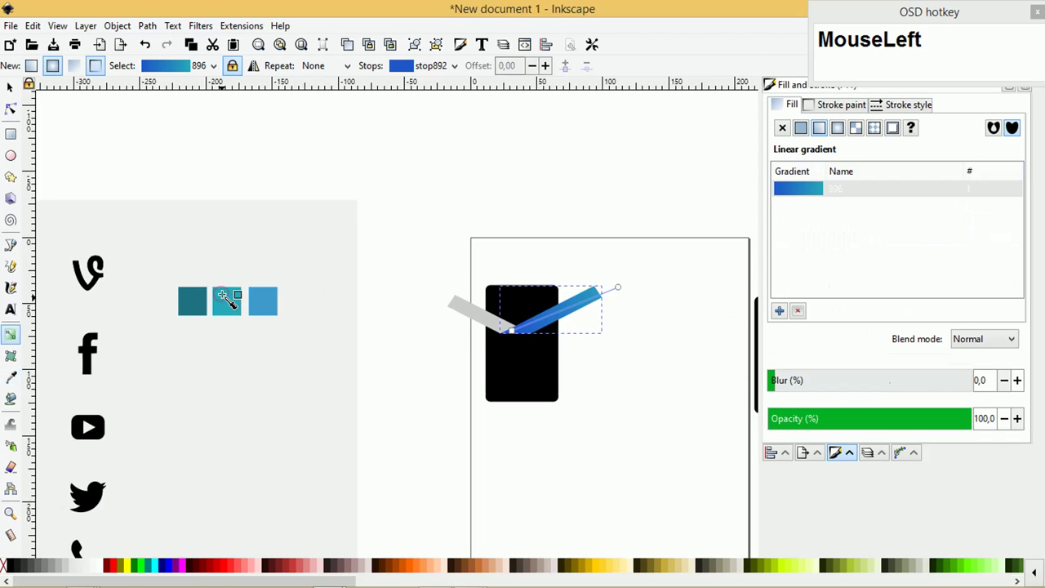
# - Colour the gradient's inner stop with the dark teal sampled from the first swatch and deselect the strip
pyautogui.click(513, 331)
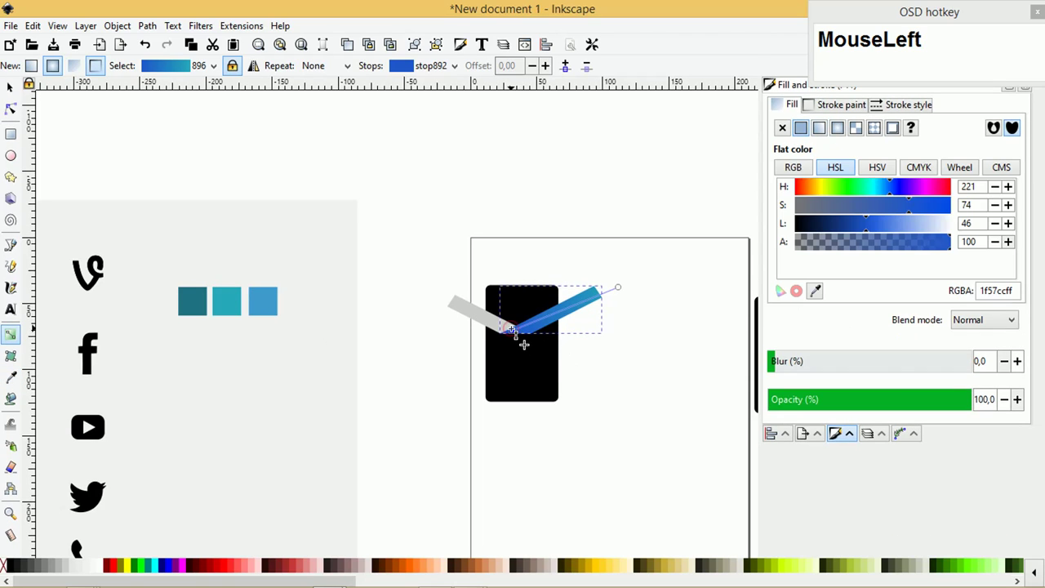
pyautogui.click(816, 291)
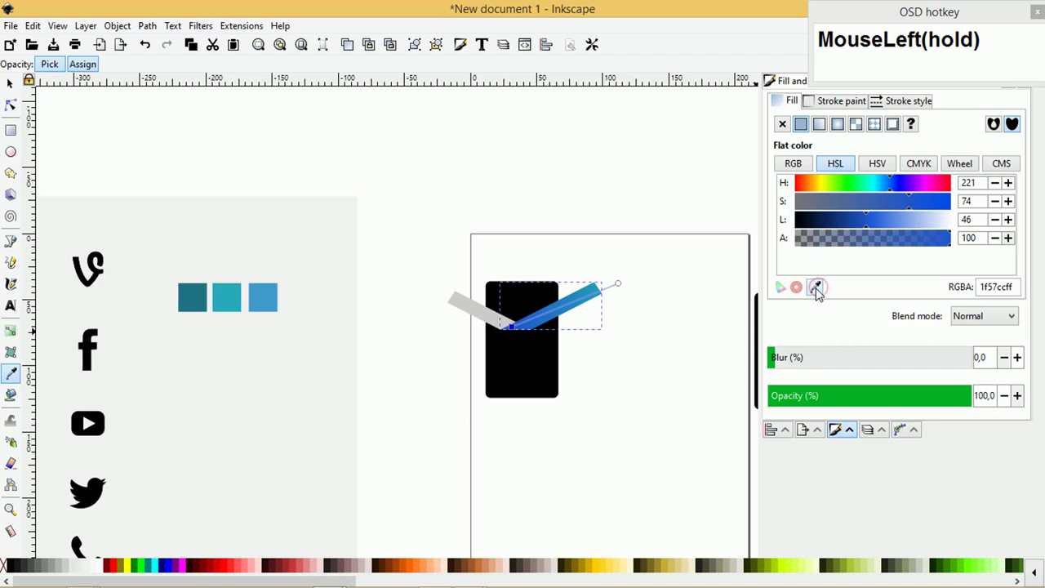
pyautogui.click(197, 294)
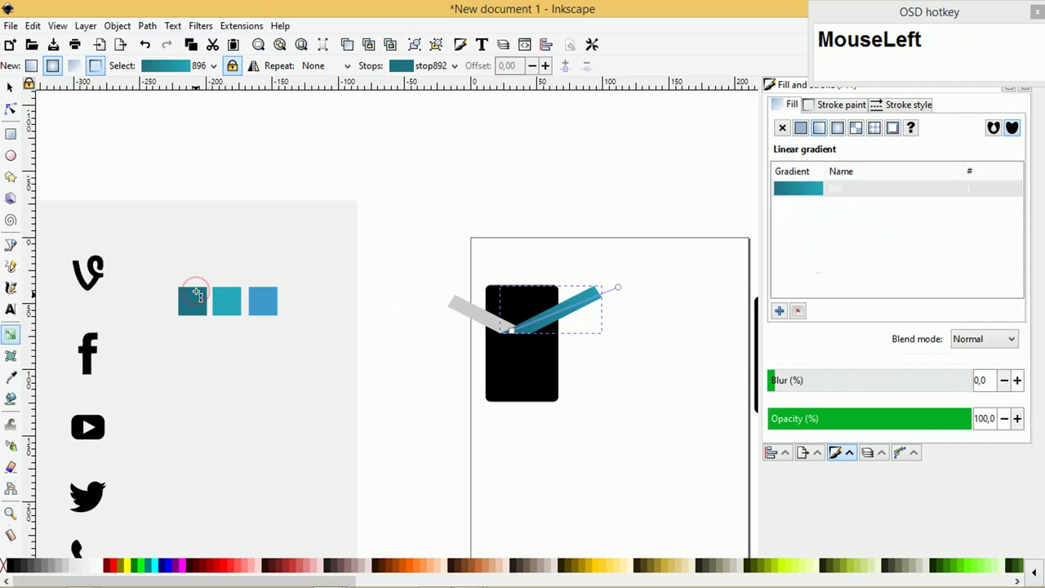
pyautogui.click(10, 87)
pyautogui.click(370, 180)
# - Fill the light grey strip with the other strip's teal linear gradient and duplicate that gradient definition
pyautogui.keyDown('ctrl'); pyautogui.scroll(1, 446, 323); pyautogui.keyUp('ctrl')
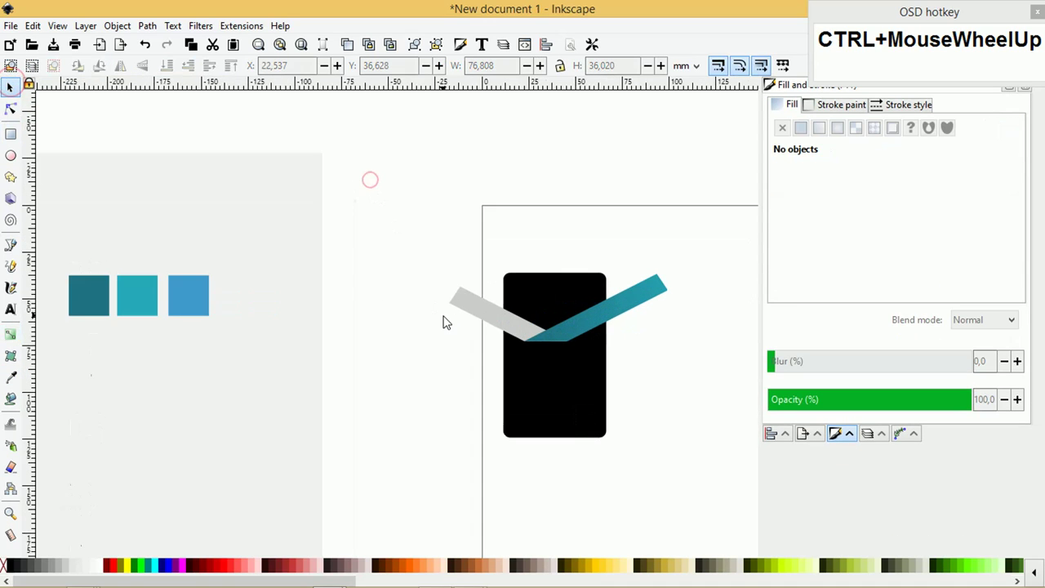
pyautogui.click(492, 313)
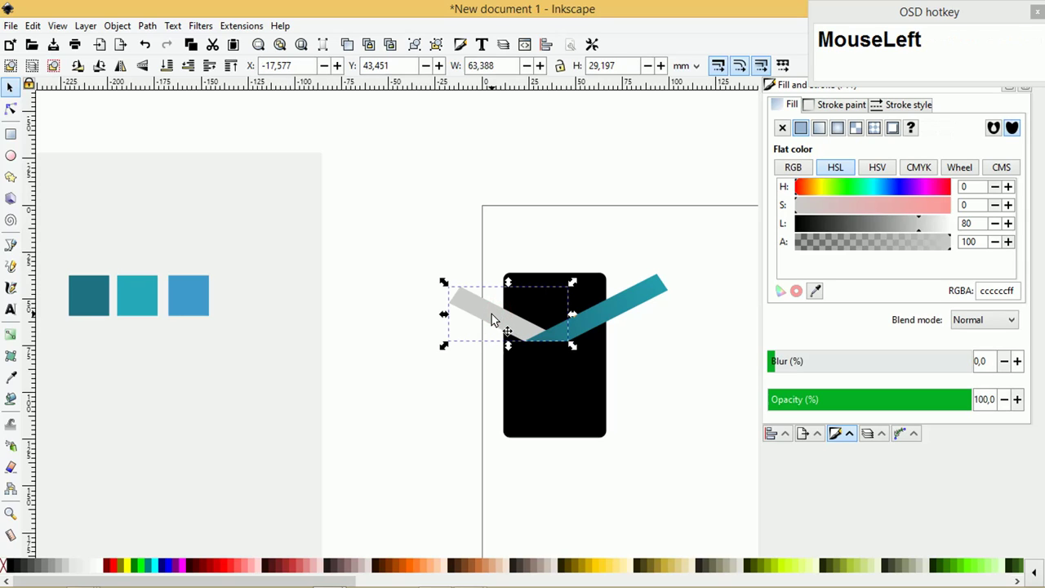
pyautogui.press('Tab')
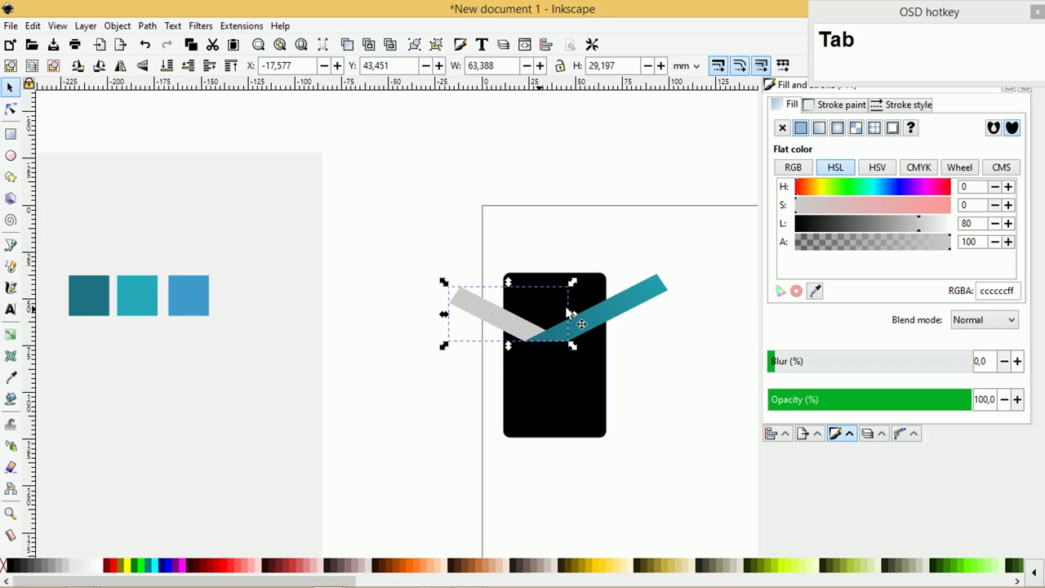
pyautogui.click(11, 333)
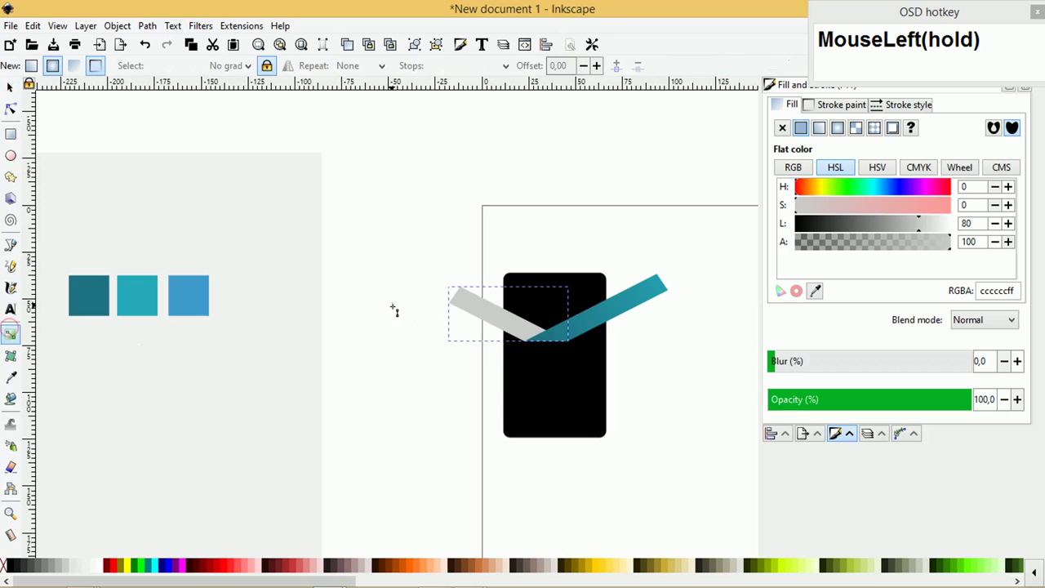
pyautogui.moveTo(443, 288); pyautogui.dragTo(572, 350)
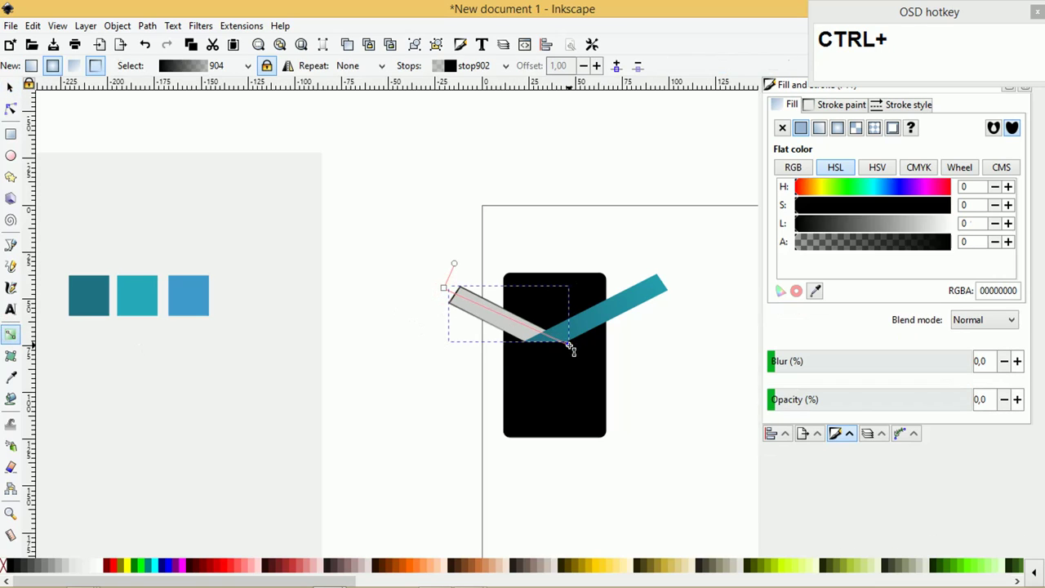
pyautogui.hotkey('ctrl', 'z')
pyautogui.click(518, 330)
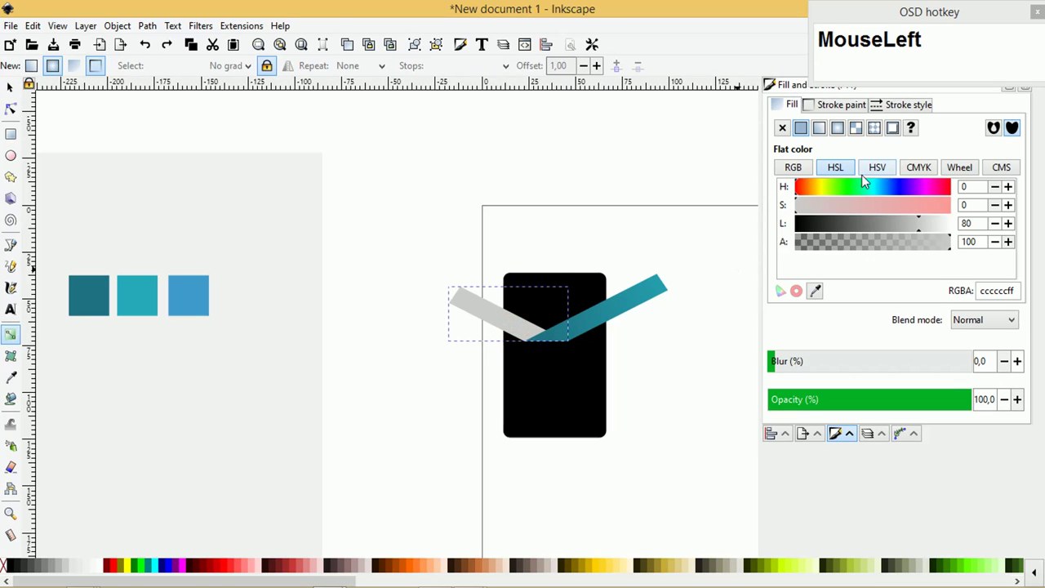
pyautogui.click(818, 131)
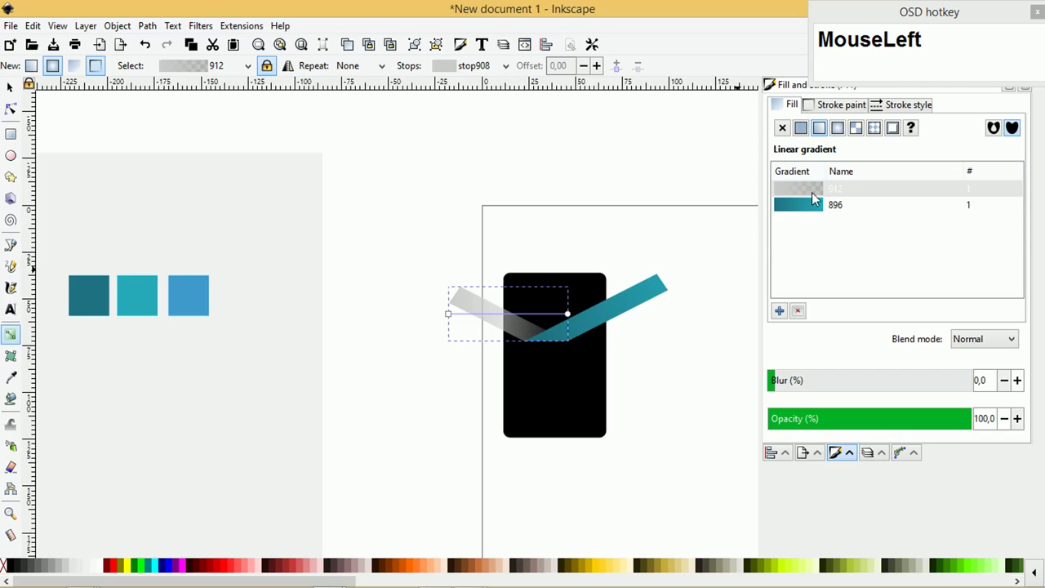
pyautogui.click(812, 197)
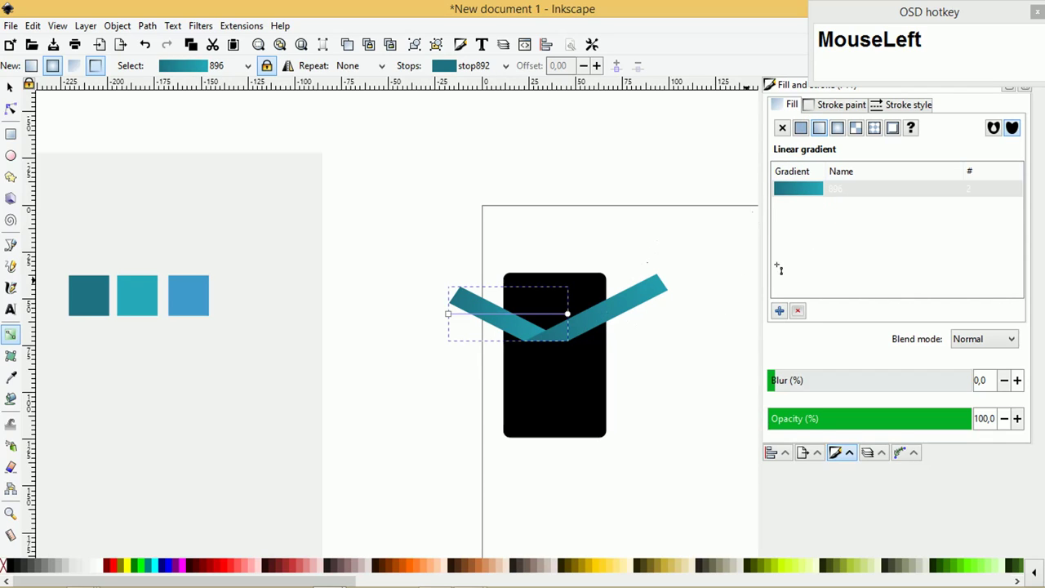
pyautogui.click(780, 312)
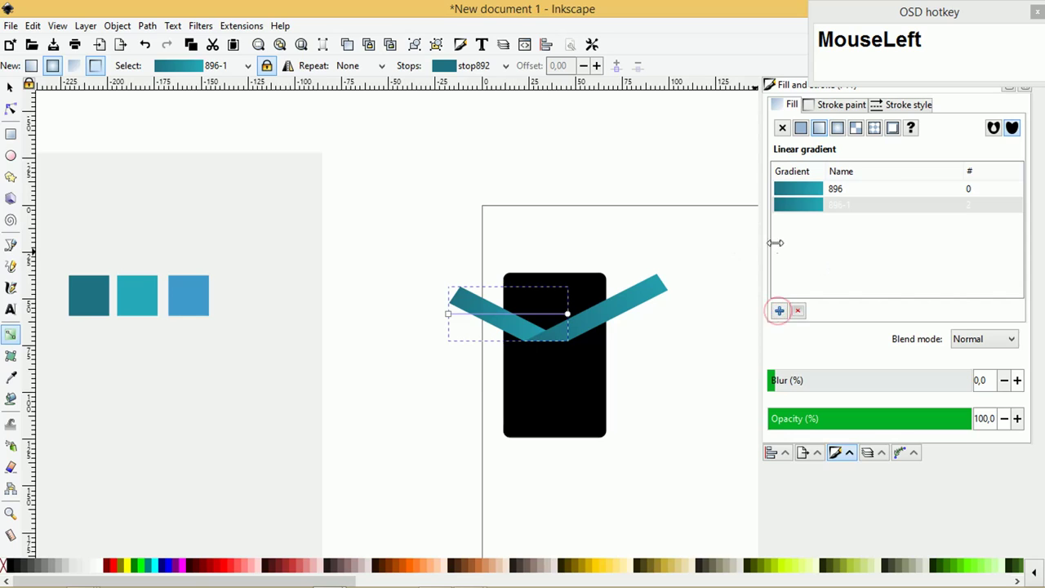
# - Colour the duplicated gradient's end stop near the strips' junction with the blue sampled from the third swatch
pyautogui.click(569, 315)
pyautogui.click(815, 292)
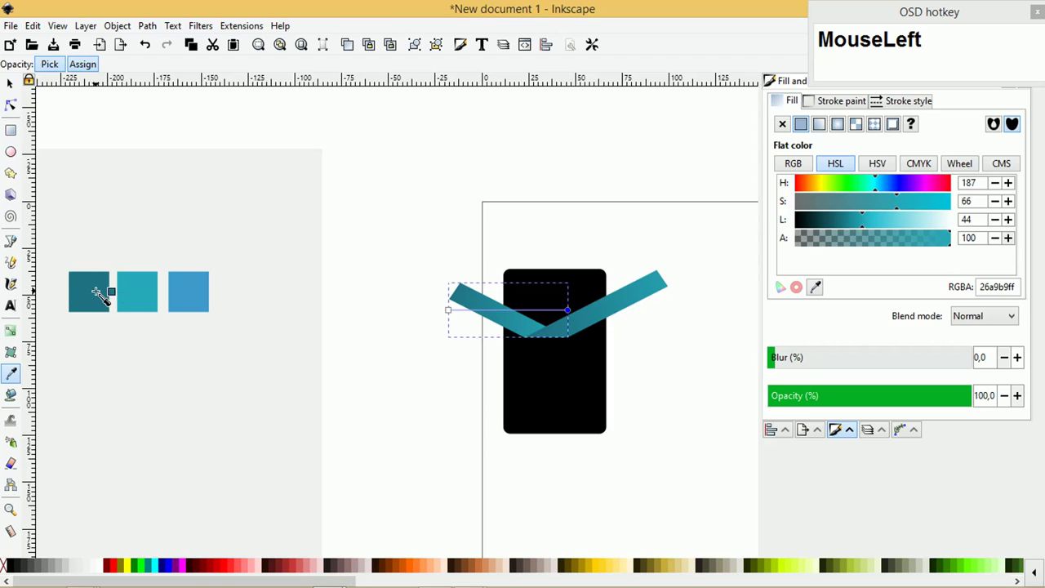
pyautogui.click(187, 296)
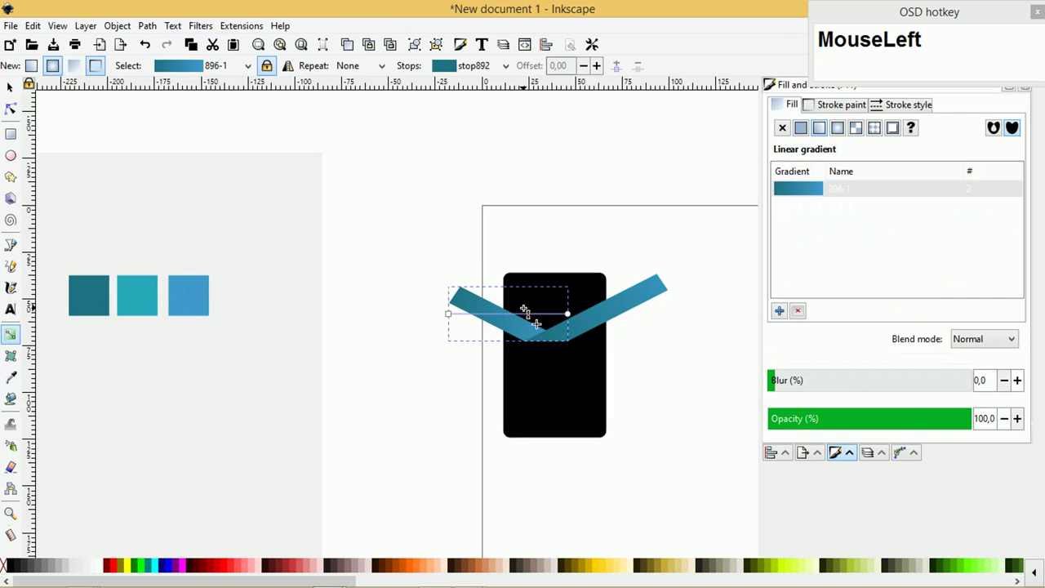
pyautogui.scroll(2, 522, 309)
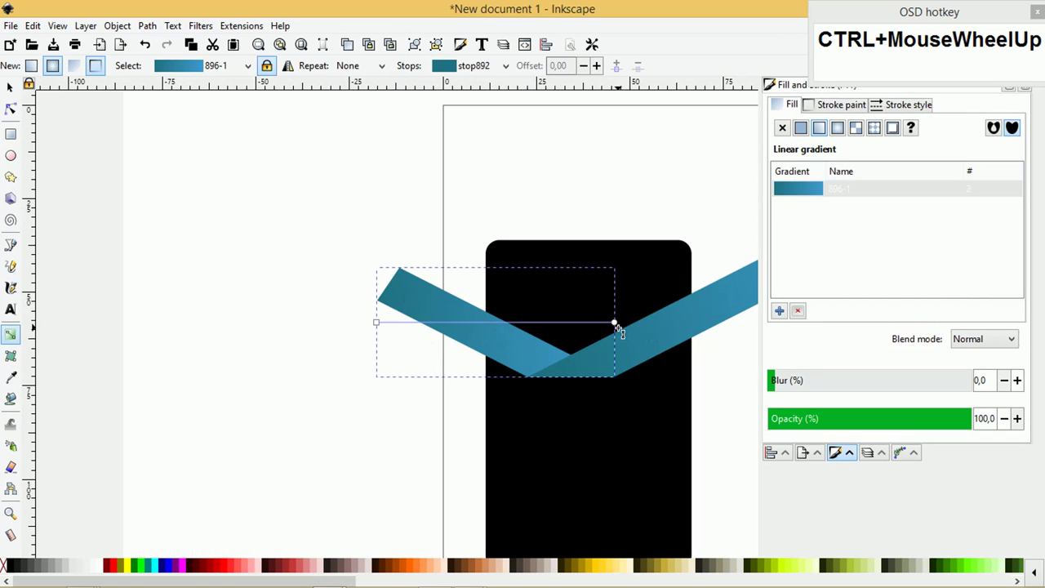
# - Tilt the blue-teal gradient line of the left strip to follow the strip's diagonal
pyautogui.moveTo(616, 325); pyautogui.dragTo(590, 372)
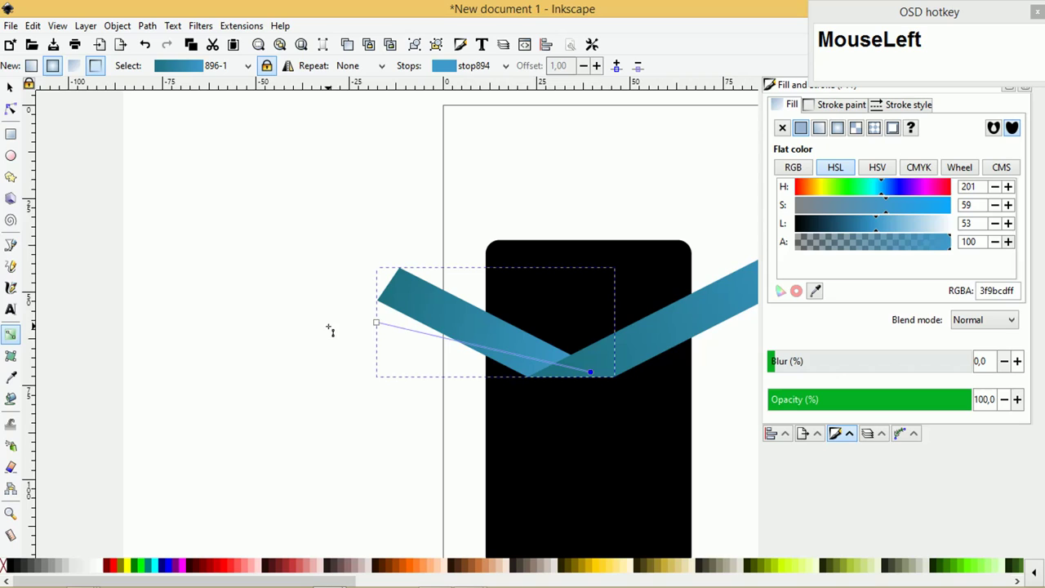
pyautogui.click(377, 323)
pyautogui.scroll(-2, 384, 315)
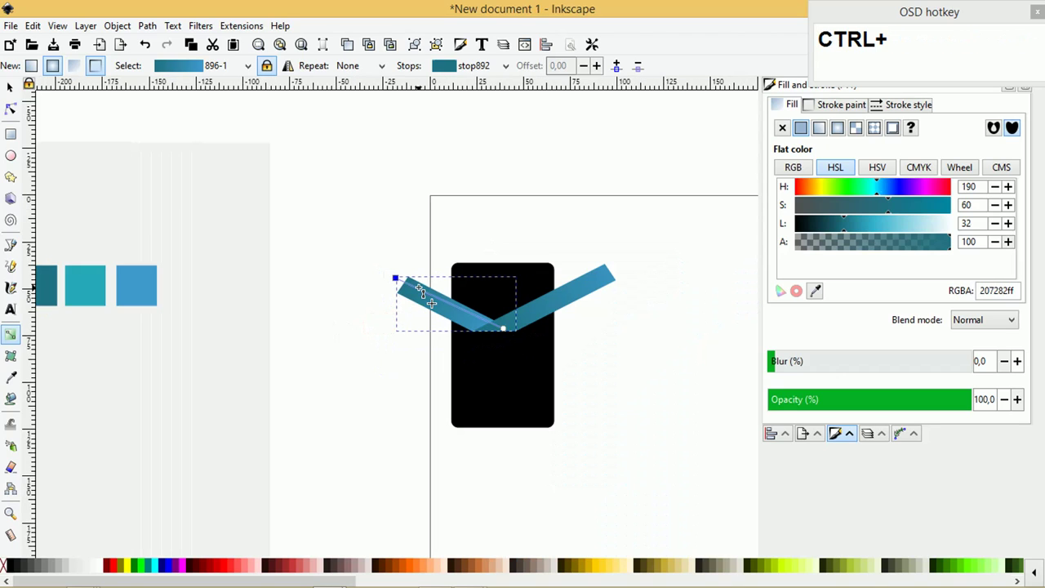
pyautogui.scroll(1, 459, 318)
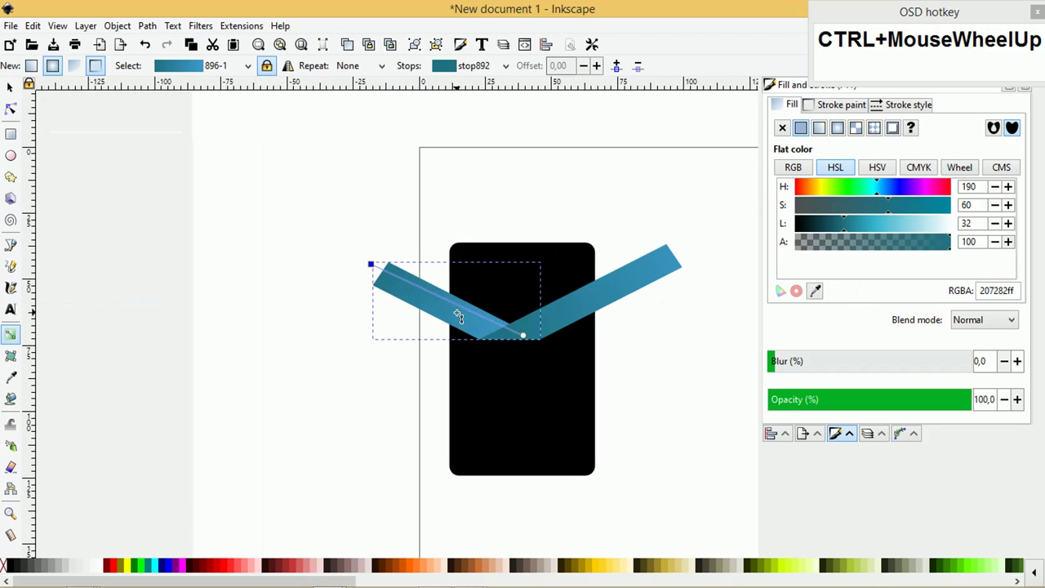
pyautogui.press('Tab')
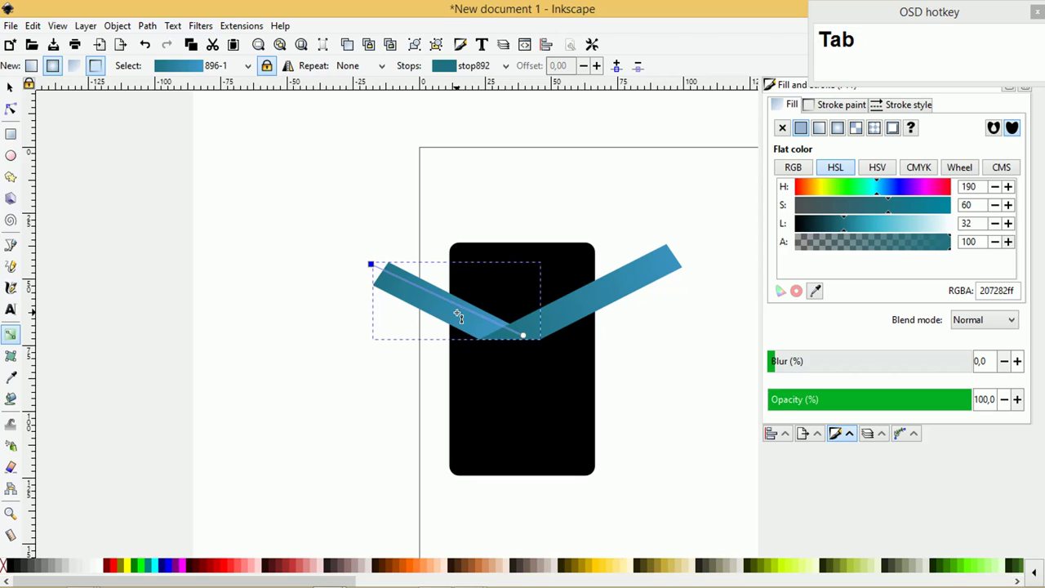
pyautogui.scroll(2, 459, 318)
pyautogui.scroll(-2, 466, 317)
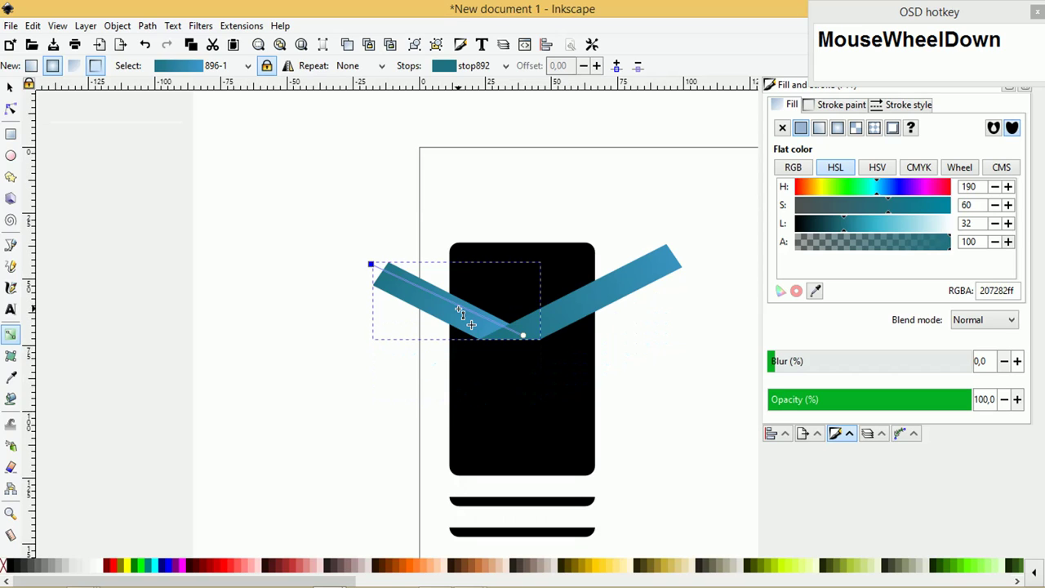
# - Try to darken the gradient's blue end stop to lightness 44 and reassign the linear gradient to the left strip
pyautogui.click(525, 336)
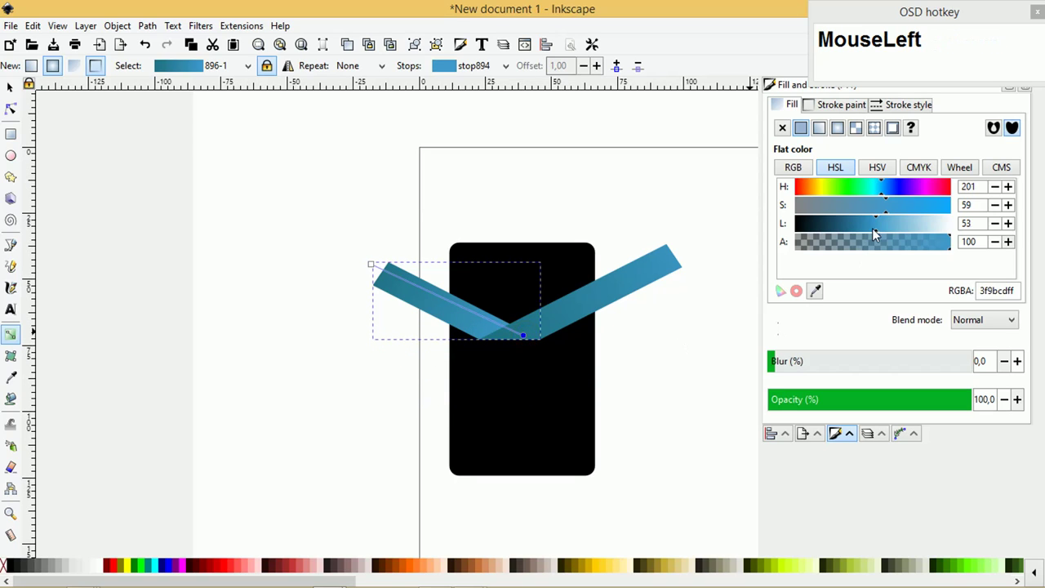
pyautogui.moveTo(876, 223); pyautogui.dragTo(820, 135)
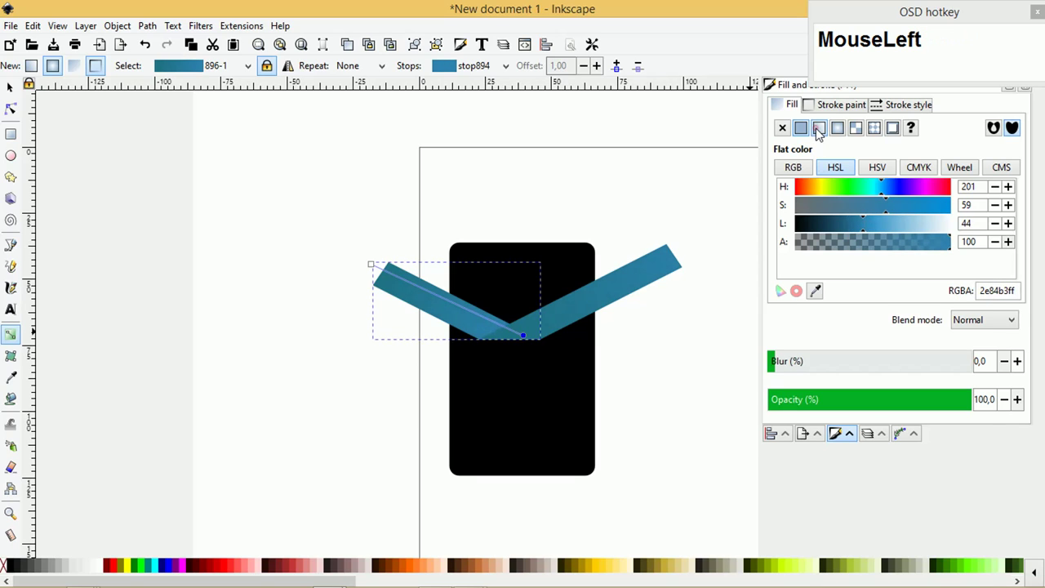
pyautogui.click(820, 128)
pyautogui.click(801, 128)
pyautogui.click(819, 128)
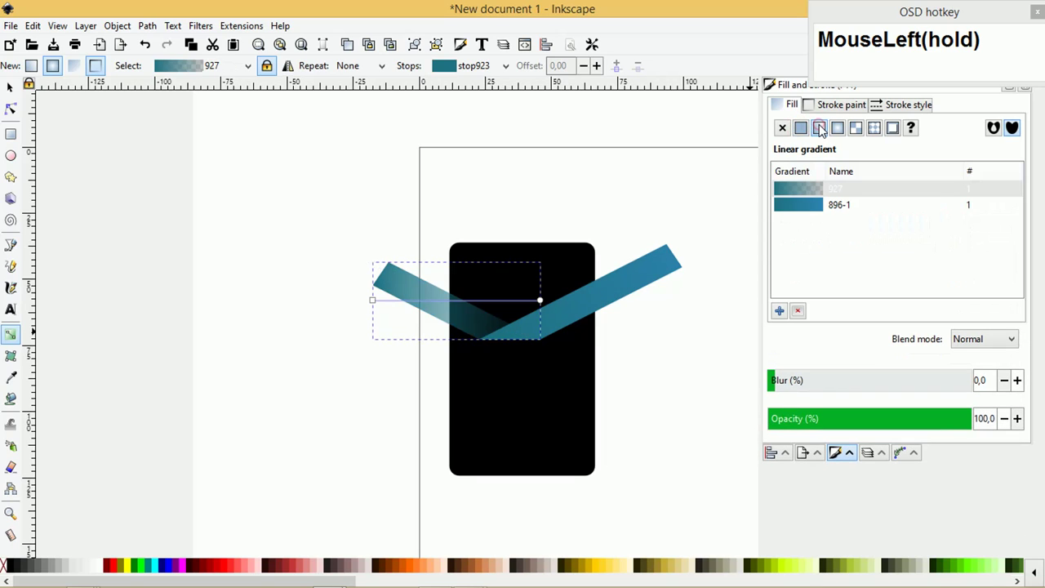
pyautogui.hotkey('ctrl', 'z')
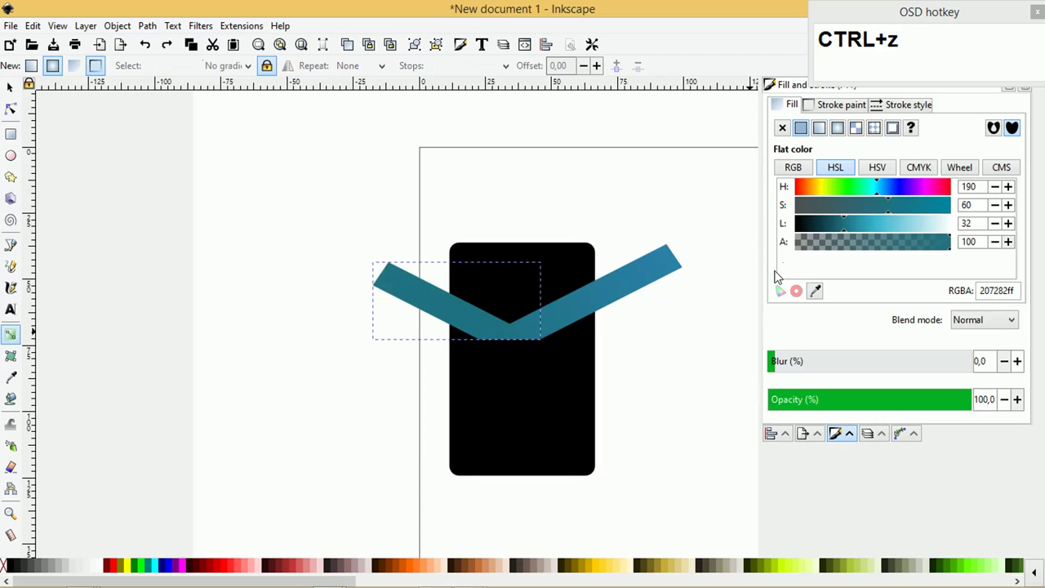
pyautogui.click(819, 128)
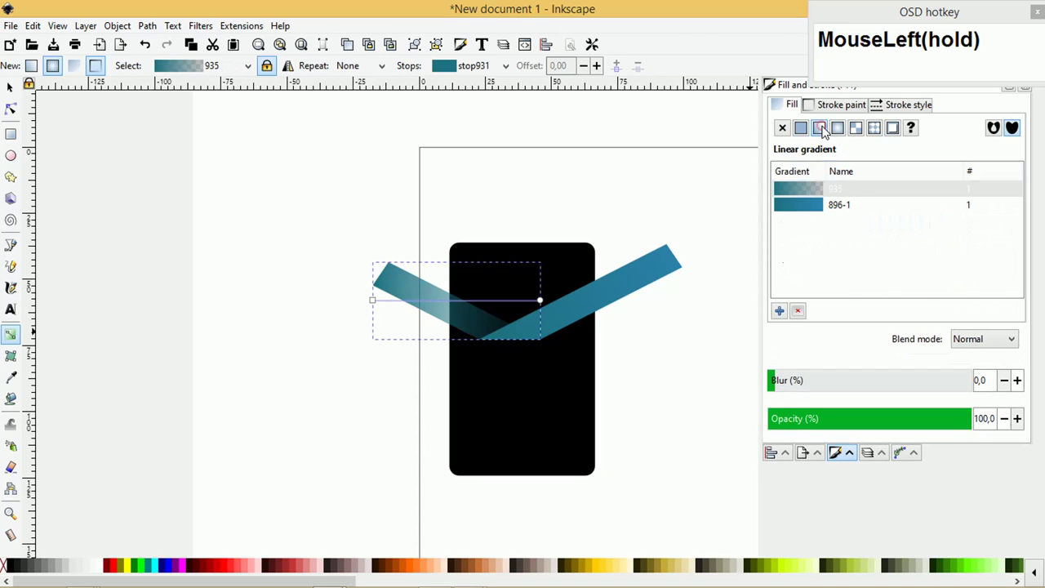
pyautogui.click(810, 202)
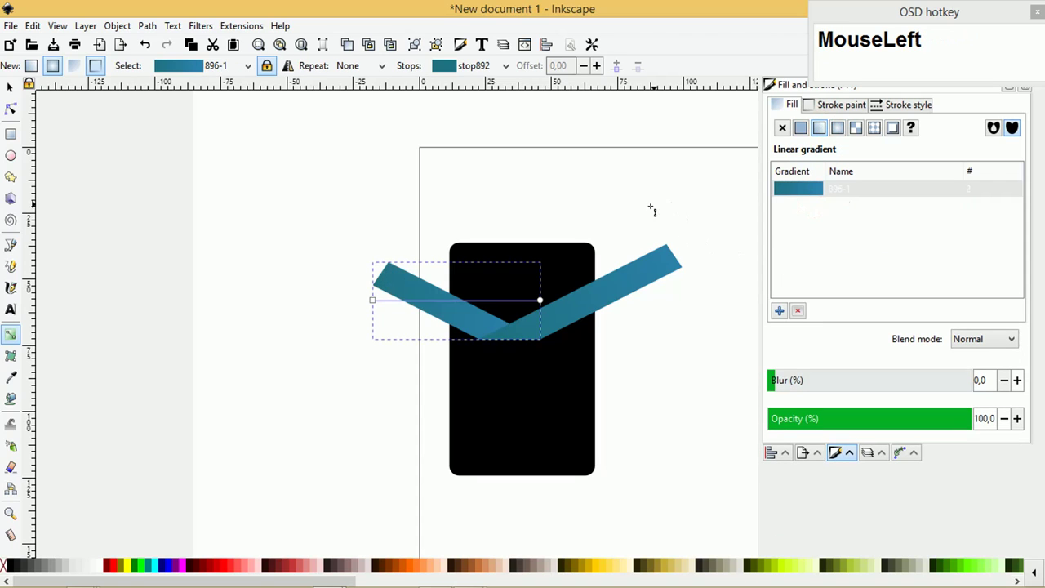
# - Undo the left strip's gradient changes back to its light grey fade to transparent
pyautogui.hotkey('ctrl', 'z')
pyautogui.hotkey('ctrl', 'z')
pyautogui.hotkey('ctrl', 'z')
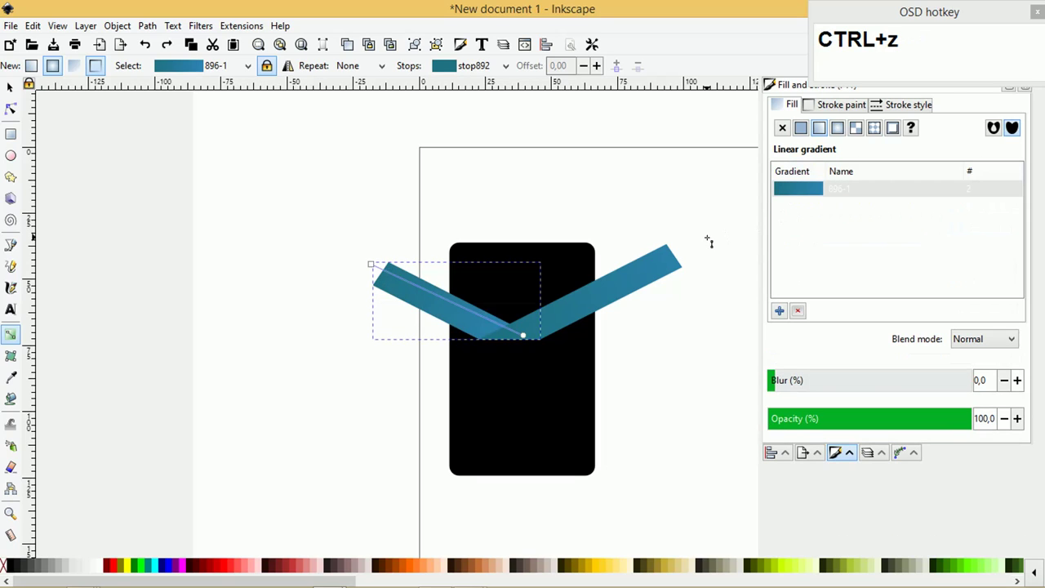
pyautogui.hotkey('ctrl', 'z')
pyautogui.hotkey('ctrl', 'z')
pyautogui.hotkey('ctrl', 'z')
pyautogui.hotkey('ctrl', 'z')
pyautogui.hotkey('ctrl', 'z')
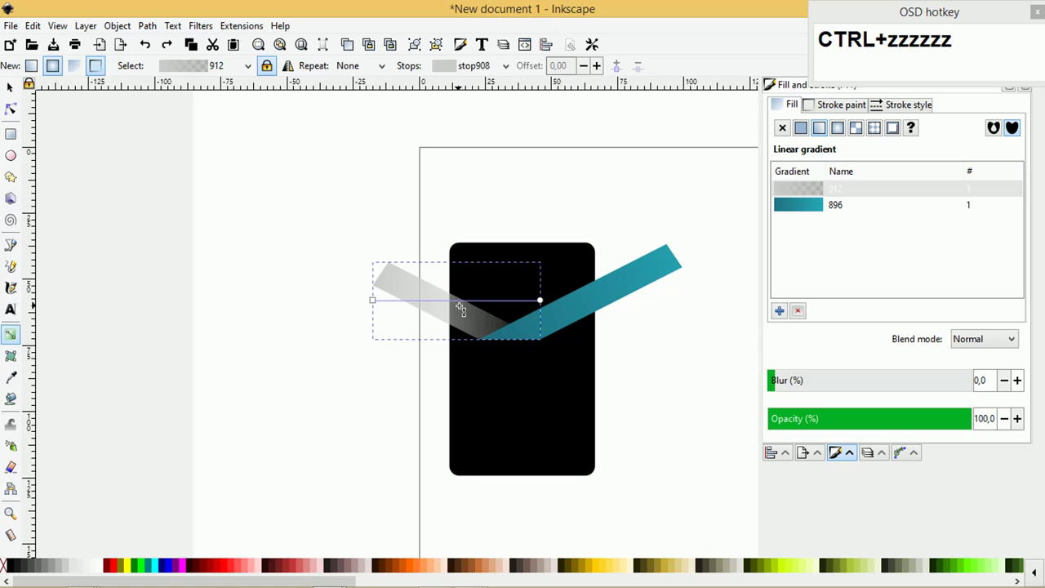
# - Colour both stops of the left strip's grey gradient with the blue sampled from the third swatch
pyautogui.click(542, 302)
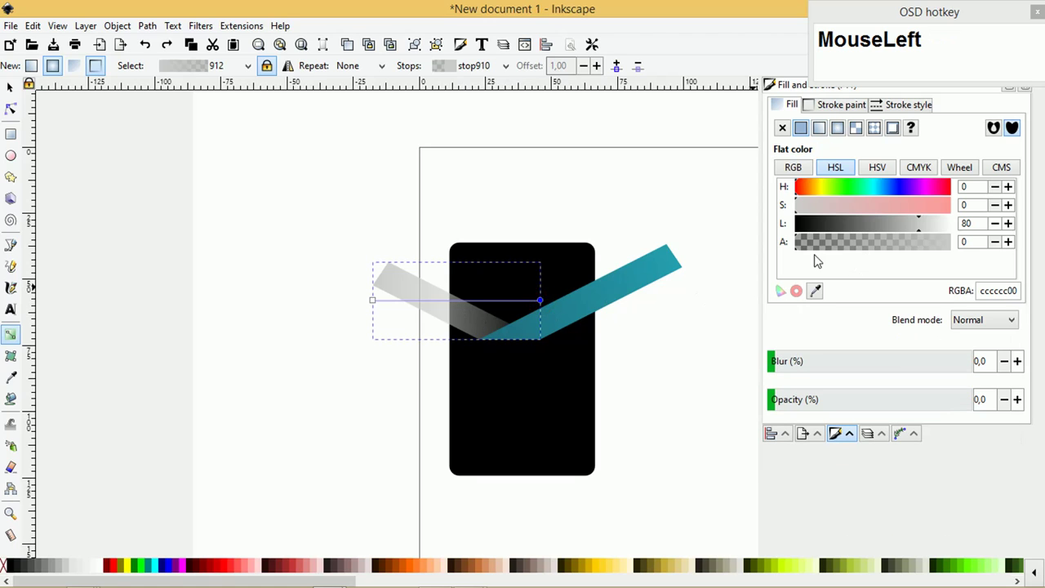
pyautogui.keyDown('ctrl'); pyautogui.scroll(-1, 672, 309); pyautogui.keyUp('ctrl')
pyautogui.click(815, 291)
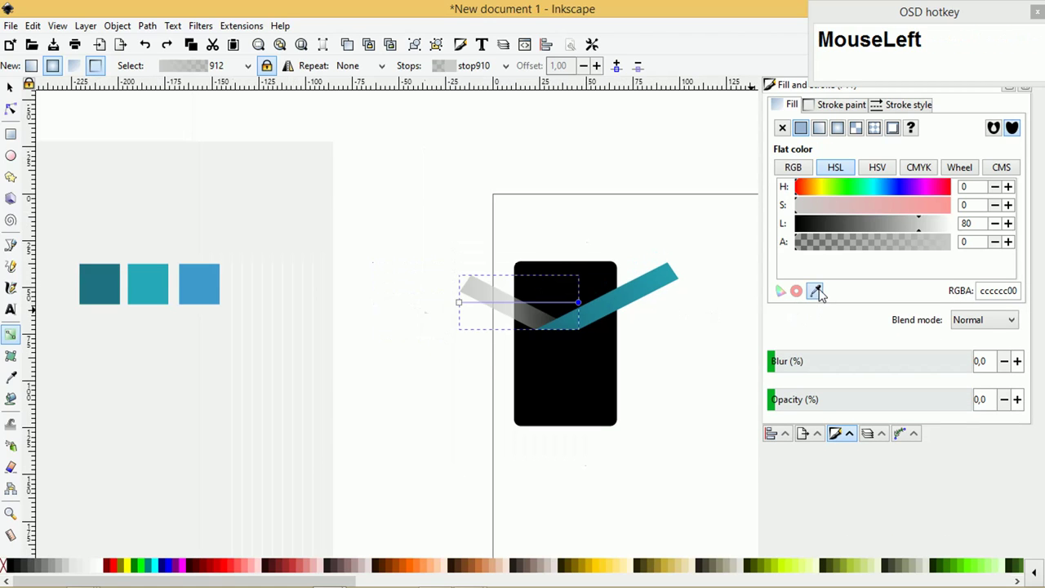
pyautogui.click(196, 284)
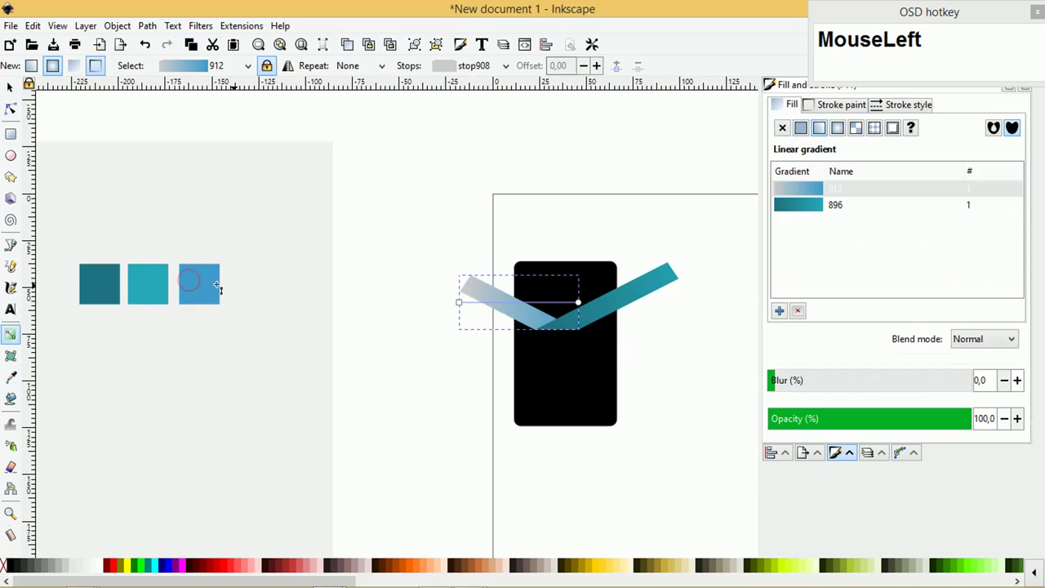
pyautogui.click(459, 303)
pyautogui.click(815, 288)
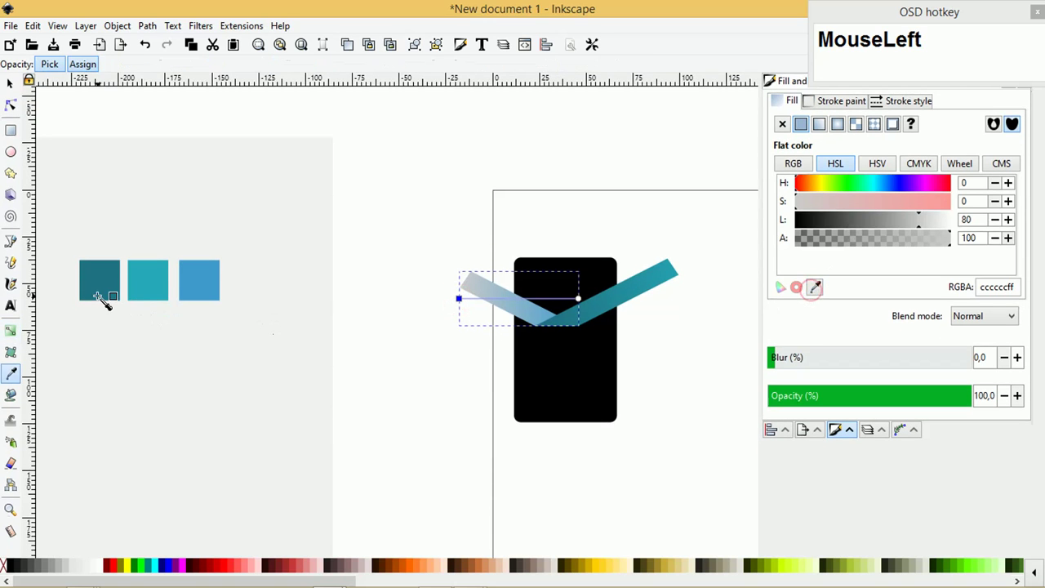
pyautogui.click(199, 284)
# - Move the blue gradient's inner stop to the strips' junction and darken it to 49 black in CMYK
pyautogui.scroll(1, 512, 284)
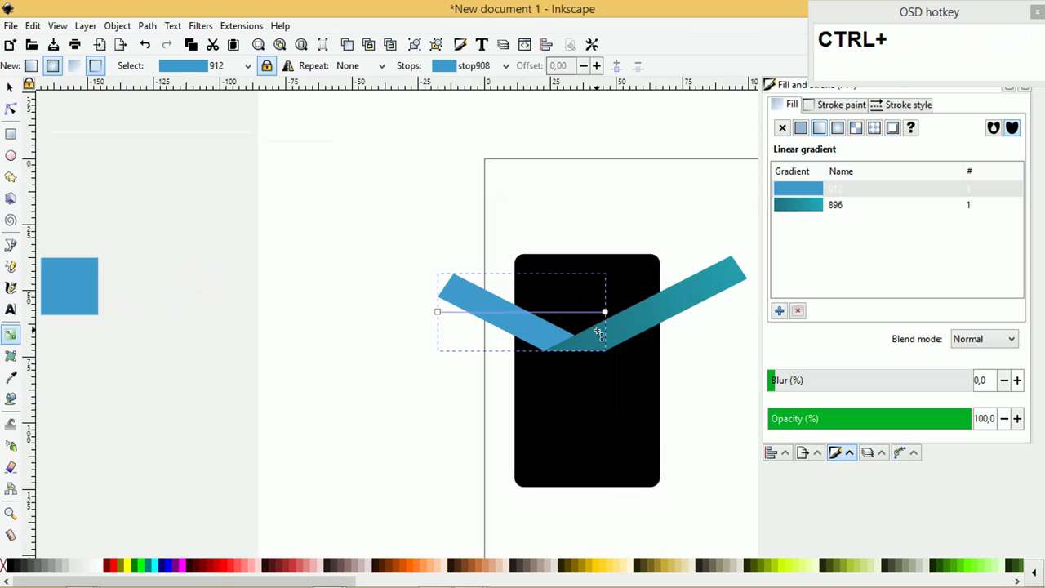
pyautogui.moveTo(606, 314)
pyautogui.mouseDown()
pyautogui.moveTo(593, 353)
pyautogui.moveTo(601, 333)
pyautogui.mouseUp()
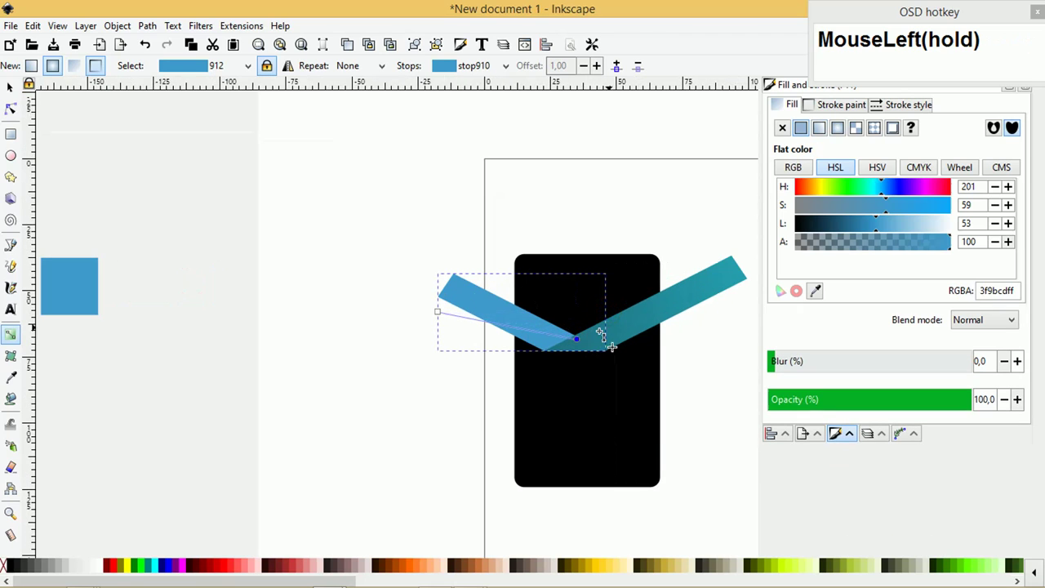
pyautogui.click(871, 229)
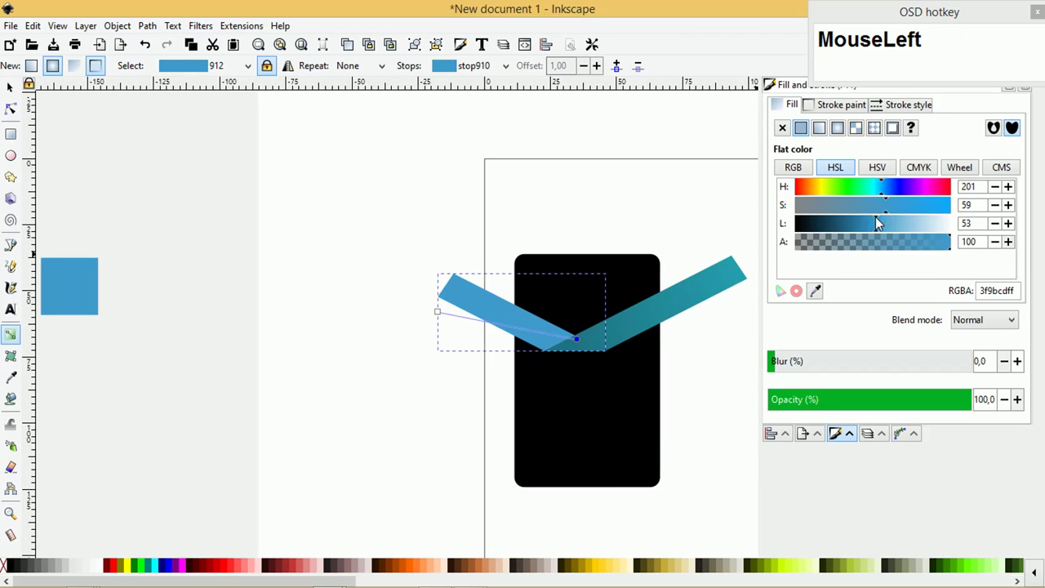
pyautogui.click(919, 168)
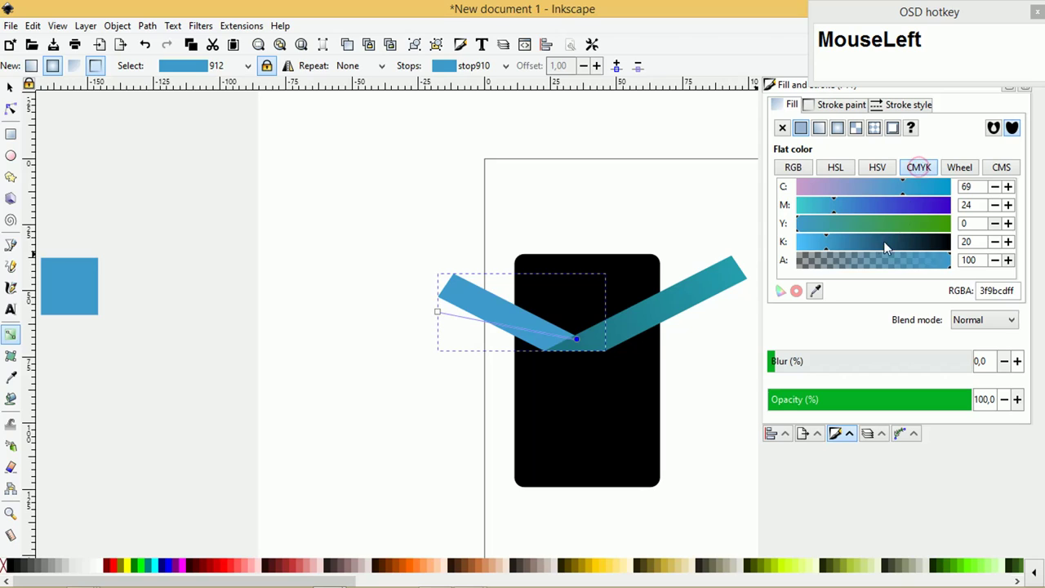
pyautogui.moveTo(827, 239); pyautogui.dragTo(872, 243)
# - Move the blue gradient's outer stop inward along the strip to near the card's left edge and deselect the strip
pyautogui.click(439, 311)
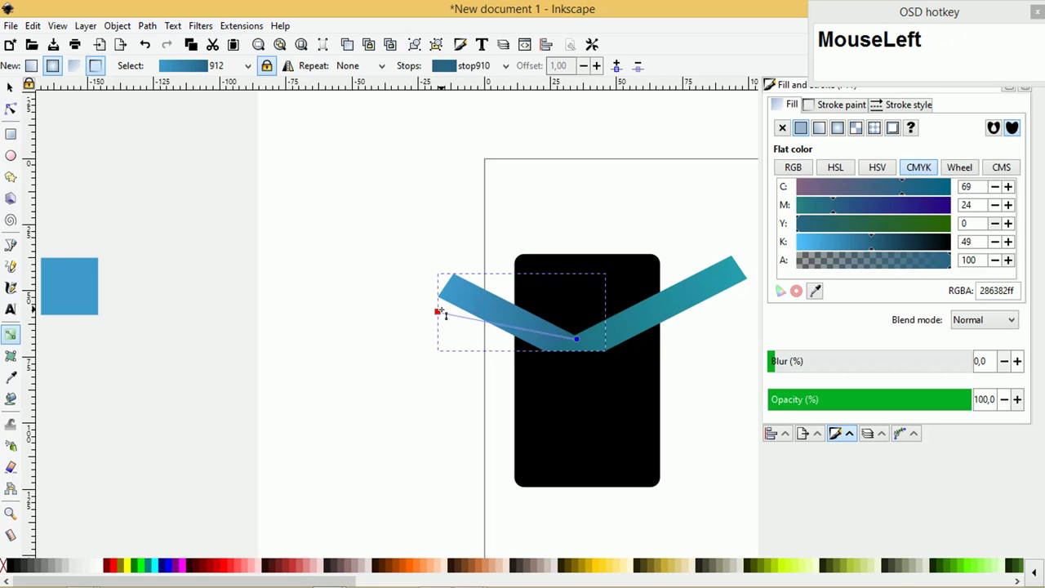
pyautogui.moveTo(439, 311); pyautogui.dragTo(503, 307)
pyautogui.click(10, 86)
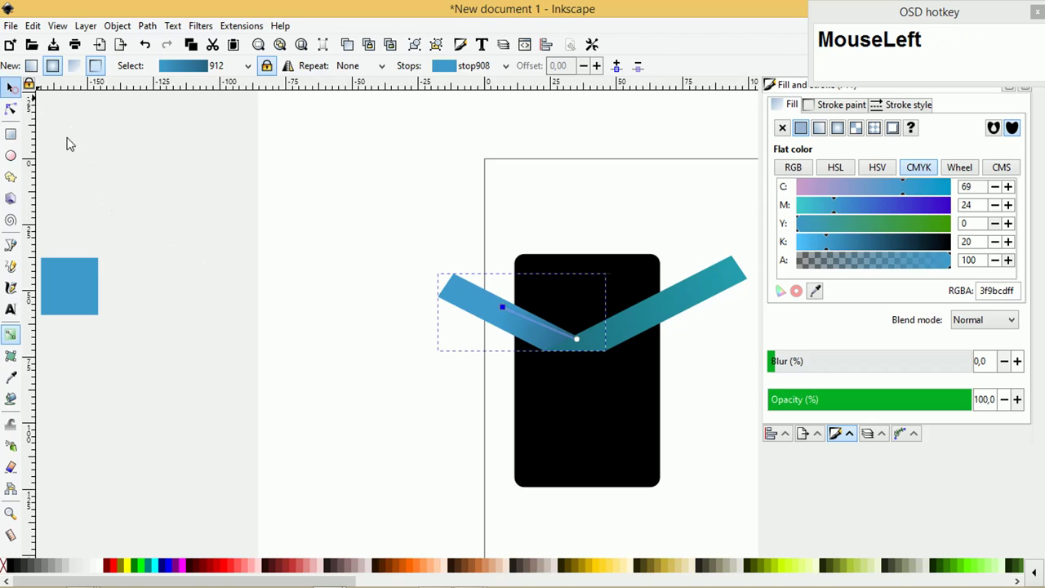
pyautogui.click(292, 163)
# - Raise the blue strip to the top of the stacking order so it overlaps the teal strip
pyautogui.keyDown('ctrl'); pyautogui.scroll(1, 476, 311); pyautogui.keyUp('ctrl')
pyautogui.click(479, 305)
pyautogui.keyDown('ctrl'); pyautogui.scroll(-1, 479, 305); pyautogui.keyUp('ctrl')
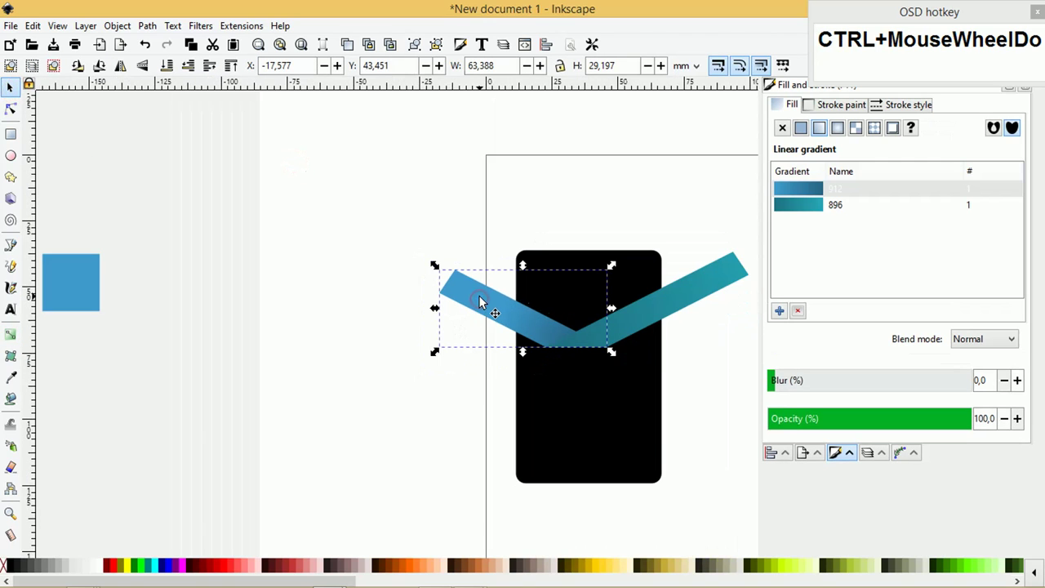
pyautogui.press('Home')
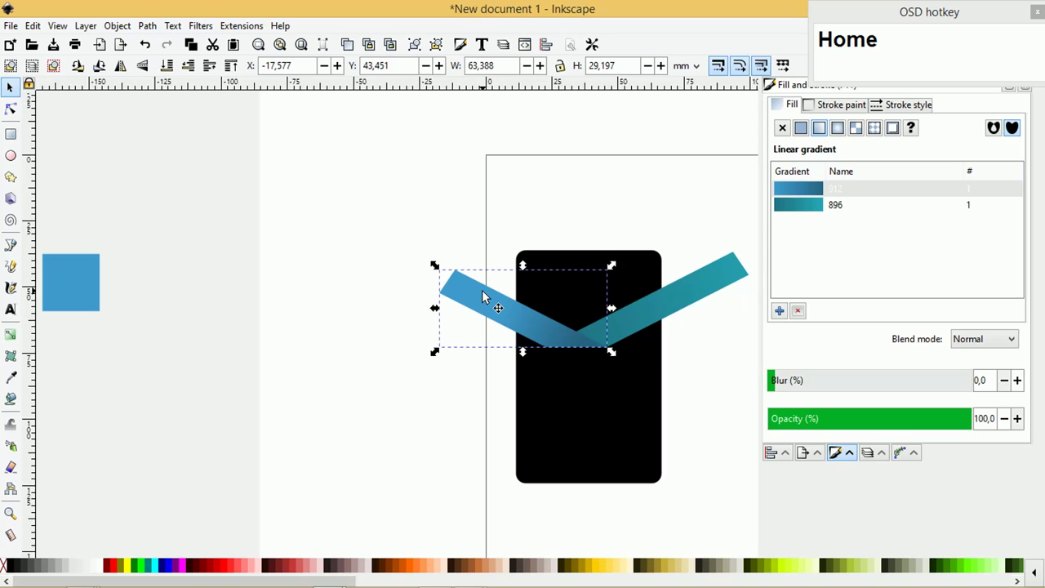
pyautogui.keyDown('ctrl'); pyautogui.scroll(2, 573, 338); pyautogui.keyUp('ctrl')
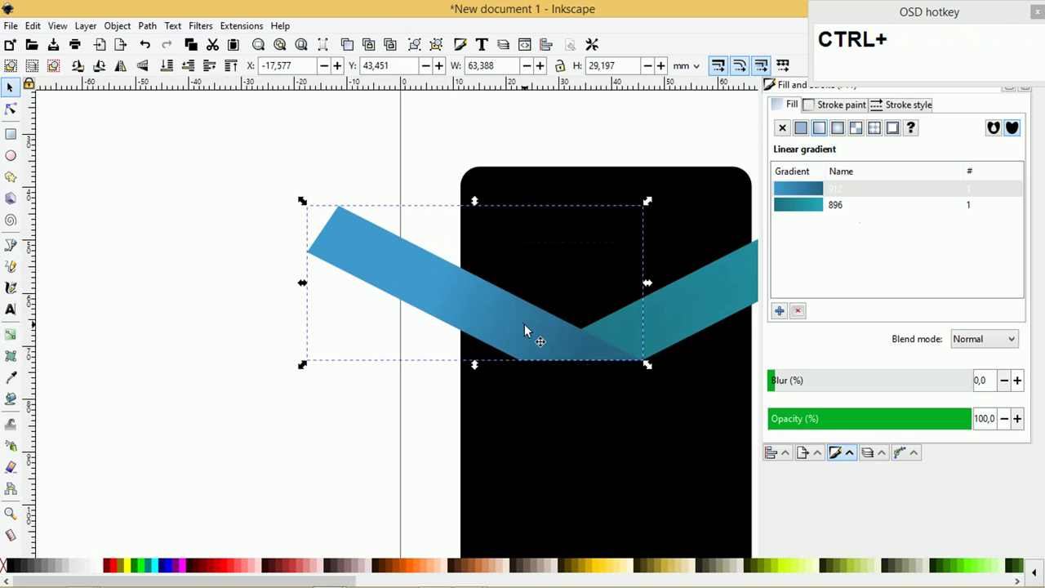
pyautogui.keyDown('ctrl'); pyautogui.scroll(-2, 524, 323); pyautogui.keyUp('ctrl')
# - Darken the teal strip's inner gradient stop at the junction to 69 black in CMYK
pyautogui.click(669, 286)
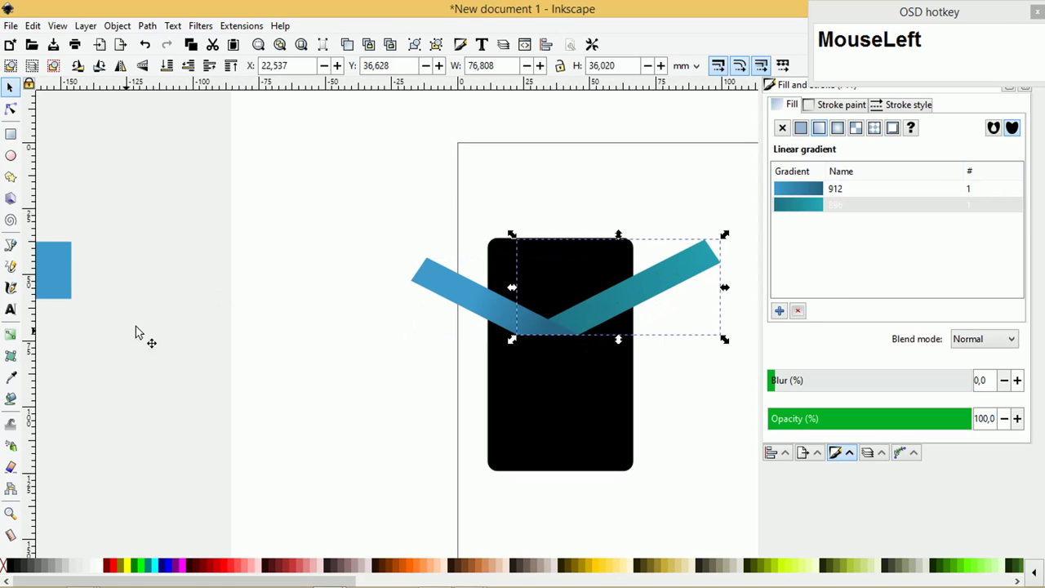
pyautogui.click(11, 335)
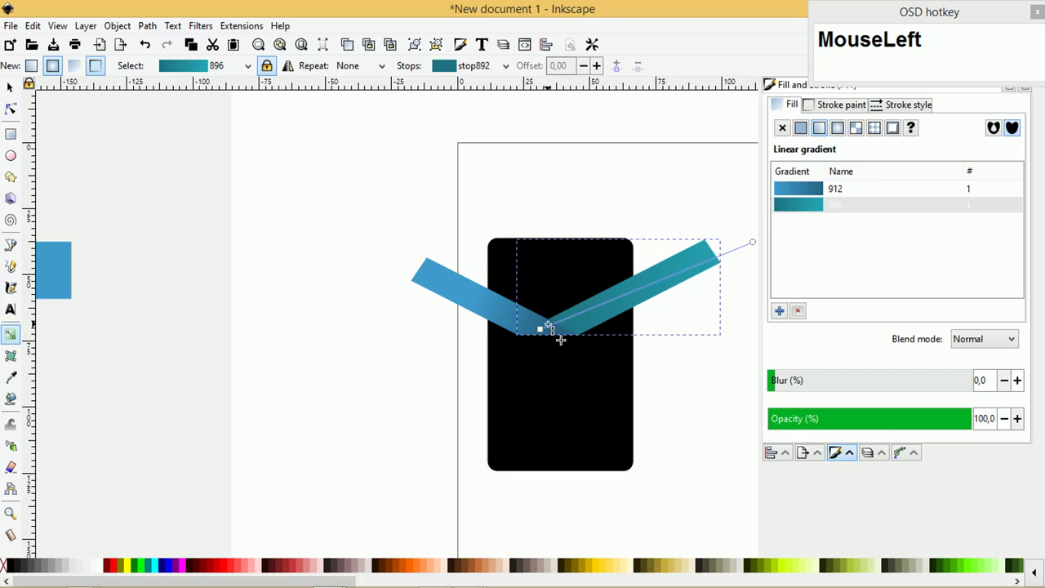
pyautogui.click(541, 329)
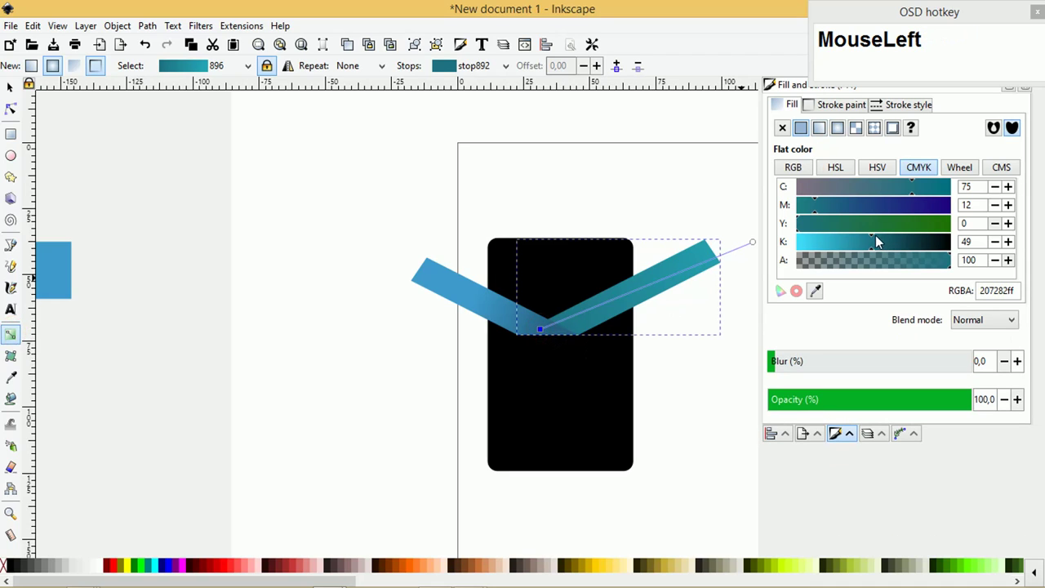
pyautogui.moveTo(877, 236); pyautogui.dragTo(901, 236)
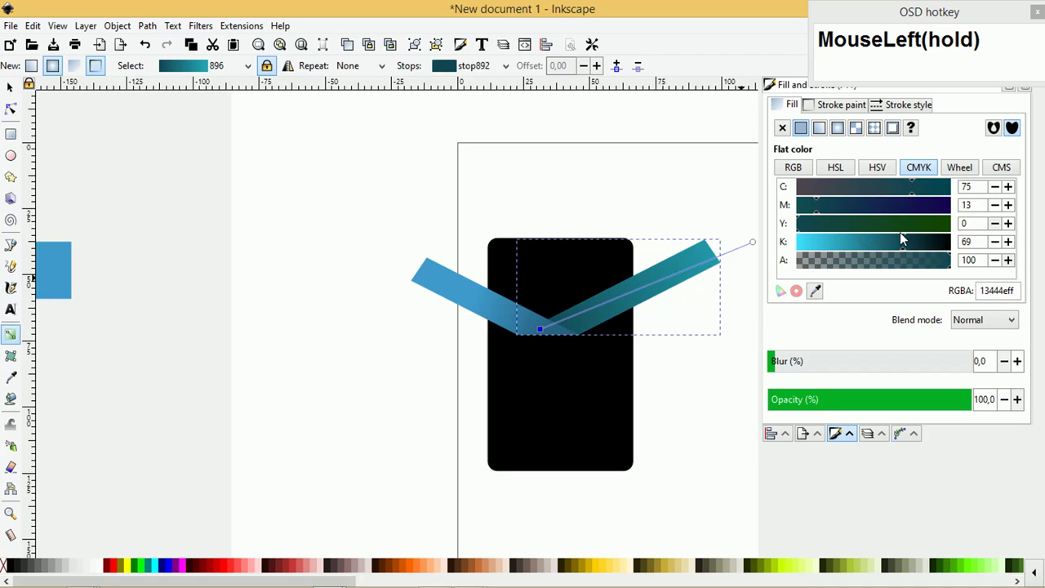
# - Move the teal gradient's outer stop inward to just inside the strip's upper end and deselect the strip
pyautogui.moveTo(749, 243); pyautogui.dragTo(690, 260)
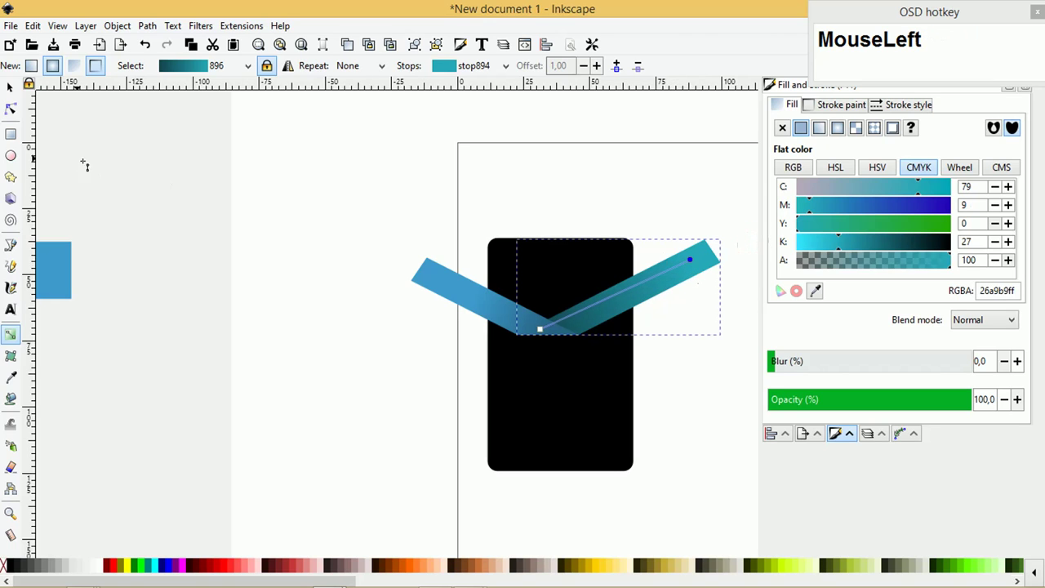
pyautogui.click(10, 88)
pyautogui.click(428, 130)
pyautogui.keyDown('ctrl'); pyautogui.scroll(2, 637, 306); pyautogui.keyUp('ctrl')
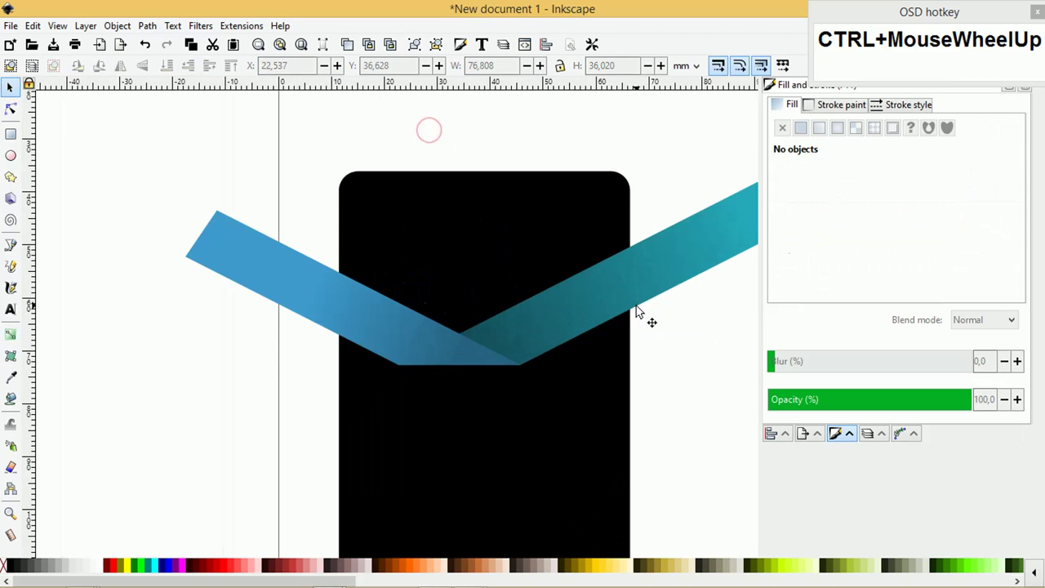
pyautogui.keyDown('ctrl'); pyautogui.scroll(-1, 645, 273); pyautogui.keyUp('ctrl')
pyautogui.keyDown('ctrl'); pyautogui.scroll(-1, 653, 274); pyautogui.keyUp('ctrl')
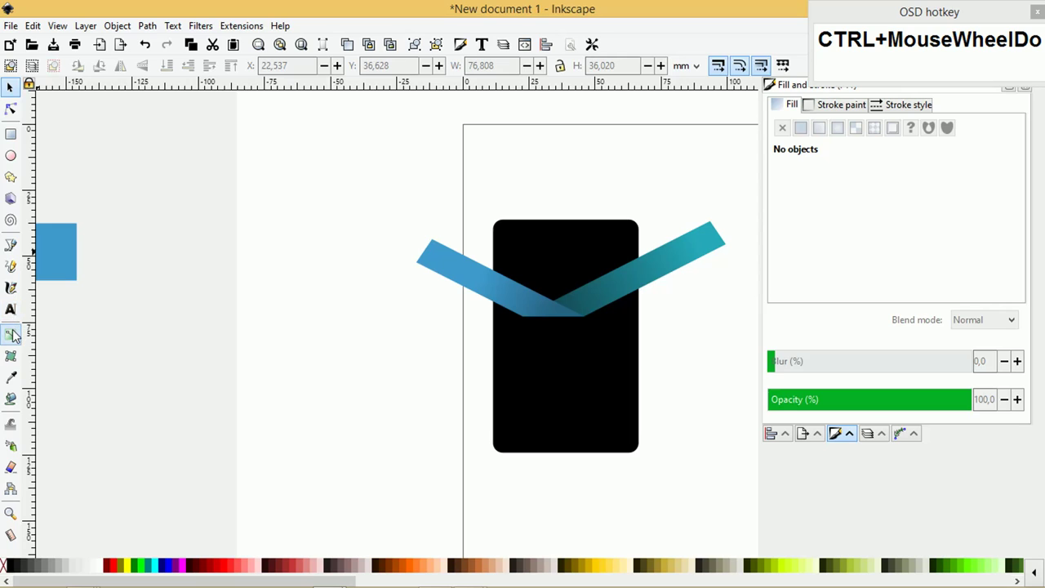
# - Draw a straight vertical line just outside the card's left edge, extending past the card's top and bottom
pyautogui.click(10, 244)
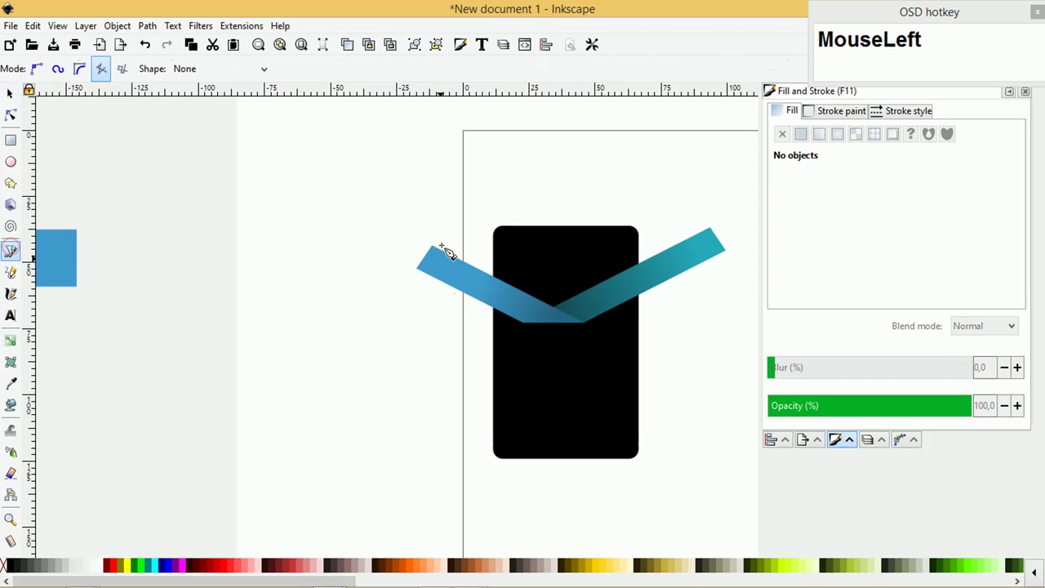
pyautogui.keyDown('ctrl'); pyautogui.click(471, 211); pyautogui.keyUp('ctrl')
pyautogui.keyDown('ctrl'); pyautogui.doubleClick(472, 493); pyautogui.keyUp('ctrl')
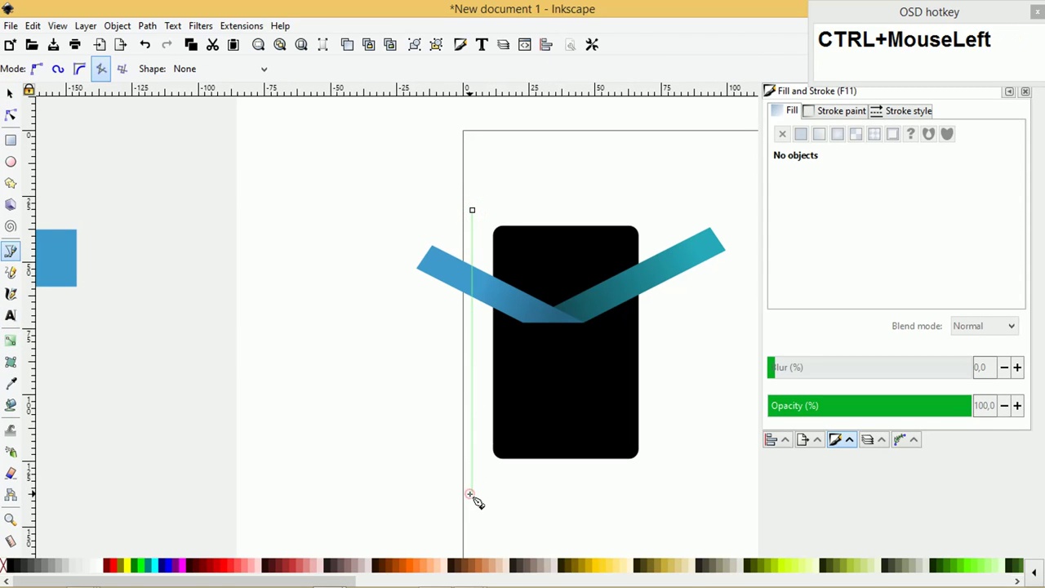
# - Align the vertical line with the left edge of the black card, relative to the last selected object
pyautogui.click(11, 91)
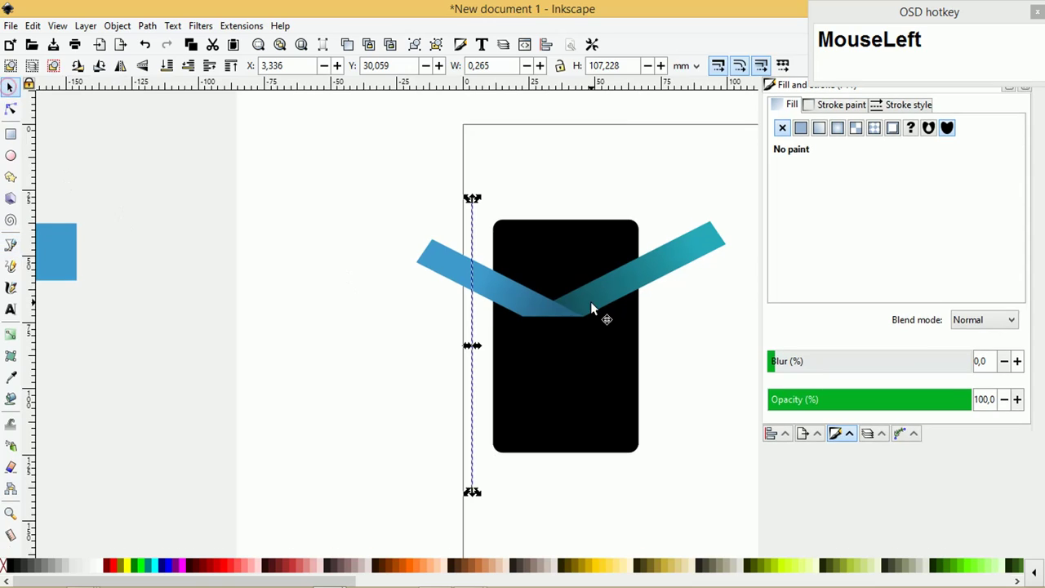
pyautogui.keyDown('shift'); pyautogui.click(551, 240); pyautogui.keyUp('shift')
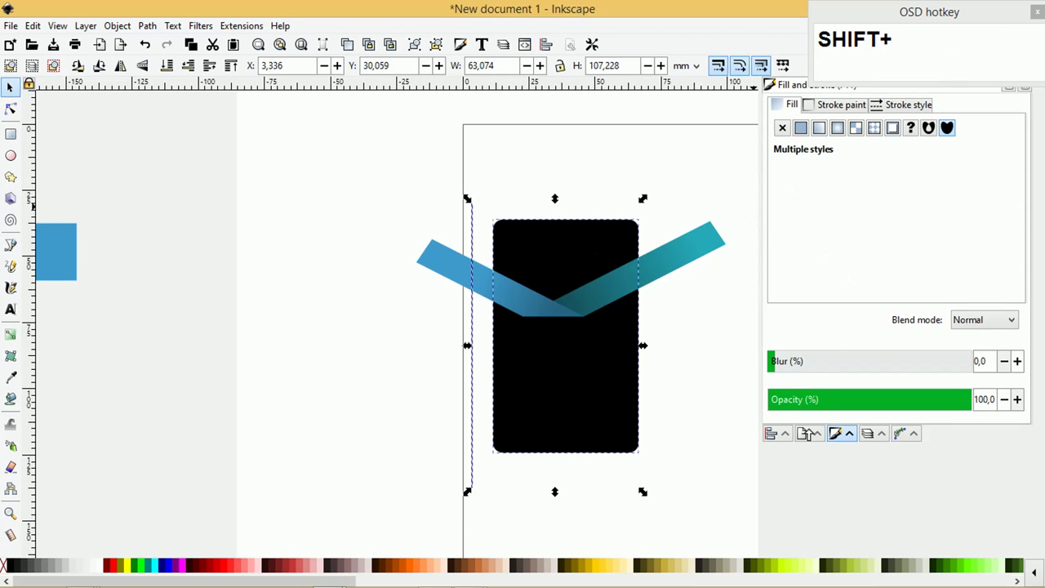
pyautogui.click(773, 434)
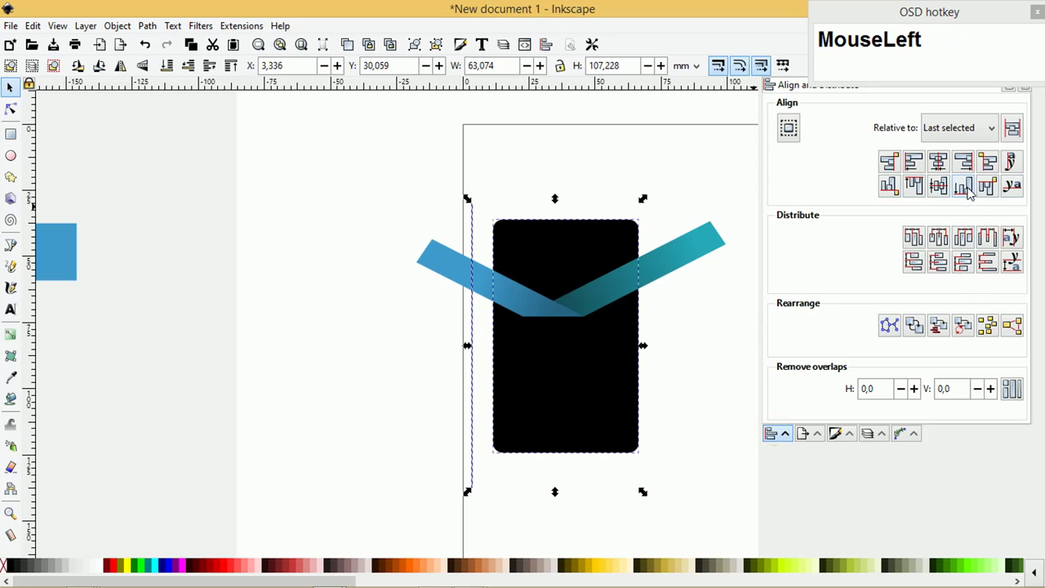
pyautogui.click(987, 162)
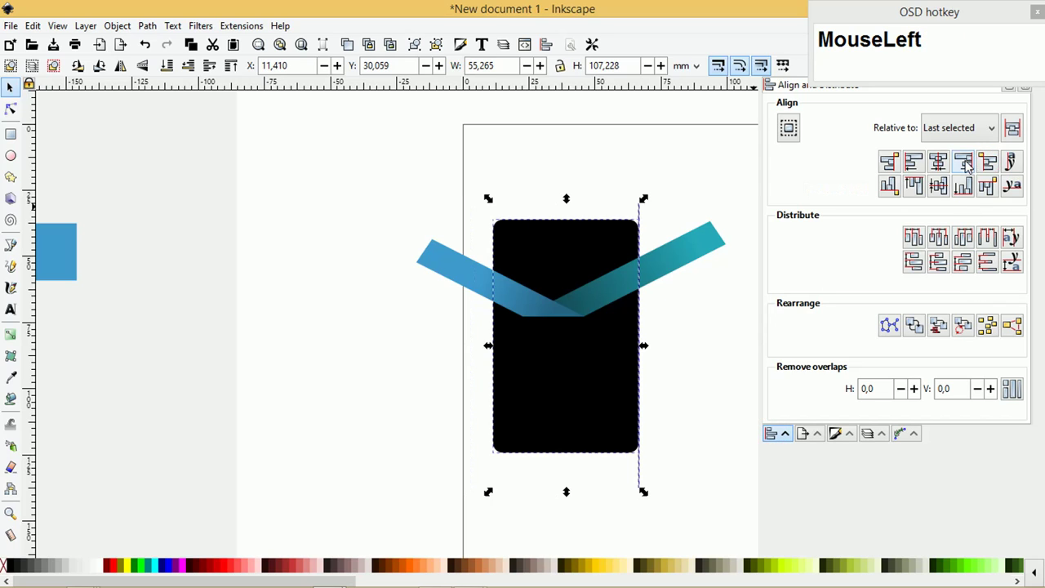
pyautogui.click(905, 161)
pyautogui.scroll(3, 479, 231)
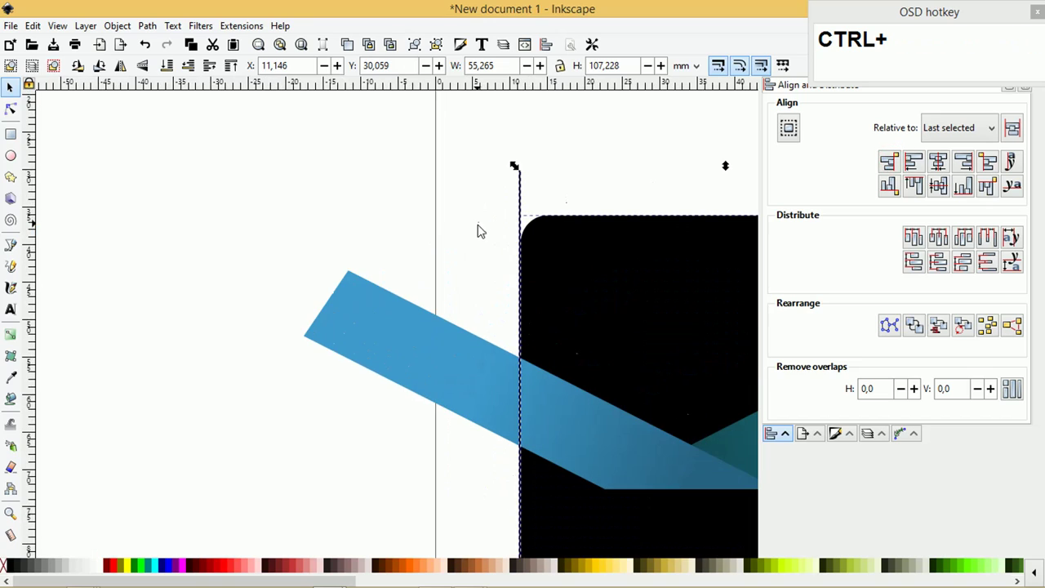
pyautogui.click(470, 247)
pyautogui.click(521, 207)
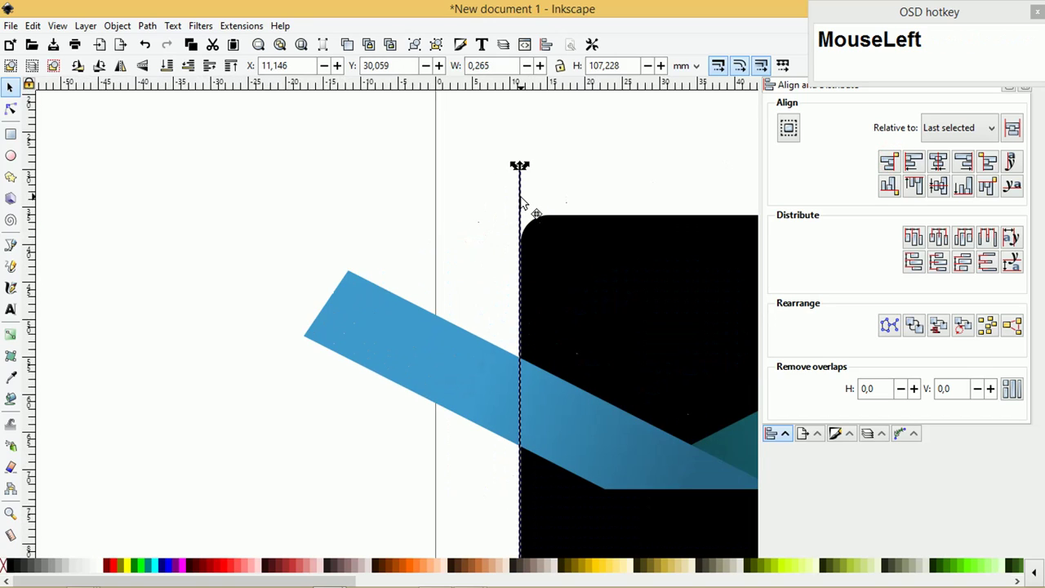
pyautogui.keyDown('shift'); pyautogui.click(490, 349); pyautogui.keyUp('shift')
pyautogui.scroll(-3, 424, 328)
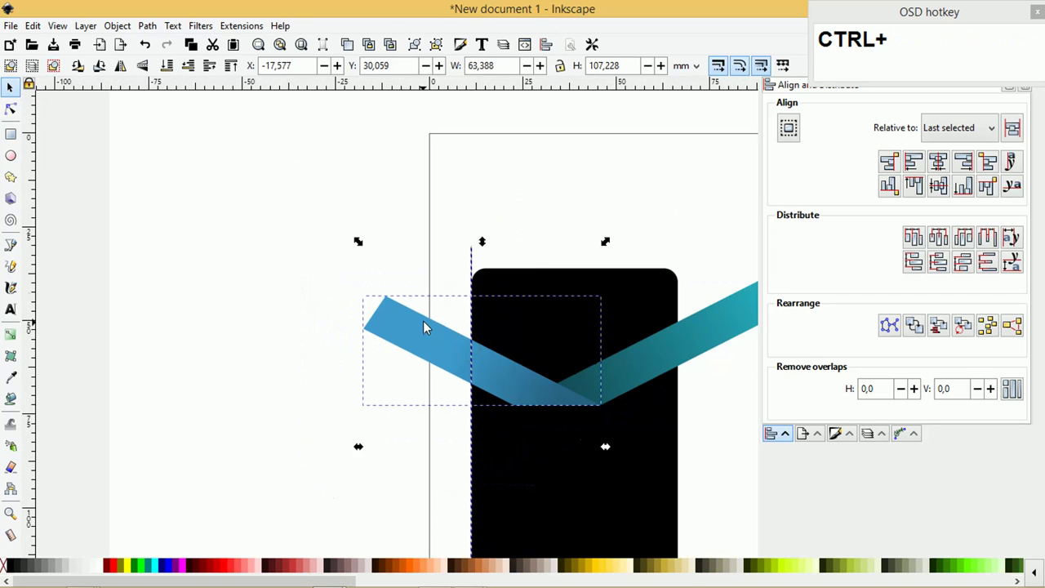
pyautogui.click(149, 30)
pyautogui.click(410, 167)
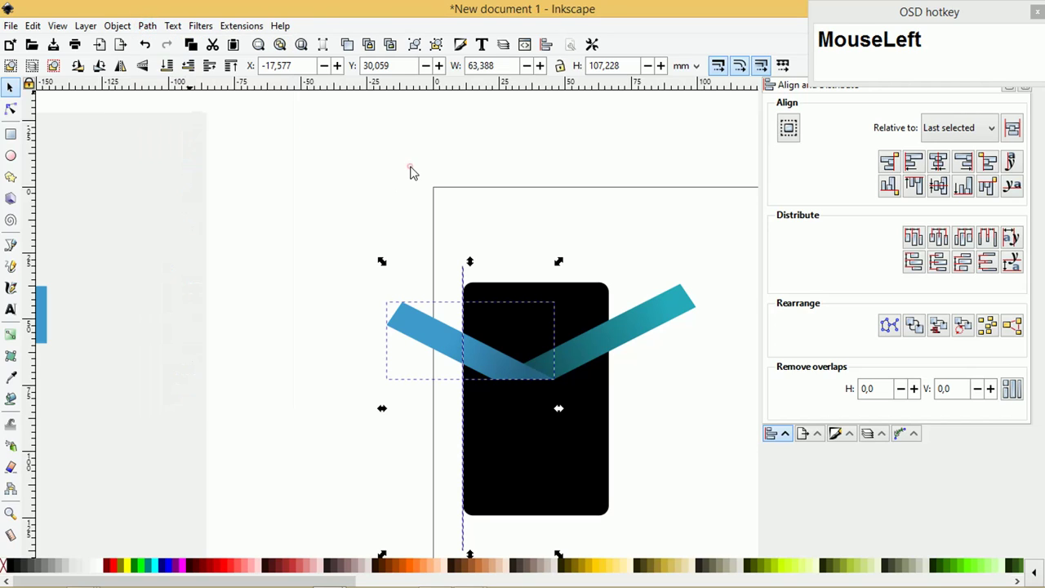
pyautogui.click(490, 180)
# - Duplicate the vertical line and align the copy with the card's right edge
pyautogui.click(463, 271)
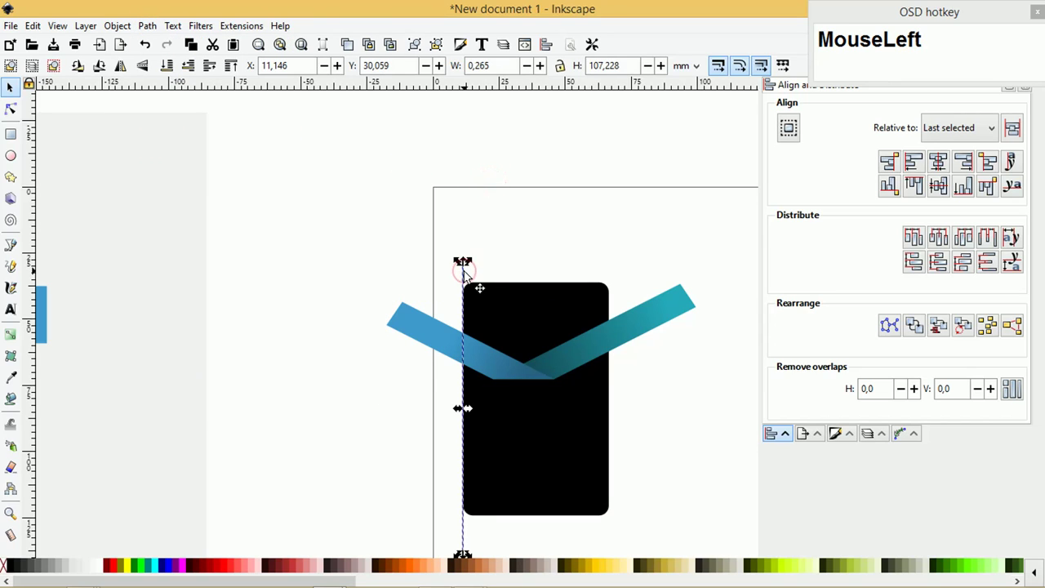
pyautogui.hotkey('ctrl', 'd')
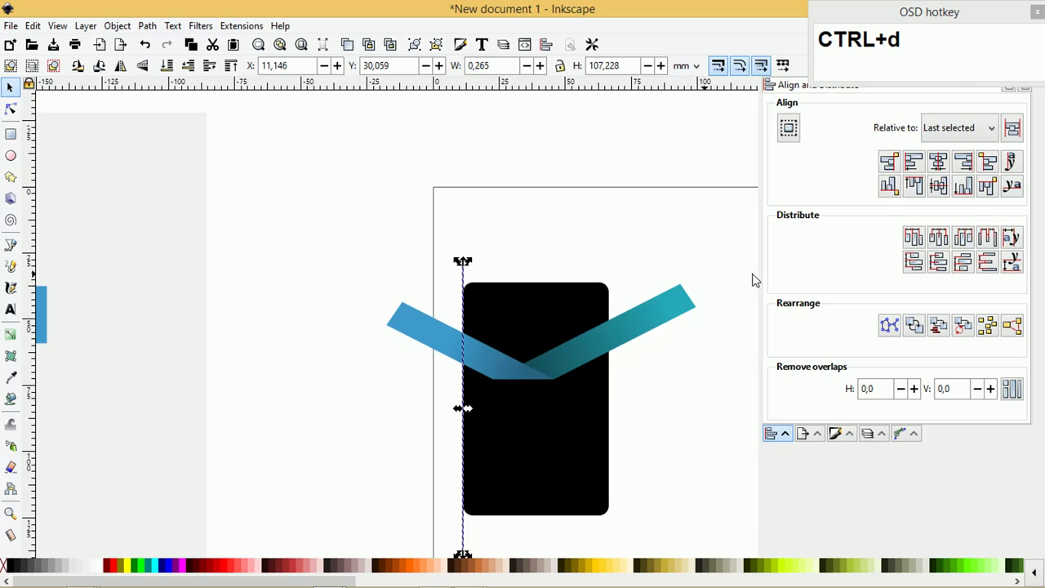
pyautogui.keyDown('shift'); pyautogui.click(541, 298); pyautogui.keyUp('shift')
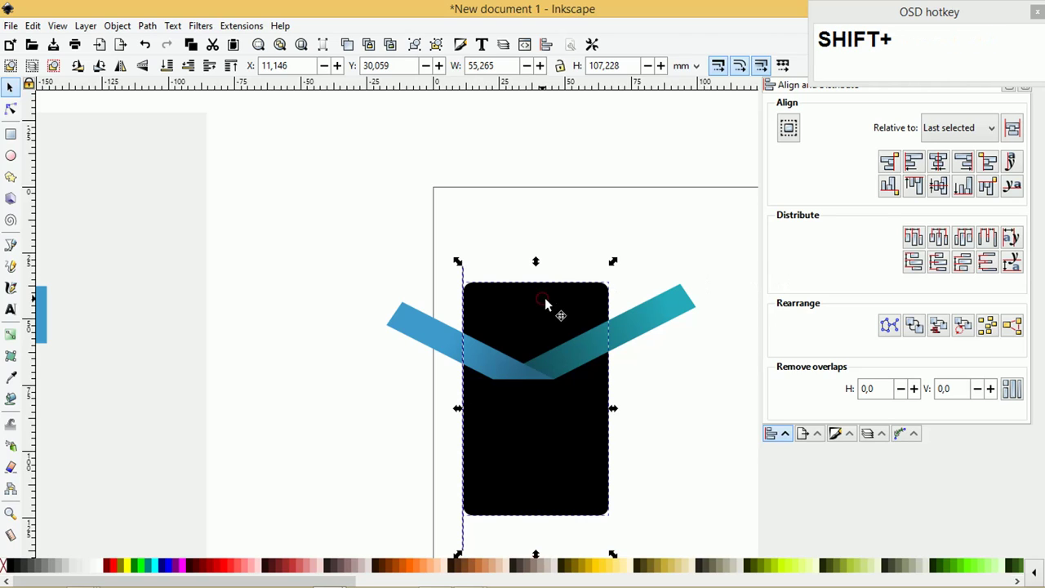
pyautogui.click(994, 166)
pyautogui.click(663, 254)
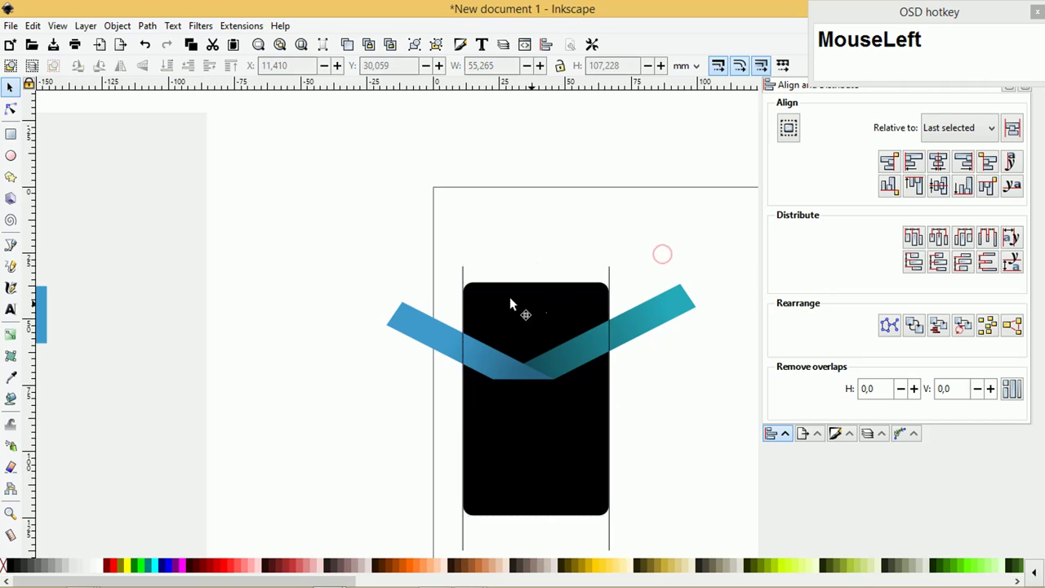
# - Split the blue strip along the left vertical line with Division
pyautogui.click(463, 275)
pyautogui.keyDown('shift'); pyautogui.click(432, 321); pyautogui.keyUp('shift')
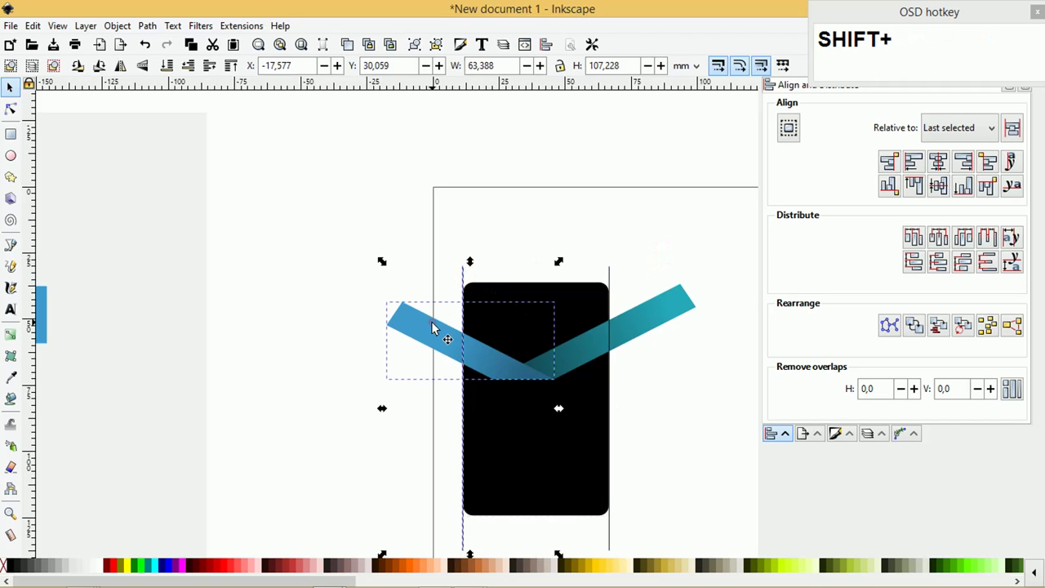
pyautogui.click(147, 25)
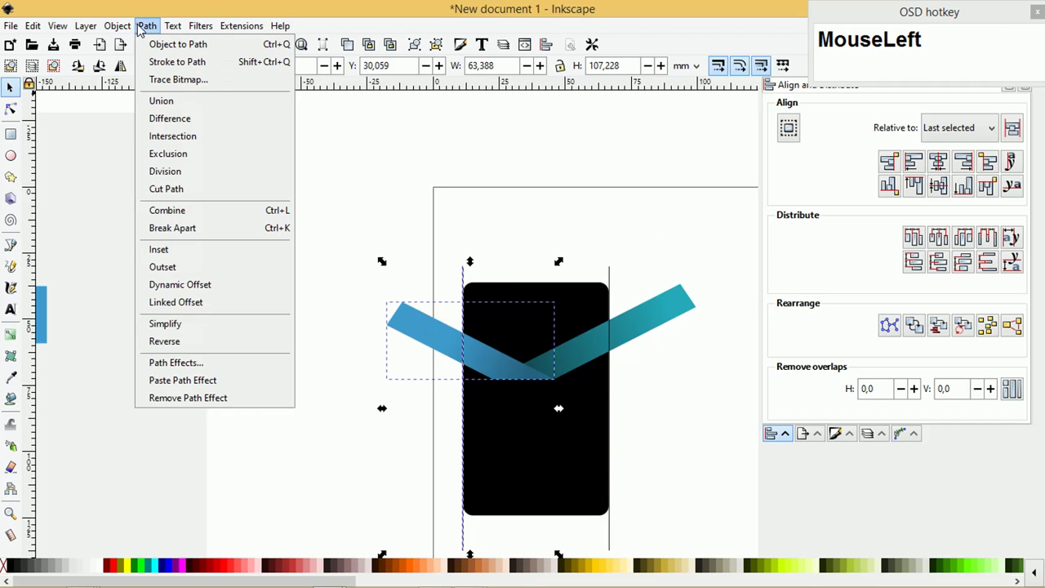
pyautogui.click(178, 174)
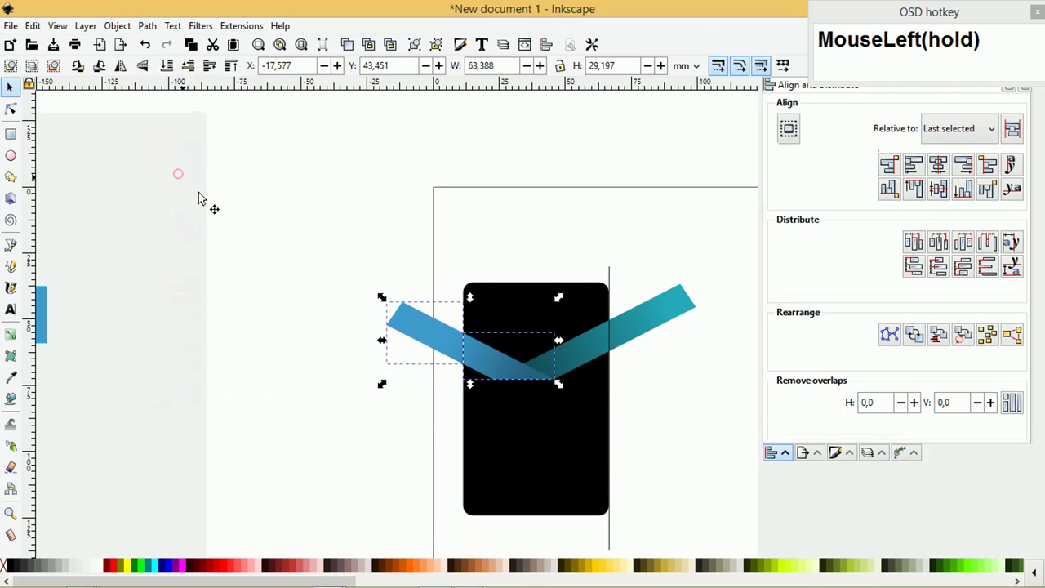
# - Split the teal strip along the right vertical line with Division and clear the selection
pyautogui.keyDown('shift'); pyautogui.click(609, 269); pyautogui.keyUp('shift')
pyautogui.keyDown('shift'); pyautogui.click(642, 316); pyautogui.keyUp('shift')
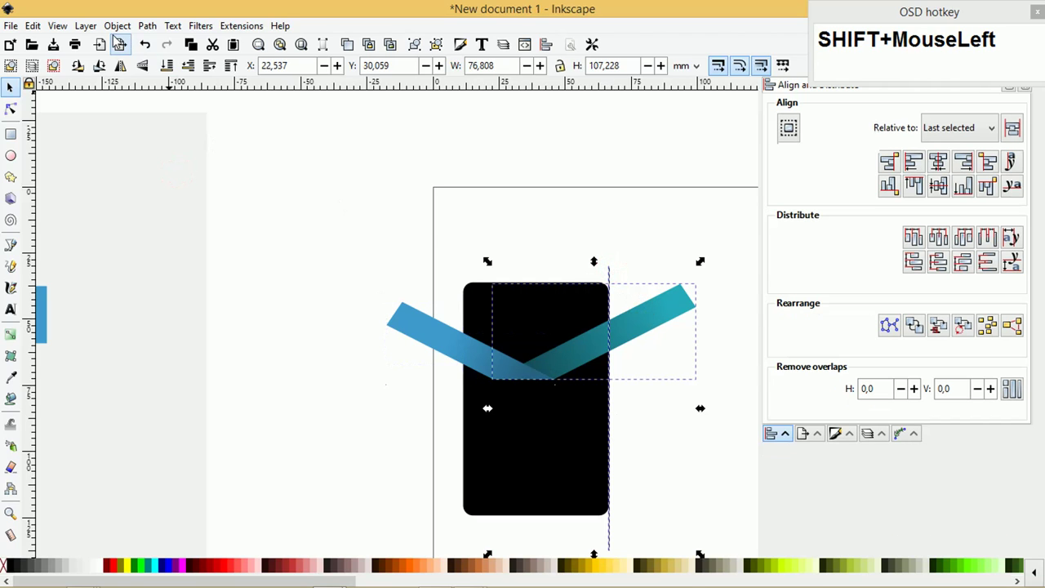
pyautogui.click(147, 25)
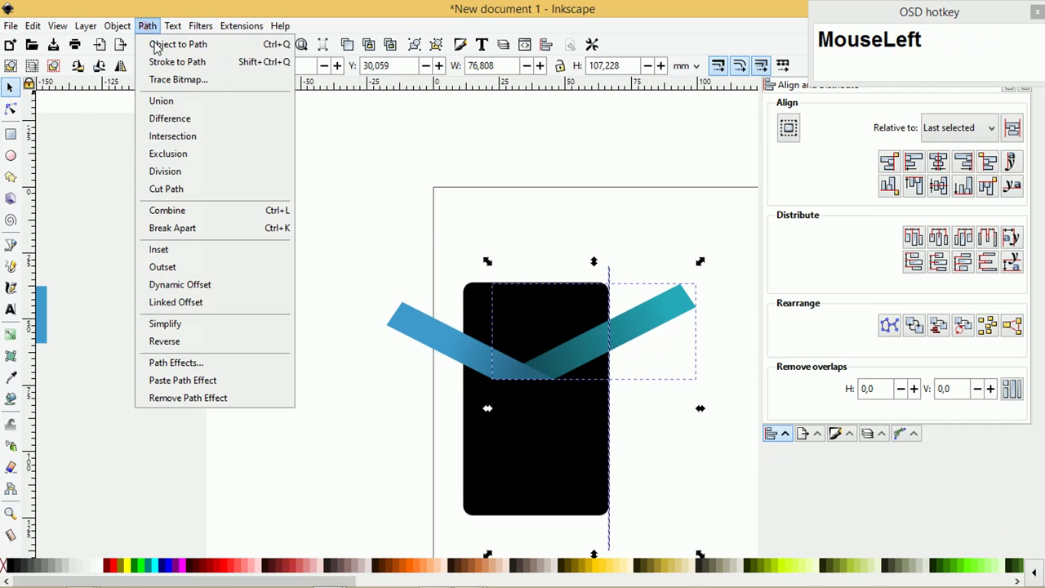
pyautogui.click(188, 172)
pyautogui.click(587, 214)
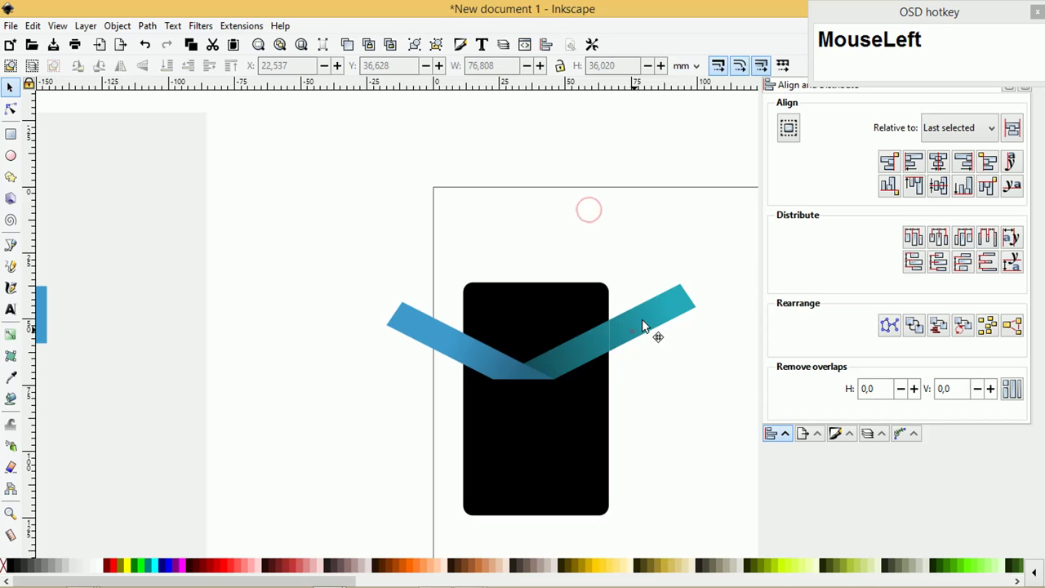
# - Delete the teal and blue strip pieces that extend beyond the card's left and right edges
pyautogui.click(641, 325)
pyautogui.press('Delete')
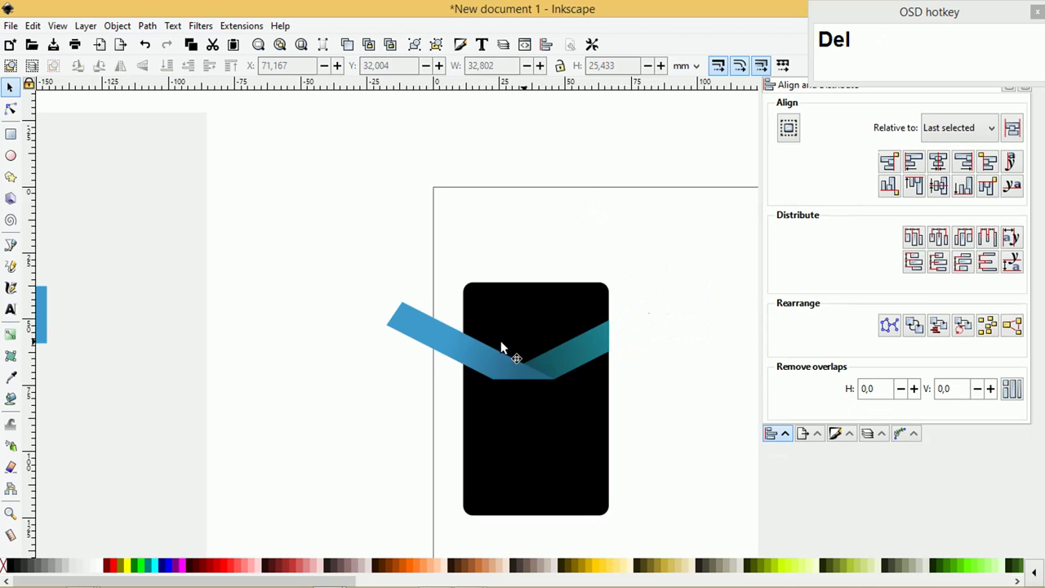
pyautogui.click(439, 334)
pyautogui.press('Left')
pyautogui.press('Delete')
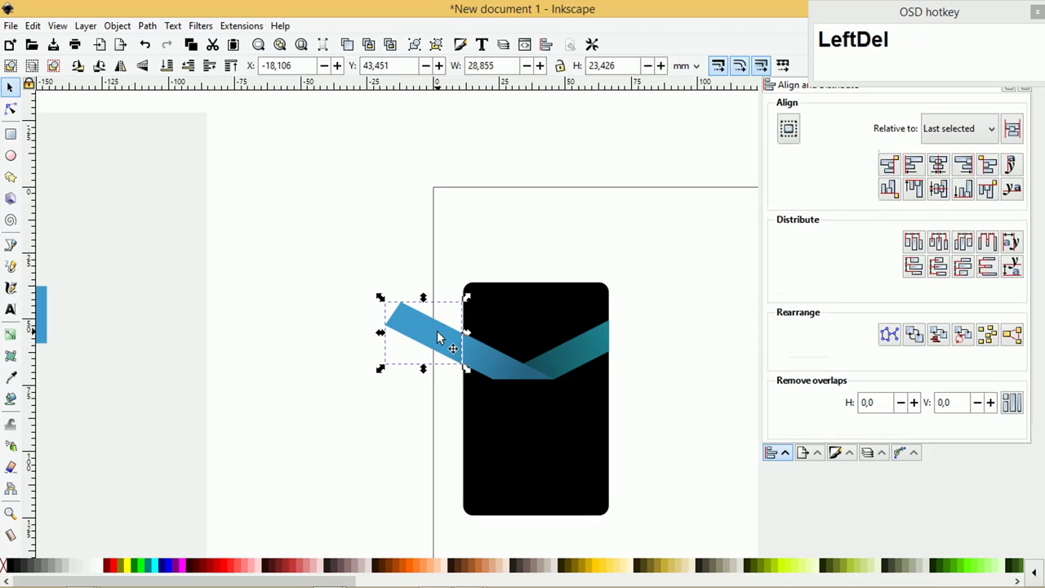
pyautogui.keyDown('ctrl'); pyautogui.scroll(-1, 446, 331); pyautogui.keyUp('ctrl')
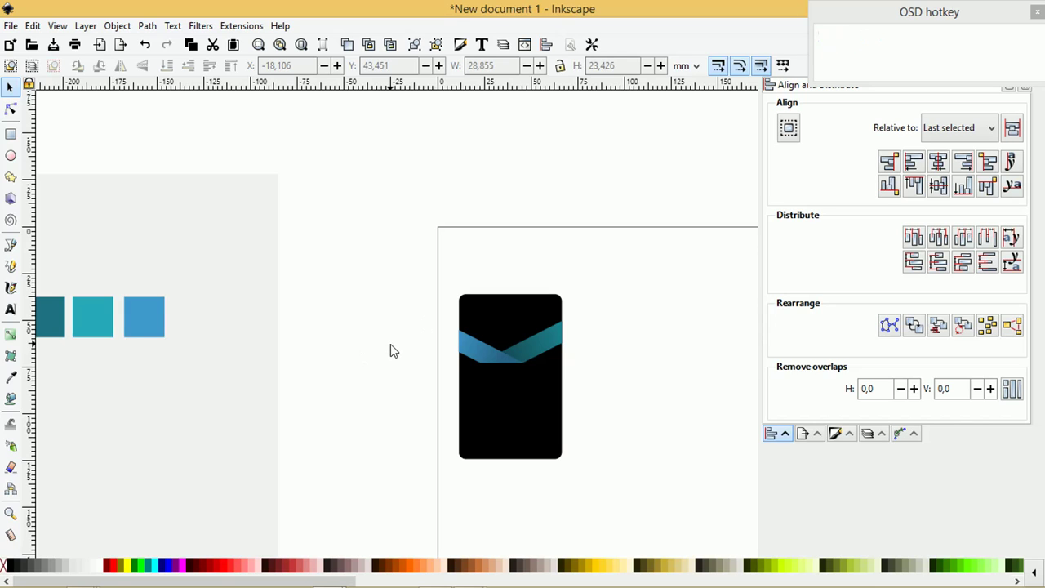
# - Move the five social and phone icons onto the card with the strips and scale them down to about 6.4 mm wide
pyautogui.press('Tab')
pyautogui.keyDown('ctrl'); pyautogui.scroll(-2, 258, 362); pyautogui.keyUp('ctrl')
pyautogui.keyDown('ctrl'); pyautogui.scroll(-2, 258, 363); pyautogui.keyUp('ctrl')
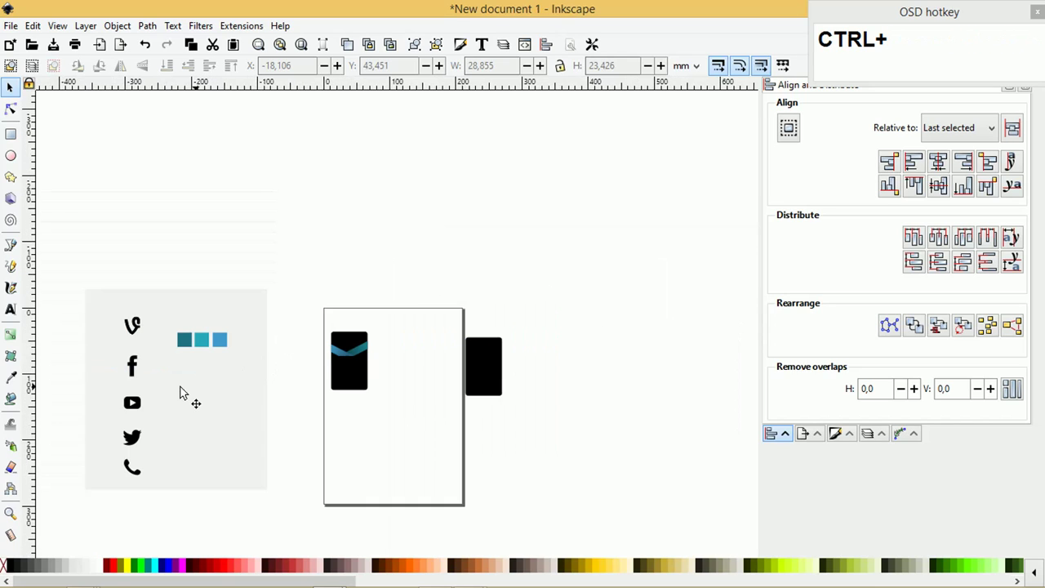
pyautogui.moveTo(62, 250); pyautogui.dragTo(155, 489)
pyautogui.click(141, 390)
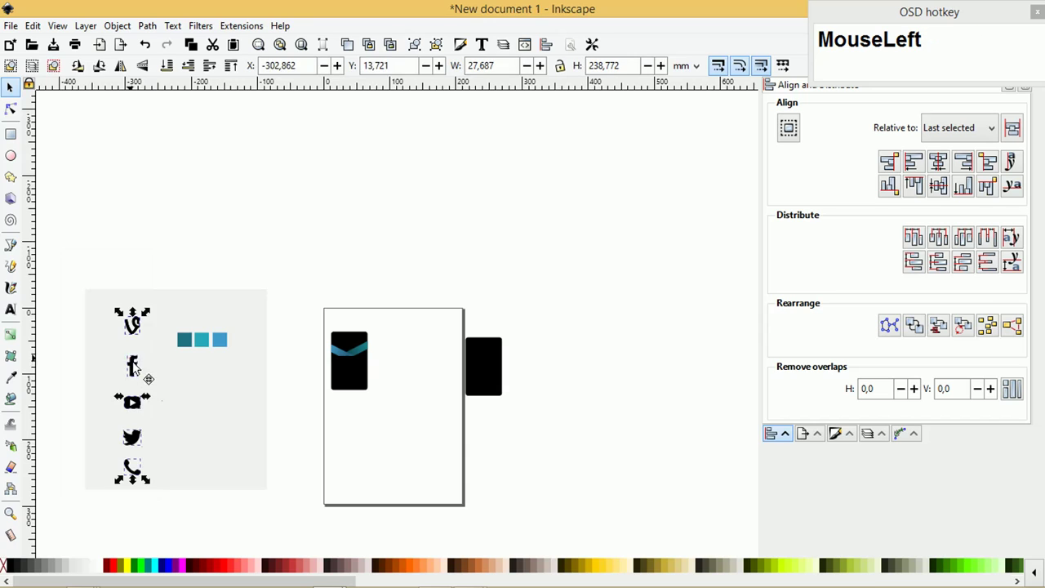
pyautogui.moveTo(128, 357); pyautogui.dragTo(328, 341)
pyautogui.keyDown('ctrl'); pyautogui.scroll(2, 355, 316); pyautogui.keyUp('ctrl')
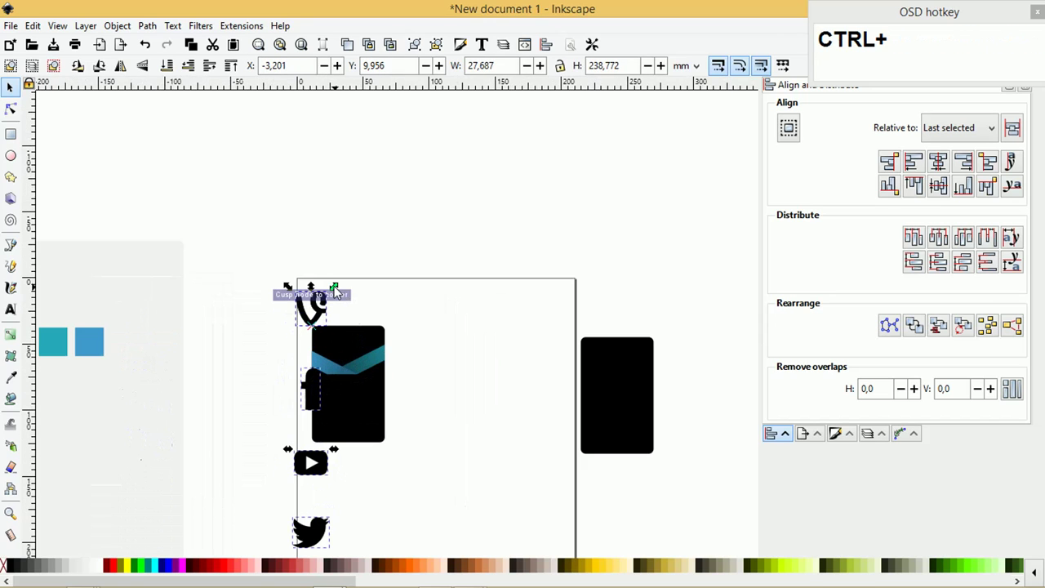
pyautogui.moveTo(335, 291); pyautogui.dragTo(338, 366)
pyautogui.keyDown('ctrl'); pyautogui.scroll(1, 341, 393); pyautogui.keyUp('ctrl')
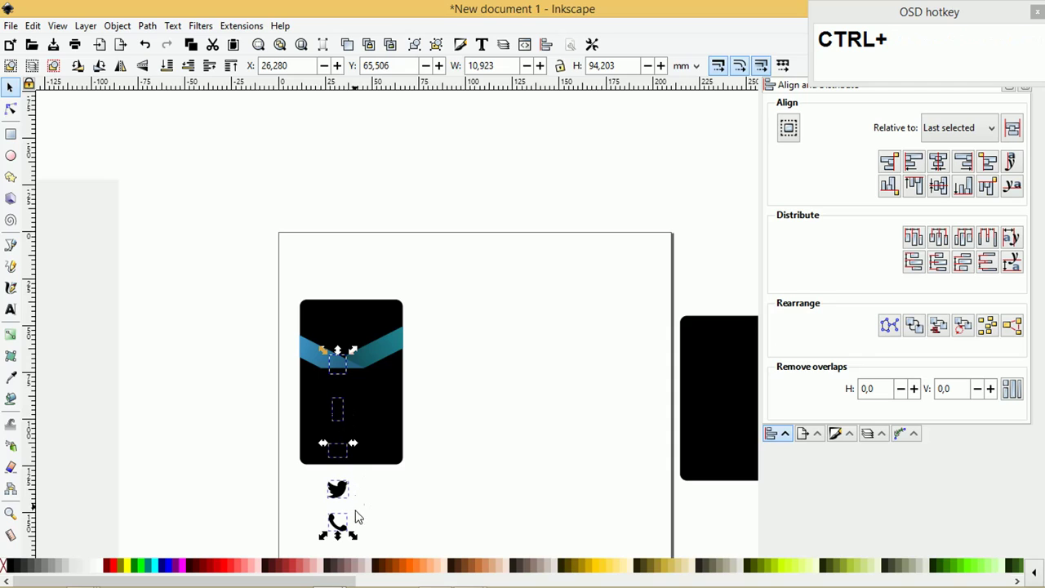
pyautogui.moveTo(357, 540); pyautogui.dragTo(349, 511)
# - Fill the five icons on the black card with white
pyautogui.keyDown('ctrl'); pyautogui.scroll(2, 344, 410); pyautogui.keyUp('ctrl')
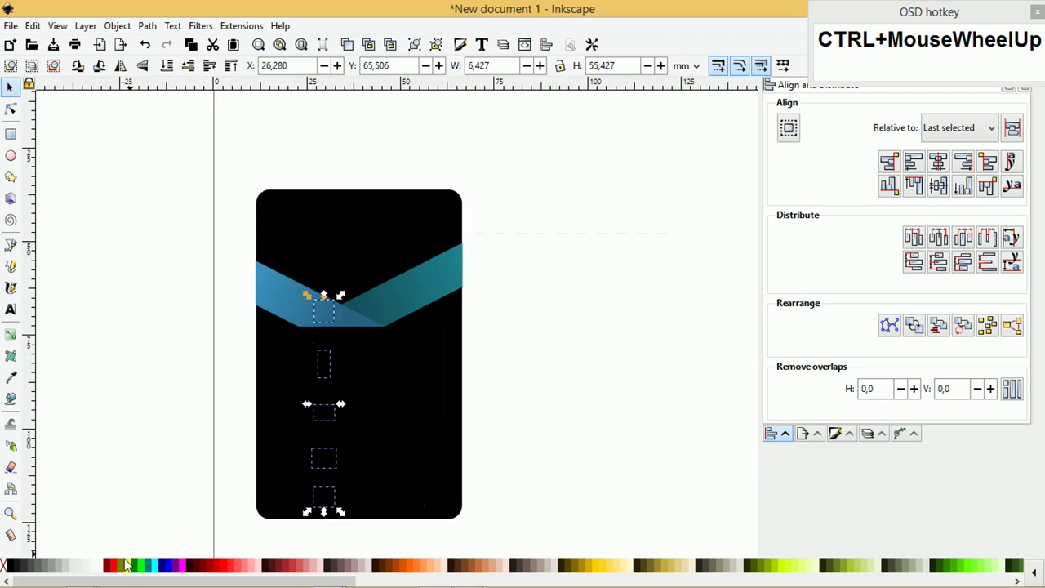
pyautogui.click(96, 561)
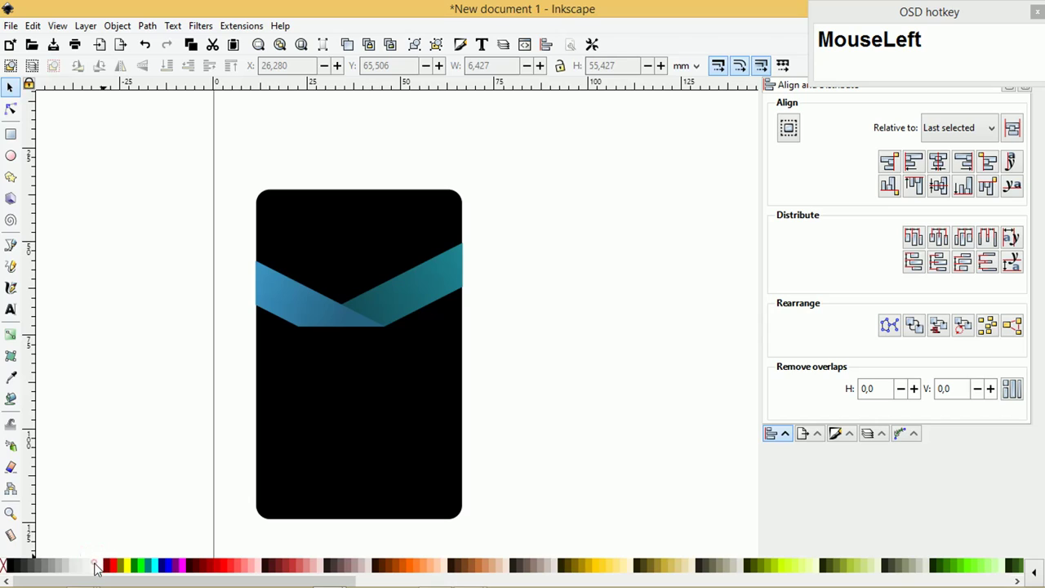
pyautogui.moveTo(199, 233); pyautogui.dragTo(361, 534)
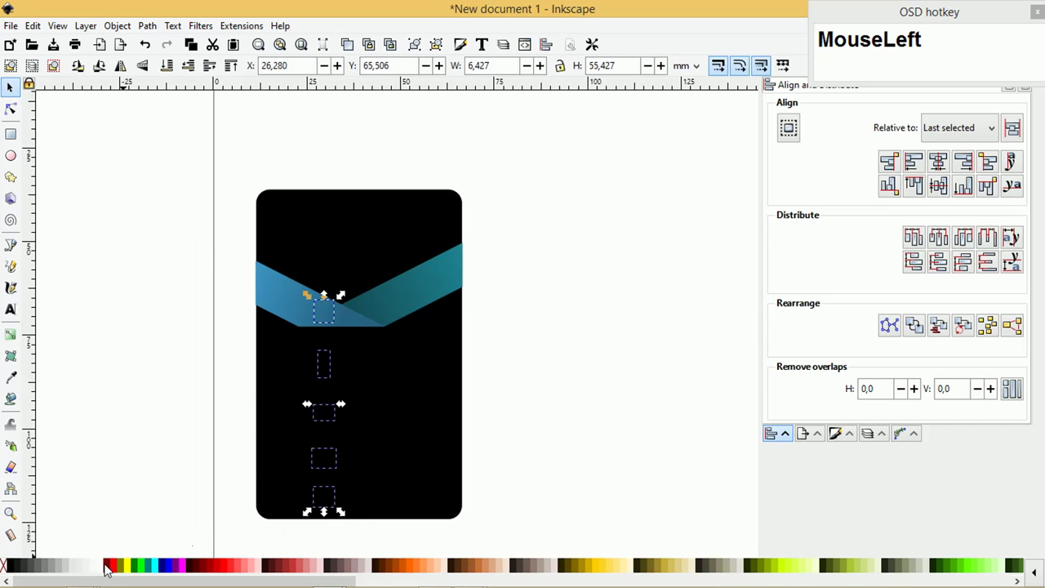
pyautogui.click(95, 563)
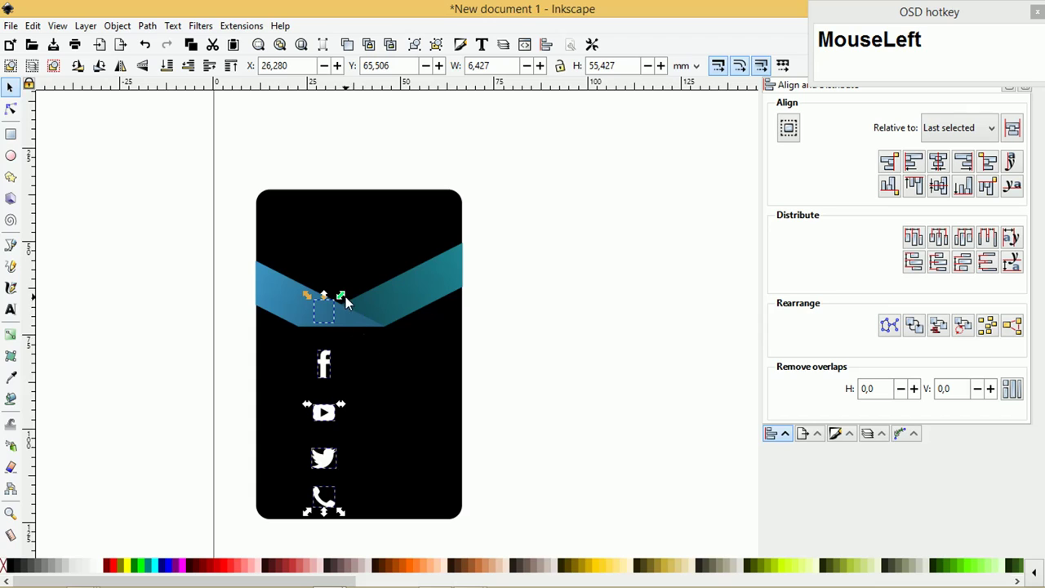
# - Shrink the icon column to about 4 × 34.3 mm and place it in the card's lower left area
pyautogui.moveTo(342, 296); pyautogui.dragTo(333, 324)
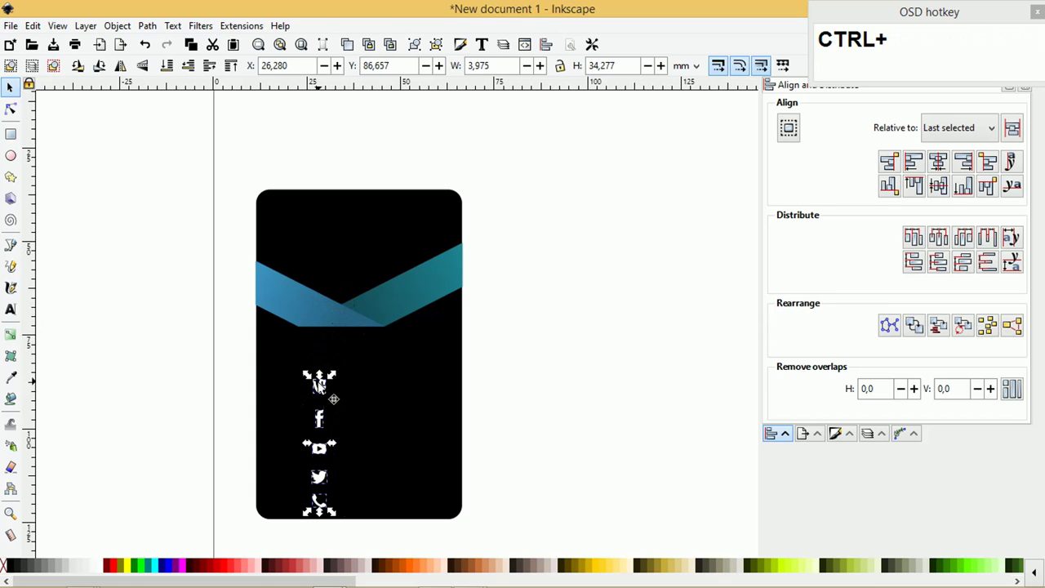
pyautogui.moveTo(321, 384); pyautogui.dragTo(298, 389)
pyautogui.press('Escape')
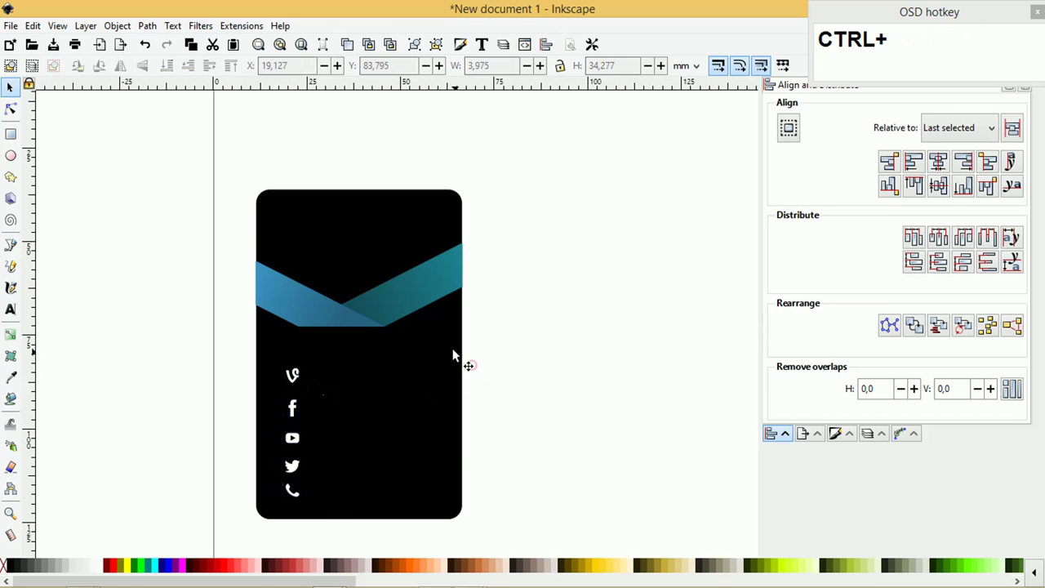
# - Try adding a text label beside the topmost icon on the black card
pyautogui.scroll(-1, 454, 355)
pyautogui.press('z')
pyautogui.moveTo(240, 234); pyautogui.dragTo(620, 468)
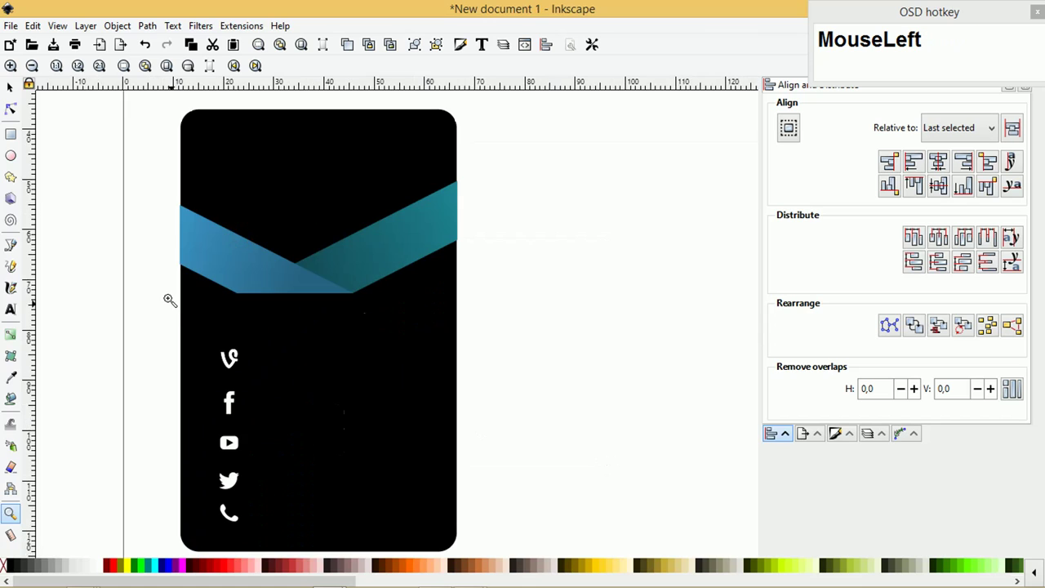
pyautogui.click(13, 89)
pyautogui.scroll(-1, 309, 200)
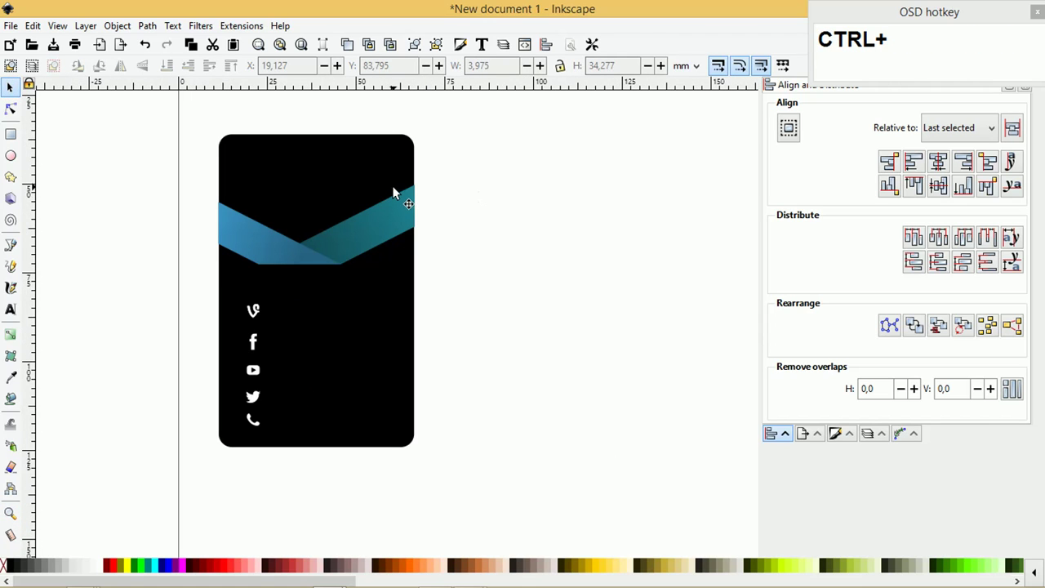
pyautogui.click(12, 311)
pyautogui.click(281, 311)
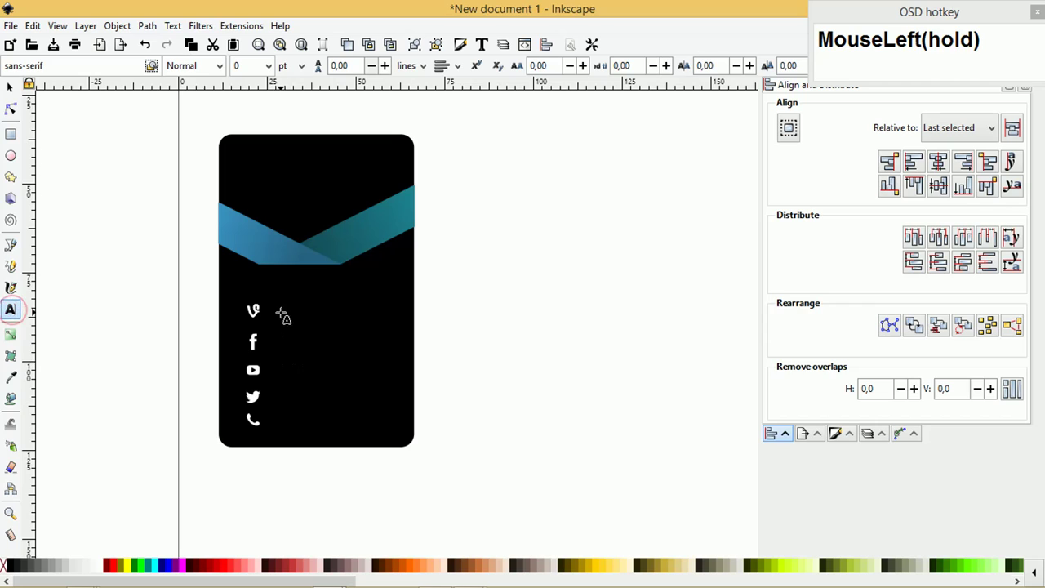
pyautogui.write('Bela')
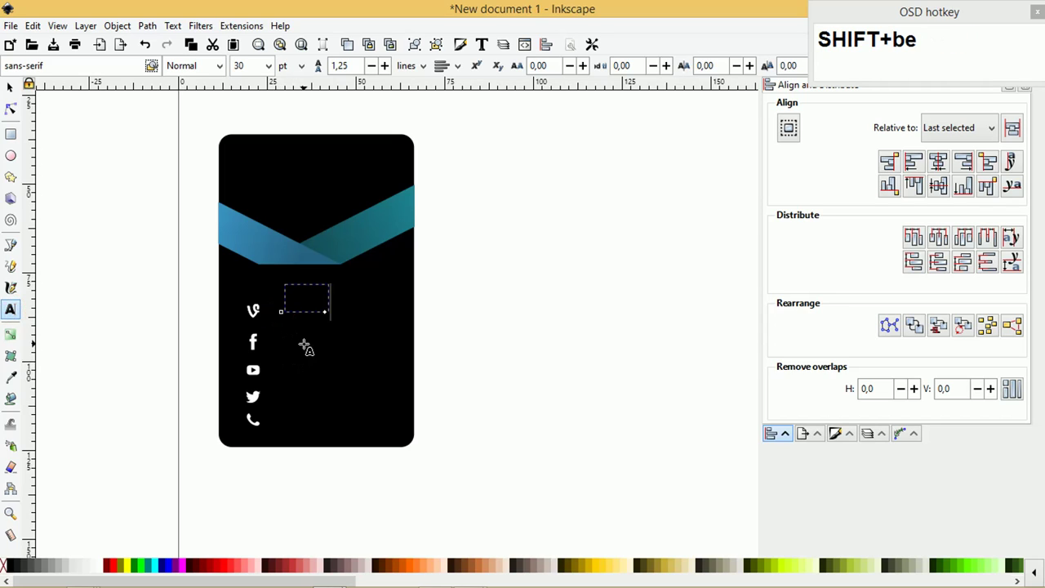
pyautogui.press('Tab')
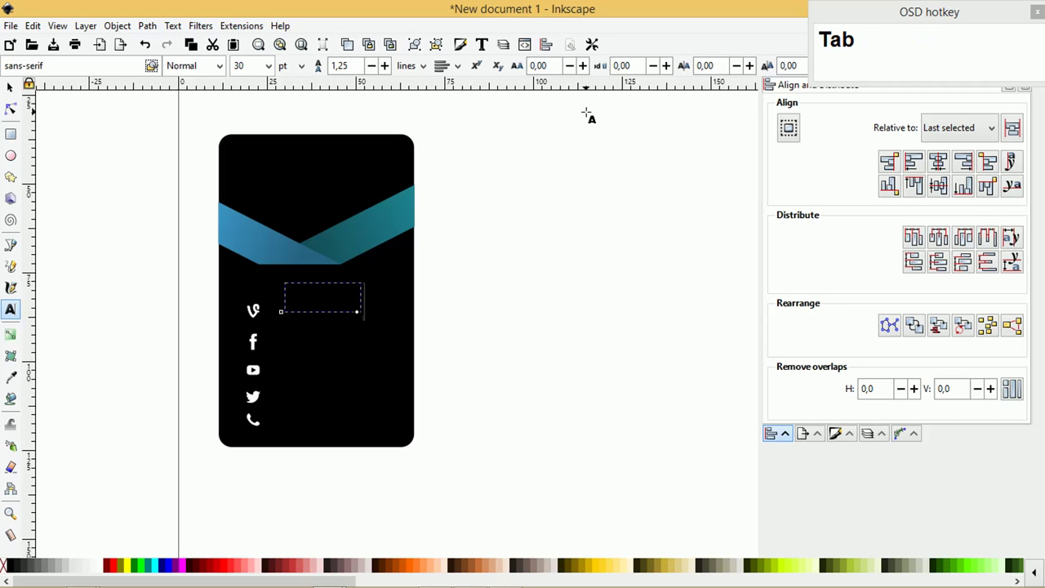
pyautogui.click(11, 86)
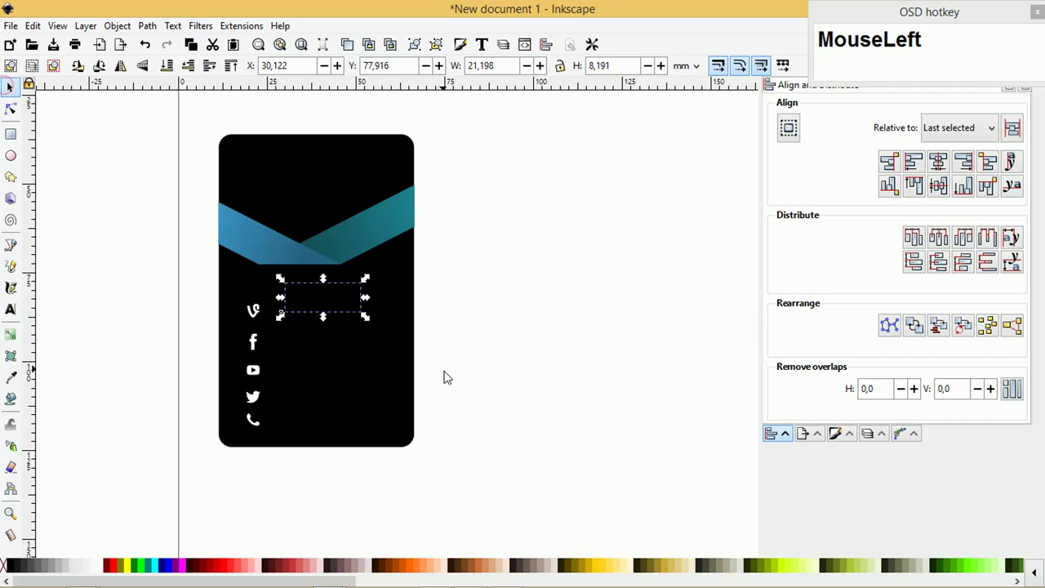
# - Switch to Notepad, copy all the name and contact lines, and paste them as a text object over the black card in Inkscape
pyautogui.hotkey('alt', 'Tab')
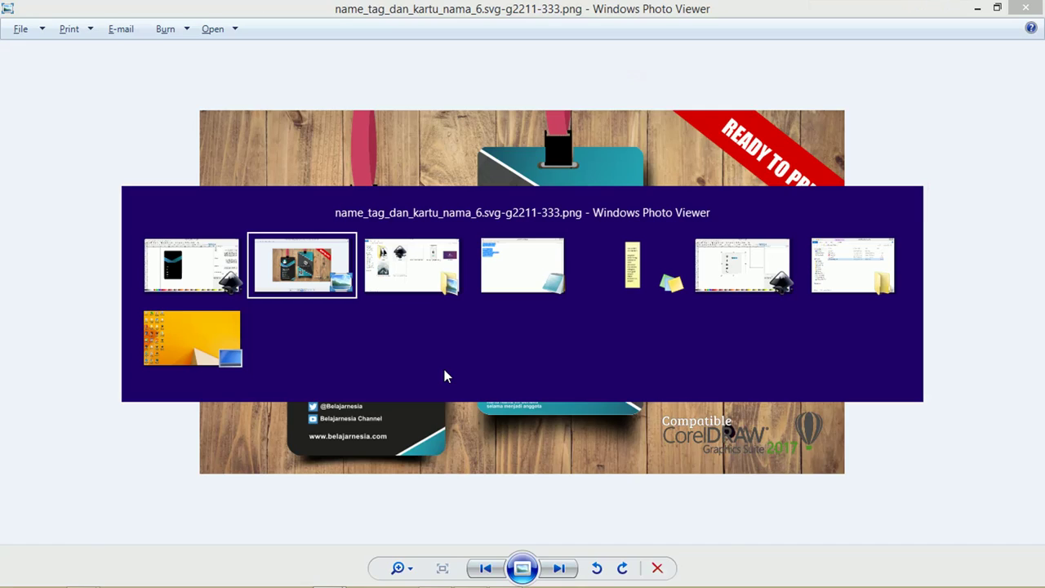
pyautogui.hotkey('ctrl', 'c')
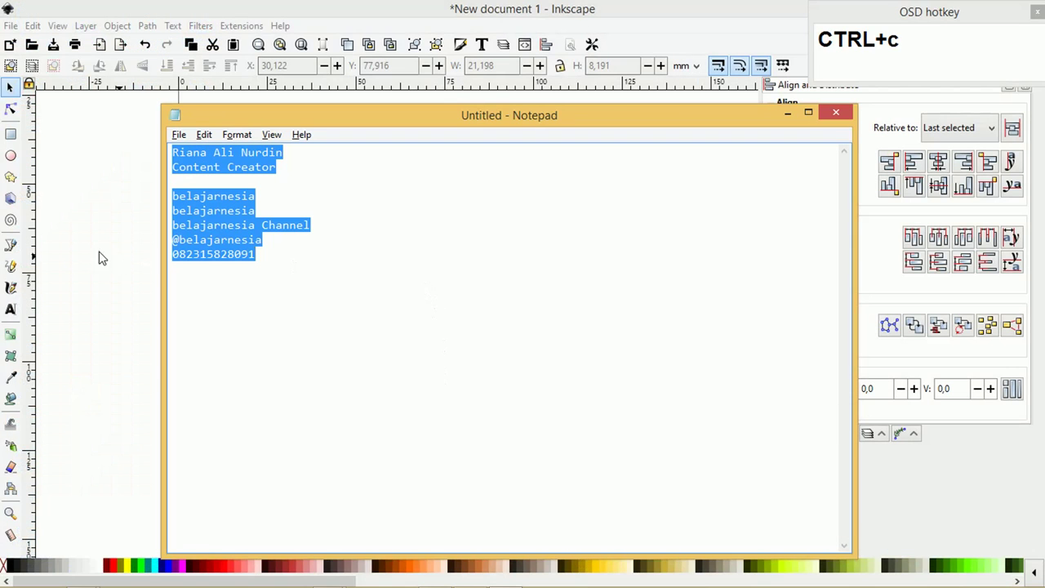
pyautogui.click(63, 229)
pyautogui.click(11, 308)
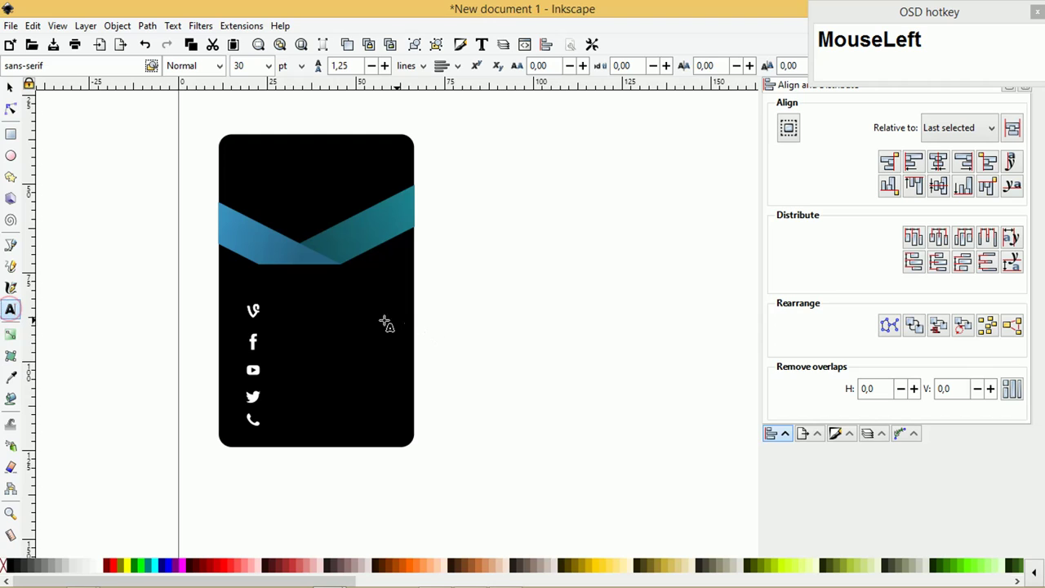
pyautogui.hotkey('ctrl', 'v')
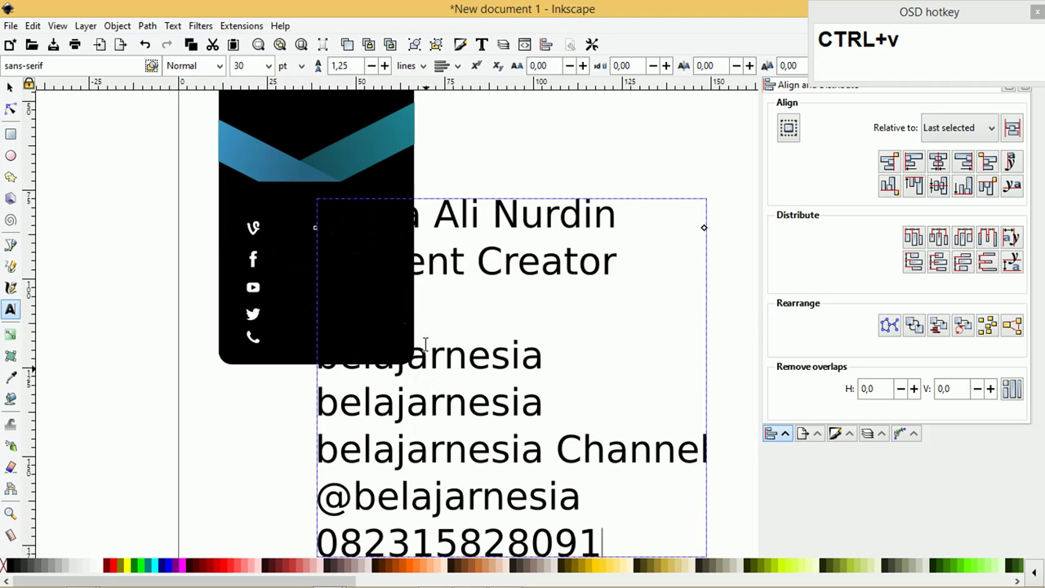
# - Scale the pasted text block down to about 33.4 × 30.7 mm and fill it with white
pyautogui.click(11, 87)
pyautogui.keyDown('ctrl'); pyautogui.scroll(-2, 684, 548); pyautogui.keyUp('ctrl')
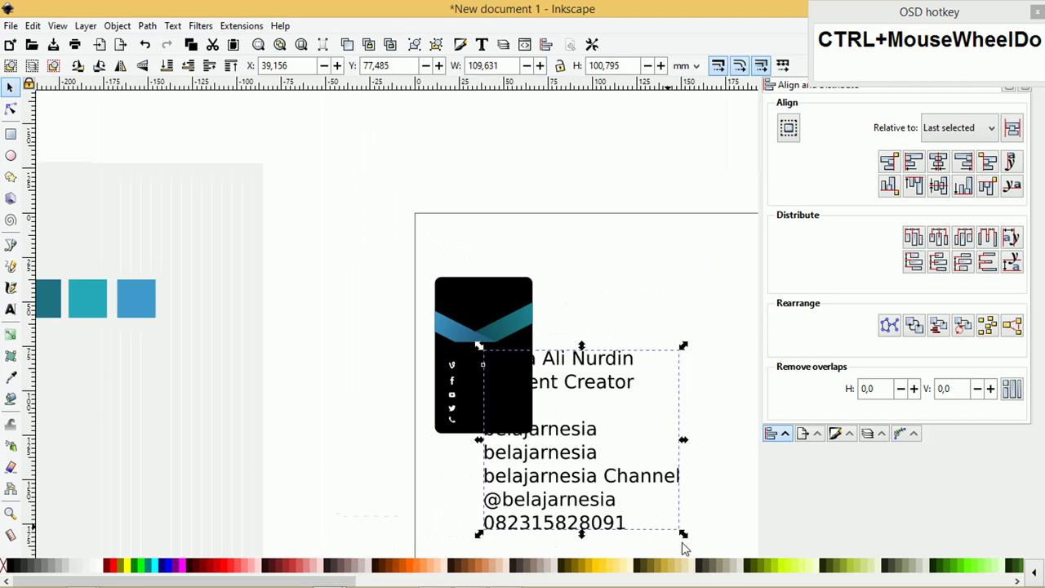
pyautogui.keyDown('ctrl'); pyautogui.moveTo(684, 533); pyautogui.dragTo(551, 445); pyautogui.keyUp('ctrl')
pyautogui.click(94, 565)
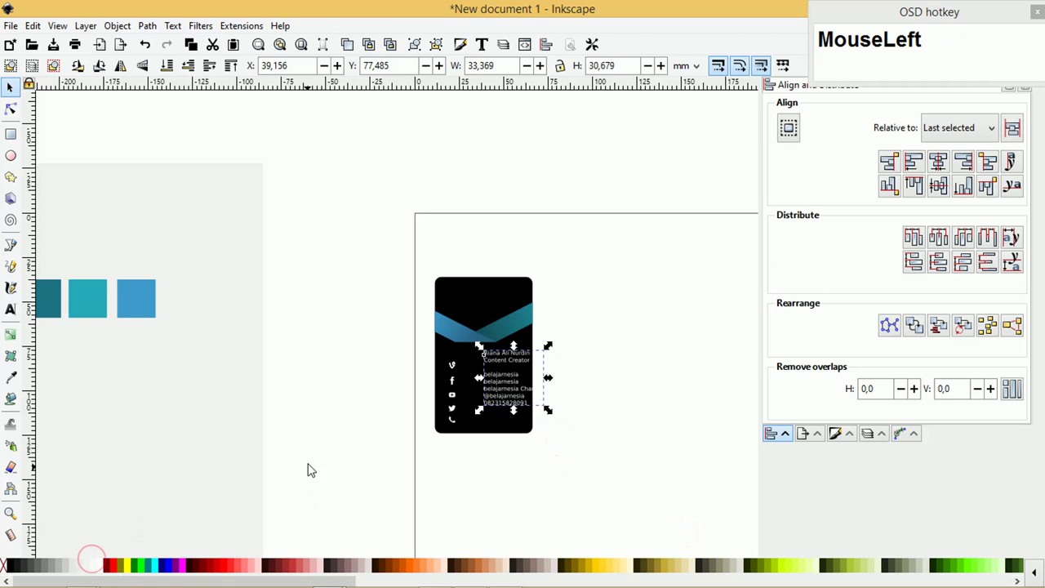
# - Move the white text block directly beside the icon column on the black card
pyautogui.press('z')
pyautogui.moveTo(416, 256); pyautogui.dragTo(523, 407)
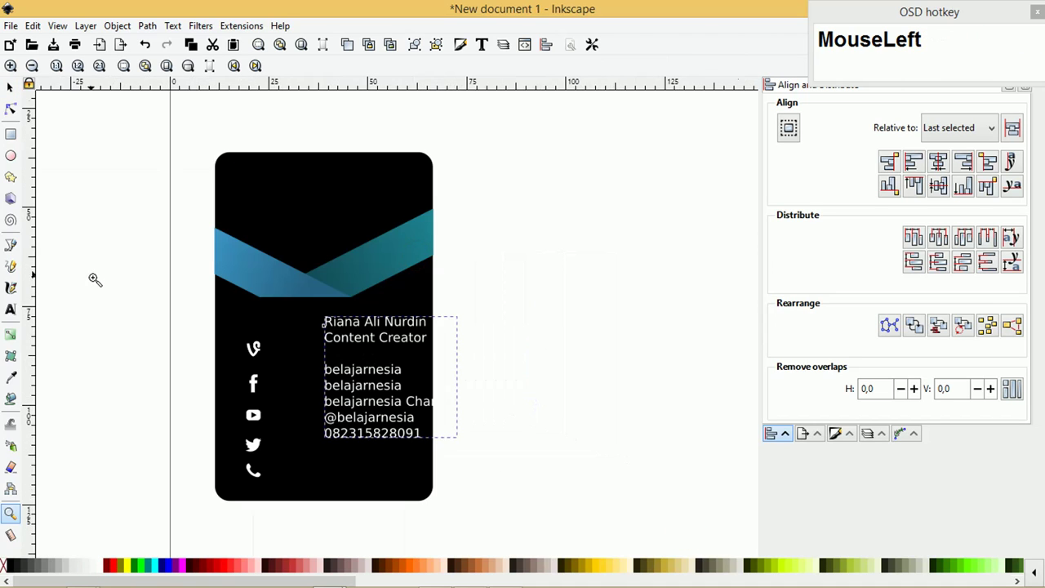
pyautogui.click(10, 87)
pyautogui.moveTo(356, 343); pyautogui.dragTo(297, 372)
# - Cut the name and job title lines out of the text block and delete the empty lines above the contact entries
pyautogui.doubleClick(297, 367)
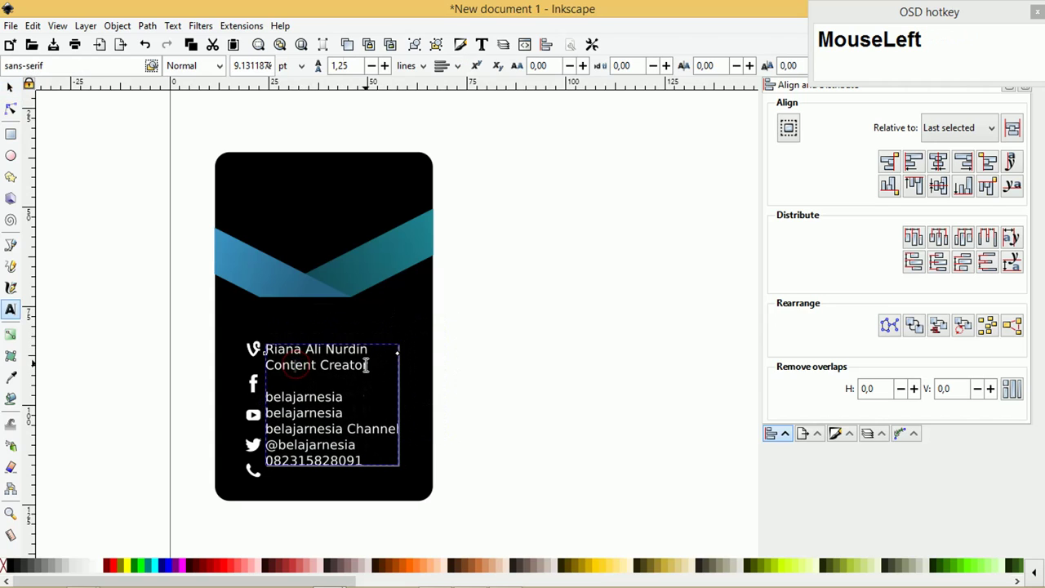
pyautogui.moveTo(365, 365); pyautogui.dragTo(226, 343)
pyautogui.hotkey('ctrl', 'x')
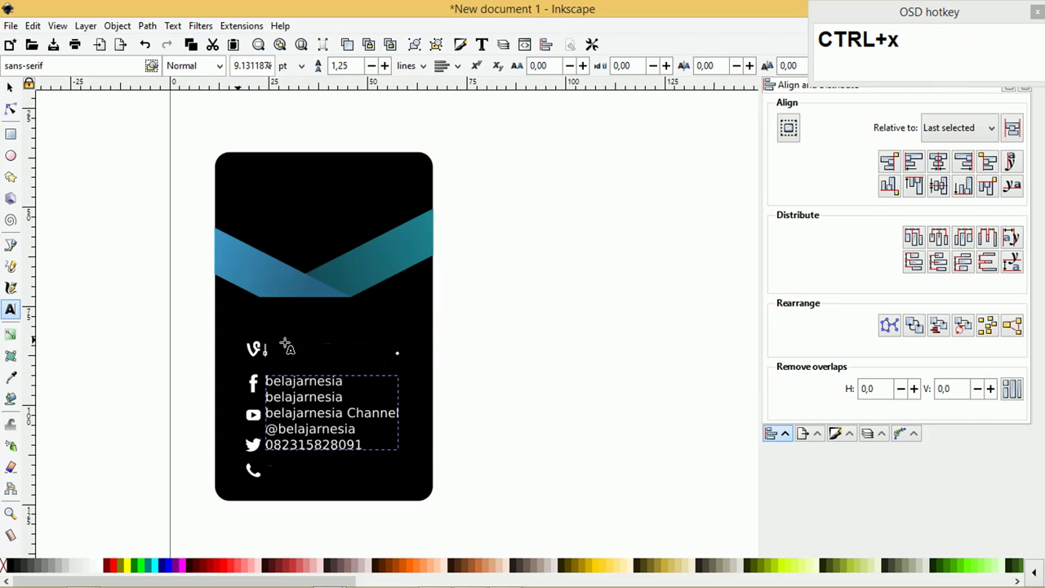
pyautogui.press('Delete')
pyautogui.press('Delete')
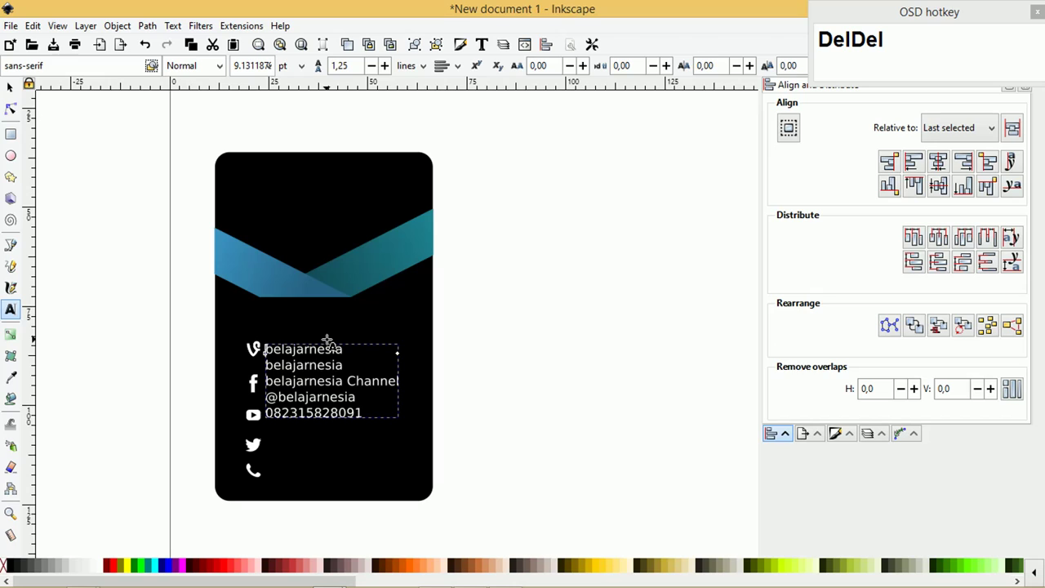
pyautogui.click(11, 86)
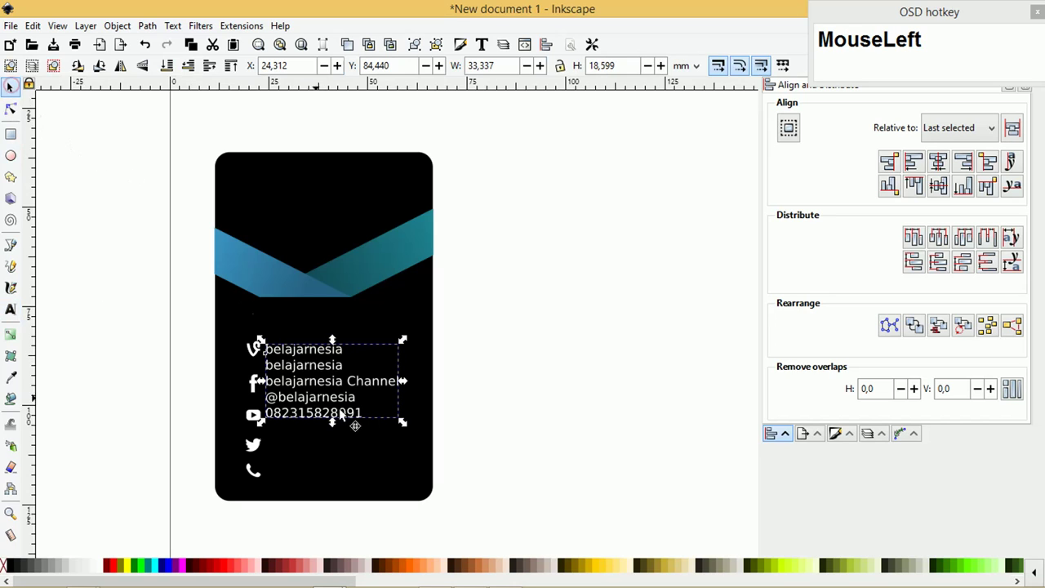
# - Paste the name and job title as a separate text below the strips, filled white and scaled to about 28.9 × 7.3 mm
pyautogui.click(10, 309)
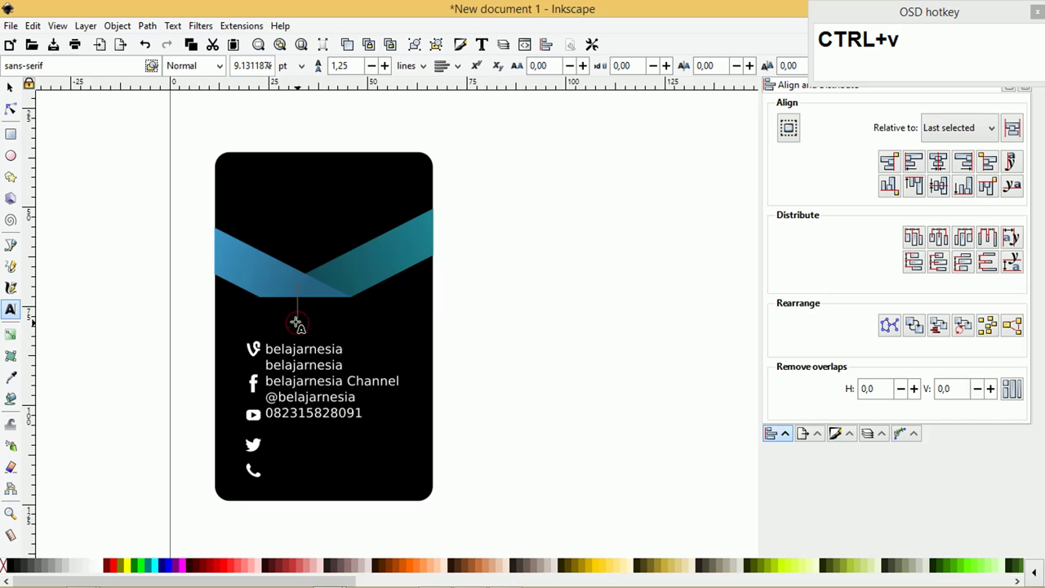
pyautogui.hotkey('ctrl', 'v')
pyautogui.click(11, 87)
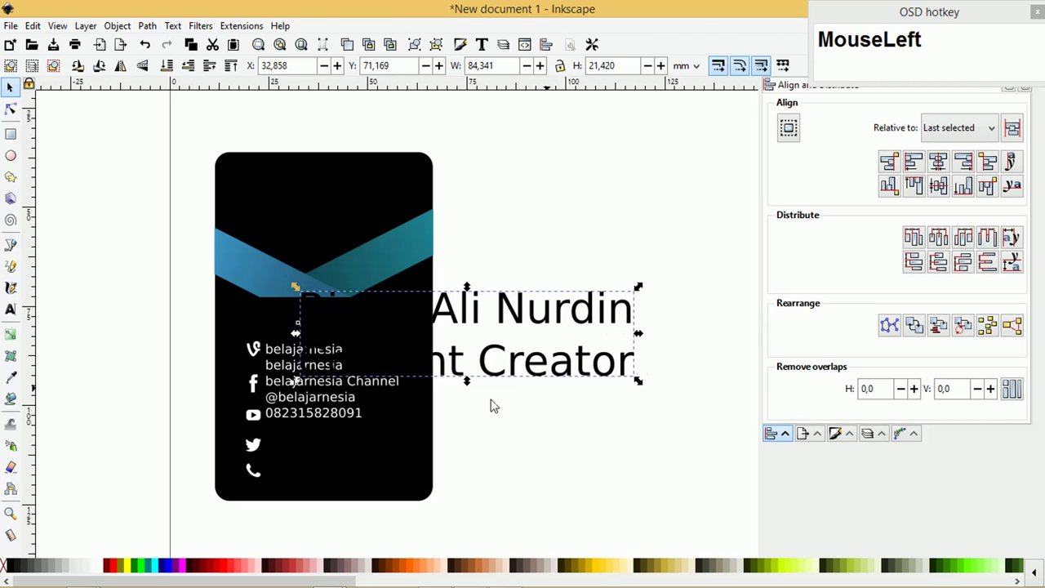
pyautogui.click(100, 564)
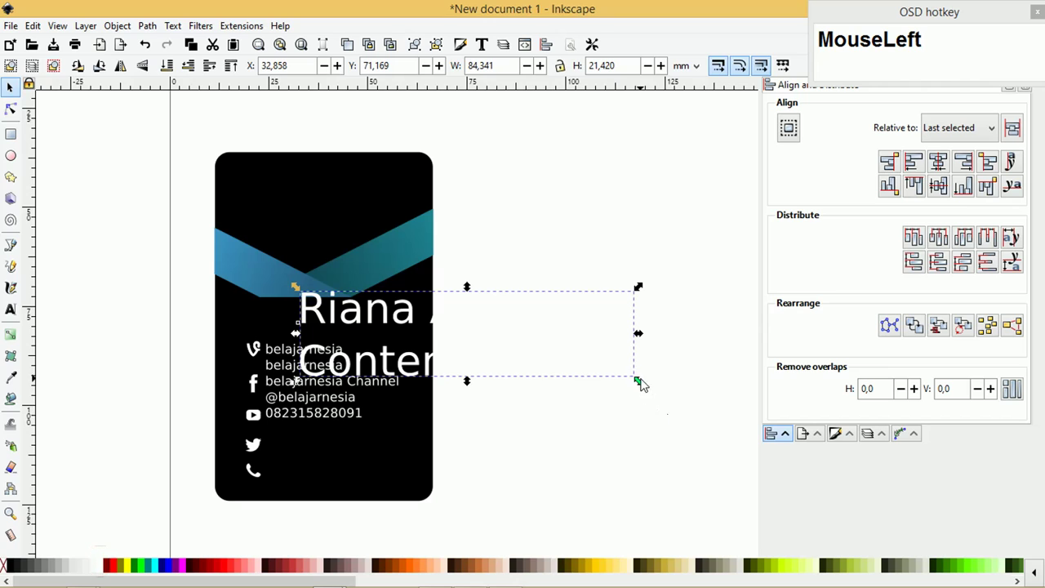
pyautogui.moveTo(641, 384); pyautogui.dragTo(420, 326)
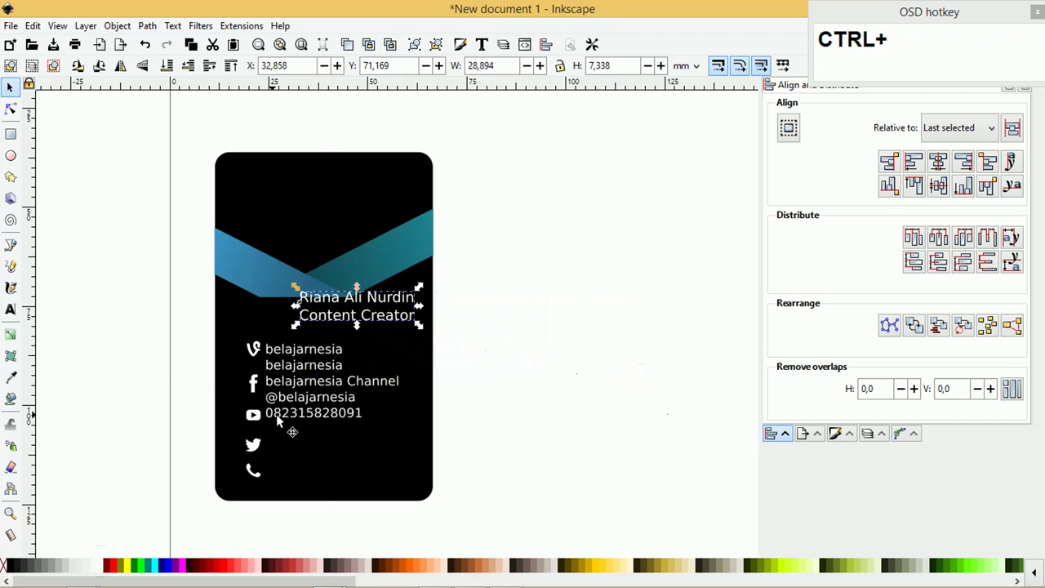
pyautogui.click(285, 364)
pyautogui.scroll(2, 283, 366)
pyautogui.click(261, 371)
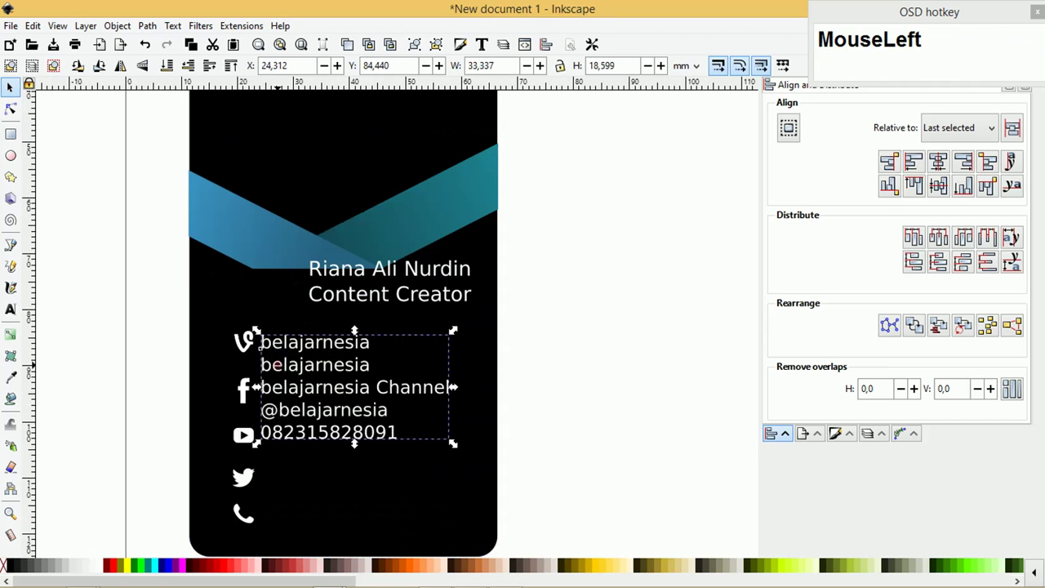
pyautogui.doubleClick(259, 381)
pyautogui.click(263, 366)
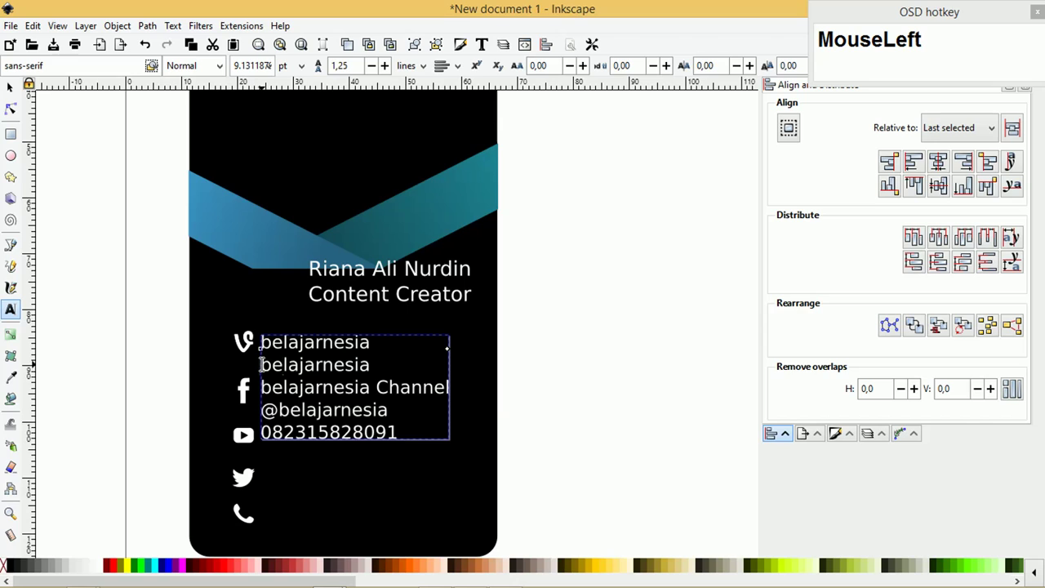
pyautogui.click(328, 367)
pyautogui.hotkey('ctrl', 'a')
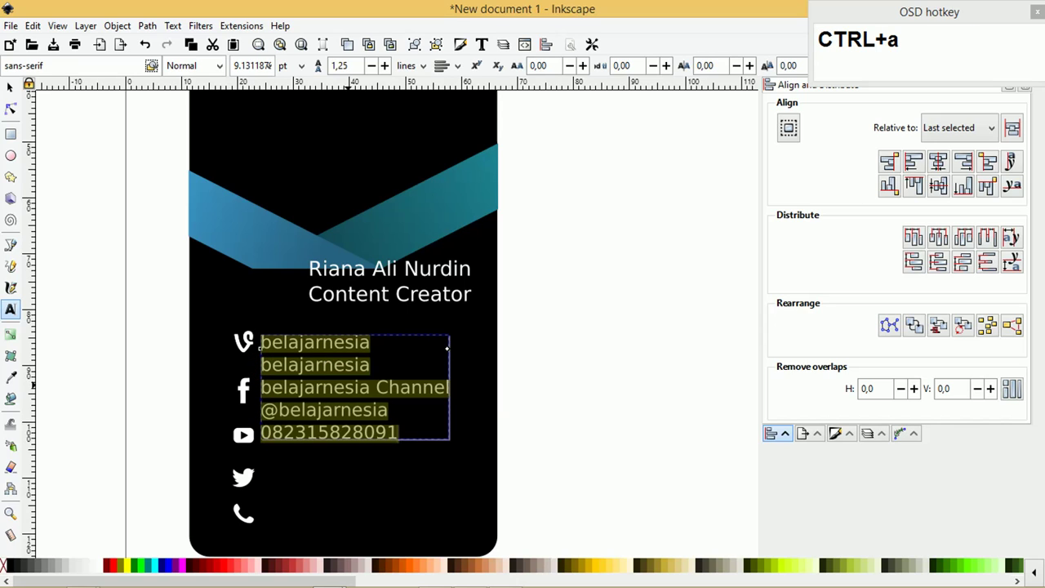
# - Convert the contact text block to paths and ungroup it into separate letters
pyautogui.click(11, 89)
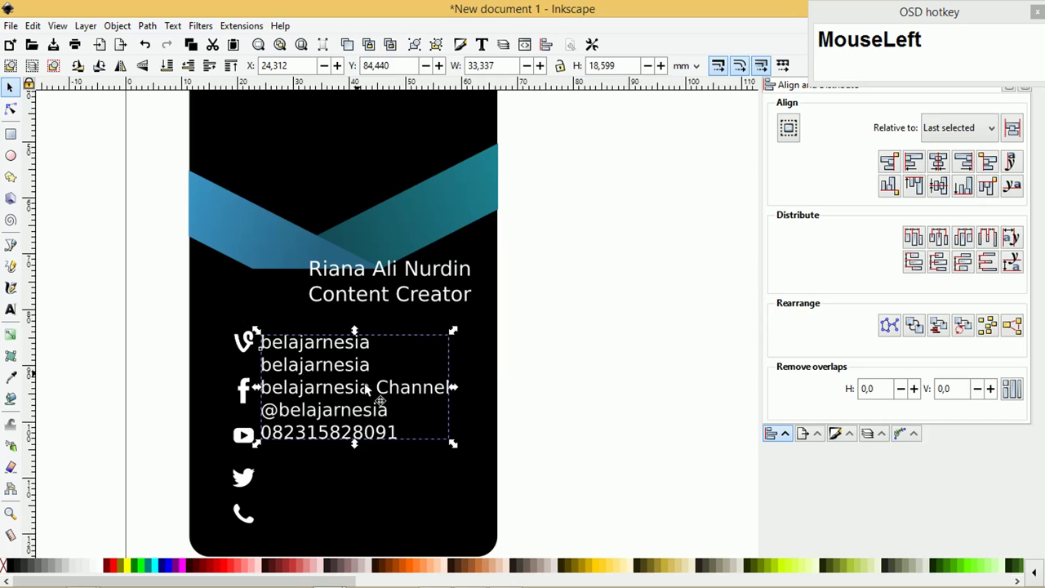
pyautogui.hotkey('ctrl', 'q')
pyautogui.click(312, 346)
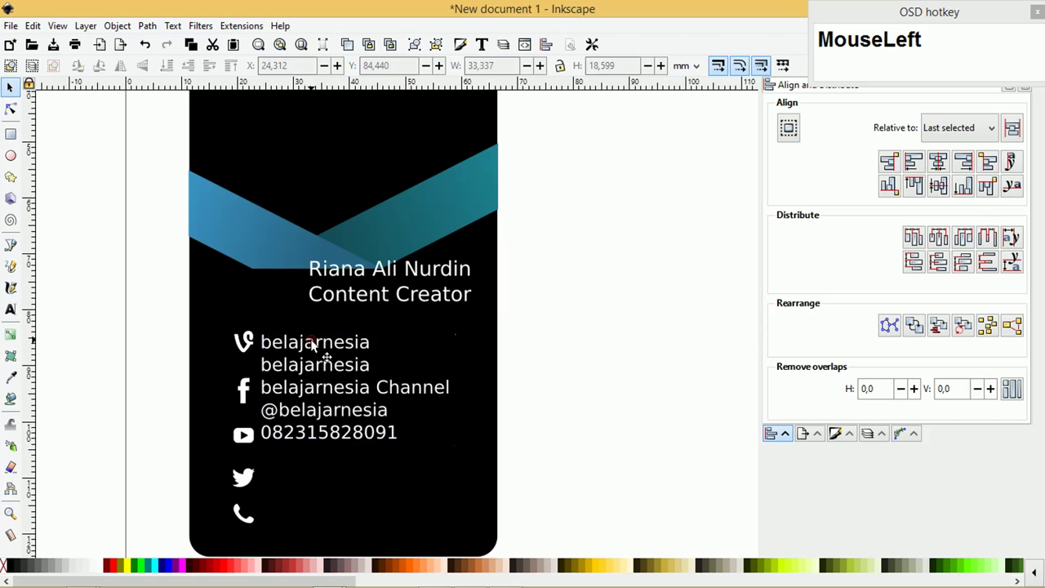
pyautogui.click(313, 346)
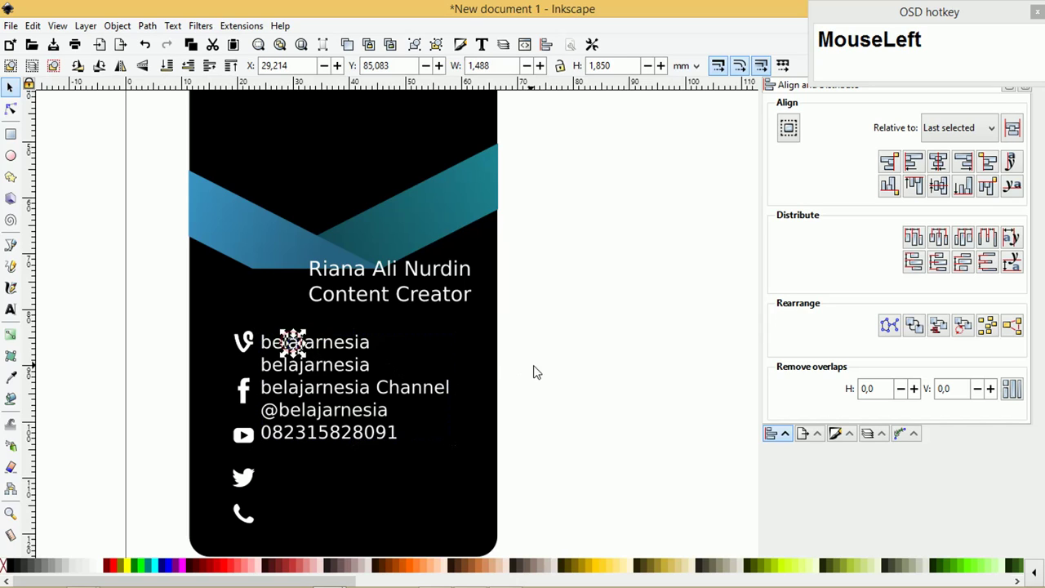
# - Group the letters of each of the two "belajarnesia" lines and the "belajarnesia Channel" line into one group per line
pyautogui.moveTo(531, 362); pyautogui.dragTo(255, 319)
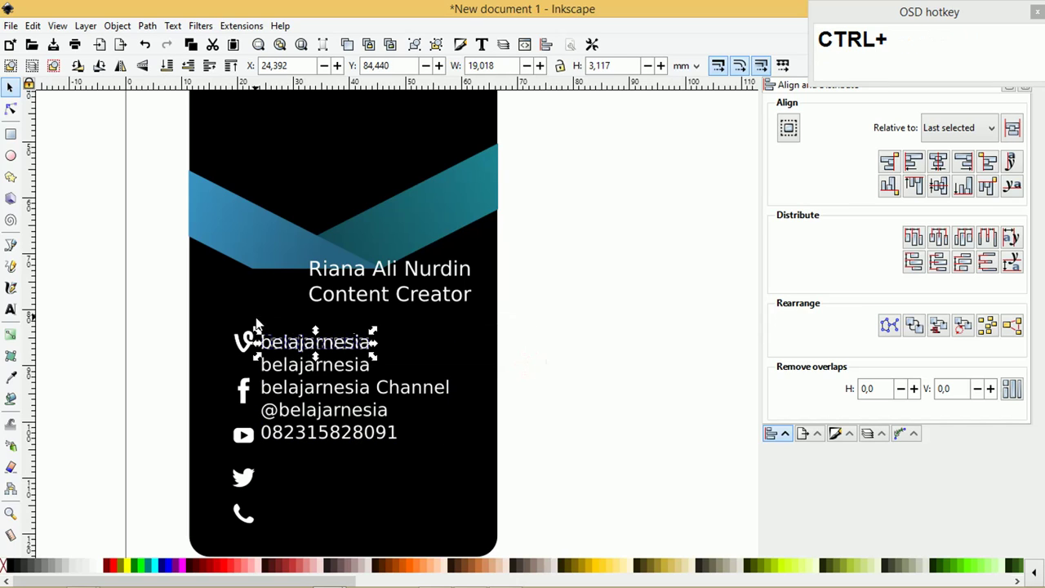
pyautogui.hotkey('ctrl', 'g')
pyautogui.moveTo(514, 366); pyautogui.dragTo(217, 362)
pyautogui.moveTo(307, 404); pyautogui.dragTo(416, 382)
pyautogui.hotkey('ctrl', 'g')
pyautogui.moveTo(560, 412); pyautogui.dragTo(238, 376)
pyautogui.hotkey('ctrl', 'g')
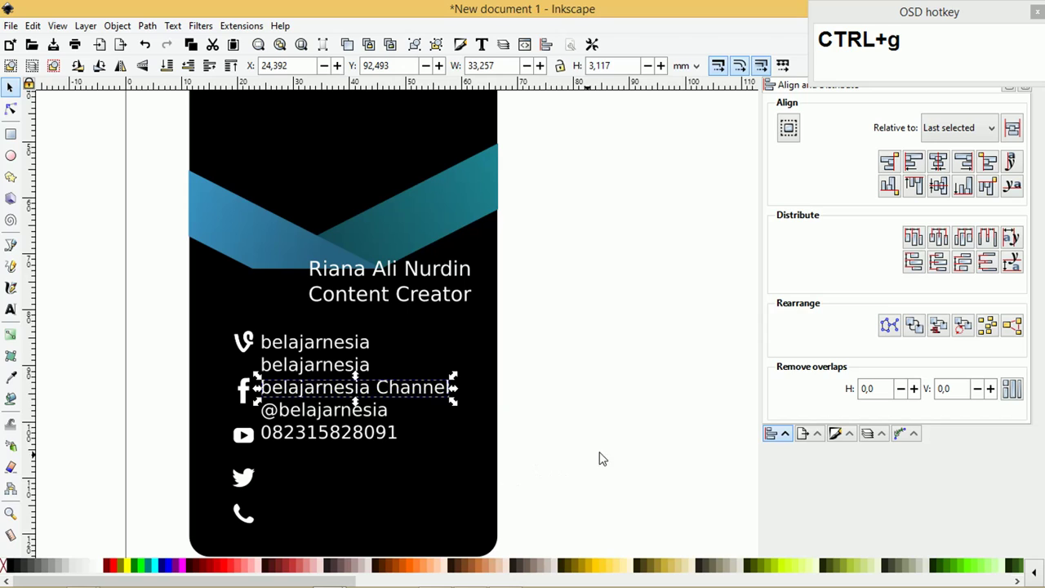
pyautogui.moveTo(596, 451); pyautogui.dragTo(244, 391)
pyautogui.click(527, 459)
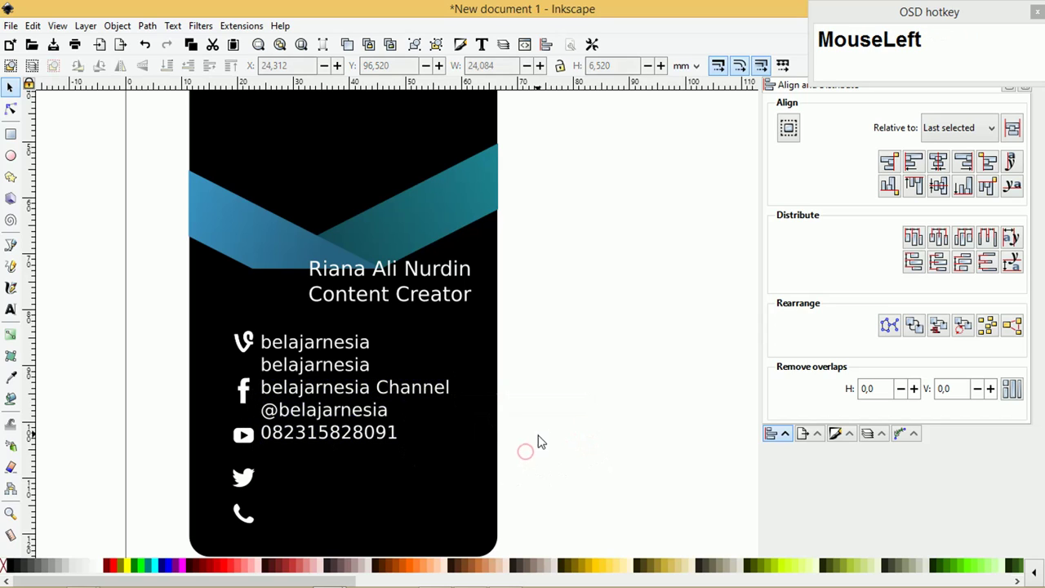
pyautogui.moveTo(536, 441); pyautogui.dragTo(234, 385)
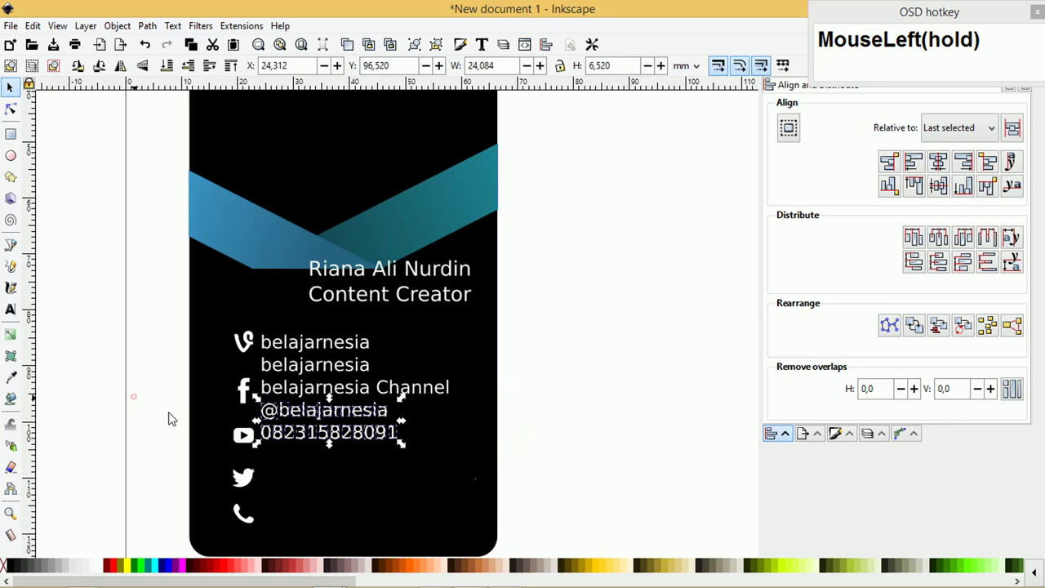
pyautogui.moveTo(155, 392); pyautogui.dragTo(424, 423)
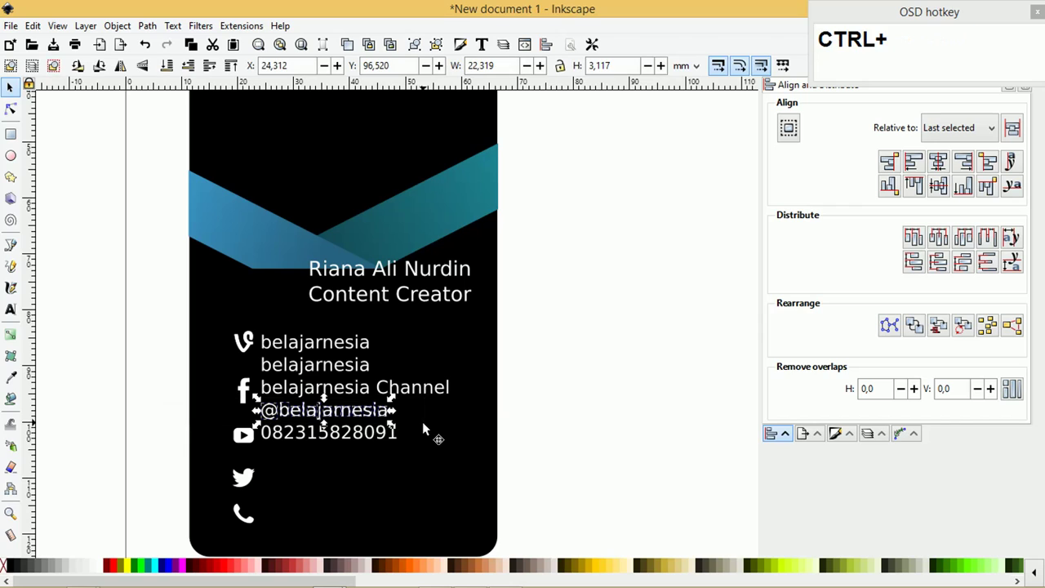
pyautogui.hotkey('ctrl', 'g')
pyautogui.moveTo(577, 487); pyautogui.dragTo(238, 438)
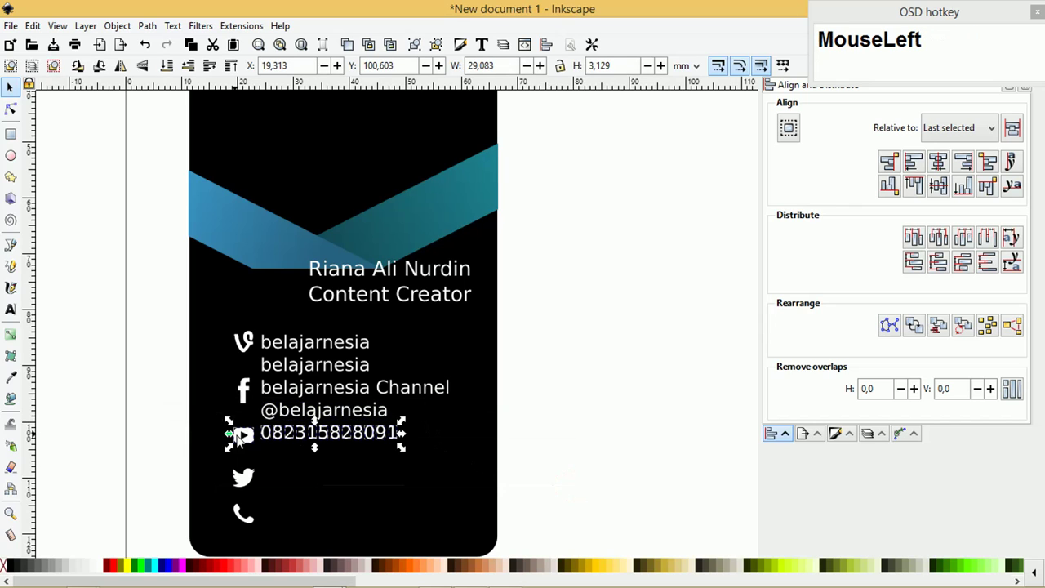
pyautogui.moveTo(545, 458); pyautogui.dragTo(255, 421)
pyautogui.hotkey('ctrl', 'g')
pyautogui.keyDown('shift'); pyautogui.click(245, 510); pyautogui.keyUp('shift')
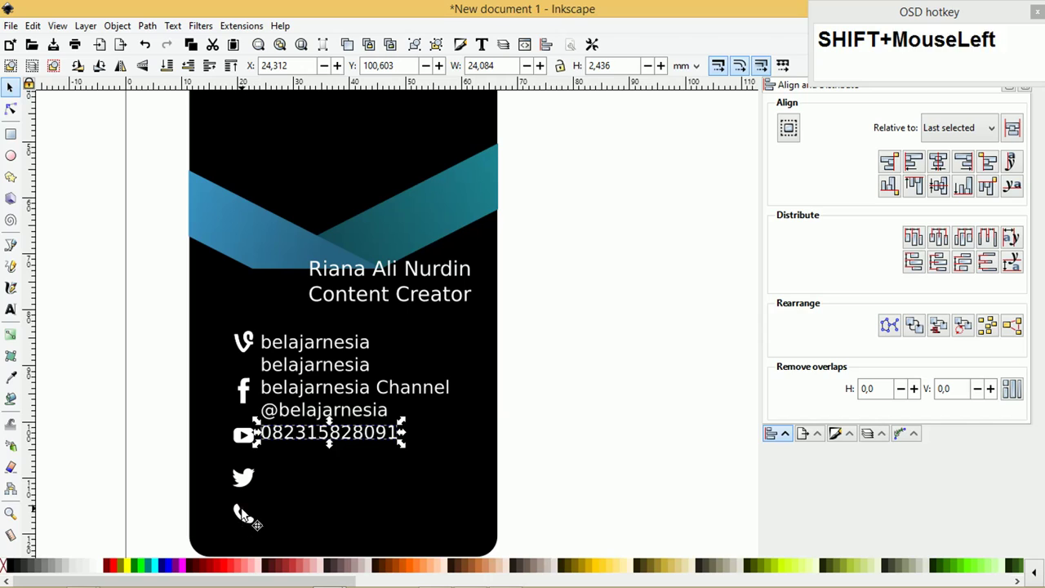
pyautogui.hotkey('shift', 'e')
pyautogui.click(300, 410)
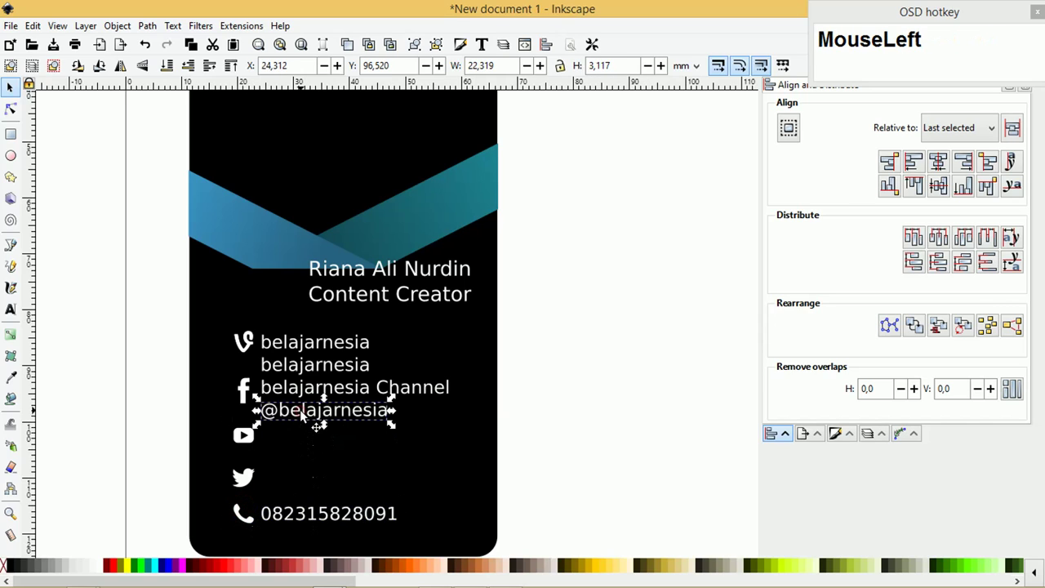
pyautogui.keyDown('shift'); pyautogui.click(247, 480); pyautogui.keyUp('shift')
pyautogui.hotkey('shift', 'e')
# - Align the "belajarnesia Channel" line vertically with the YouTube icon
pyautogui.click(295, 392)
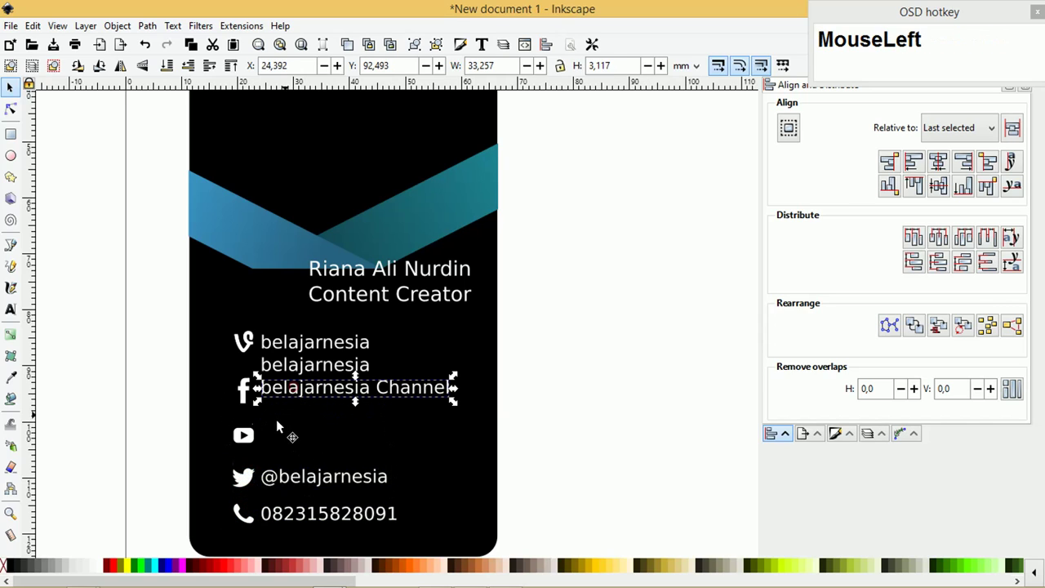
# - Align the "belajarnesia Channel" text vertically with the YouTube icon and the second "belajarnesia" text with the Facebook icon
pyautogui.keyDown('shift'); pyautogui.click(243, 435); pyautogui.keyUp('shift')
pyautogui.hotkey('shift', 'e')
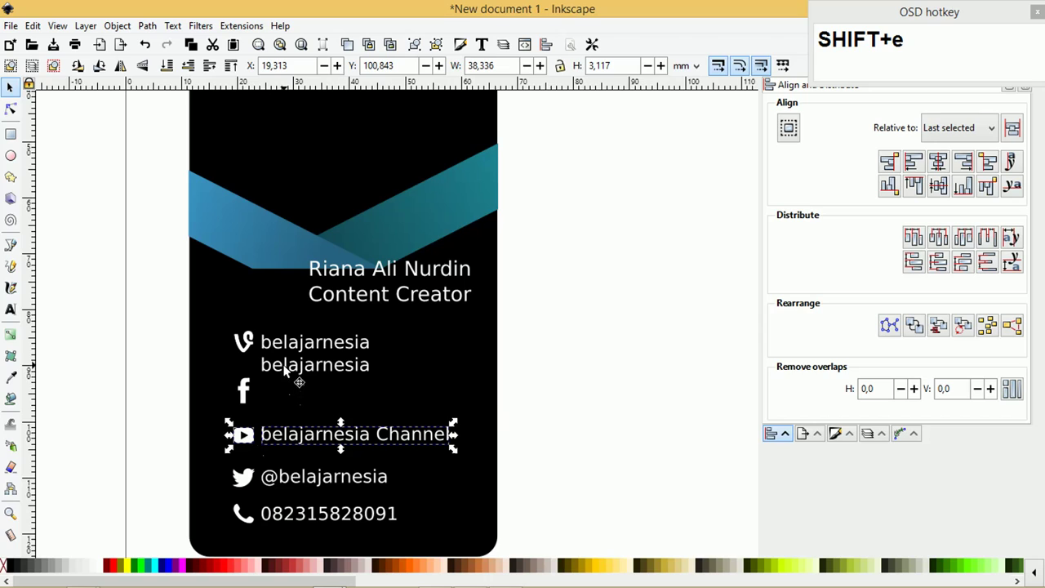
pyautogui.click(287, 365)
pyautogui.keyDown('shift'); pyautogui.click(247, 391); pyautogui.keyUp('shift')
pyautogui.hotkey('shift', 'e')
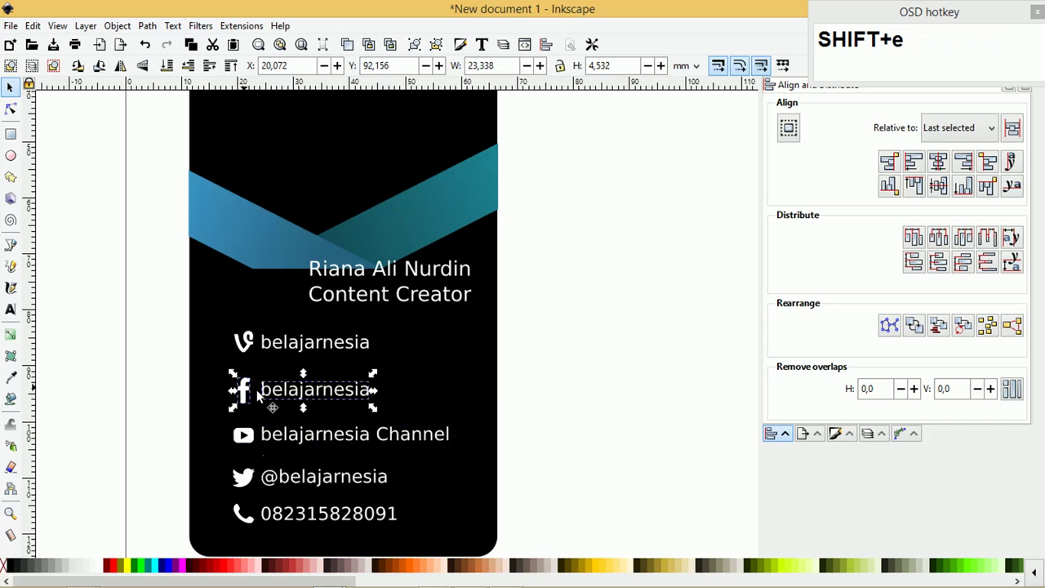
# - Align the left edges of the five contact icons in one column
pyautogui.click(511, 371)
pyautogui.moveTo(139, 305); pyautogui.dragTo(424, 386)
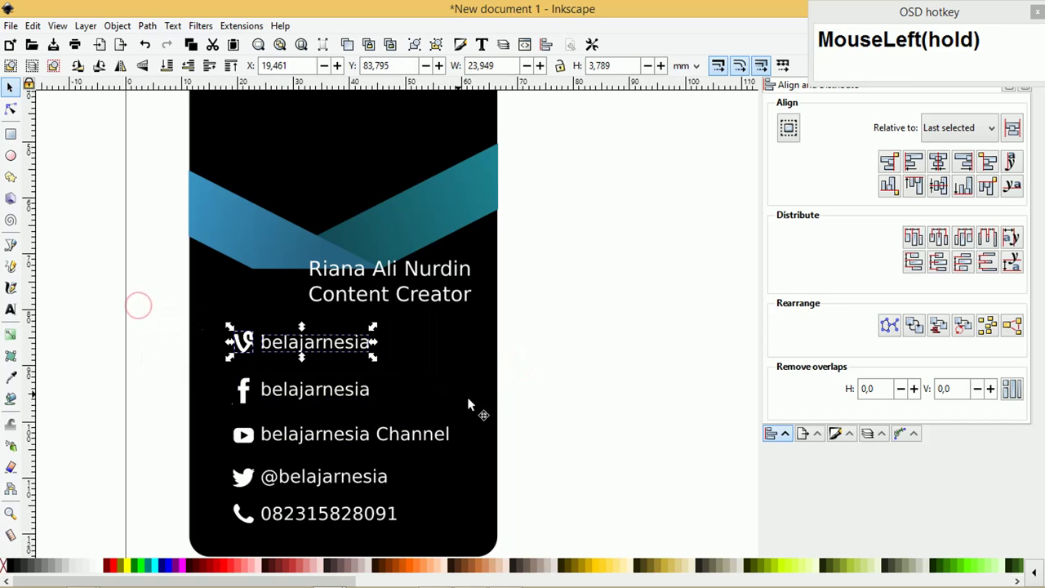
pyautogui.click(537, 410)
pyautogui.moveTo(145, 304); pyautogui.dragTo(301, 532)
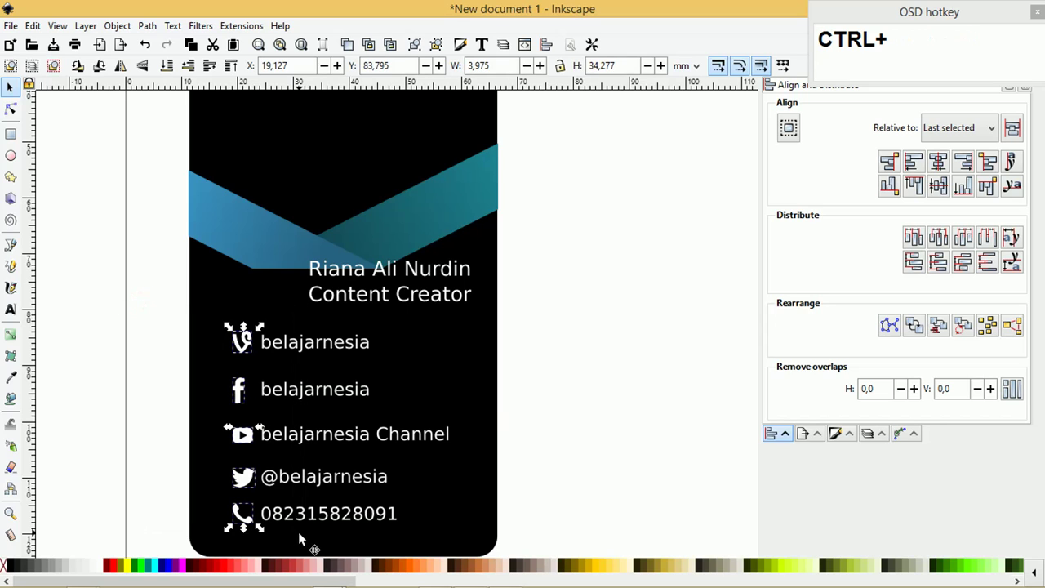
# - Group each of the five contact icons with the text beside it, one group per row
pyautogui.click(586, 370)
pyautogui.moveTo(525, 369); pyautogui.dragTo(182, 320)
pyautogui.hotkey('ctrl', 'g')
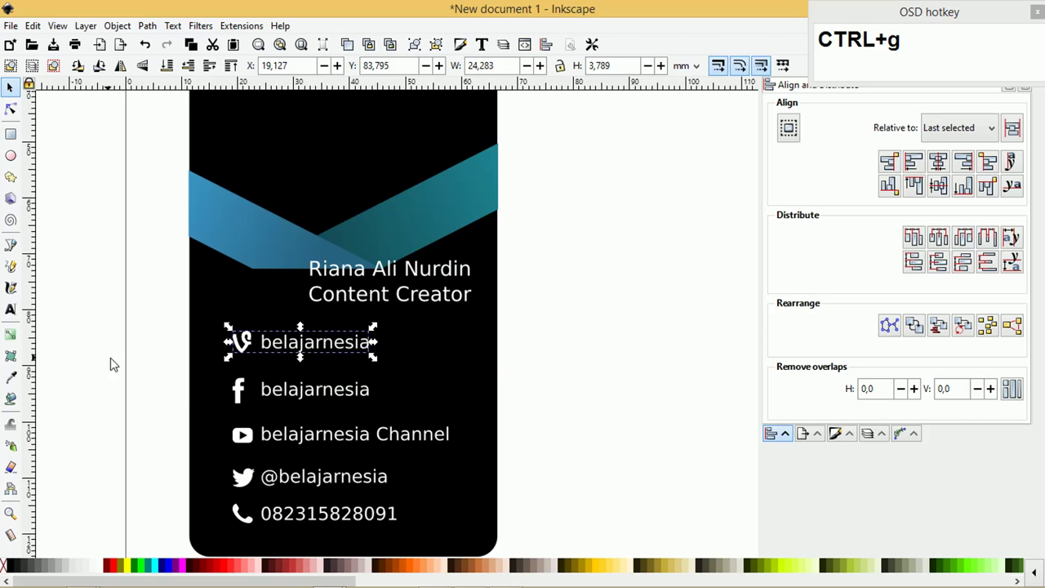
pyautogui.moveTo(110, 359); pyautogui.dragTo(401, 408)
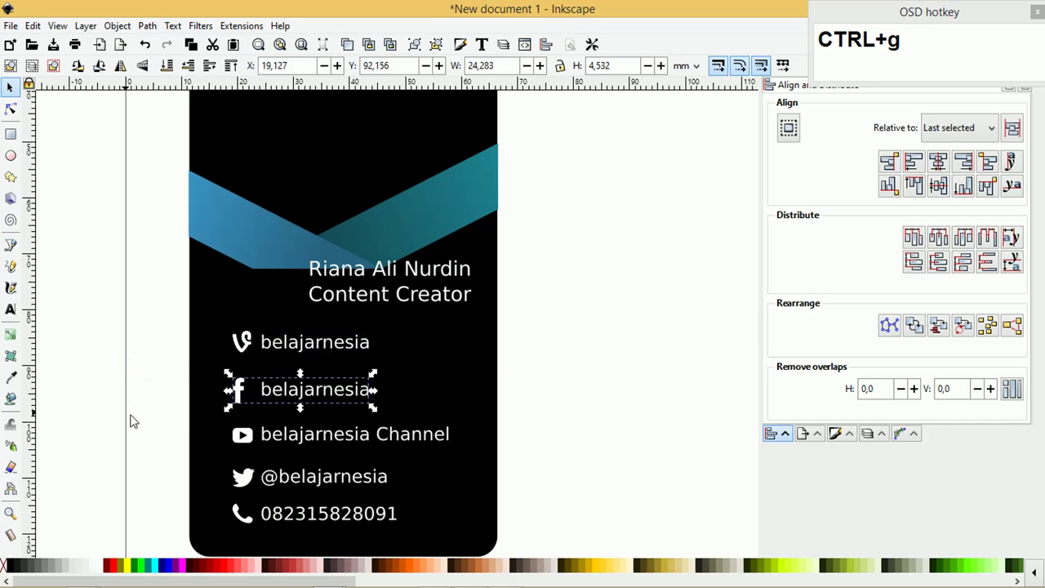
pyautogui.moveTo(113, 402); pyautogui.dragTo(483, 451)
pyautogui.hotkey('ctrl', 'g')
pyautogui.moveTo(133, 458); pyautogui.dragTo(456, 499)
pyautogui.hotkey('ctrl', 'g')
pyautogui.moveTo(114, 488); pyautogui.dragTo(472, 540)
pyautogui.hotkey('ctrl', 'g')
# - Move the phone row up just below the Twitter row and distribute the five contact rows with equal vertical gaps
pyautogui.click(609, 526)
pyautogui.moveTo(556, 541); pyautogui.dragTo(131, 316)
pyautogui.click(653, 338)
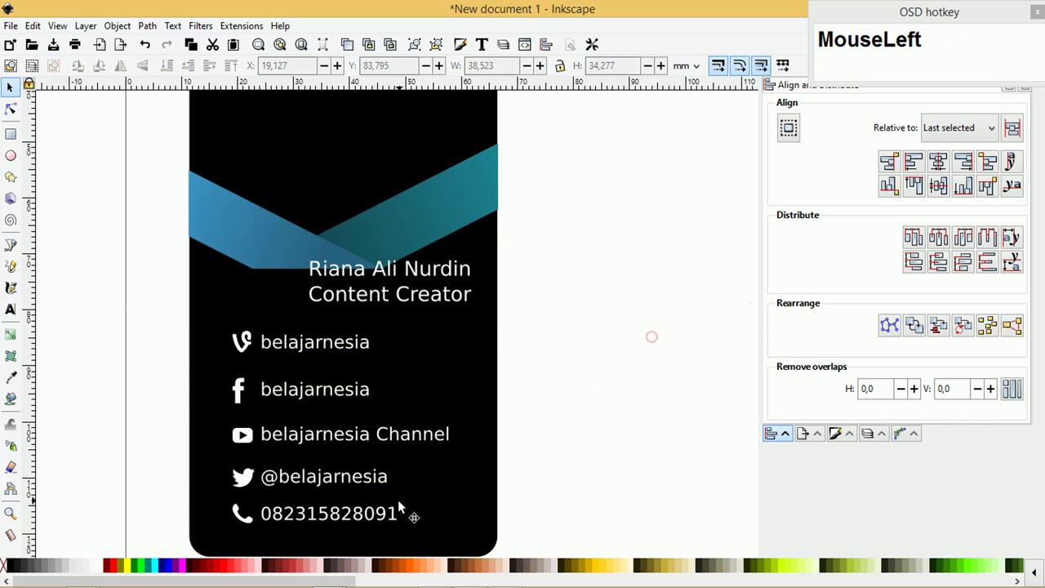
pyautogui.moveTo(387, 526); pyautogui.dragTo(387, 506)
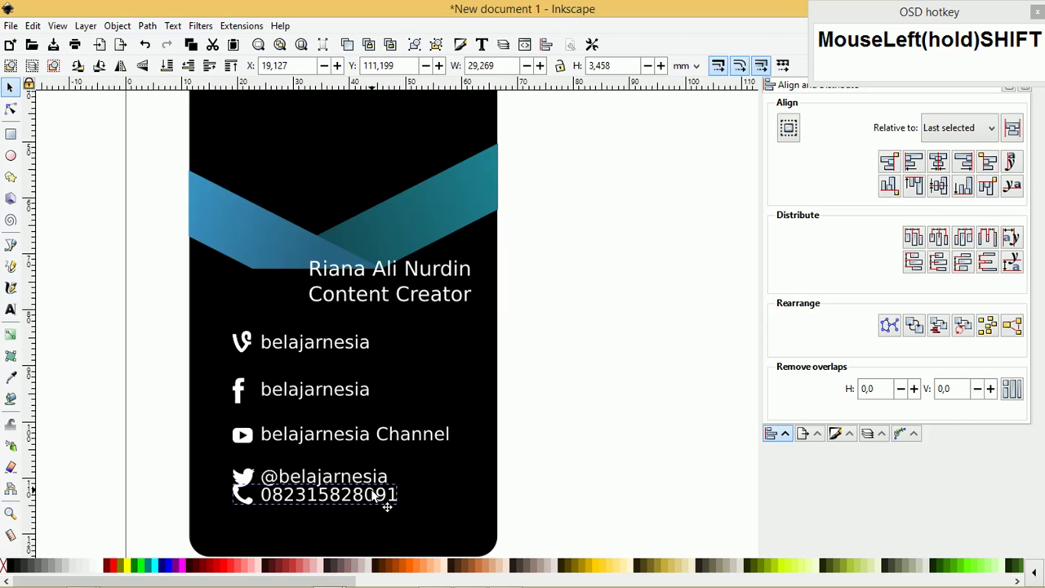
pyautogui.click(607, 474)
pyautogui.moveTo(594, 524); pyautogui.dragTo(186, 321)
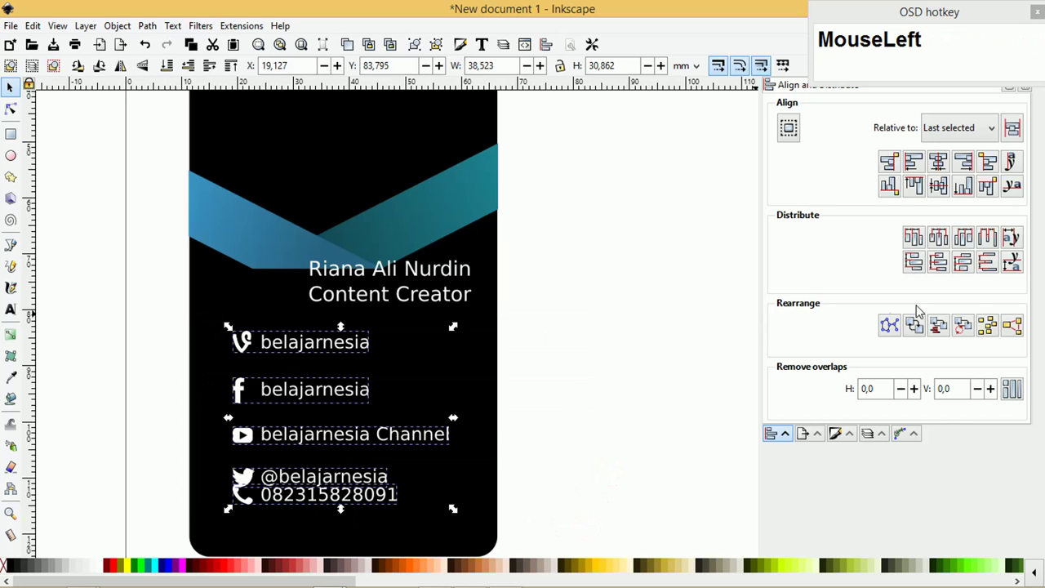
pyautogui.click(986, 263)
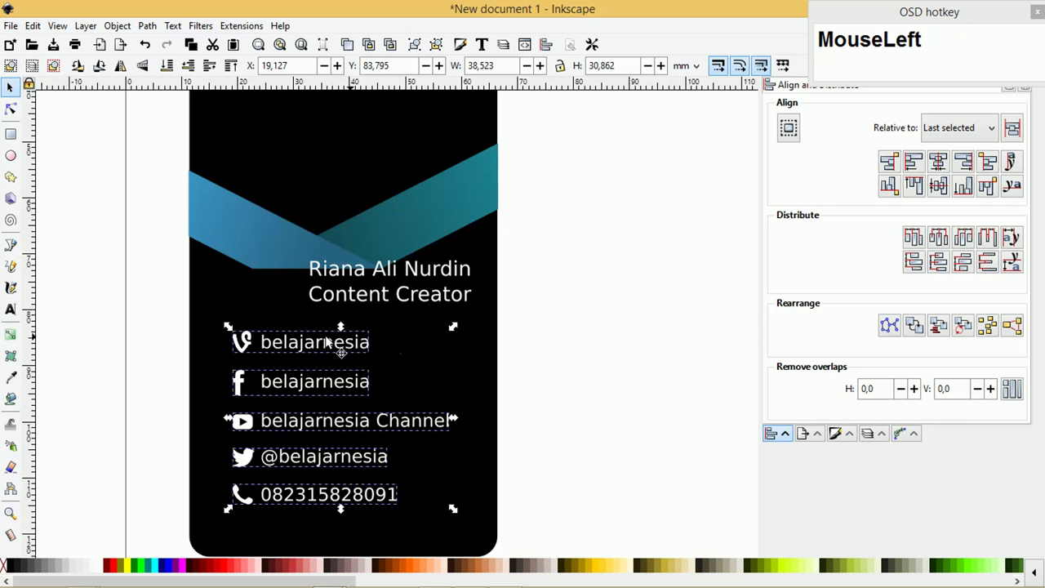
# - Scale the five contact rows down proportionally to about 31 × 25 mm and place them lower on the card, near its left side
pyautogui.moveTo(317, 341); pyautogui.dragTo(311, 367)
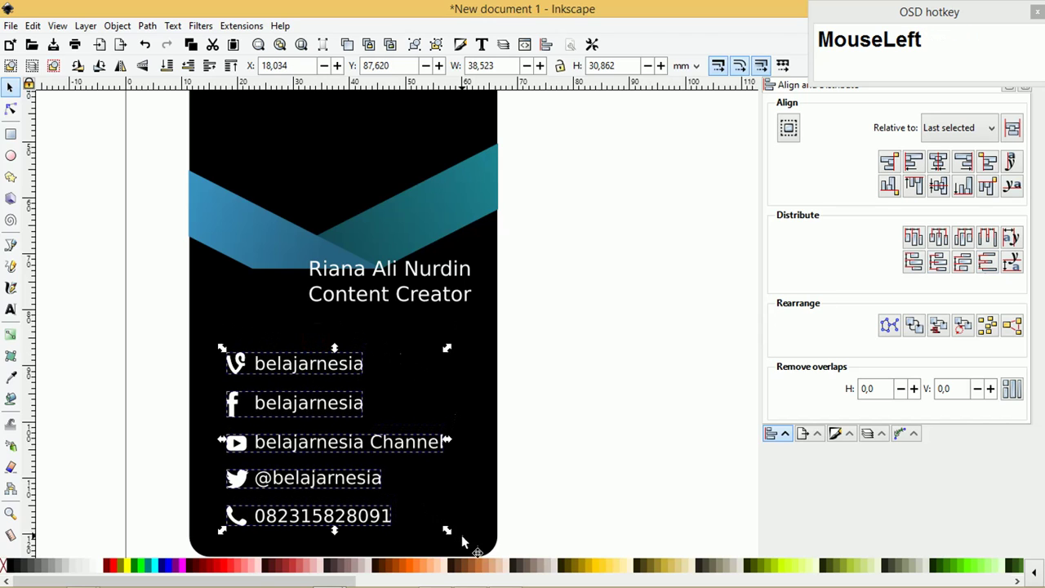
pyautogui.moveTo(449, 537); pyautogui.dragTo(415, 505)
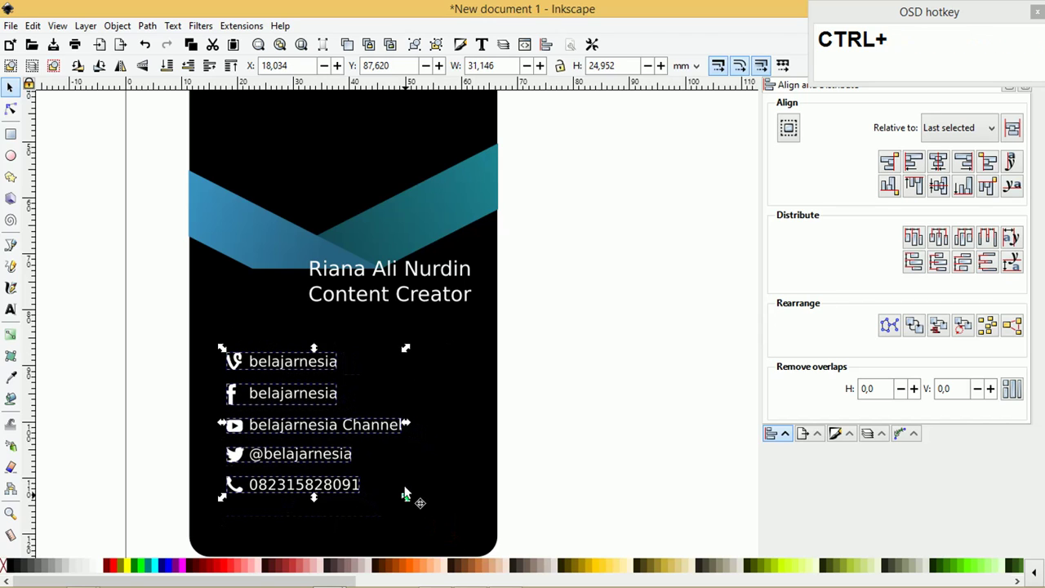
pyautogui.moveTo(412, 431); pyautogui.dragTo(369, 421)
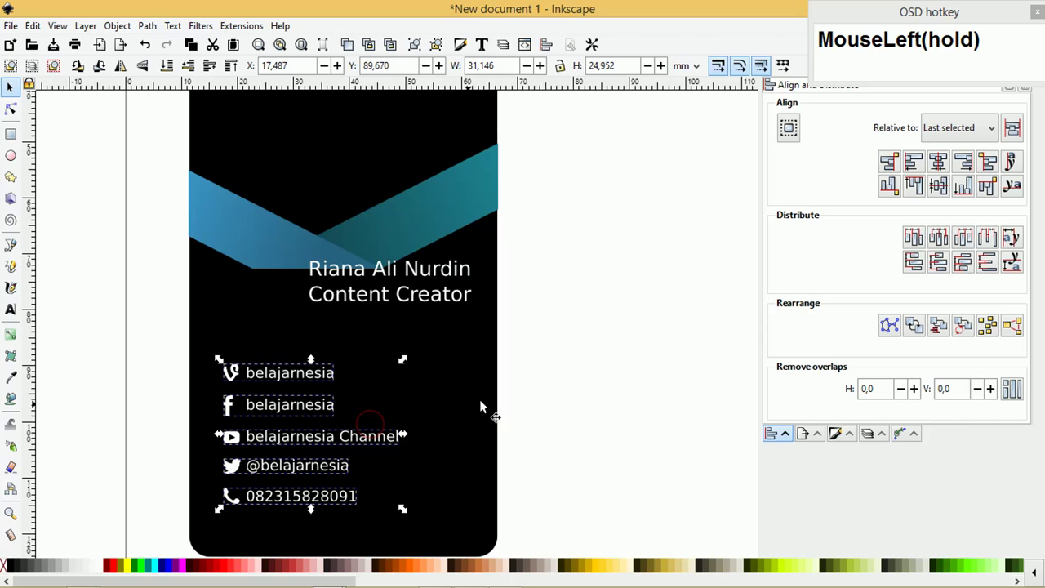
# - Move the name and job title text block just below the blue and teal ribbons
pyautogui.click(440, 302)
pyautogui.click(433, 300)
pyautogui.moveTo(433, 302); pyautogui.dragTo(374, 328)
# - Set the name line of the text block to the Bree Serif font at 14 pt
pyautogui.doubleClick(360, 287)
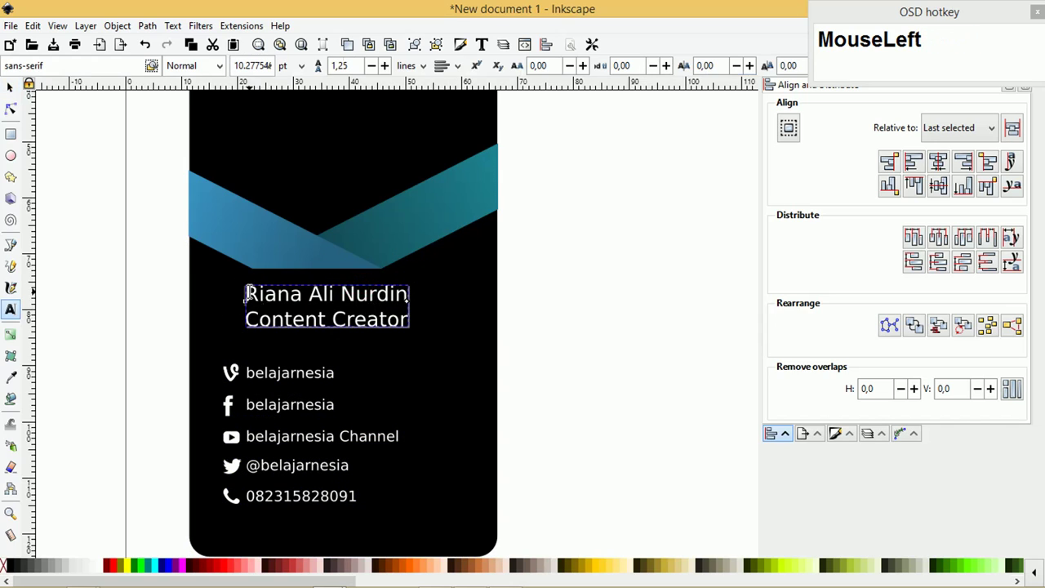
pyautogui.moveTo(245, 294); pyautogui.dragTo(413, 296)
pyautogui.click(69, 65)
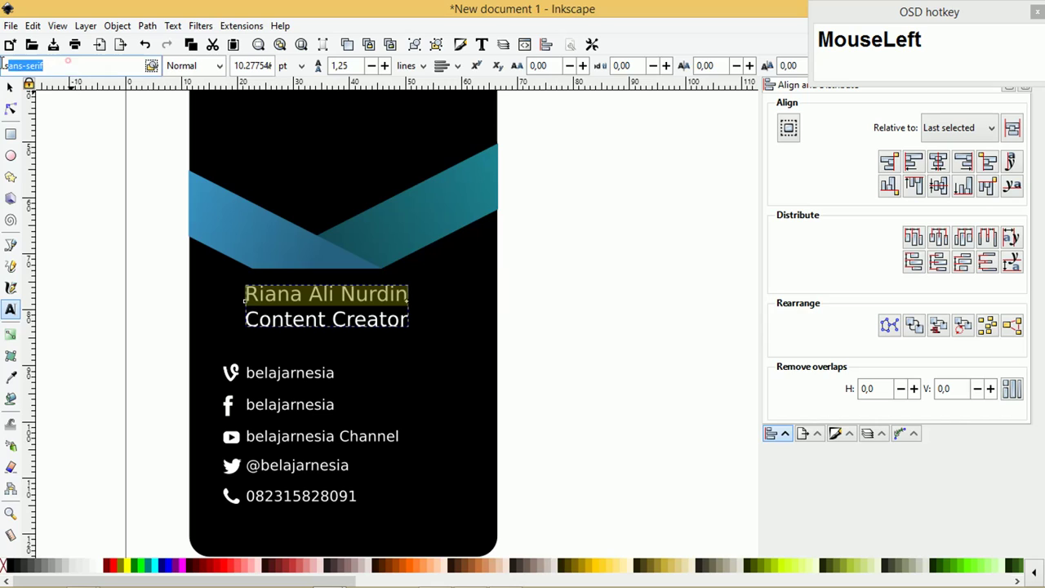
pyautogui.write('bre')
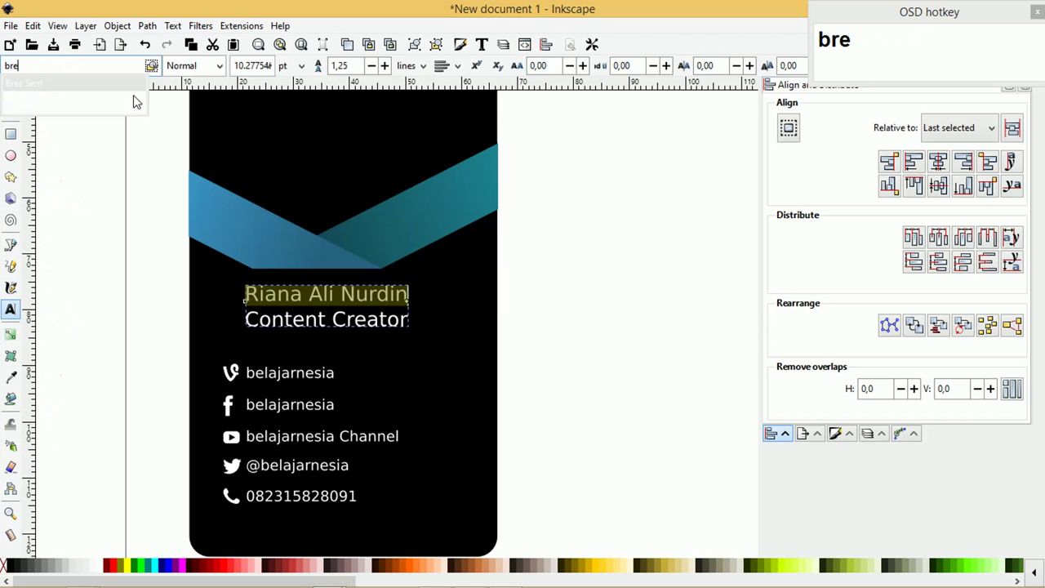
pyautogui.click(108, 85)
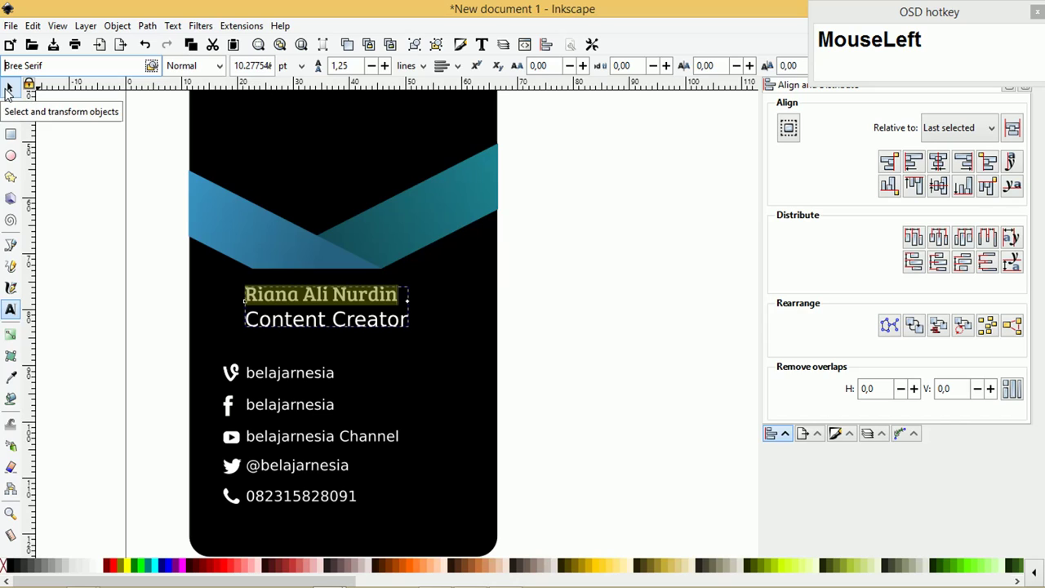
pyautogui.click(301, 70)
pyautogui.click(269, 70)
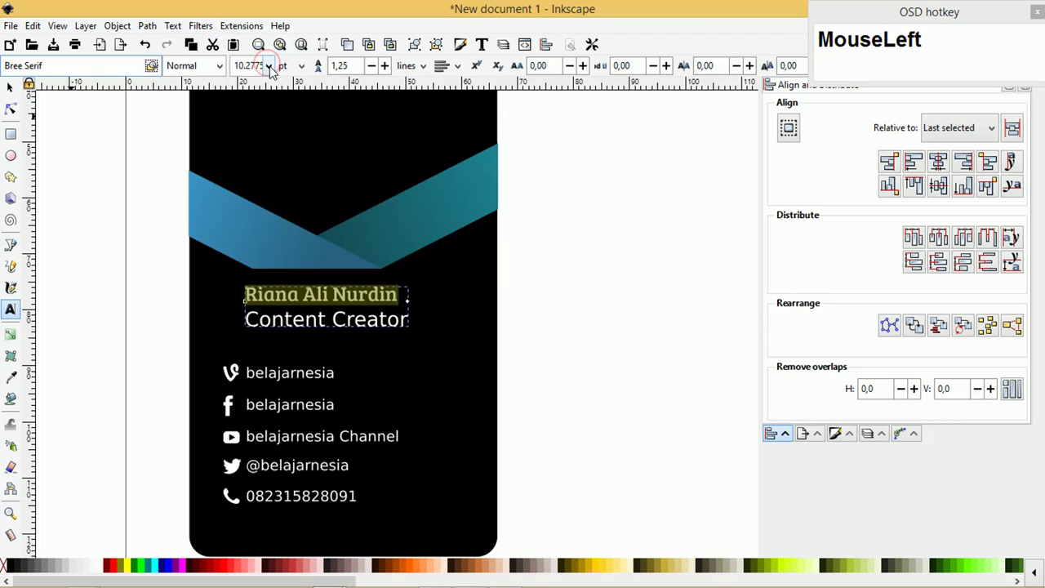
pyautogui.click(266, 68)
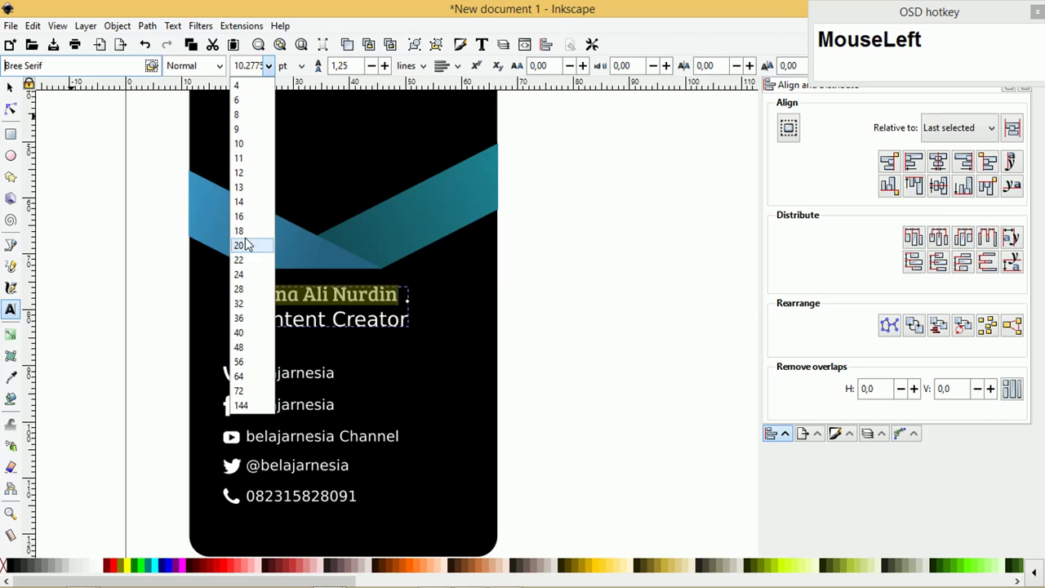
pyautogui.click(242, 205)
# - Make the "Content Creator" line bold and set its font size to 9 pt
pyautogui.moveTo(284, 321); pyautogui.dragTo(410, 321)
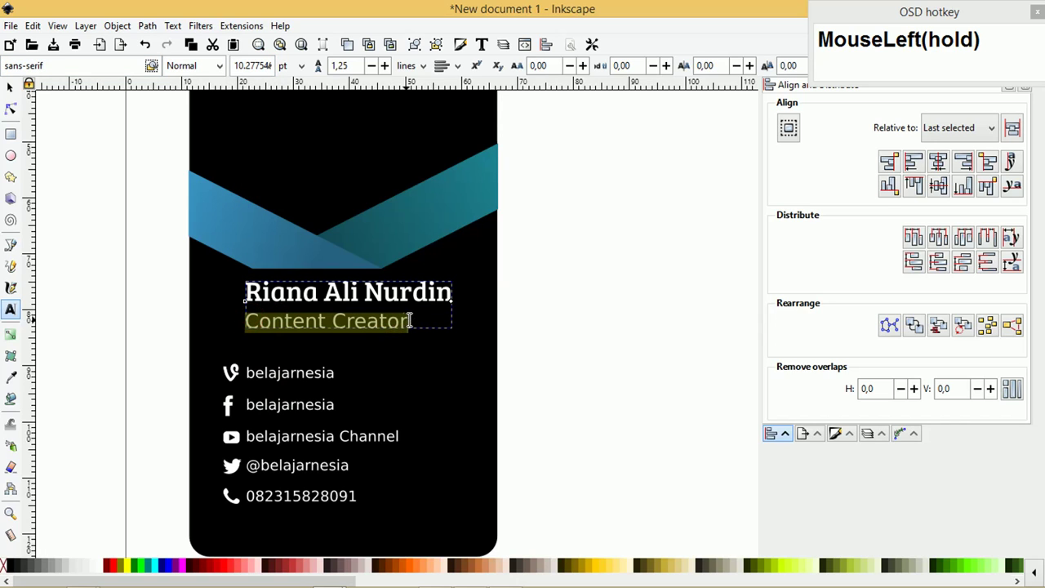
pyautogui.click(222, 66)
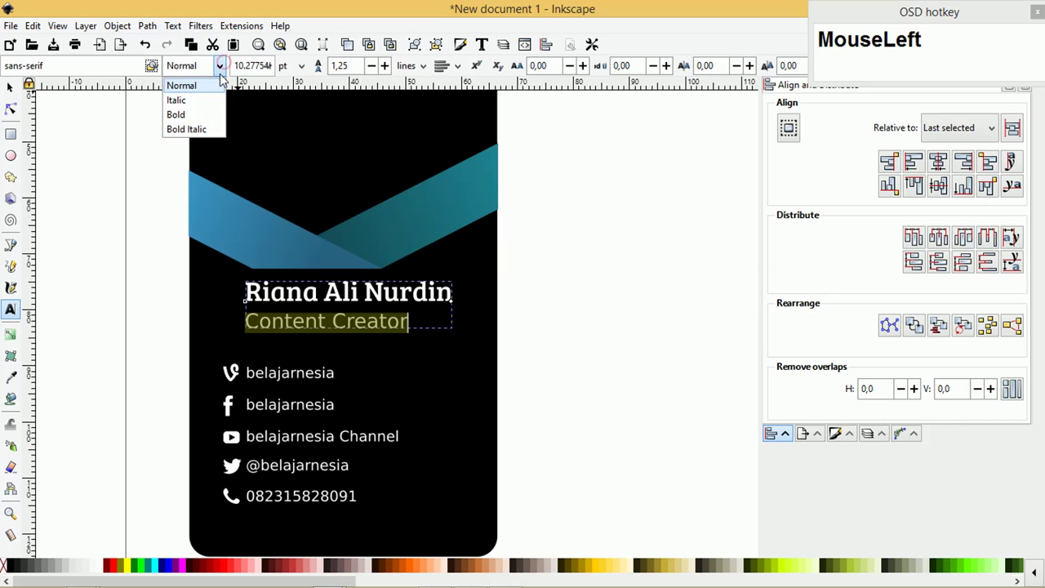
pyautogui.click(204, 115)
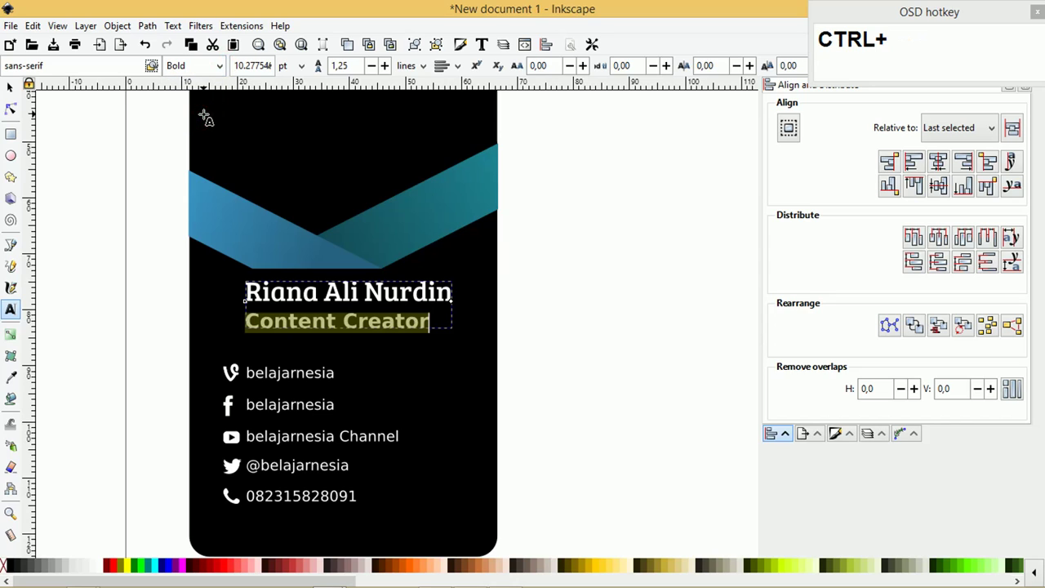
pyautogui.click(270, 67)
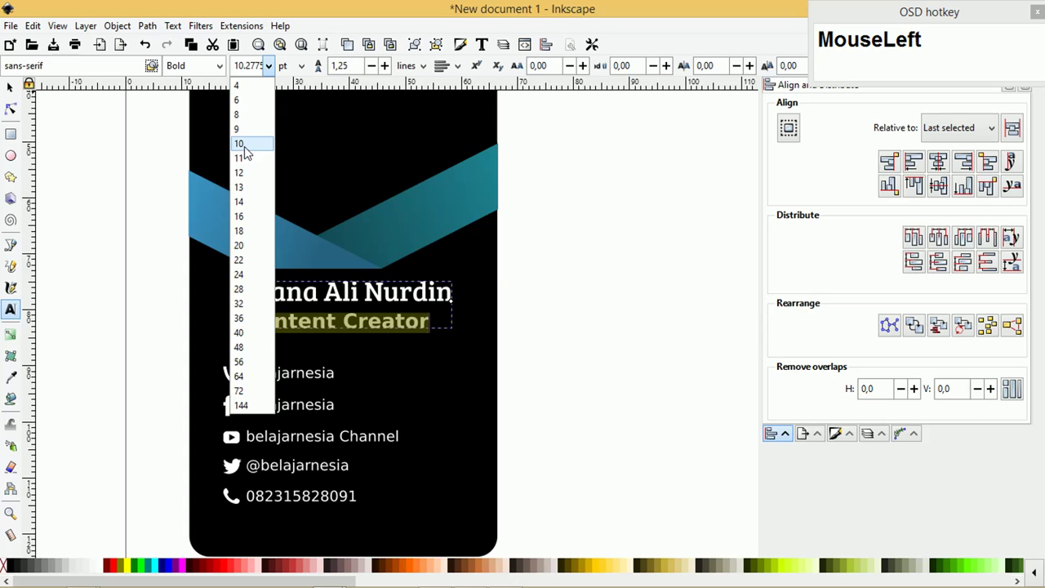
pyautogui.click(237, 129)
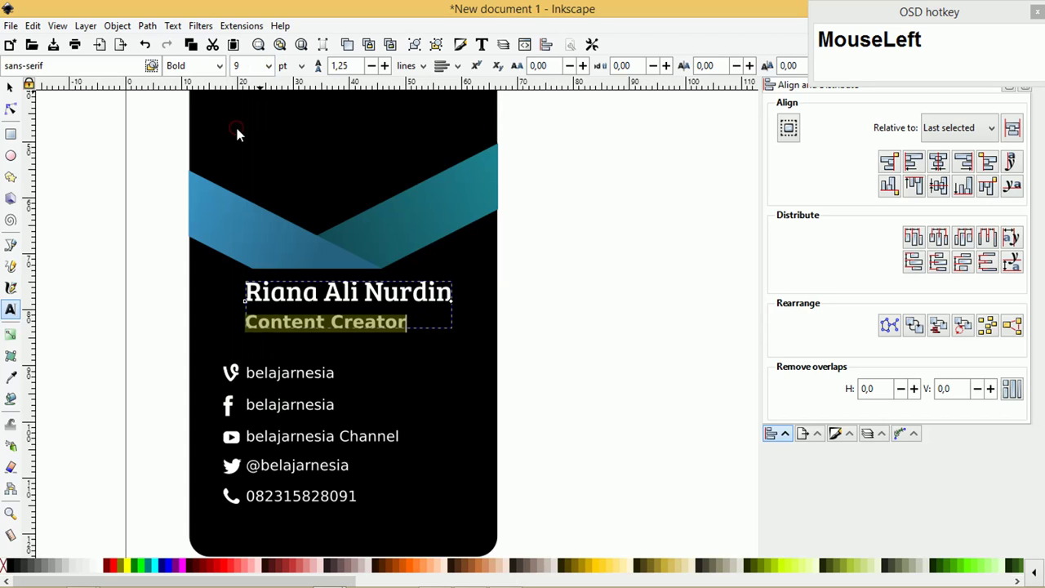
# - Reduce the line spacing of the whole name and job title text to 0.85
pyautogui.click(304, 307)
pyautogui.click(250, 320)
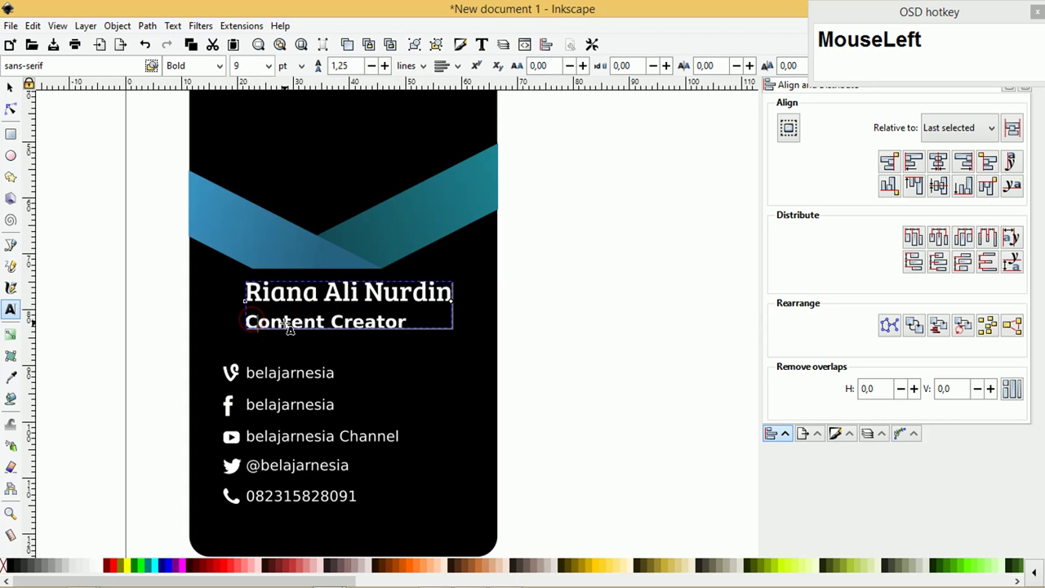
pyautogui.moveTo(246, 321); pyautogui.dragTo(441, 321)
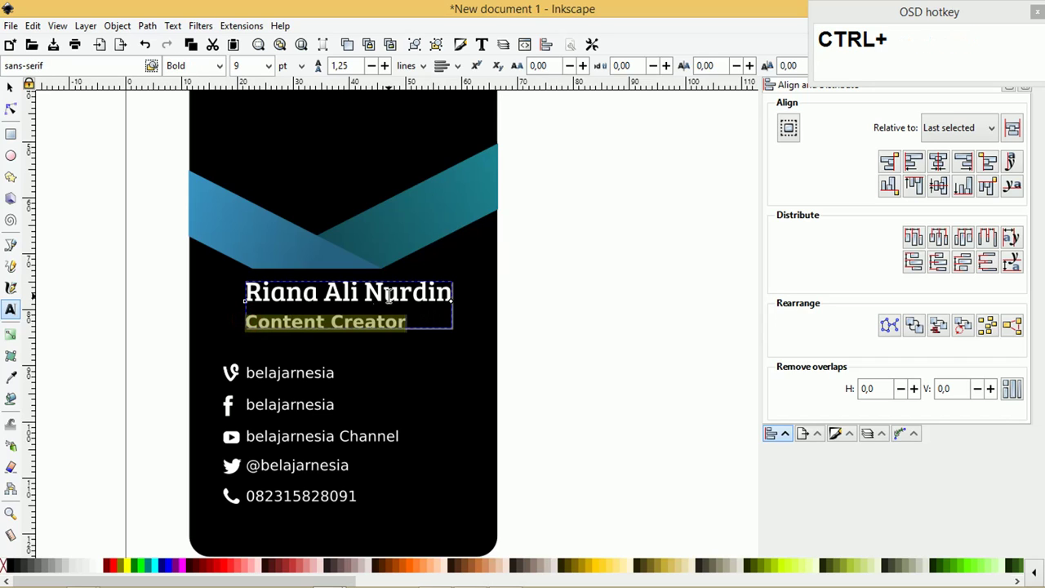
pyautogui.hotkey('ctrl', 'a')
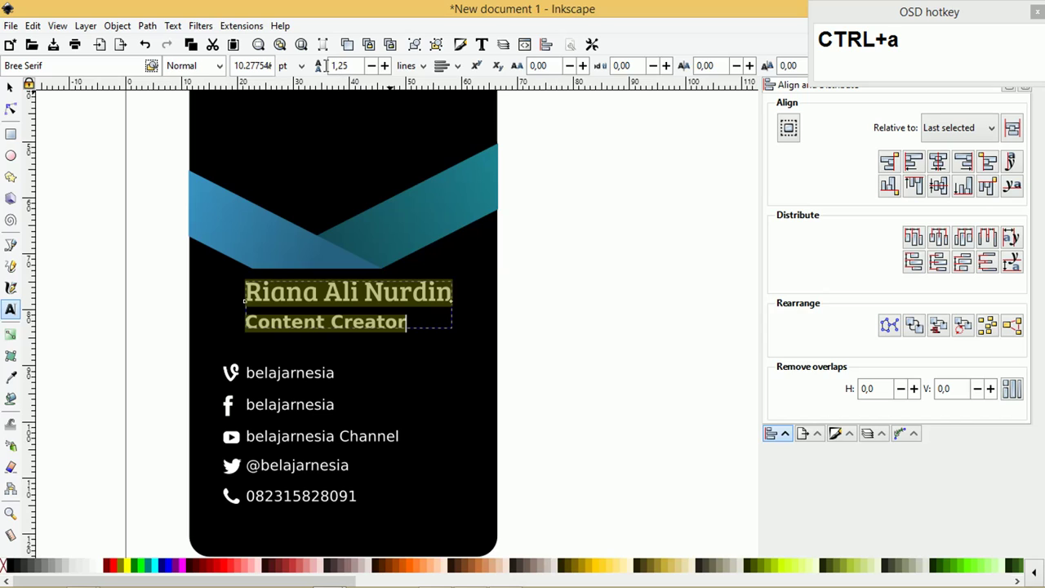
pyautogui.click(370, 68)
pyautogui.click(369, 69)
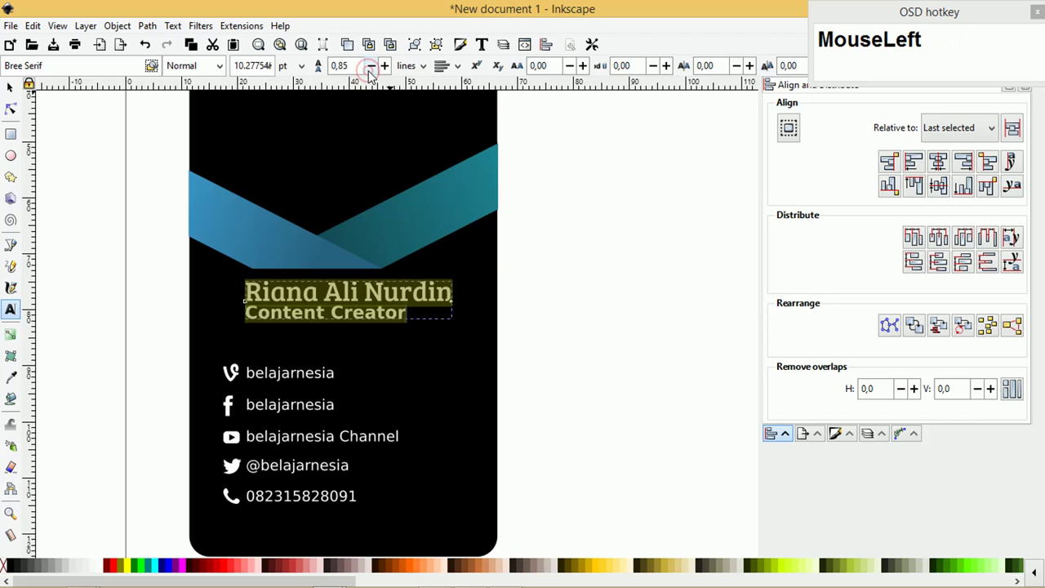
pyautogui.click(370, 68)
pyautogui.click(385, 67)
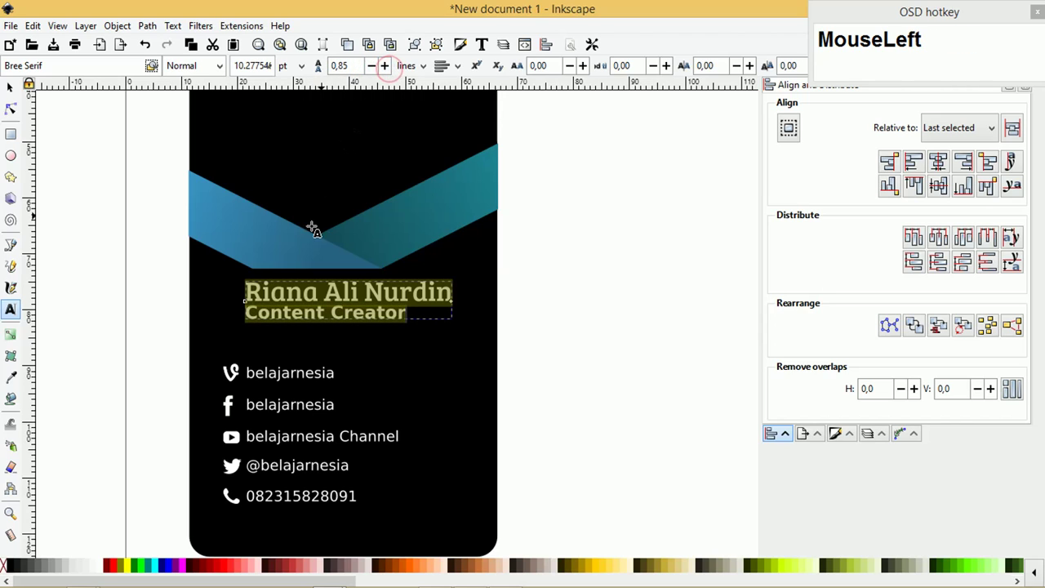
# - Center-align both lines of the name and job title text
pyautogui.click(325, 310)
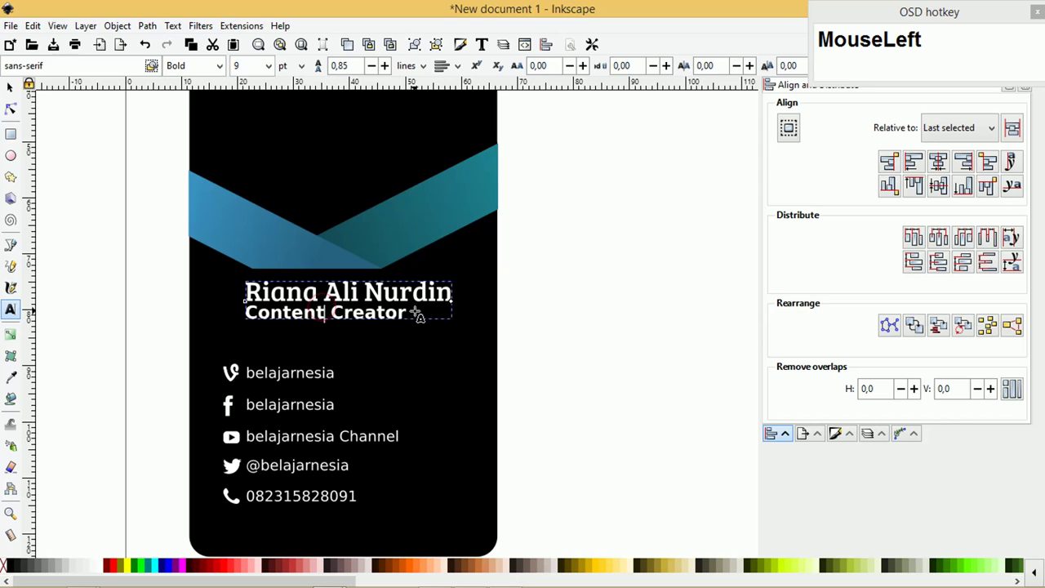
pyautogui.click(415, 311)
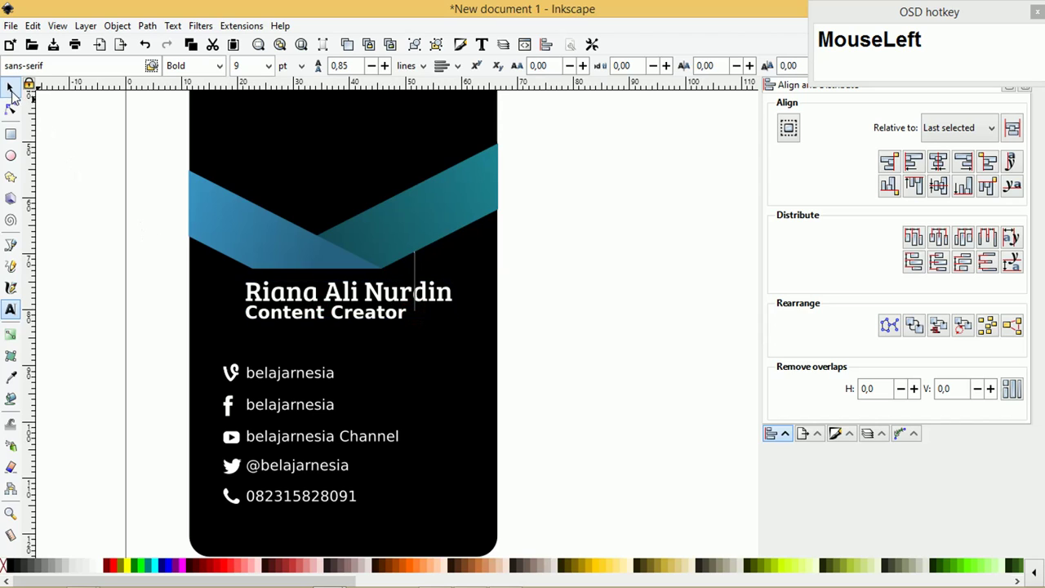
pyautogui.click(278, 294)
pyautogui.hotkey('ctrl', 'a')
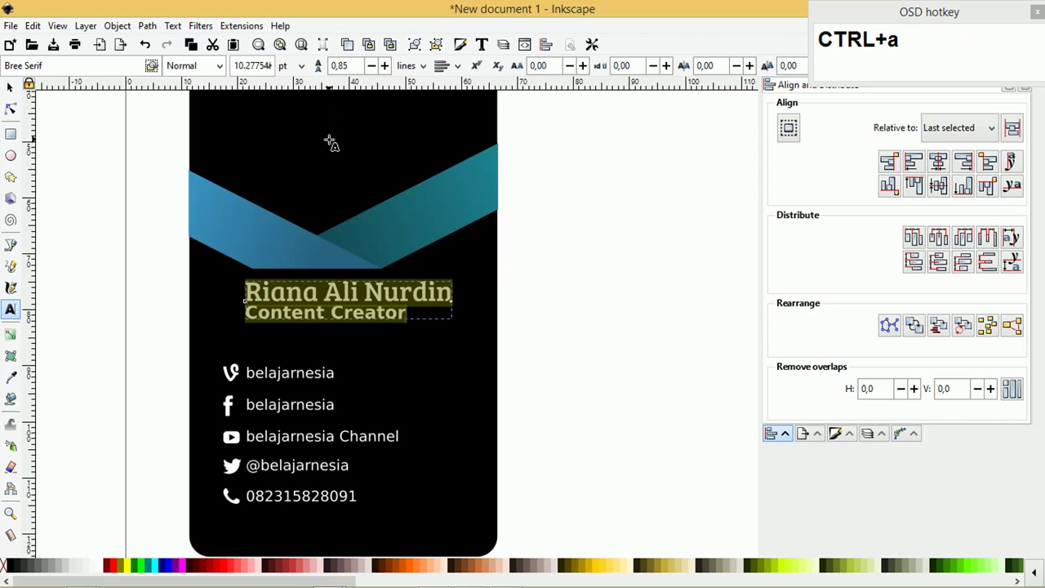
pyautogui.click(446, 67)
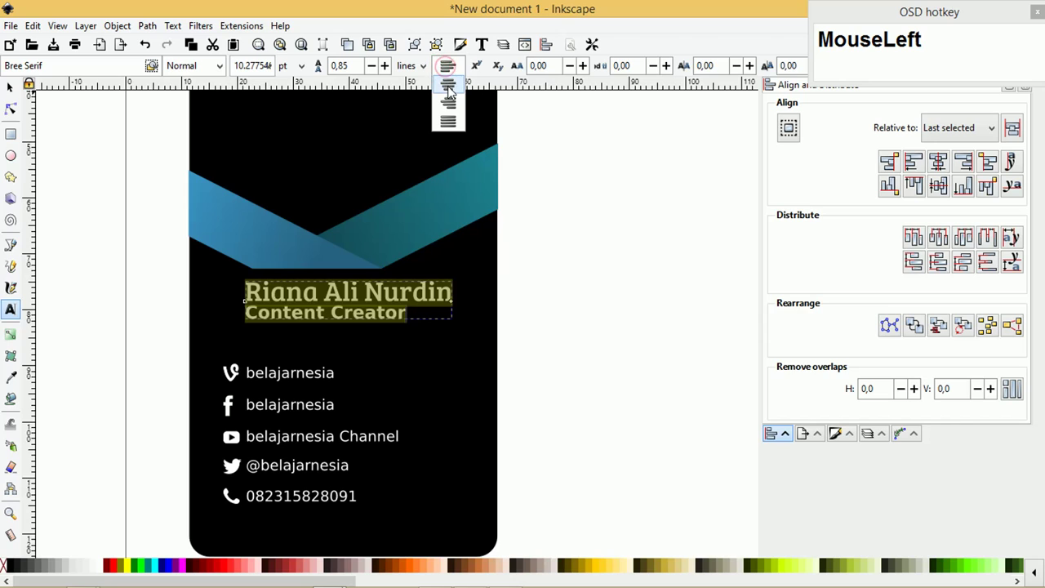
pyautogui.click(448, 84)
pyautogui.click(11, 89)
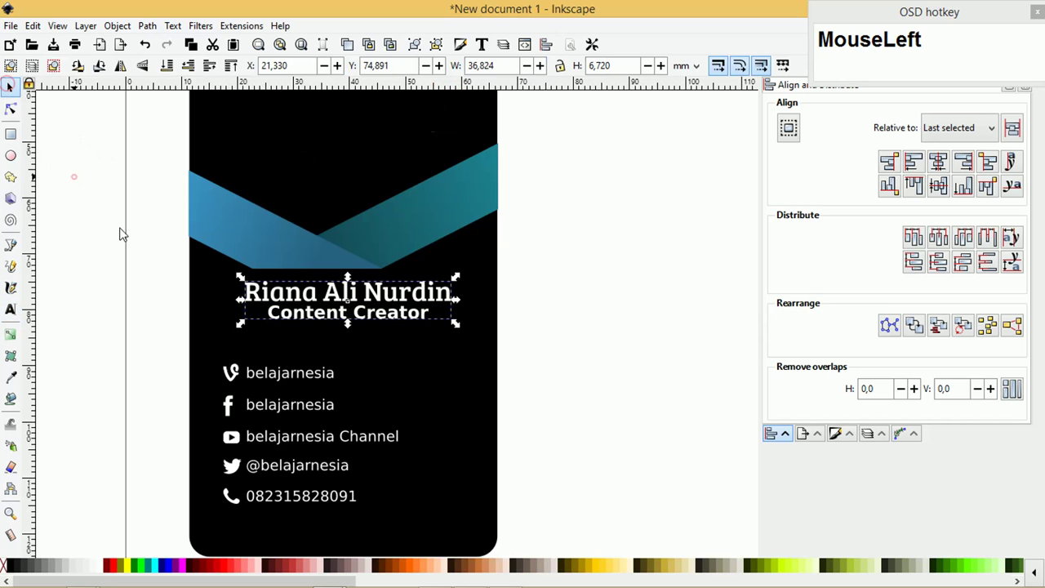
# - Enlarge the name and job title text to about 44 × 8 mm and position it between the ribbons and the contact rows
pyautogui.click(73, 175)
pyautogui.moveTo(411, 306); pyautogui.dragTo(390, 322)
pyautogui.moveTo(435, 296)
pyautogui.mouseDown()
pyautogui.moveTo(452, 285)
pyautogui.moveTo(456, 312)
pyautogui.moveTo(432, 307)
pyautogui.mouseUp()
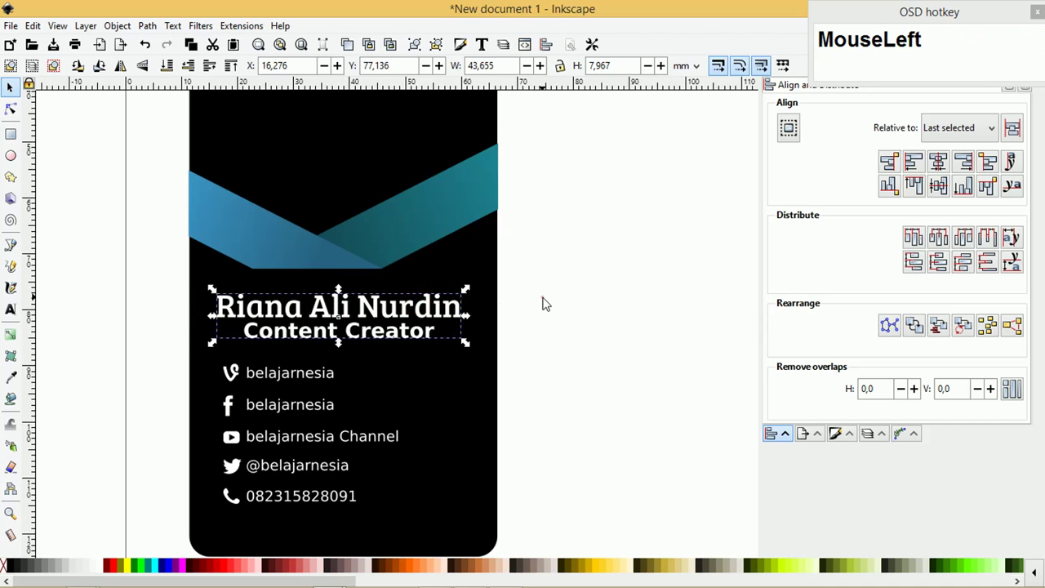
# - Duplicate the teal ribbon and place the copy diagonally across the card's lower-right corner, overhanging its edges
pyautogui.click(544, 299)
pyautogui.keyDown('ctrl'); pyautogui.scroll(-1, 458, 272); pyautogui.keyUp('ctrl')
pyautogui.click(434, 226)
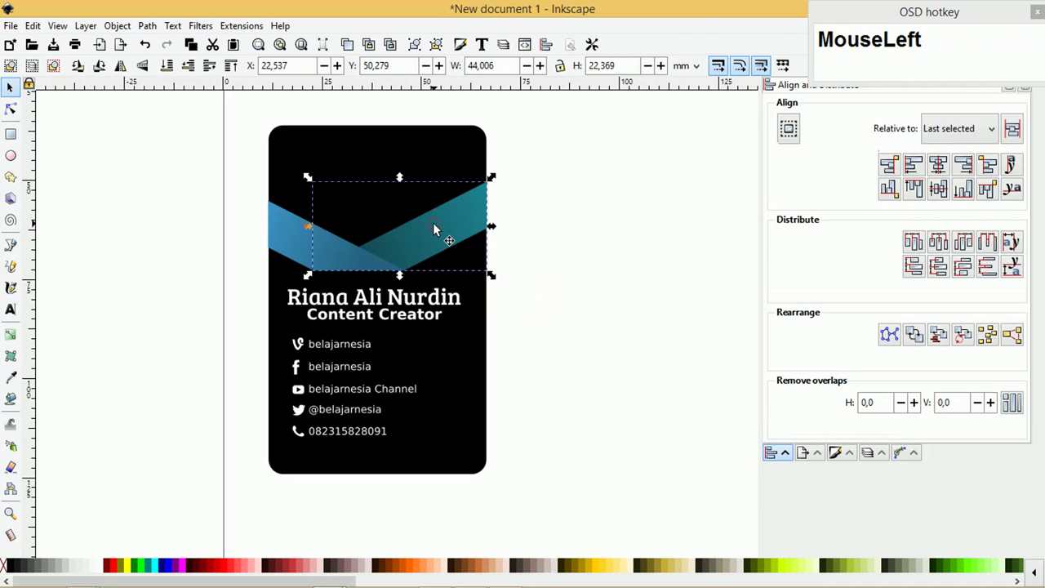
pyautogui.hotkey('ctrl', 'd')
pyautogui.scroll(-3, 471, 258)
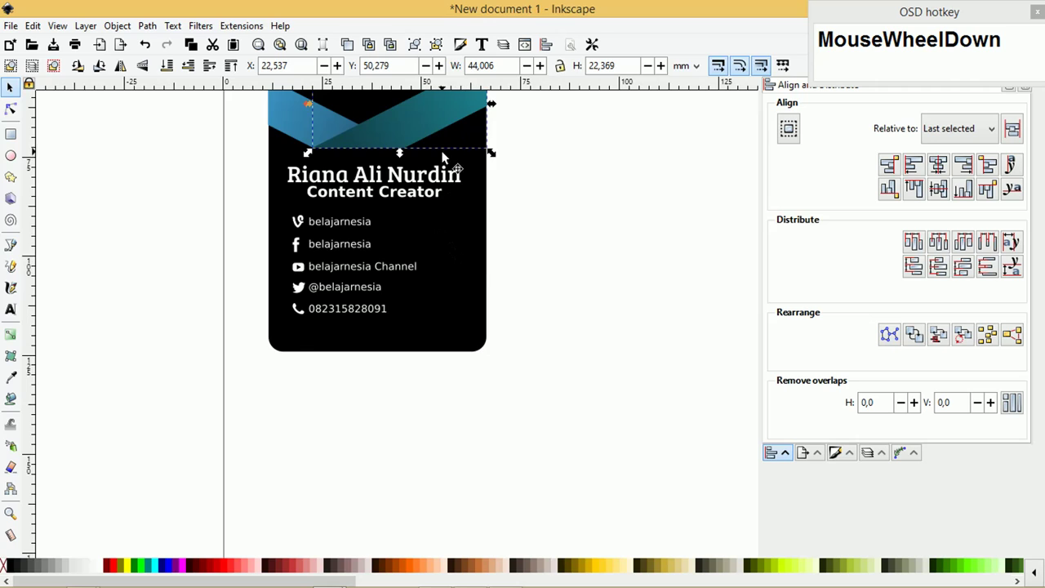
pyautogui.scroll(2, 470, 190)
pyautogui.moveTo(439, 171); pyautogui.dragTo(497, 399)
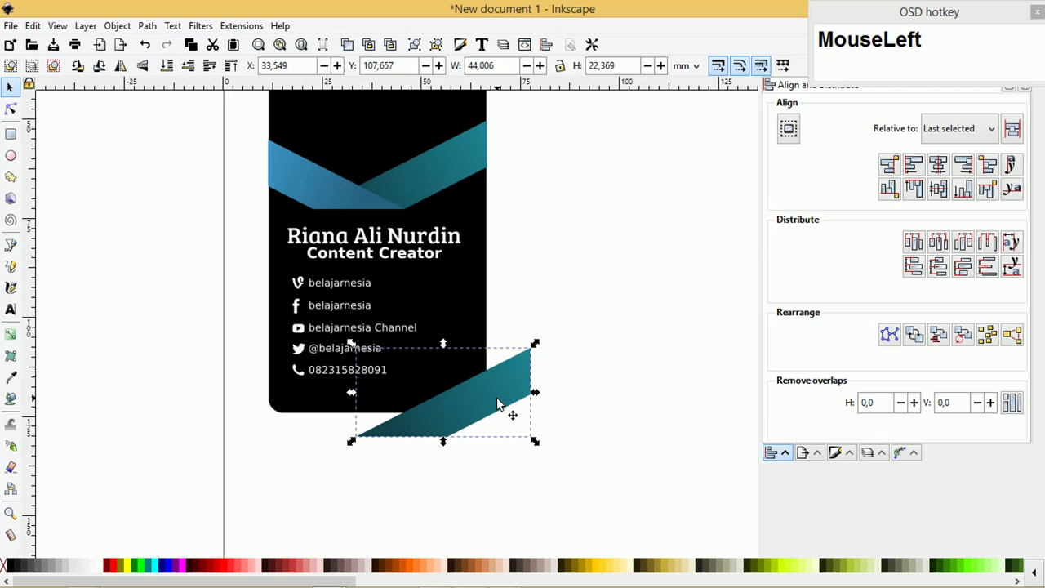
pyautogui.click(581, 350)
pyautogui.moveTo(511, 376); pyautogui.dragTo(508, 374)
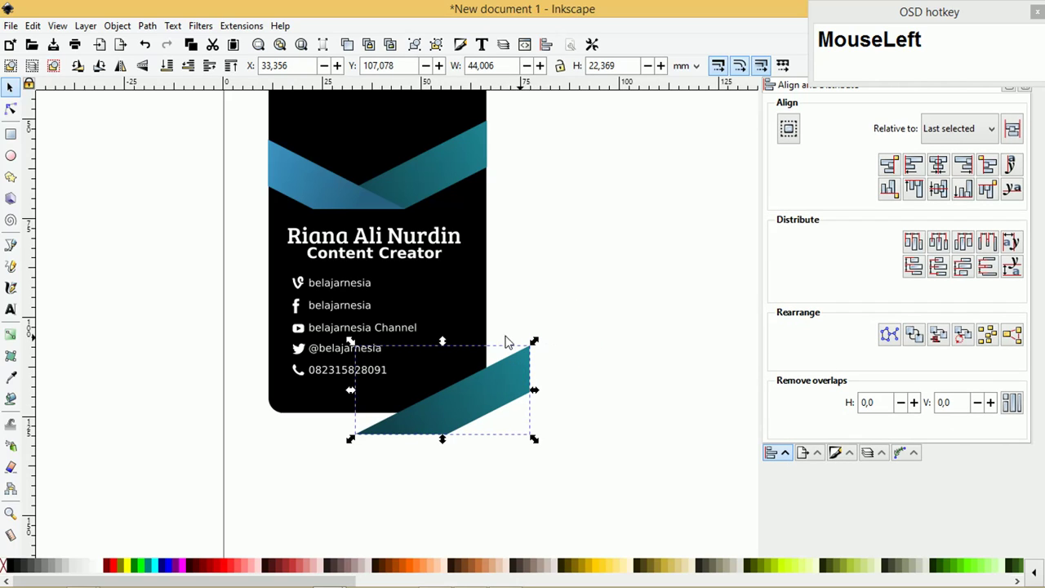
# - Duplicate the black card background, raise the ribbon copy above it, and intersect the two into a corner piece
pyautogui.click(471, 310)
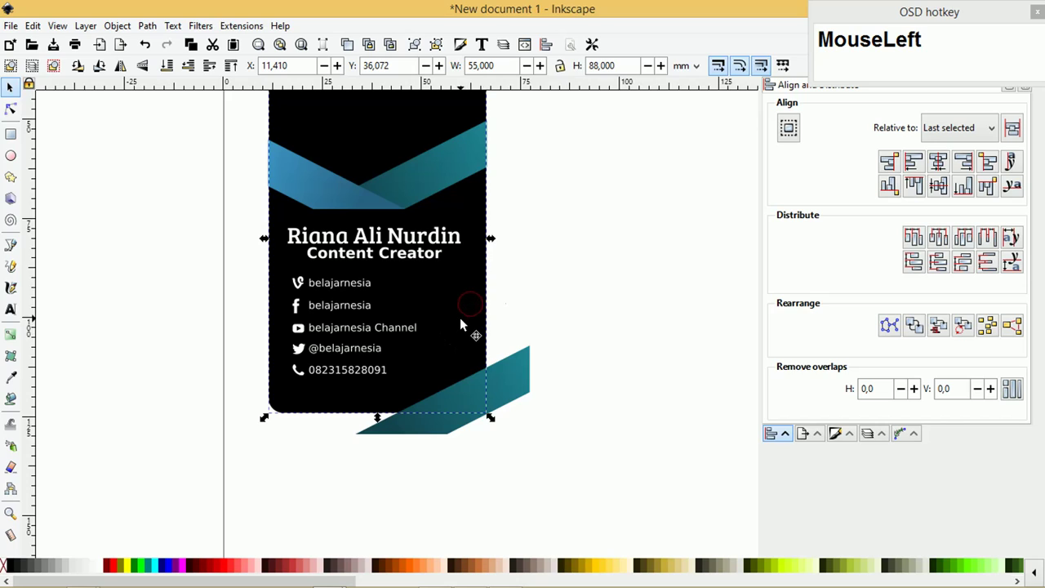
pyautogui.hotkey('ctrl', 'd')
pyautogui.click(595, 360)
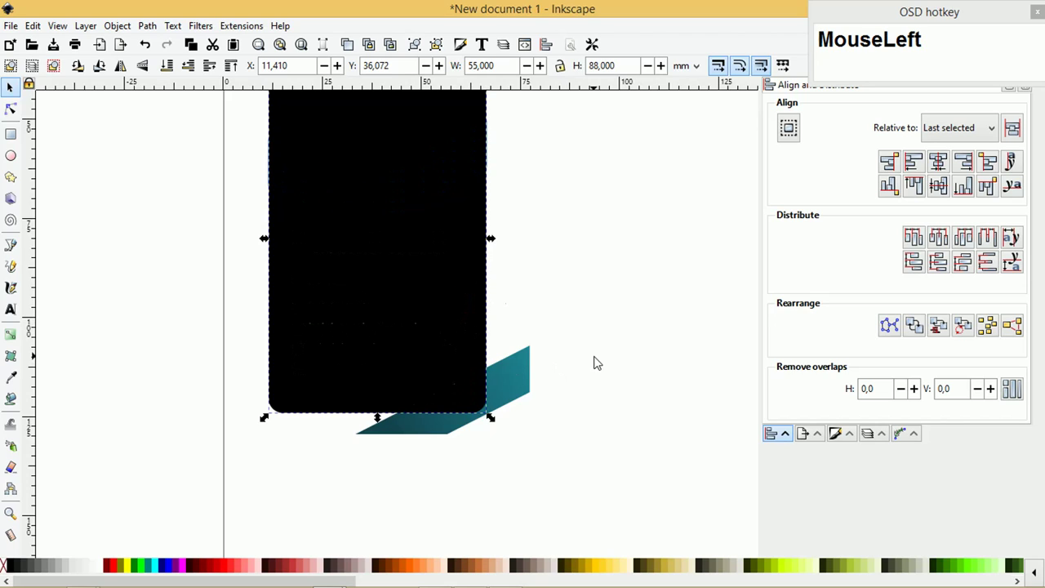
pyautogui.click(522, 359)
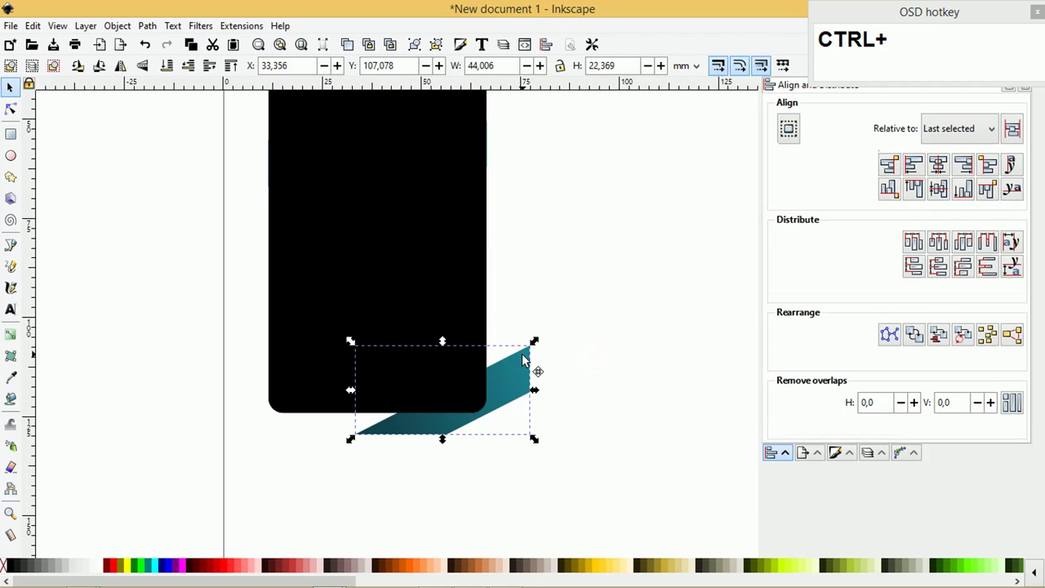
pyautogui.press('Home')
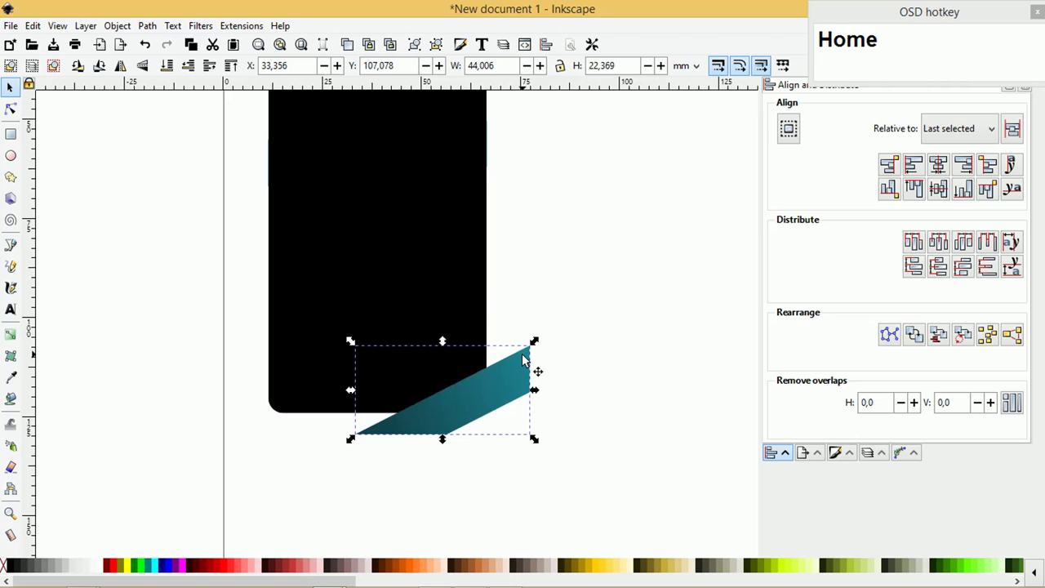
pyautogui.keyDown('shift'); pyautogui.click(475, 325); pyautogui.keyUp('shift')
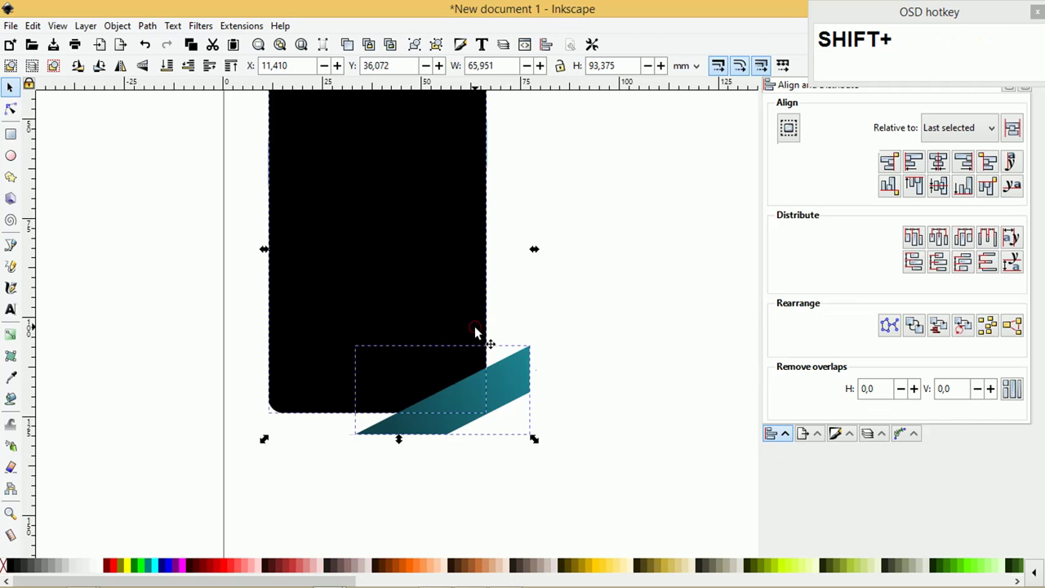
pyautogui.click(147, 26)
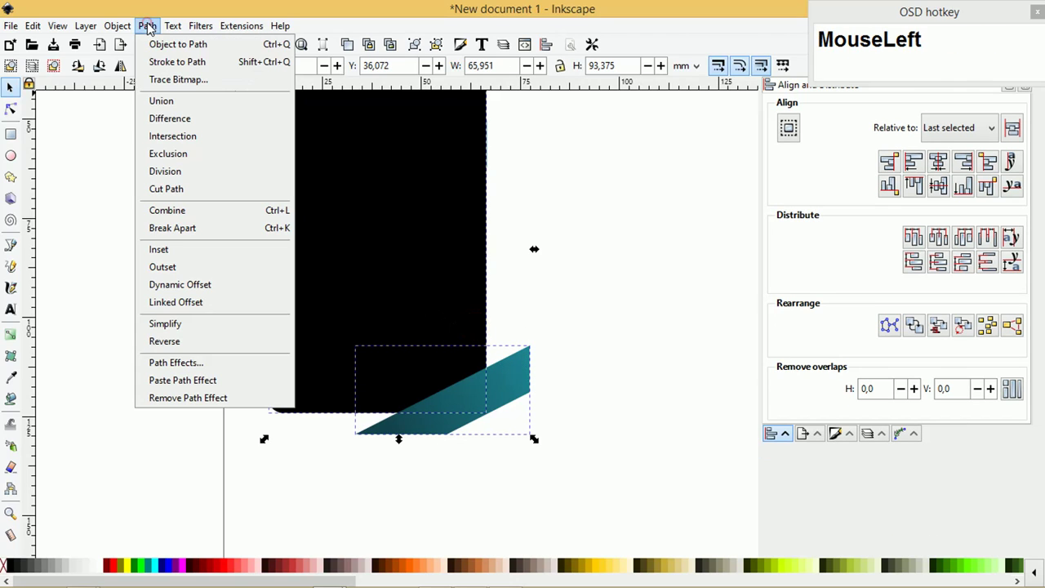
pyautogui.click(189, 135)
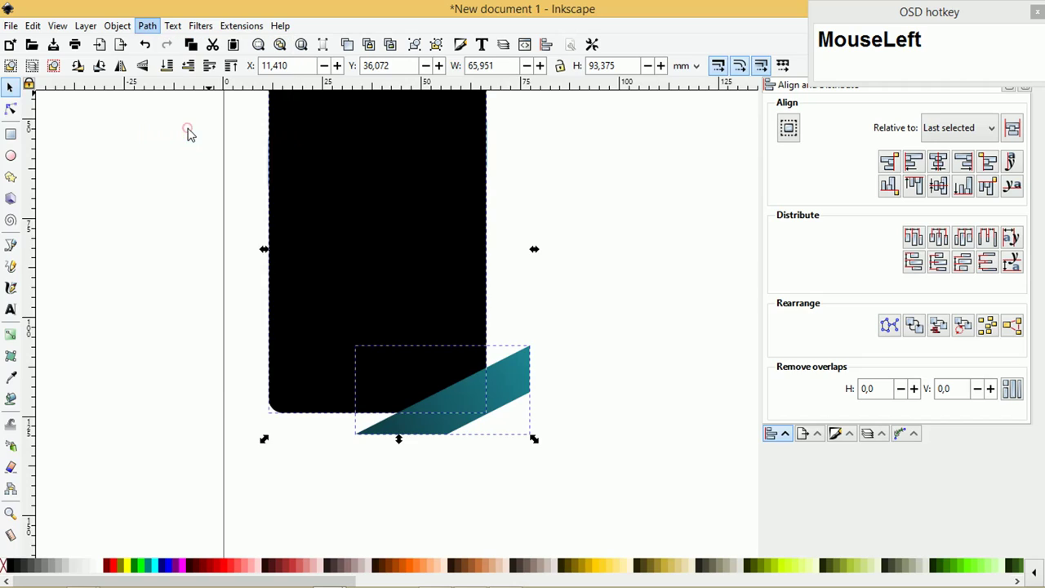
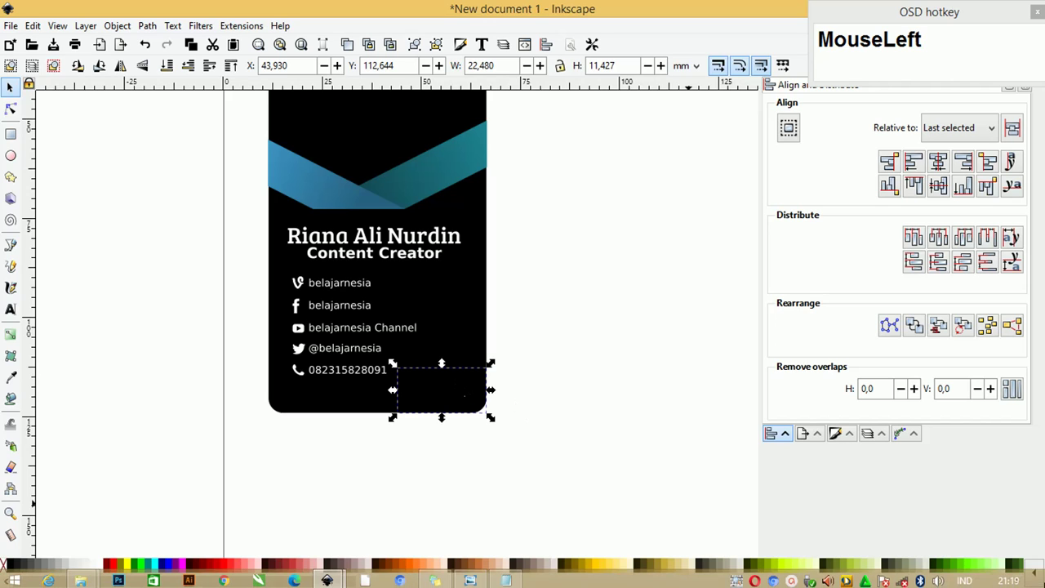
# - Fill the corner piece with the existing blue linear gradient 912
pyautogui.click(840, 436)
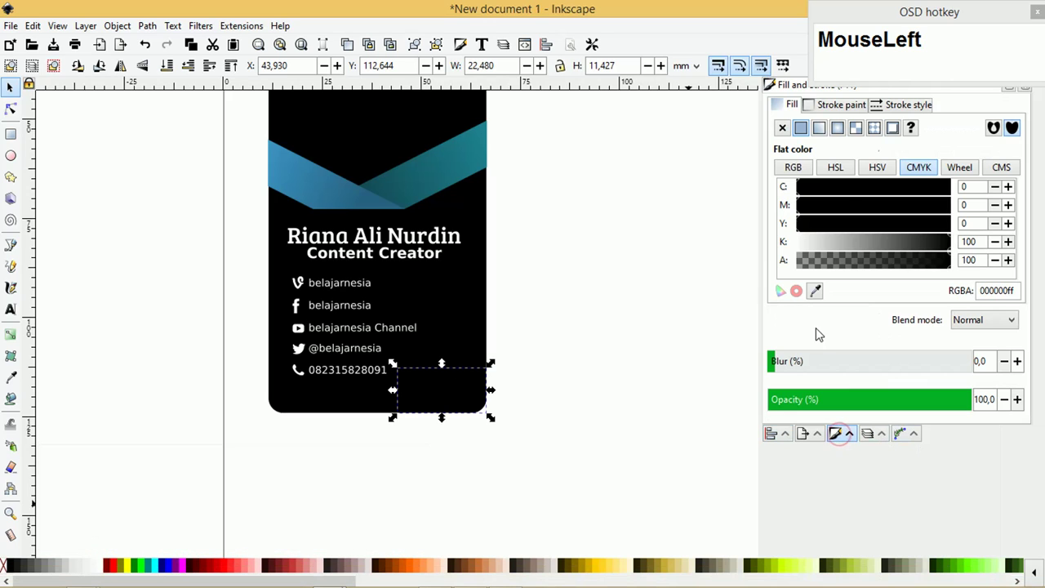
pyautogui.click(819, 127)
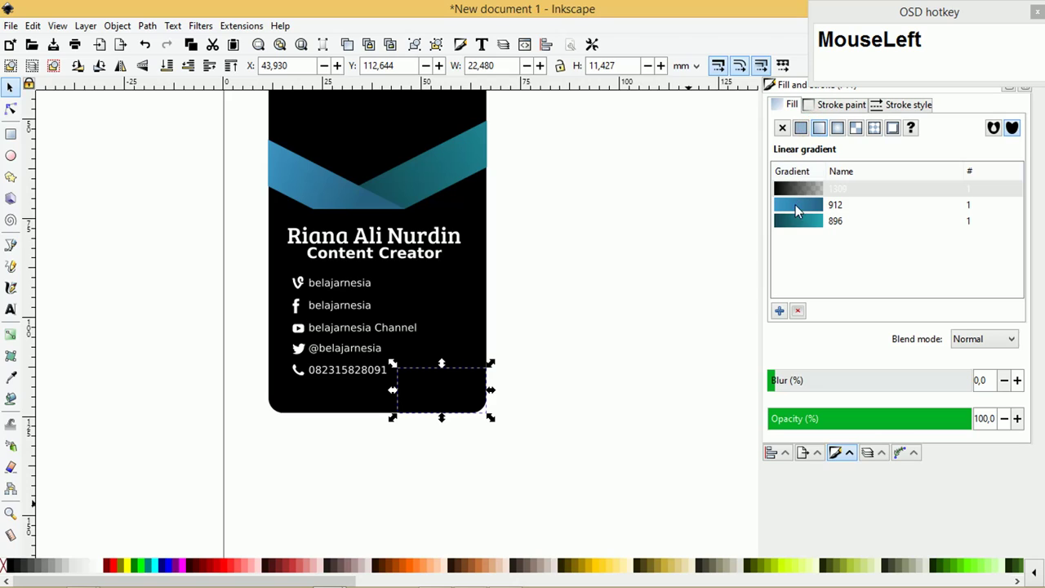
pyautogui.click(796, 206)
pyautogui.scroll(2, 537, 232)
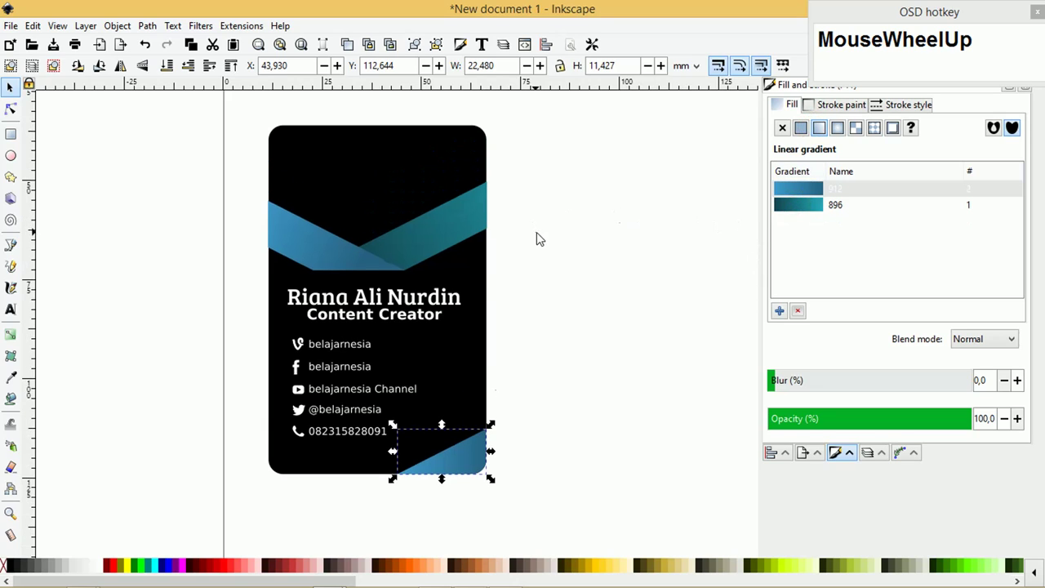
pyautogui.click(584, 249)
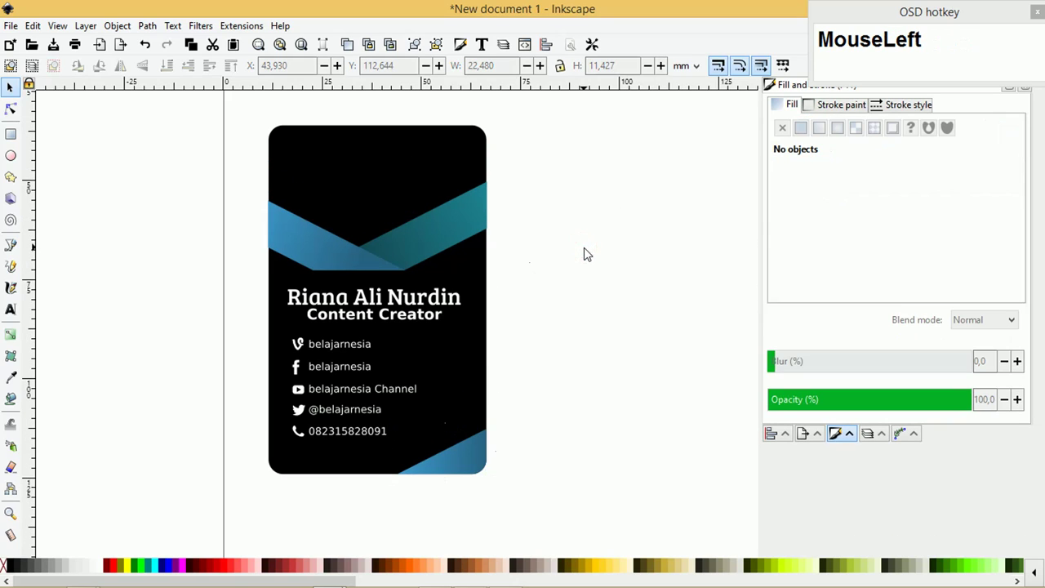
# - Duplicate the blue and teal ribbons together and merge the copies into one shape with Union
pyautogui.click(445, 224)
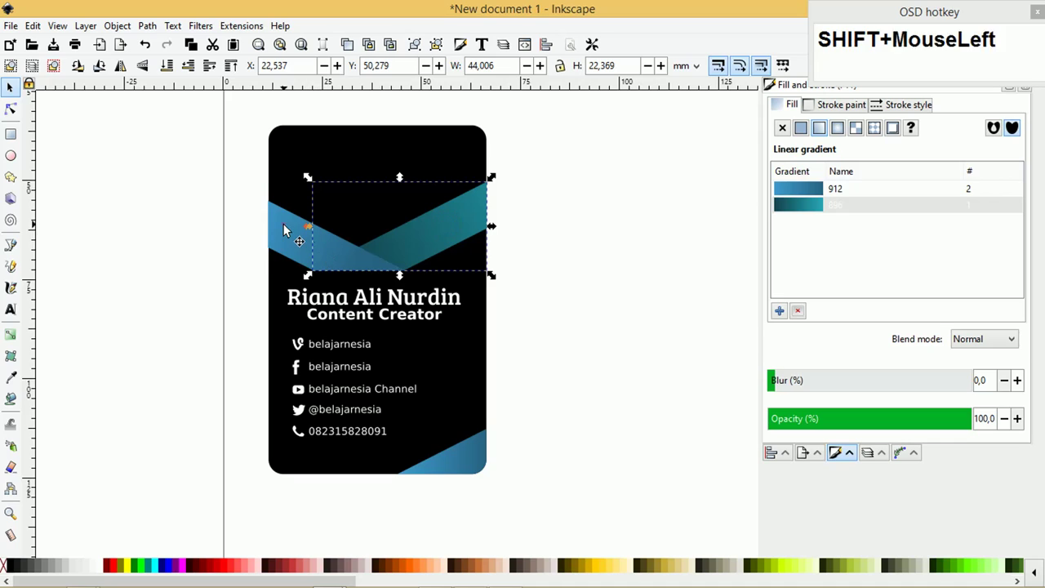
pyautogui.keyDown('shift'); pyautogui.click(284, 224); pyautogui.keyUp('shift')
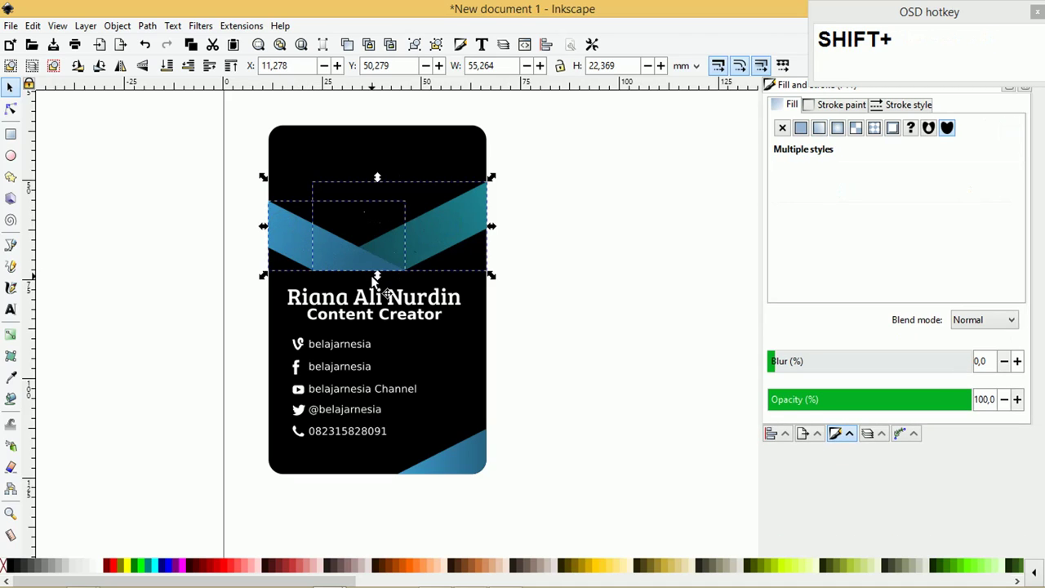
pyautogui.hotkey('ctrl', 'd')
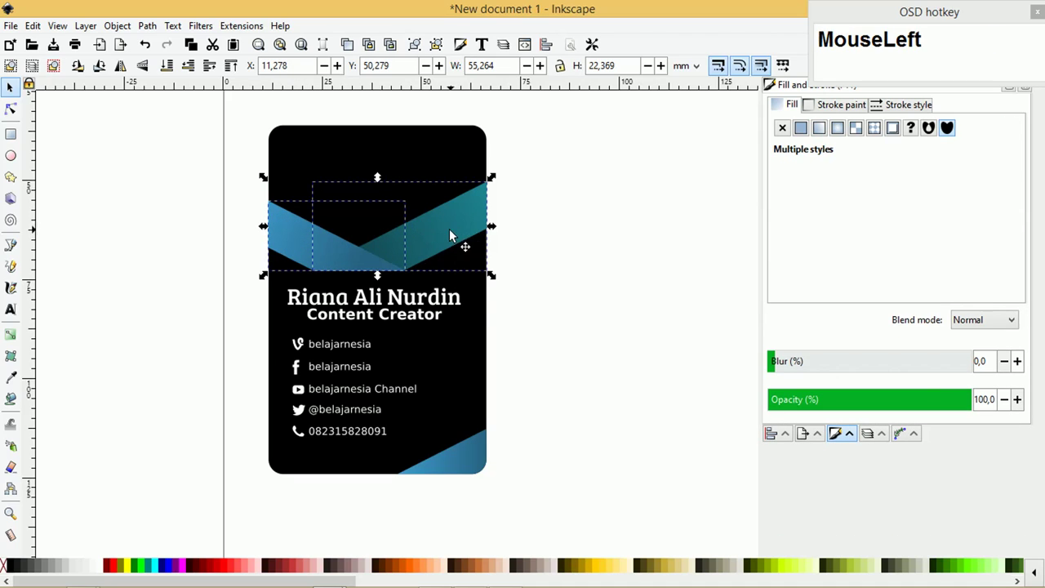
pyautogui.moveTo(467, 244); pyautogui.dragTo(570, 288)
pyautogui.hotkey('ctrl', 'z')
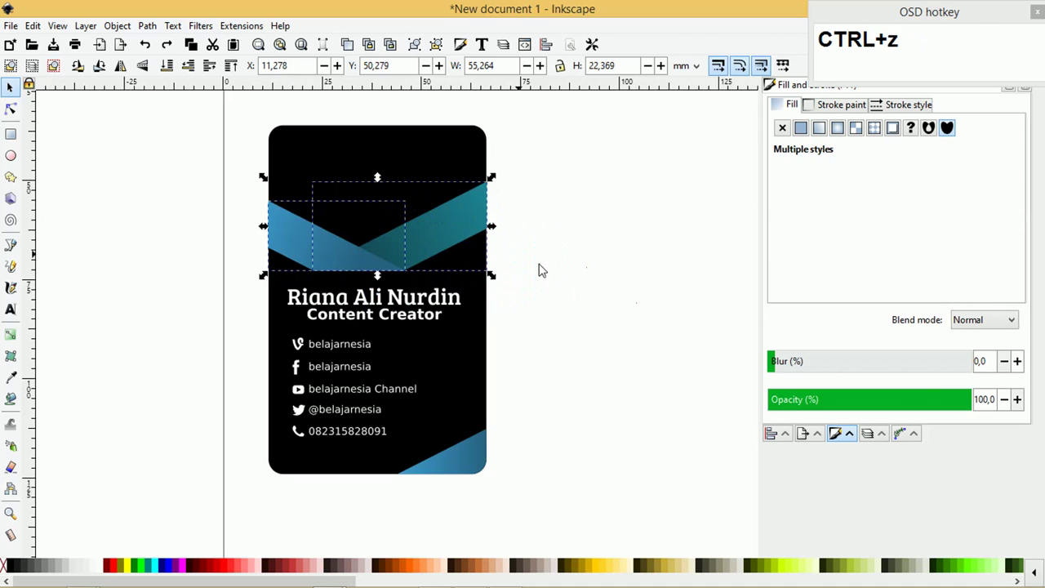
pyautogui.click(148, 26)
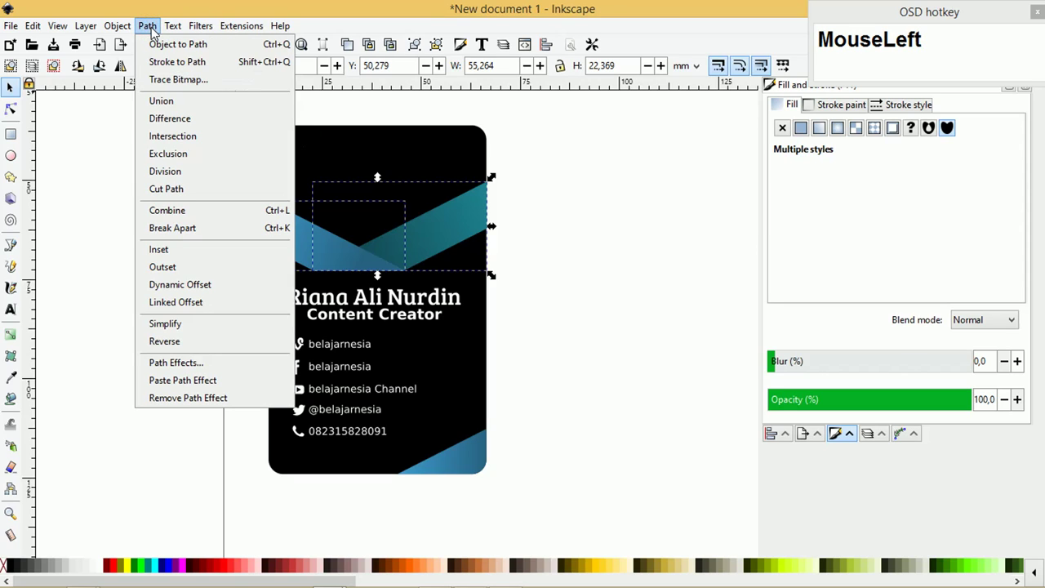
pyautogui.click(182, 99)
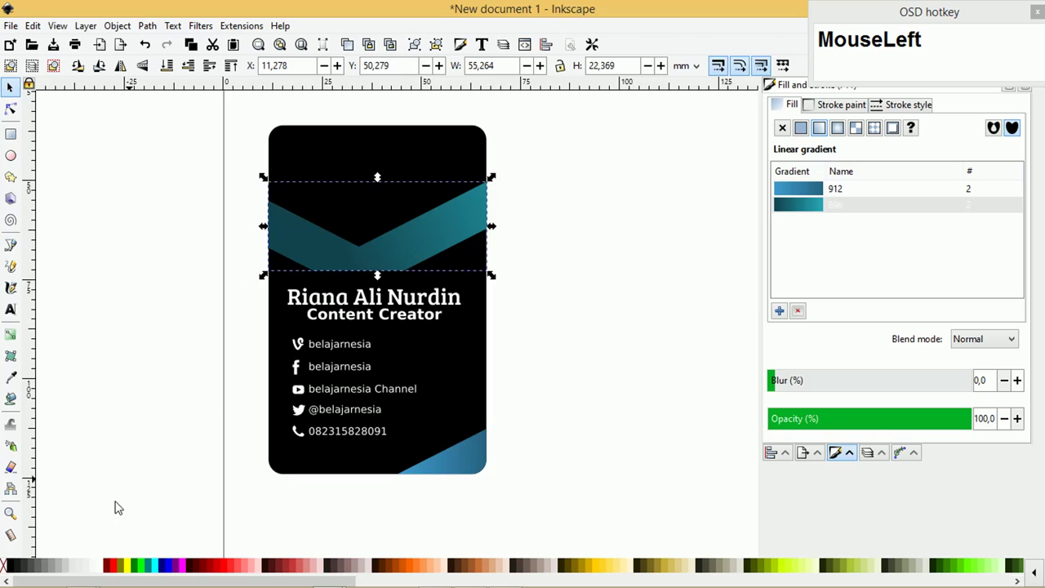
# - Fill the merged ribbon shape white, nudge it down about 1 mm, and lower it behind the coloured ribbons as a border
pyautogui.click(102, 565)
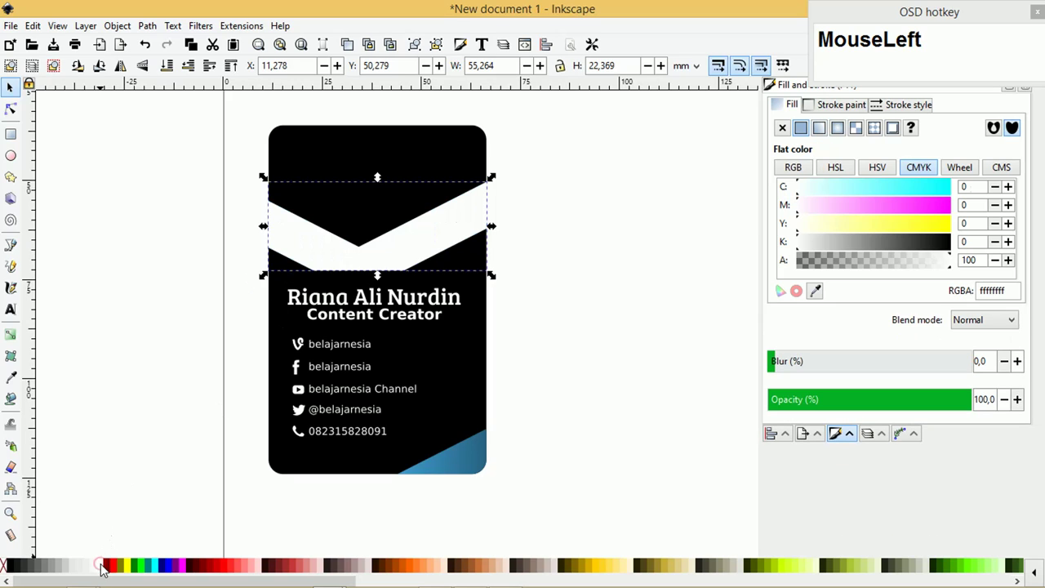
pyautogui.press('Down')
pyautogui.press('Down')
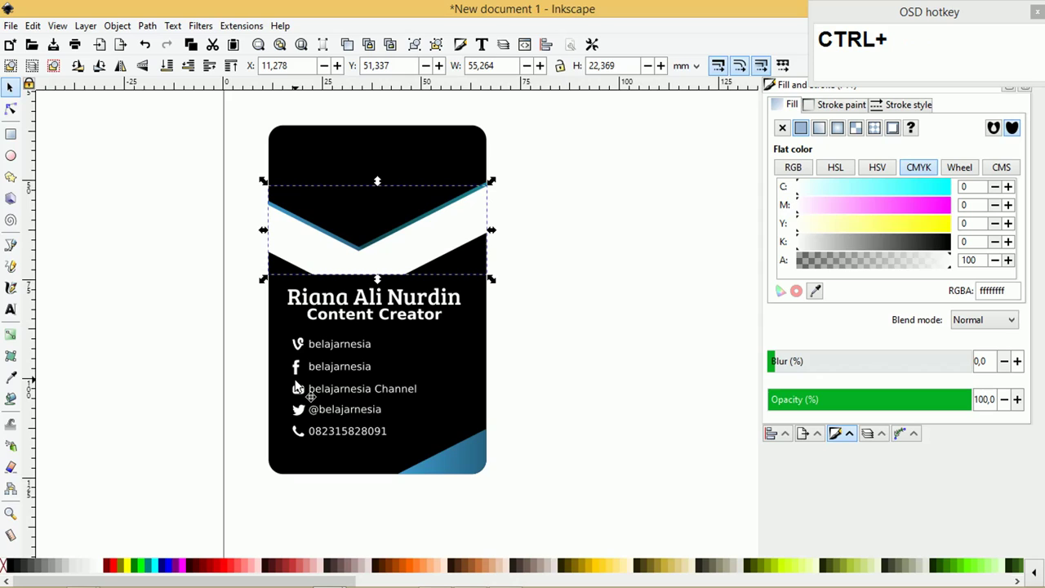
pyautogui.hotkey('ctrl', 'pagedown')
pyautogui.hotkey('ctrl', 'pagedown')
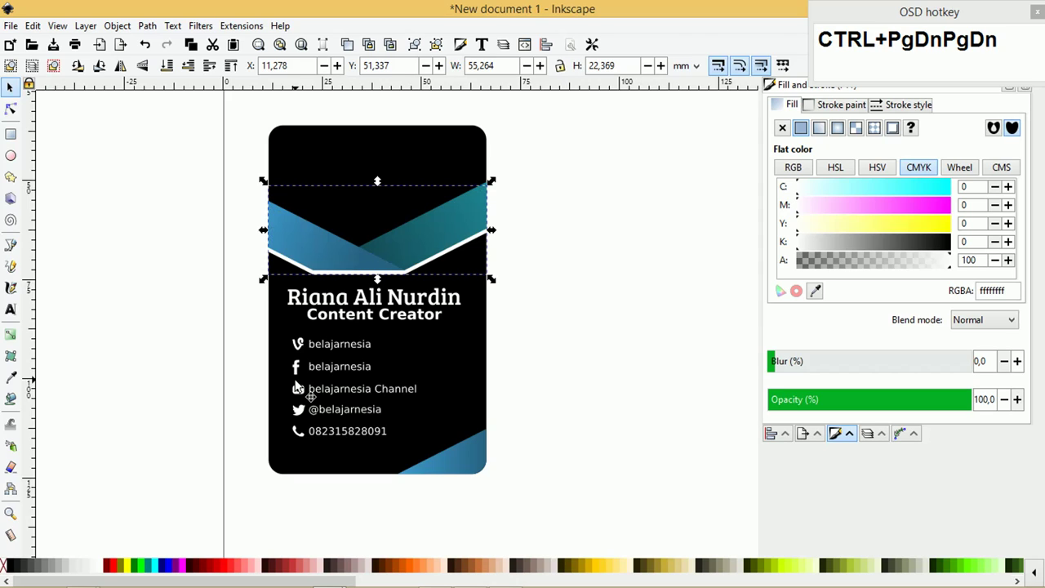
pyautogui.press('Up')
pyautogui.press('Down')
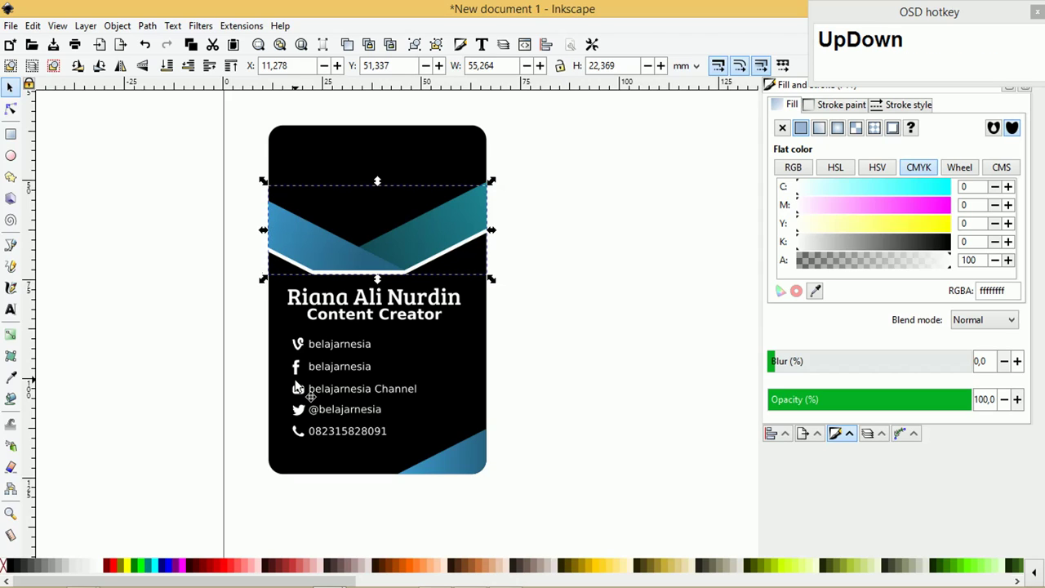
# - Create a white copy of the corner piece behind the blue one and enlarge it to about 25 × 12.7 mm as a border
pyautogui.click(546, 584)
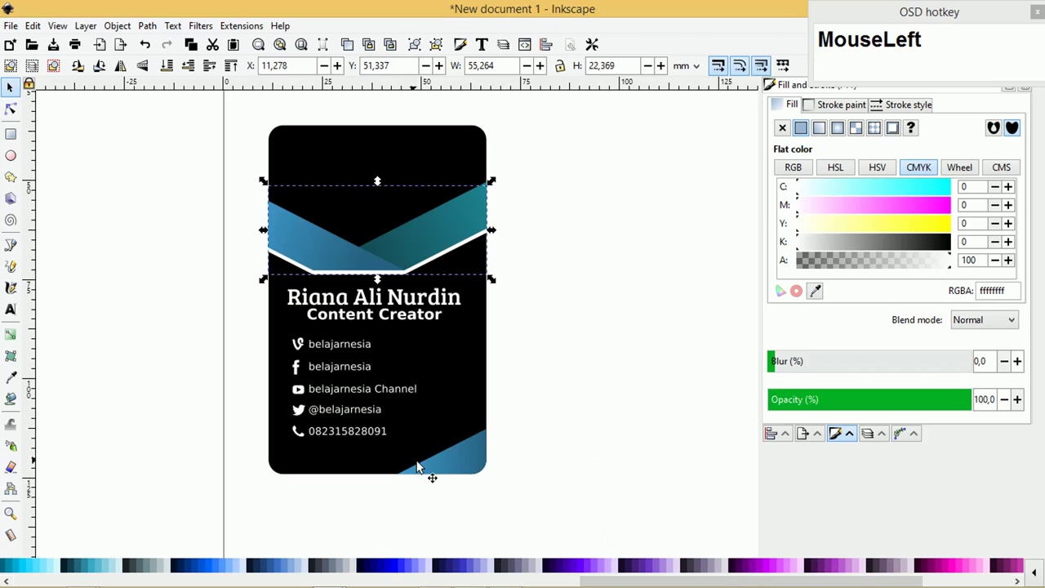
pyautogui.click(441, 464)
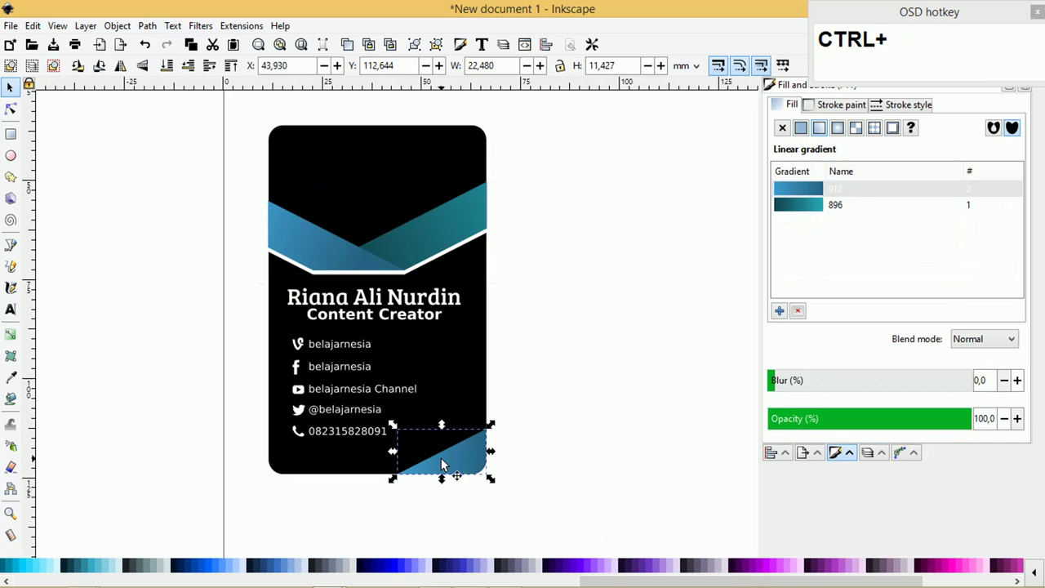
pyautogui.click(23, 581)
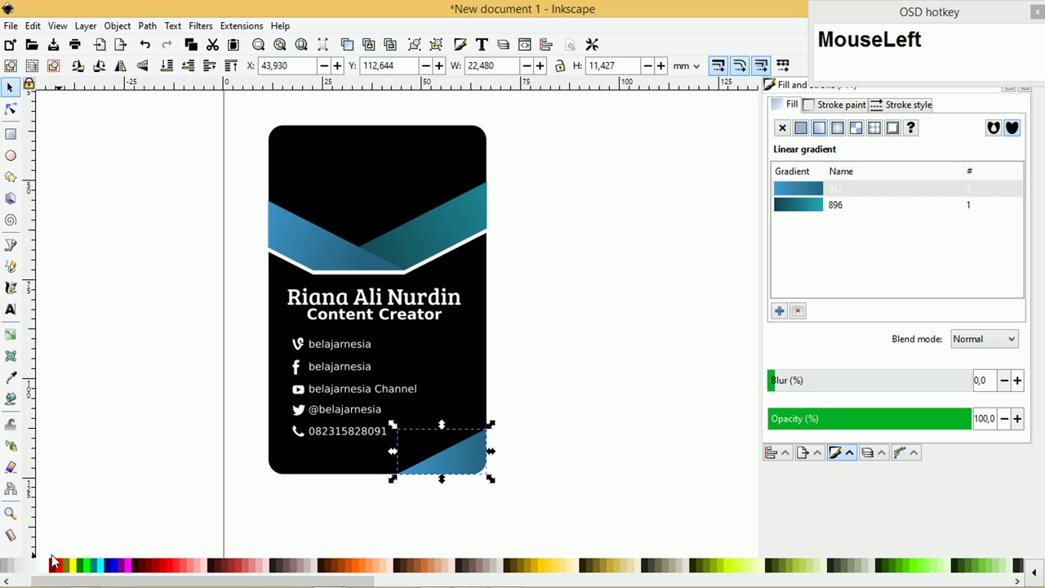
pyautogui.click(50, 564)
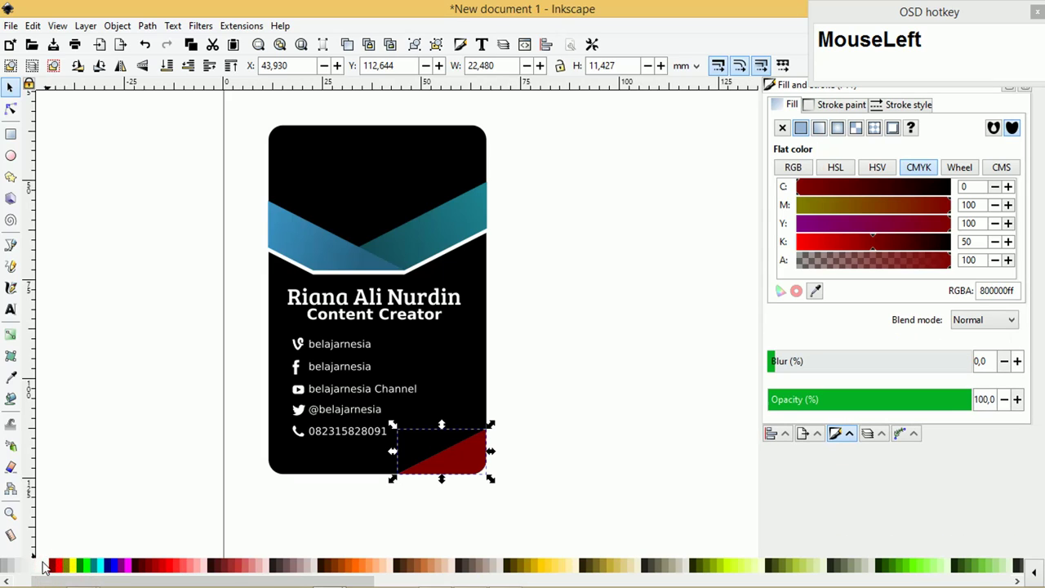
pyautogui.click(41, 564)
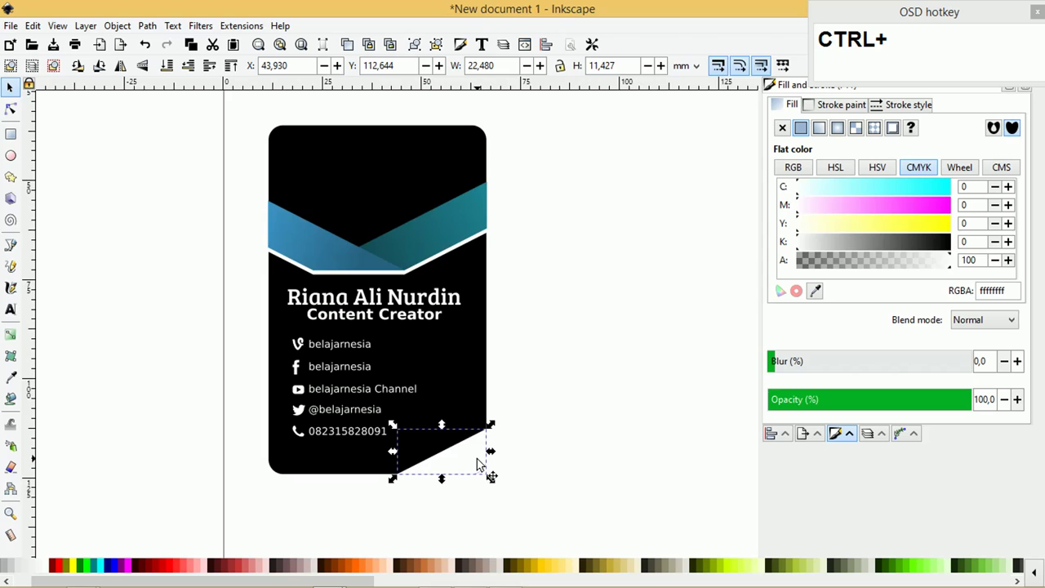
pyautogui.hotkey('ctrl', 'shift', 'v')
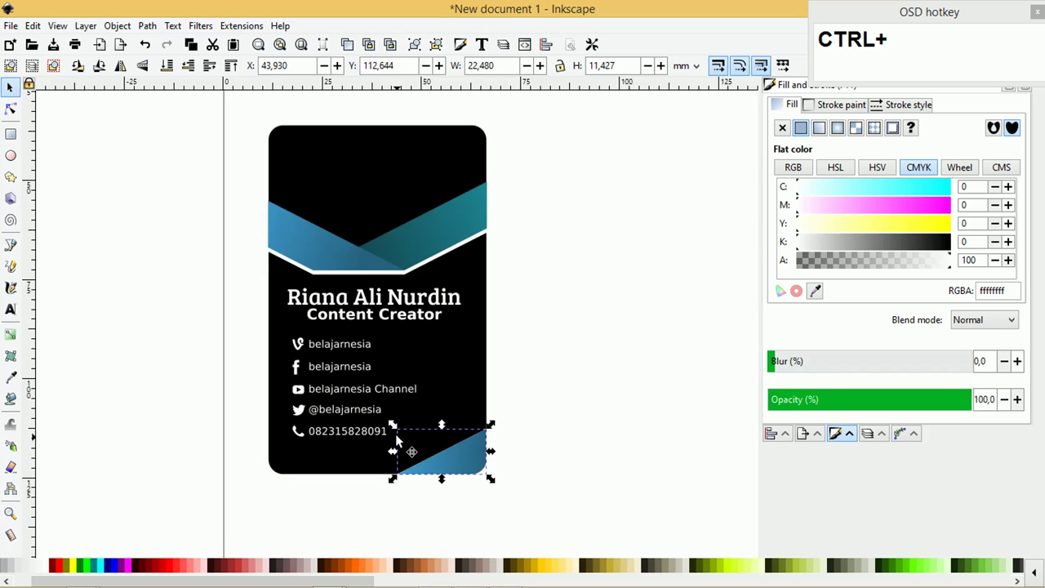
pyautogui.moveTo(394, 428); pyautogui.dragTo(385, 424)
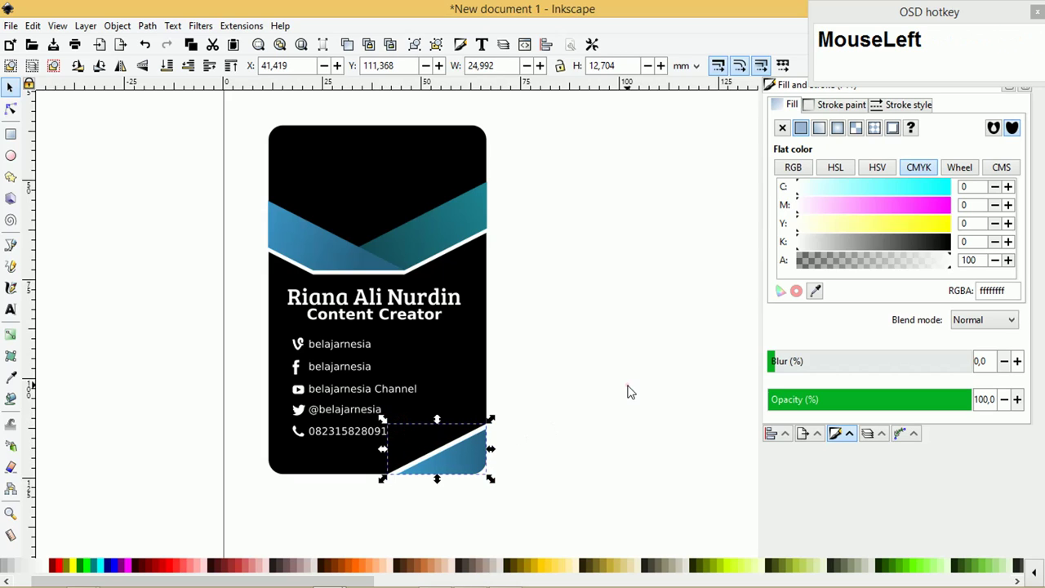
pyautogui.click(630, 386)
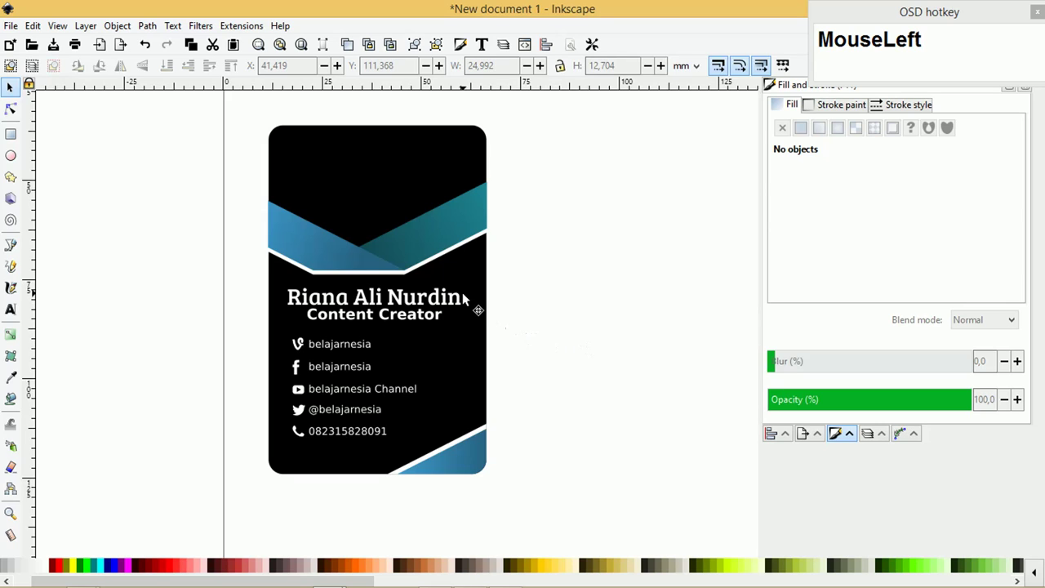
# - Shift the name and job title text together with the contact rows about 1.7 mm down the card
pyautogui.moveTo(224, 277); pyautogui.dragTo(464, 434)
pyautogui.moveTo(445, 299); pyautogui.dragTo(446, 309)
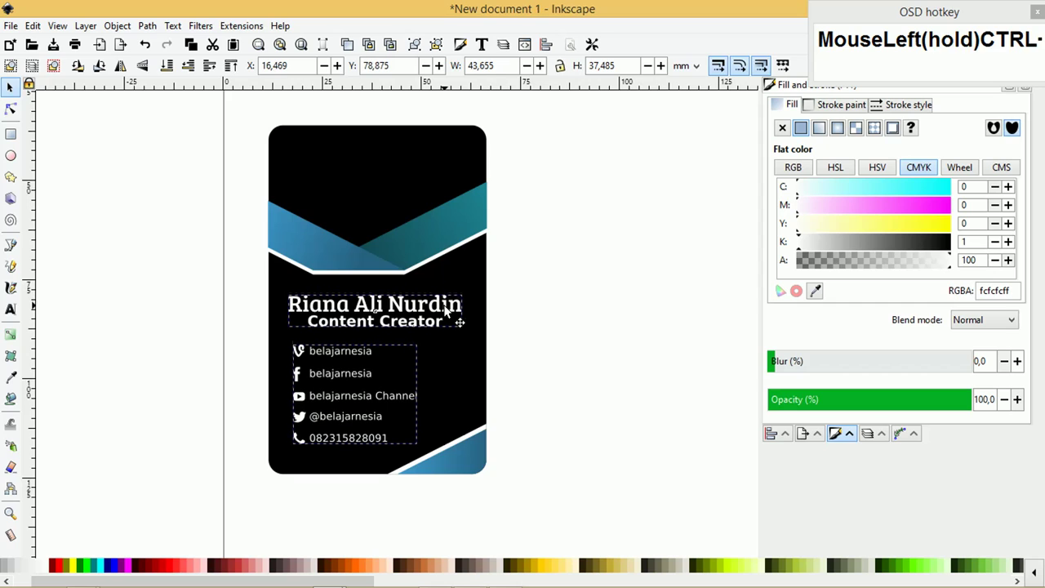
# - Draw a circle about 16.4 mm in diameter in the card's black area above the blue ribbon
pyautogui.click(564, 259)
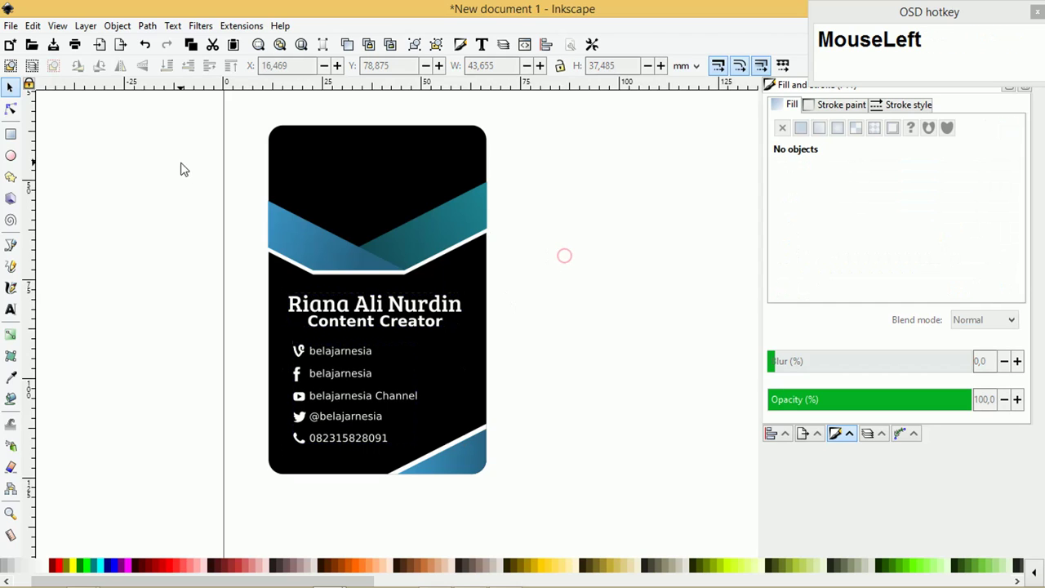
pyautogui.click(11, 154)
pyautogui.moveTo(303, 163); pyautogui.dragTo(369, 232)
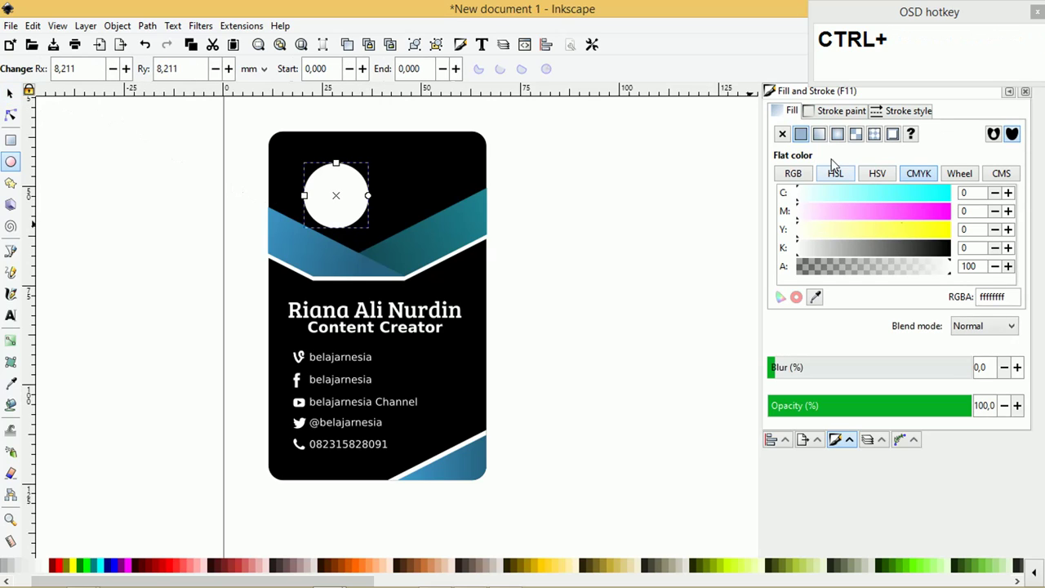
# - Fill the circle with the existing teal linear gradient and angle it diagonally from its upper left to its lower right
pyautogui.press('Tab')
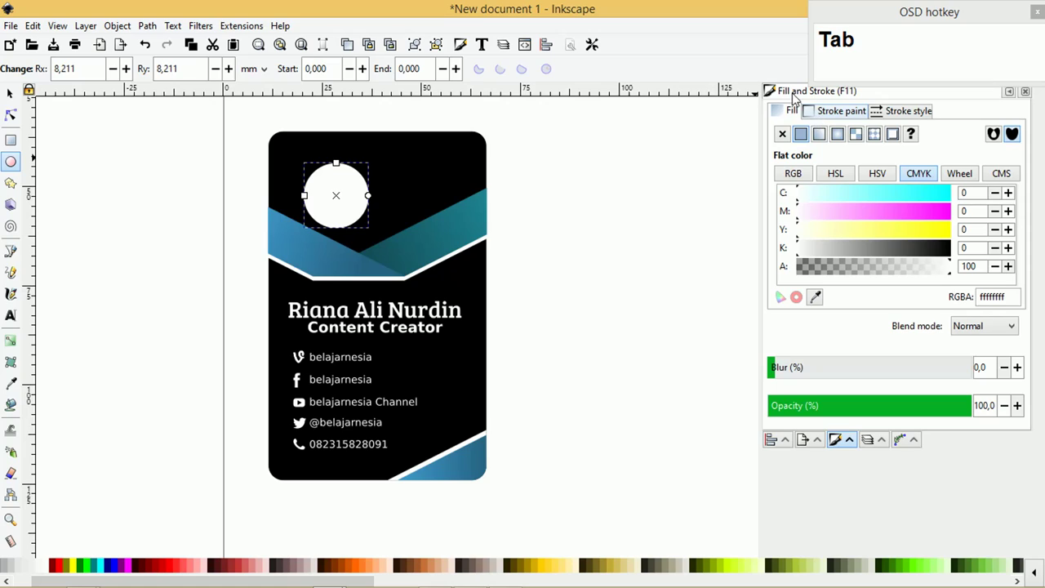
pyautogui.click(820, 134)
pyautogui.click(805, 216)
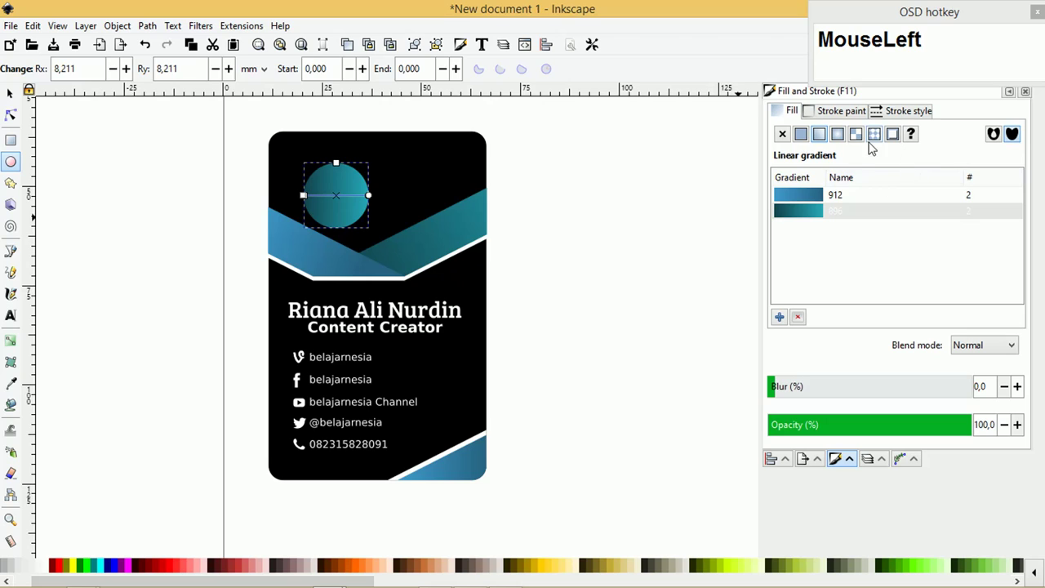
pyautogui.click(837, 135)
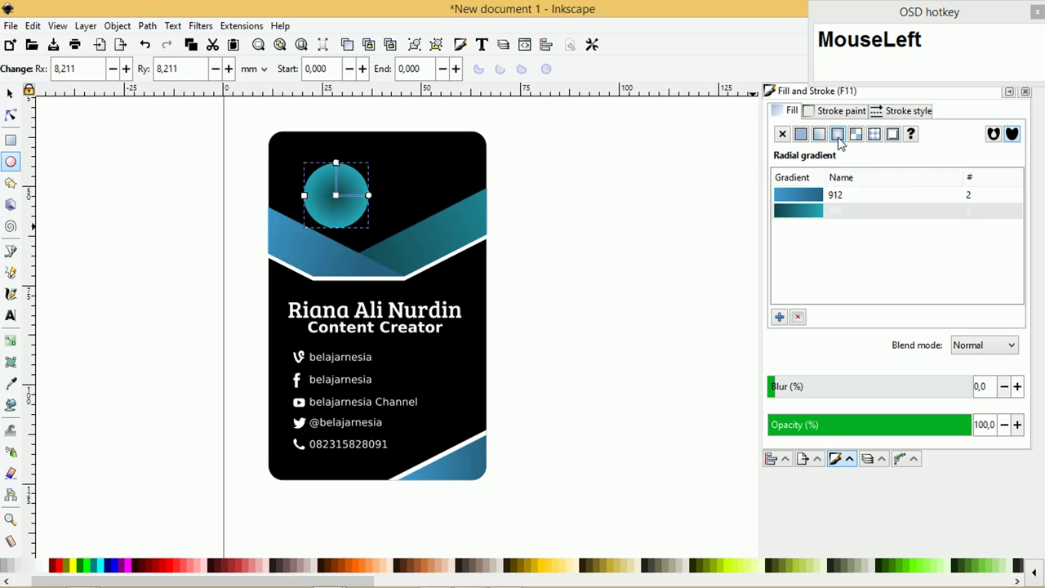
pyautogui.click(820, 135)
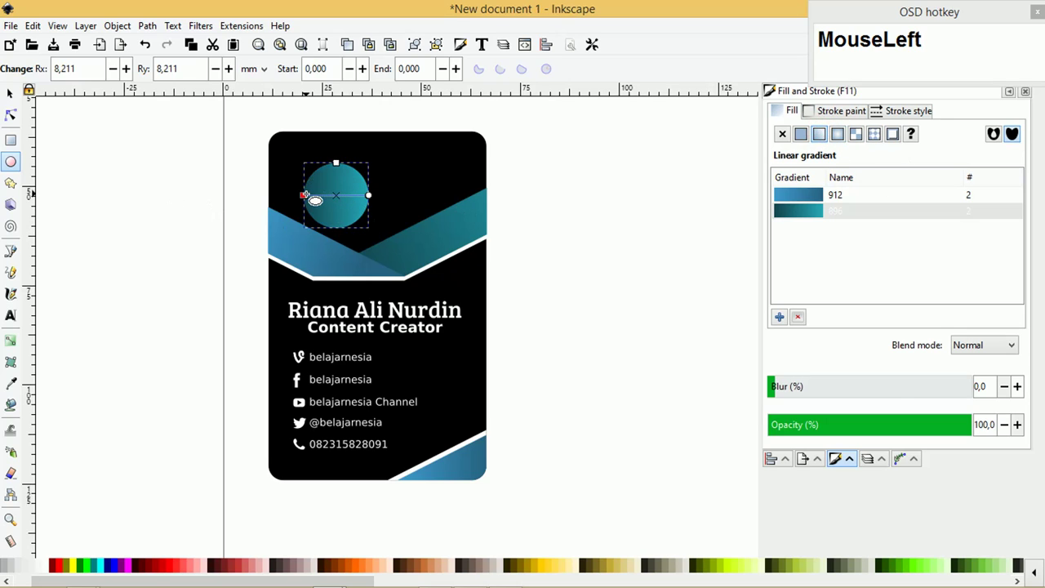
pyautogui.moveTo(305, 195); pyautogui.dragTo(309, 176)
pyautogui.moveTo(368, 195); pyautogui.dragTo(364, 214)
pyautogui.press('Tab')
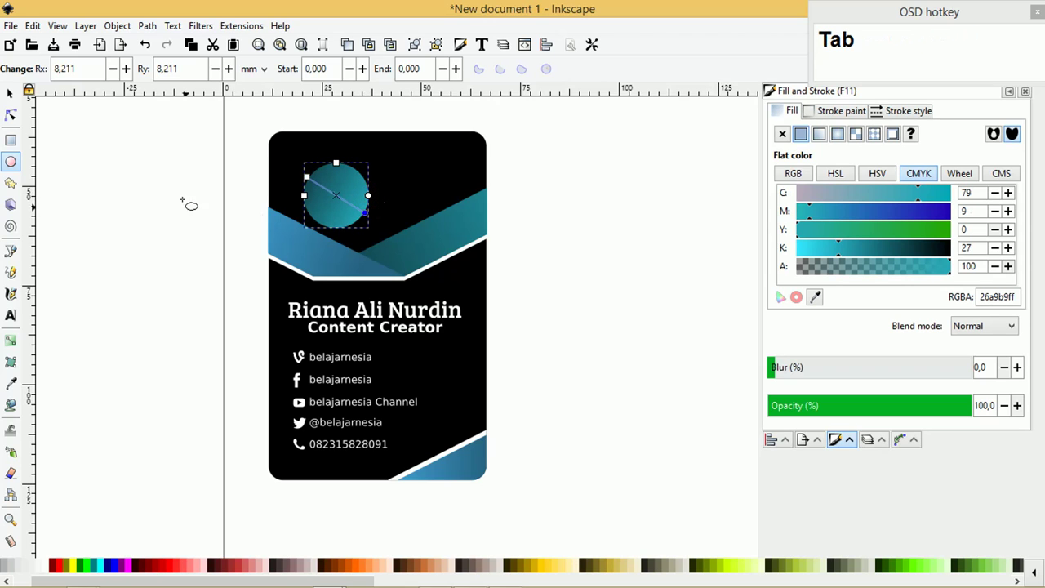
pyautogui.click(10, 93)
pyautogui.click(95, 169)
# - Duplicate the teal circle, enlarge the copy about its centre to about 20 mm, and remove its fill
pyautogui.scroll(1, 322, 188)
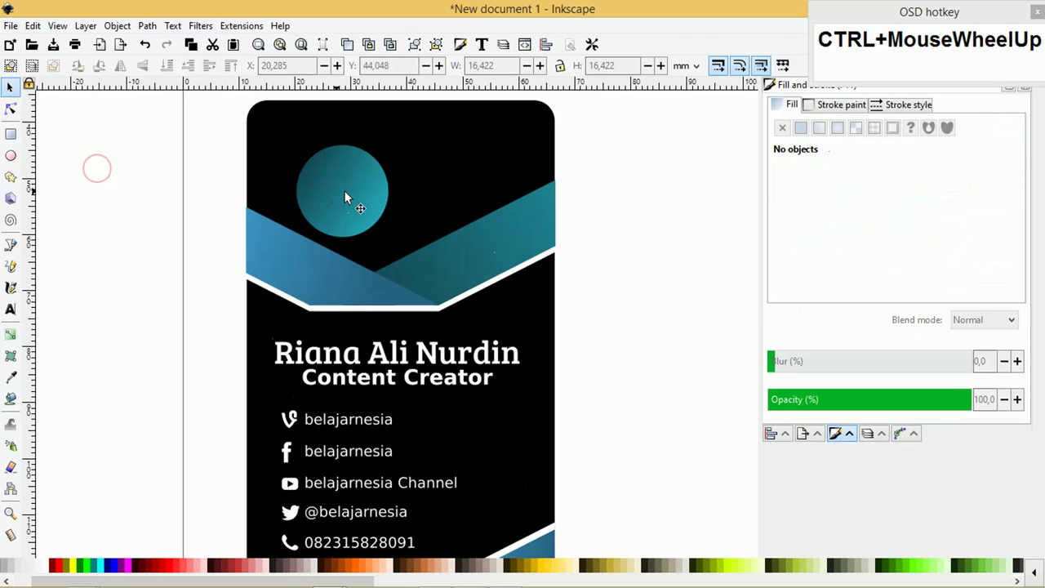
pyautogui.click(356, 193)
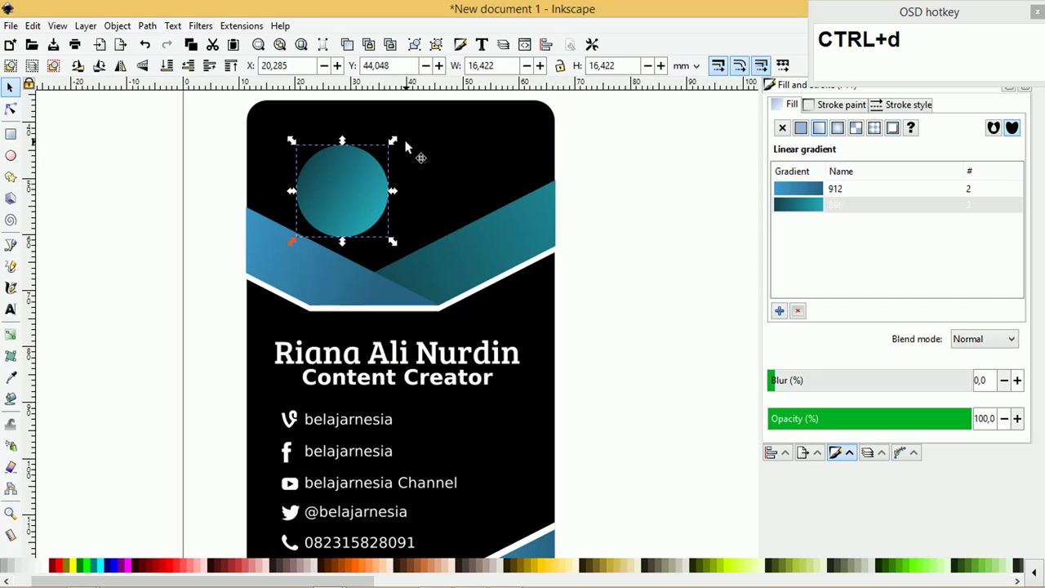
pyautogui.moveTo(393, 141); pyautogui.dragTo(408, 131)
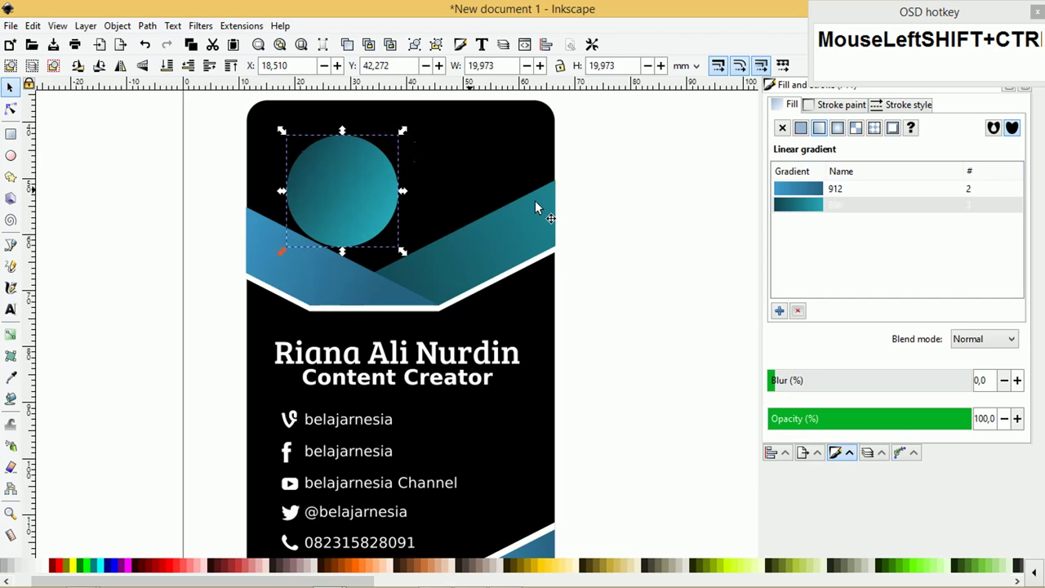
pyautogui.click(782, 128)
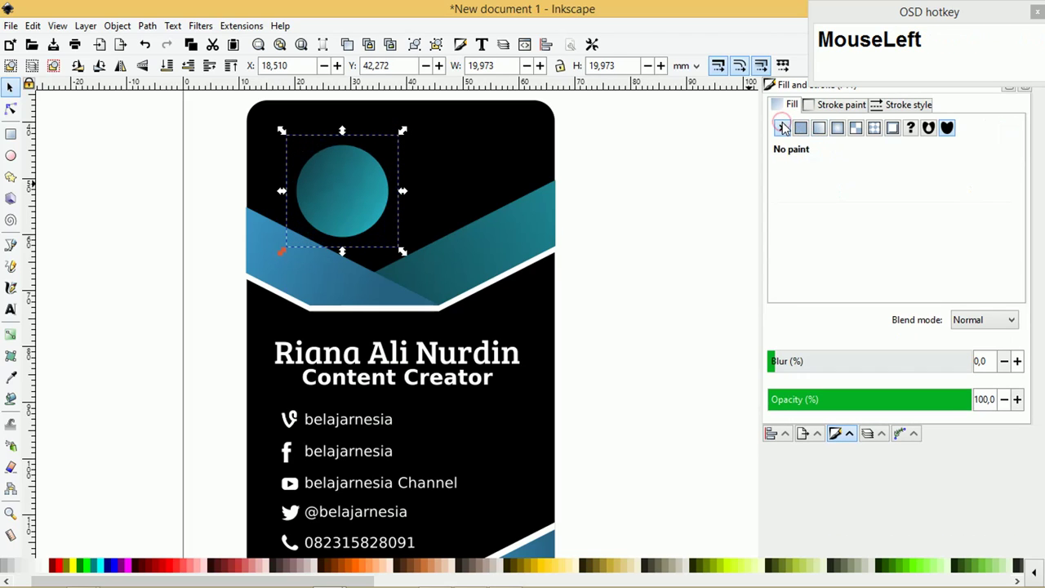
# - Give the outer circle a 0.861 mm stroke with the teal linear gradient 896 and shrink it slightly closer to the inner disc
pyautogui.click(838, 110)
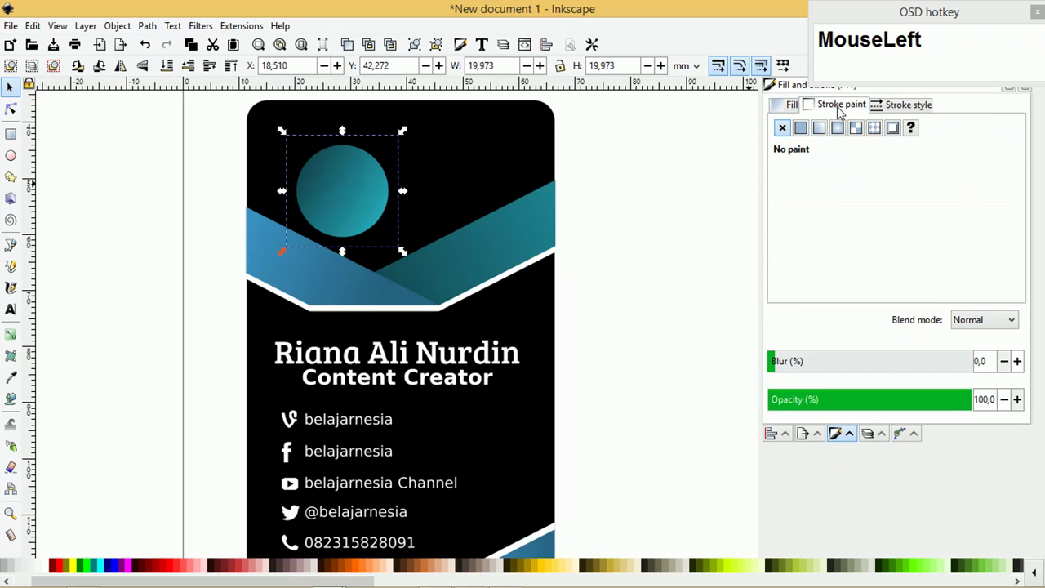
pyautogui.click(800, 128)
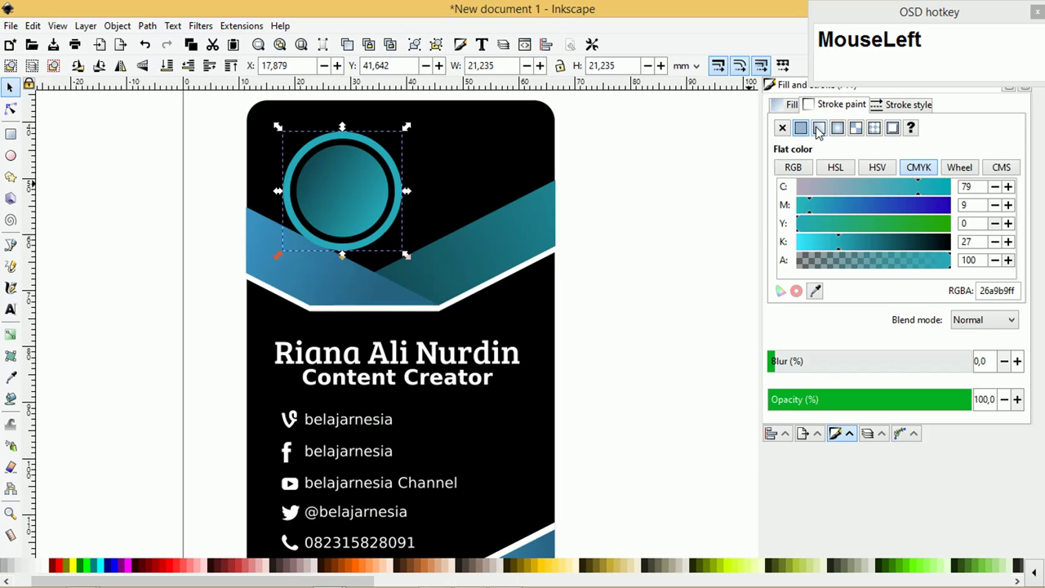
pyautogui.click(819, 128)
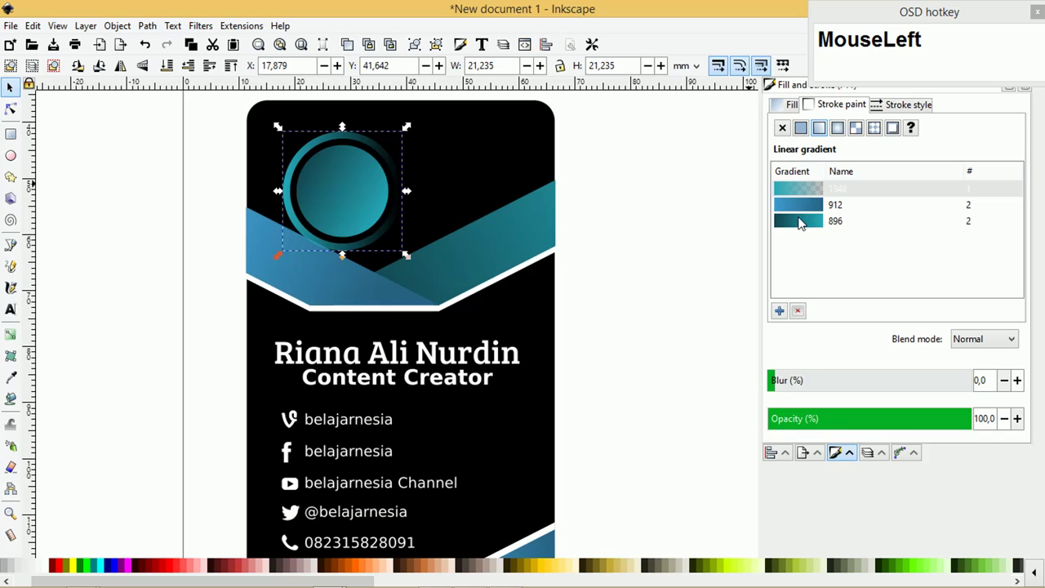
pyautogui.click(801, 221)
pyautogui.click(893, 109)
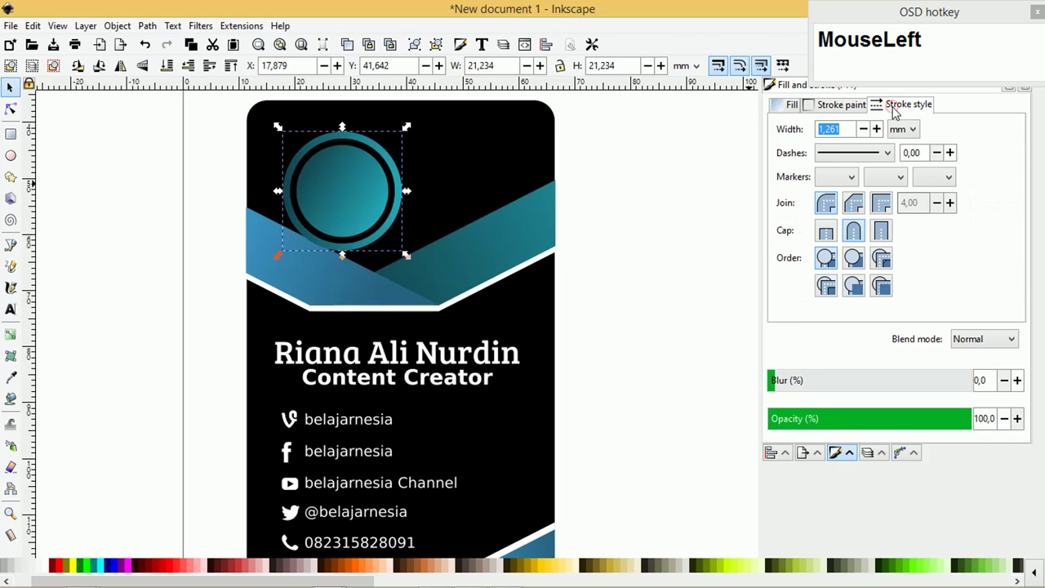
pyautogui.click(861, 128)
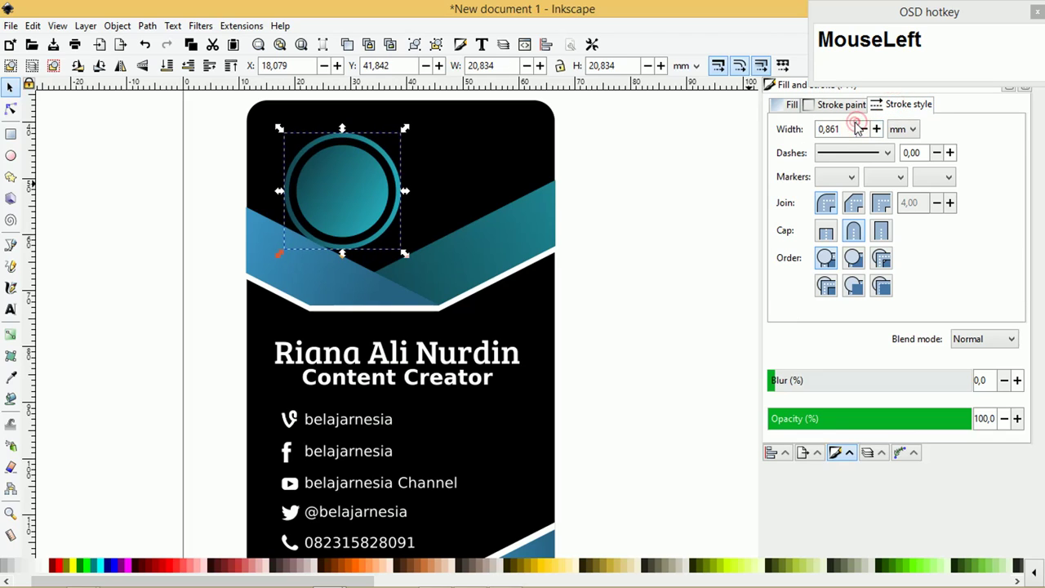
pyautogui.moveTo(406, 257); pyautogui.dragTo(400, 249)
pyautogui.click(174, 139)
# - Scale the teal disc and its ring together to about 16.7 mm wide and shift them slightly up and left
pyautogui.moveTo(191, 119); pyautogui.dragTo(449, 269)
pyautogui.moveTo(401, 133); pyautogui.dragTo(385, 137)
pyautogui.click(323, 195)
pyautogui.moveTo(323, 195); pyautogui.dragTo(316, 184)
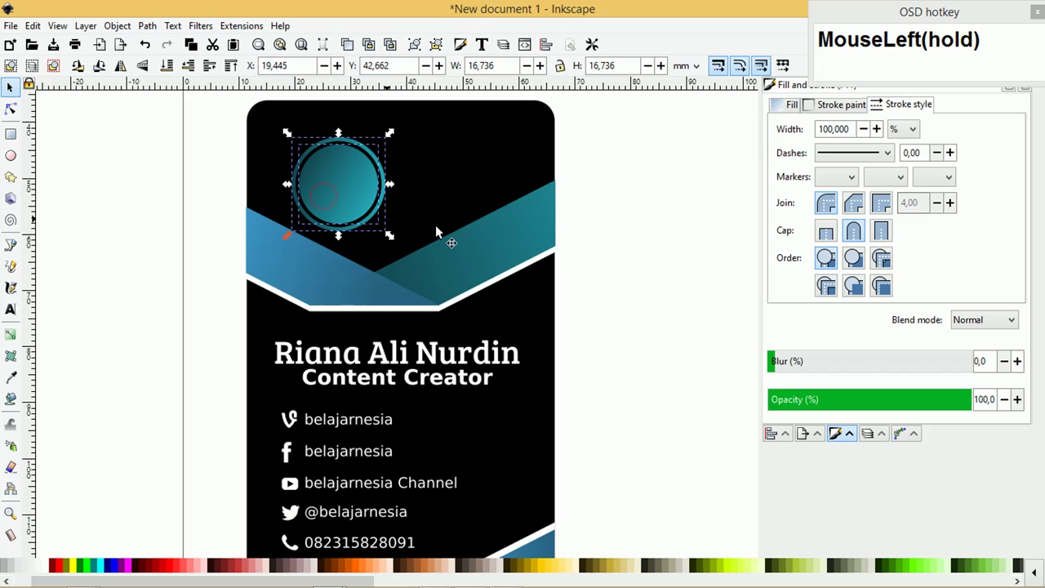
pyautogui.moveTo(436, 224); pyautogui.dragTo(544, 198)
# - Shift the ribbons, teal circles, name, job title and contact rows together about 3.7 mm straight down the card
pyautogui.keyDown('ctrl'); pyautogui.scroll(-1, 540, 193); pyautogui.keyUp('ctrl')
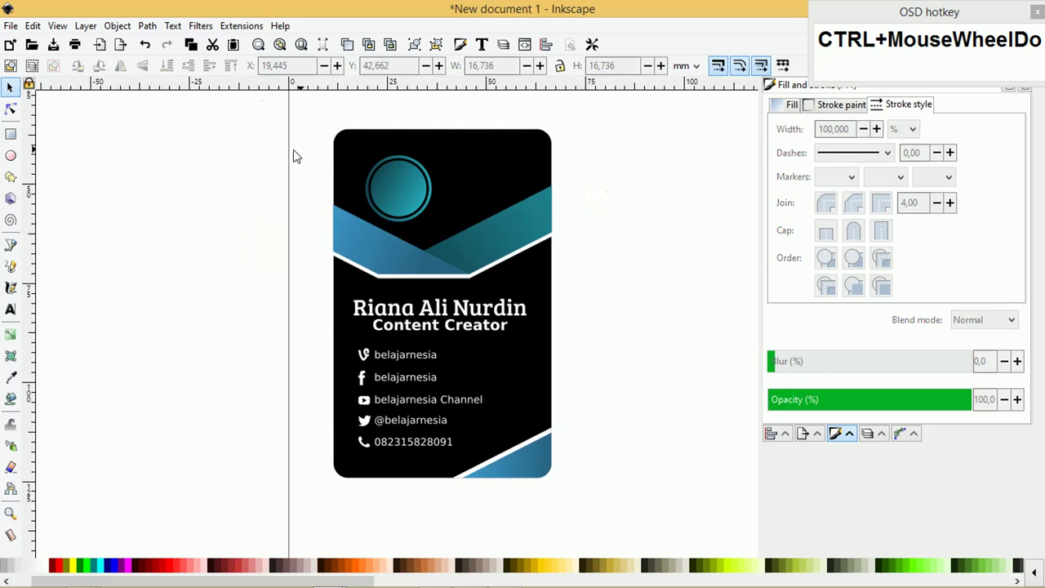
pyautogui.moveTo(265, 137); pyautogui.dragTo(642, 472)
pyautogui.keyDown('ctrl'); pyautogui.moveTo(506, 252); pyautogui.dragTo(501, 258); pyautogui.keyUp('ctrl')
pyautogui.click(640, 250)
# - Enlarge the teal disc and its ring together about their centre to about 19.8 mm
pyautogui.moveTo(289, 144); pyautogui.dragTo(449, 243)
pyautogui.keyDown('ctrl'); pyautogui.moveTo(439, 159); pyautogui.dragTo(440, 159); pyautogui.keyUp('ctrl')
pyautogui.click(590, 161)
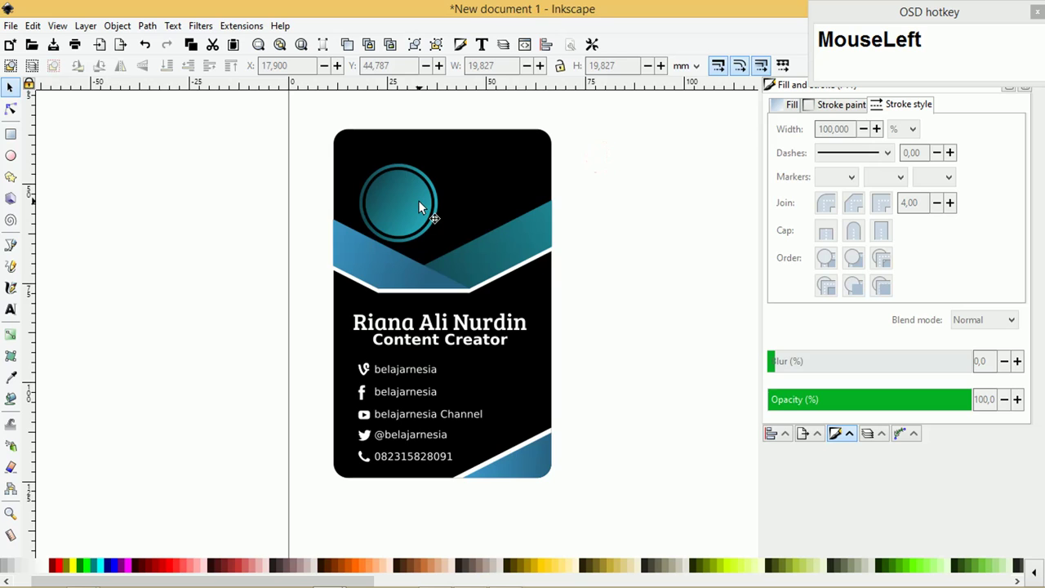
# - Bring the white person silhouette into the card document and place it over the teal circles at about 31 × 31 mm
pyautogui.hotkey('alt', 'Tab')
pyautogui.hotkey('alt', 'Tab')
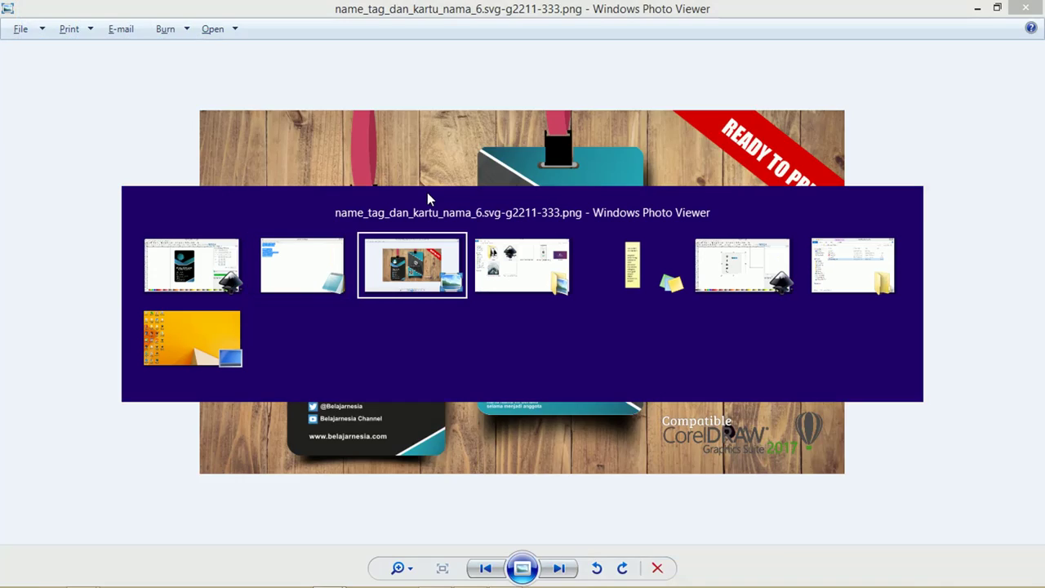
pyautogui.hotkey('alt', 'Tab')
pyautogui.moveTo(550, 219); pyautogui.dragTo(651, 264)
pyautogui.moveTo(607, 291); pyautogui.dragTo(411, 289)
pyautogui.moveTo(580, 119); pyautogui.dragTo(448, 248)
pyautogui.moveTo(389, 309); pyautogui.dragTo(405, 191)
# - Reduce the silhouette to about 16.3 mm wide and centre it over the teal disc
pyautogui.scroll(1, 405, 191)
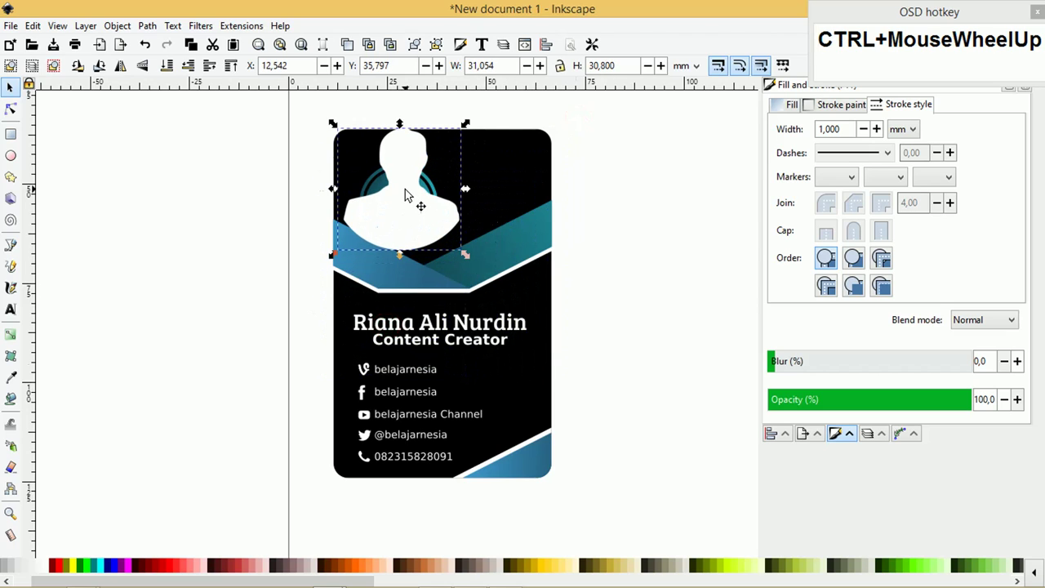
pyautogui.moveTo(490, 101); pyautogui.dragTo(414, 161)
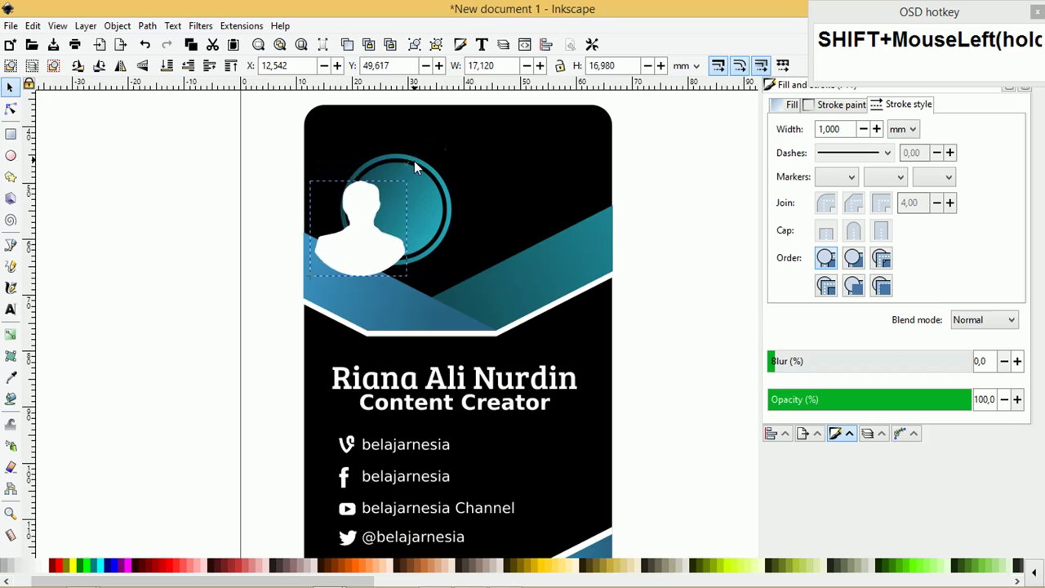
pyautogui.moveTo(368, 236); pyautogui.dragTo(405, 215)
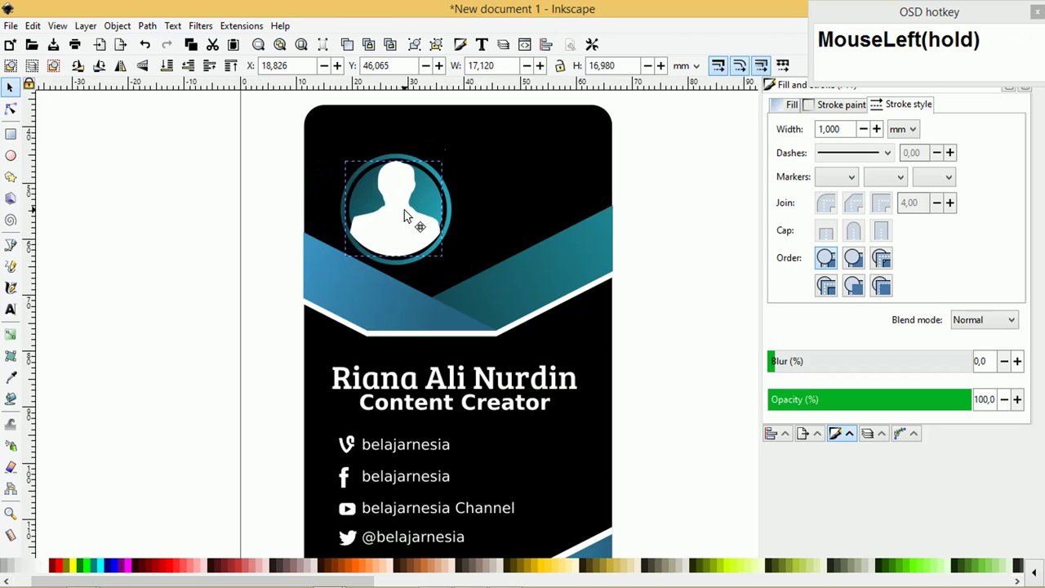
pyautogui.keyDown('ctrl'); pyautogui.scroll(2, 405, 216); pyautogui.keyUp('ctrl')
pyautogui.moveTo(486, 117); pyautogui.dragTo(475, 123)
pyautogui.hotkey('shift', ',')
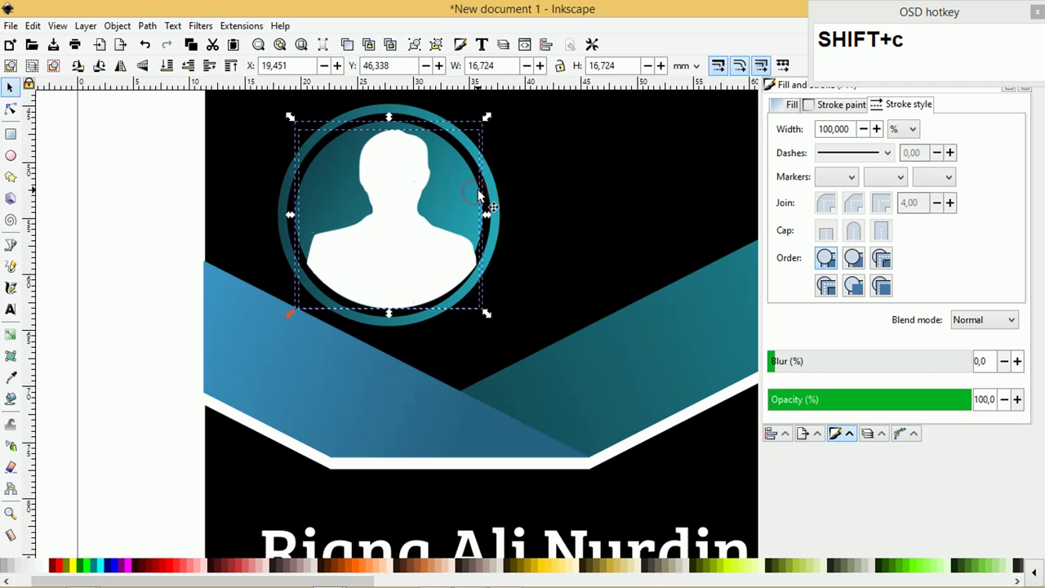
pyautogui.click(553, 167)
# - Move the silhouette to the right of the teal circles and enlarge it to about 17.6 mm wide
pyautogui.click(398, 238)
pyautogui.moveTo(399, 258); pyautogui.dragTo(621, 245)
pyautogui.hotkey('ctrl', 'z')
pyautogui.moveTo(502, 312)
pyautogui.mouseDown()
pyautogui.moveTo(481, 329)
pyautogui.moveTo(494, 324)
pyautogui.mouseUp()
pyautogui.moveTo(602, 269); pyautogui.dragTo(609, 271)
# - Duplicate the inner teal disc and move the copy to the left of the original
pyautogui.click(385, 187)
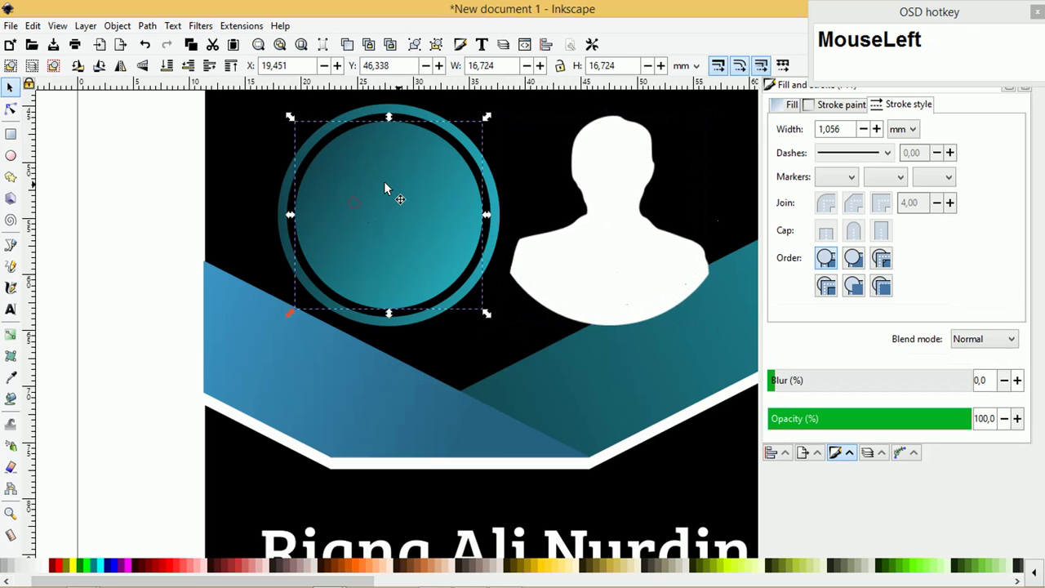
pyautogui.hotkey('ctrl', 'd')
pyautogui.moveTo(412, 214); pyautogui.dragTo(294, 237)
pyautogui.hotkey('ctrl', 'x')
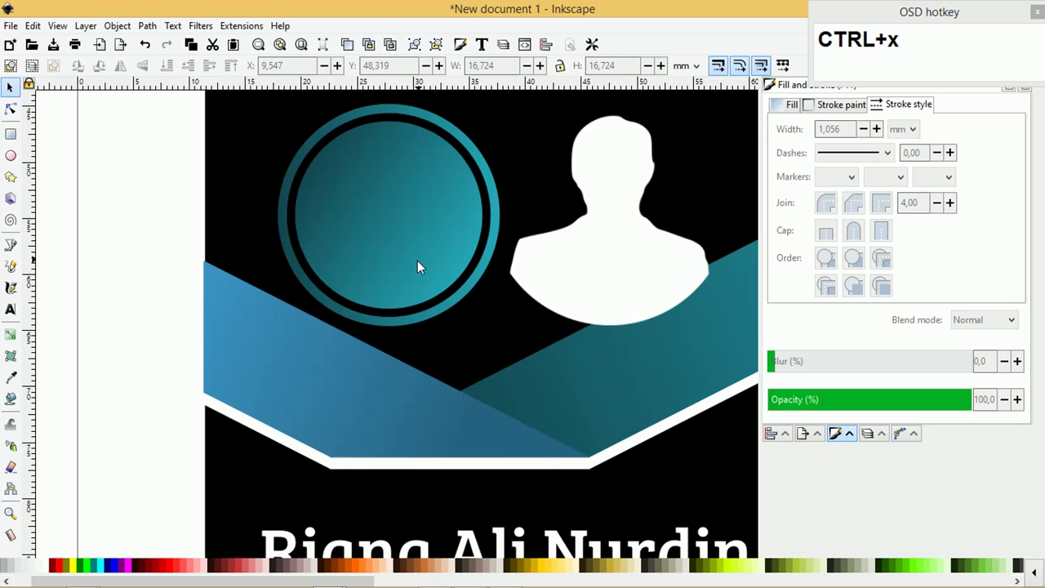
pyautogui.keyDown('ctrl'); pyautogui.scroll(-1, 442, 245); pyautogui.keyUp('ctrl')
pyautogui.keyDown('ctrl'); pyautogui.scroll(1, 442, 245); pyautogui.keyUp('ctrl')
pyautogui.moveTo(441, 244); pyautogui.dragTo(352, 229)
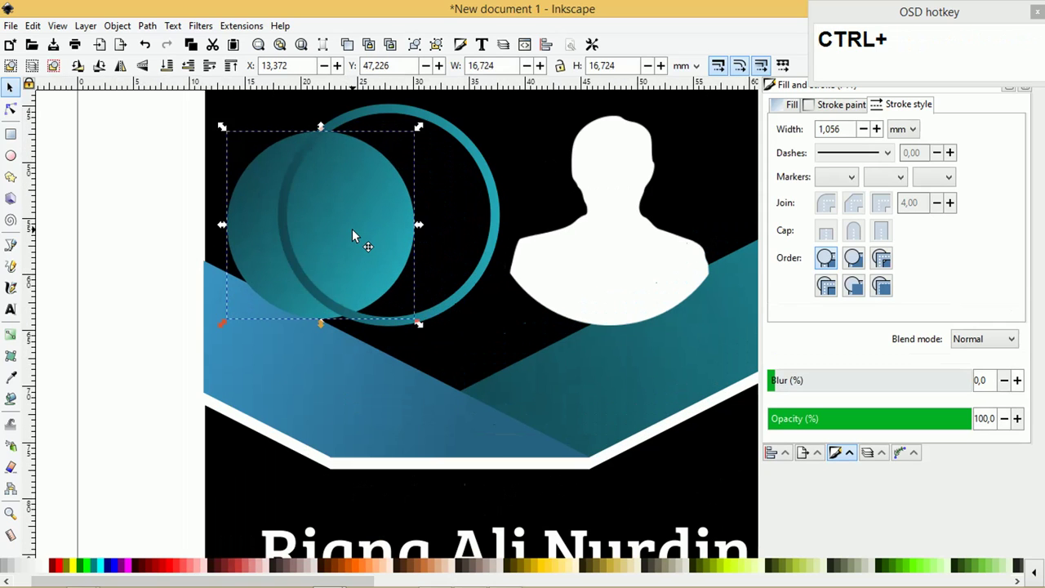
pyautogui.hotkey('ctrl', 'z')
pyautogui.hotkey('ctrl', 'z')
# - Place the disc copy over the silhouette and turn it into an unfilled outline with a dark red stroke
pyautogui.moveTo(249, 225); pyautogui.dragTo(575, 209)
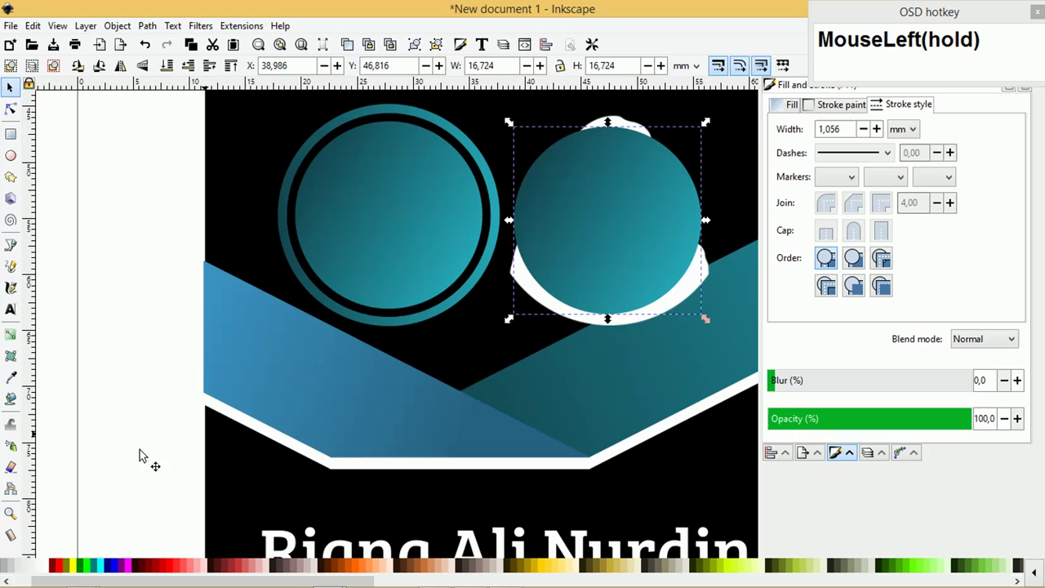
pyautogui.click(6, 579)
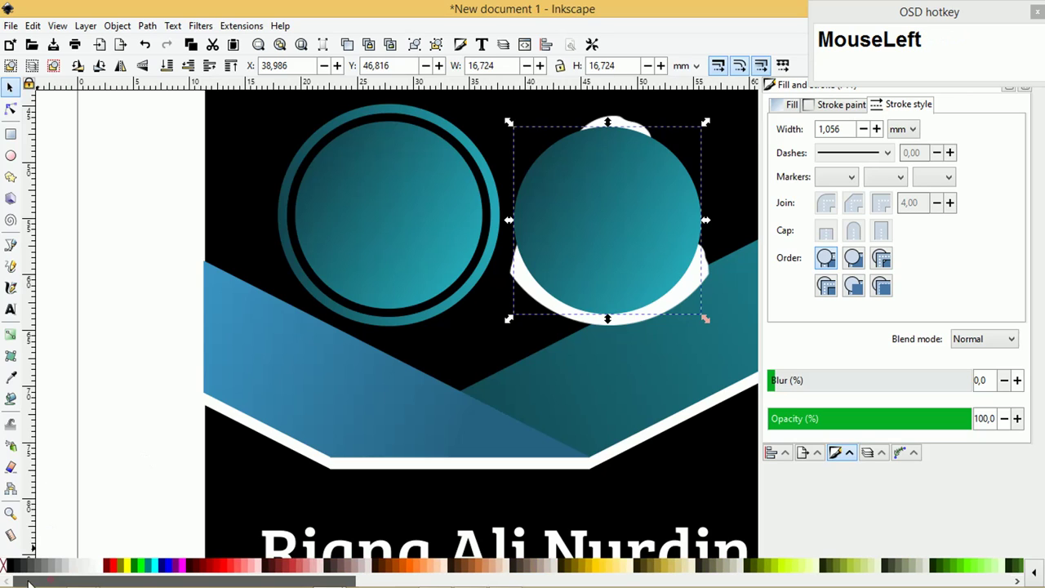
pyautogui.click(3, 564)
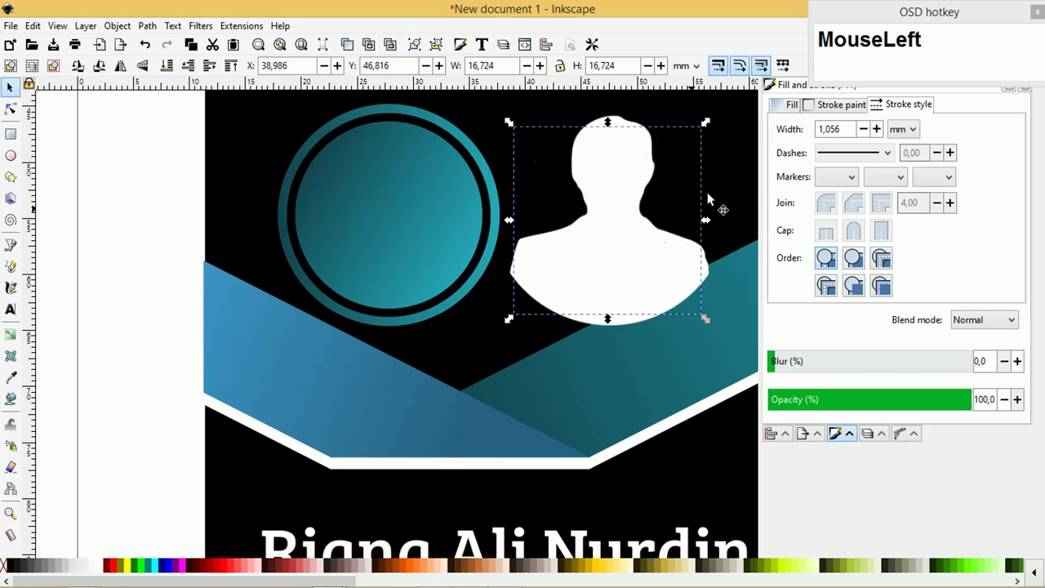
pyautogui.rightClick(107, 566)
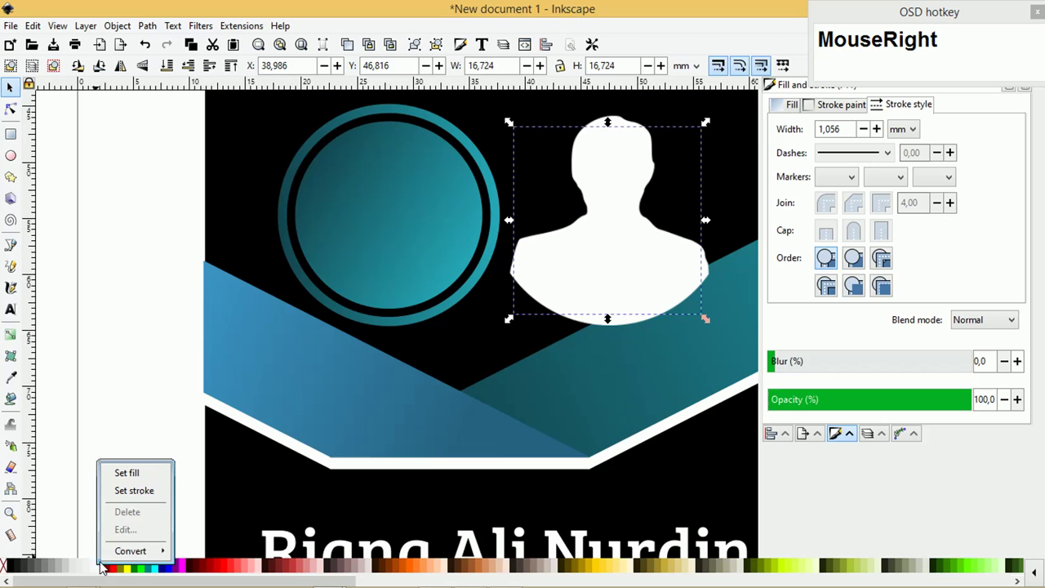
pyautogui.rightClick(193, 566)
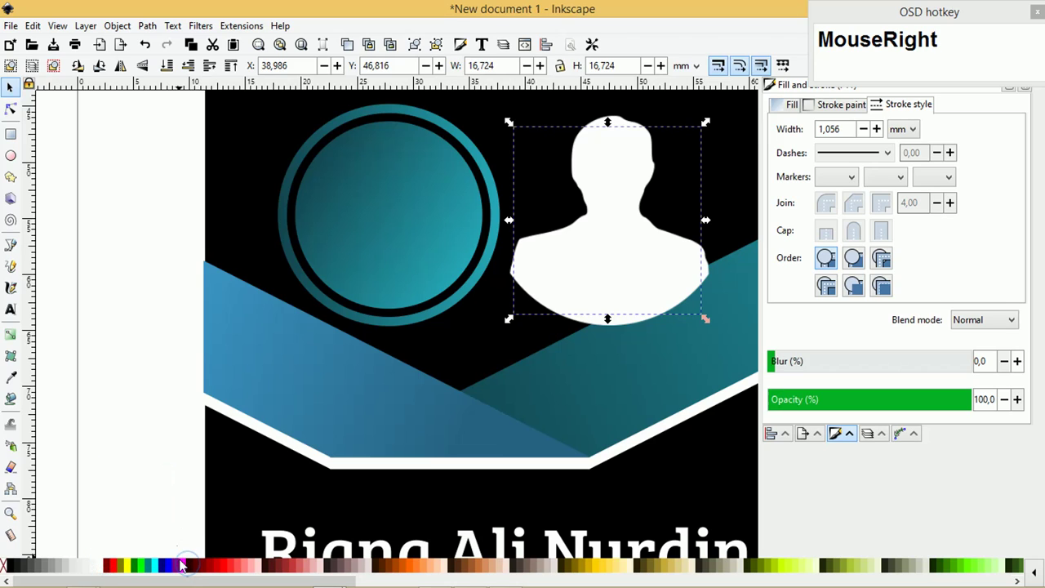
pyautogui.rightClick(182, 565)
pyautogui.click(208, 495)
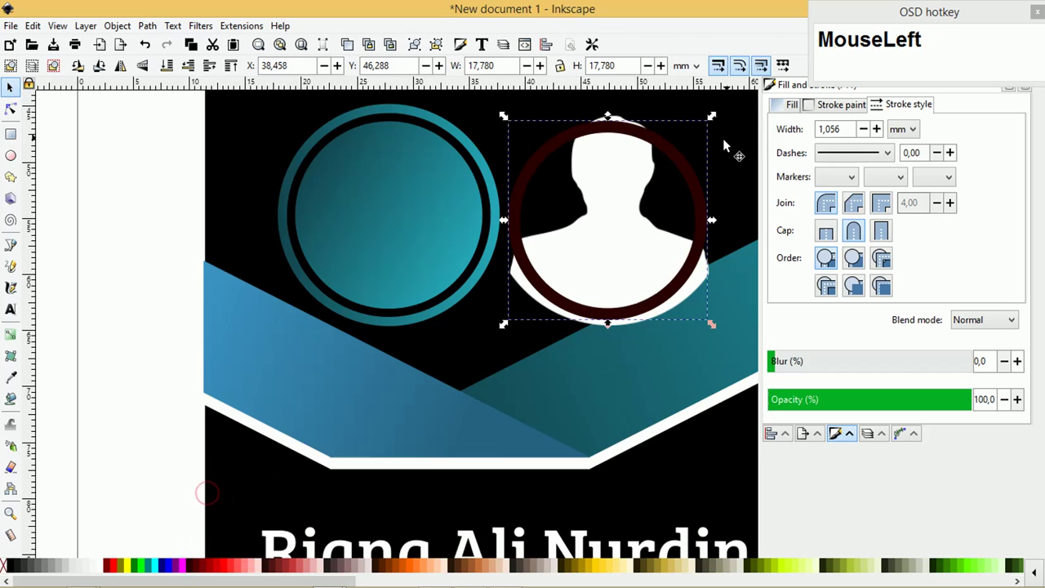
# - Enlarge the dark red circle outline to about 20.8 mm wide around the silhouette and clip the silhouette image with it
pyautogui.scroll(1, 723, 146)
pyautogui.moveTo(712, 177); pyautogui.dragTo(729, 156)
pyautogui.click(693, 192)
pyautogui.moveTo(692, 192); pyautogui.dragTo(694, 187)
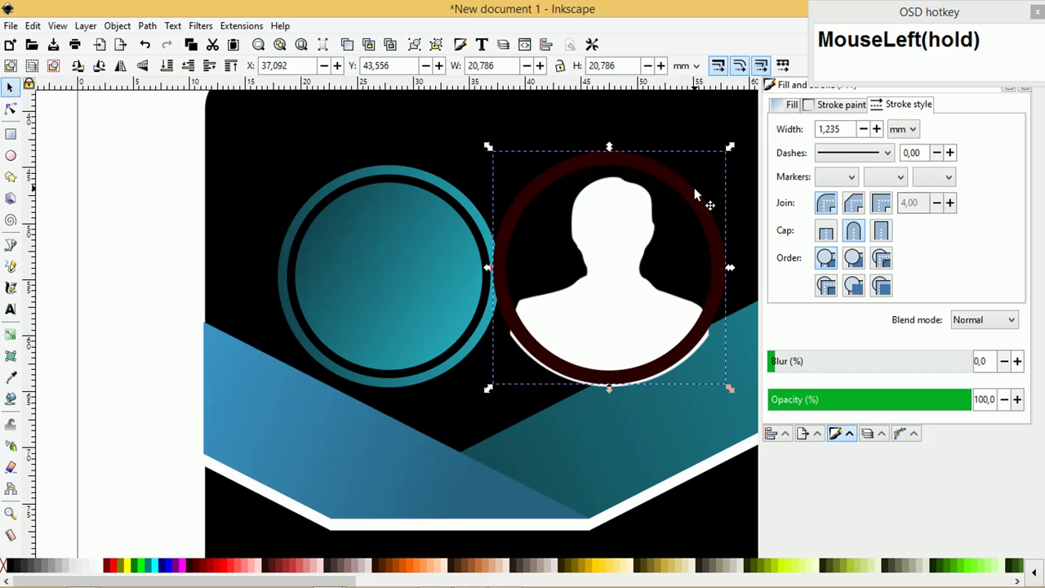
pyautogui.keyDown('shift'); pyautogui.click(599, 244); pyautogui.keyUp('shift')
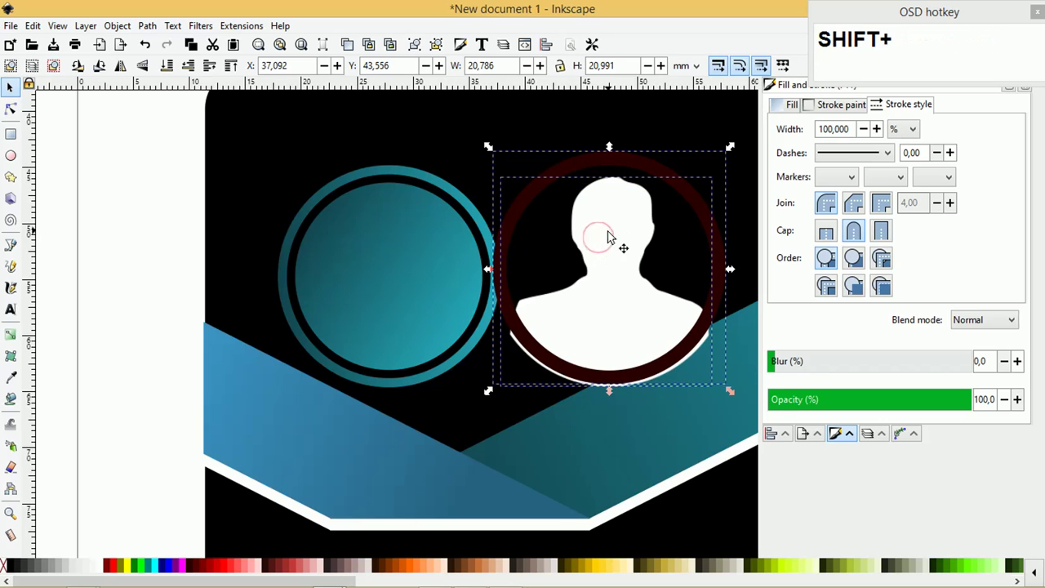
pyautogui.rightClick(610, 235)
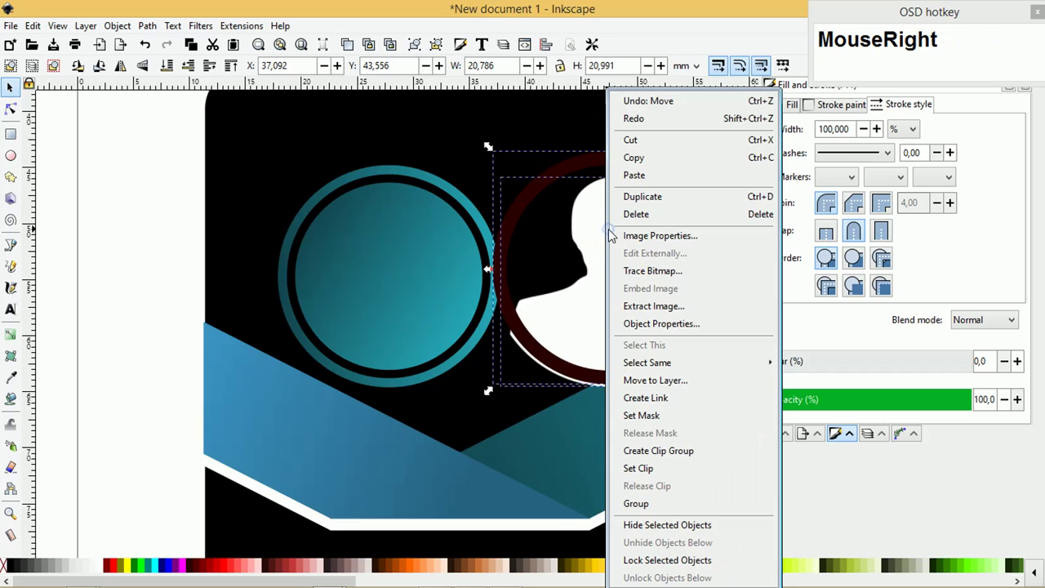
pyautogui.click(661, 472)
# - Move the clipped silhouette onto the inner teal disc, centred horizontally and aligned with the disc's bottom edge
pyautogui.moveTo(650, 335); pyautogui.dragTo(490, 275)
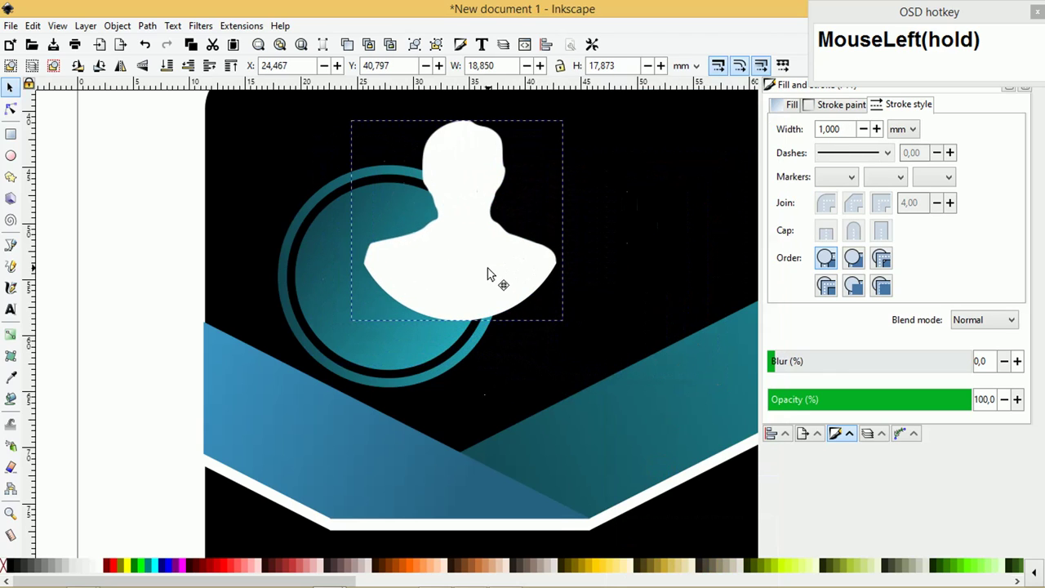
pyautogui.keyDown('shift'); pyautogui.click(346, 299); pyautogui.keyUp('shift')
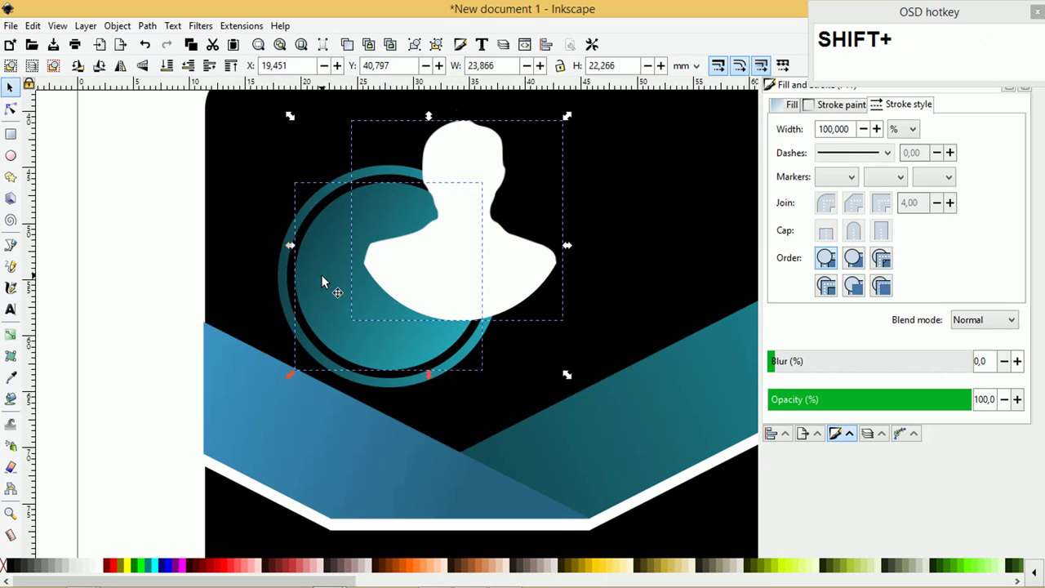
pyautogui.hotkey('ctrl', 'alt', 't')
pyautogui.hotkey('ctrl', 'alt', 'h')
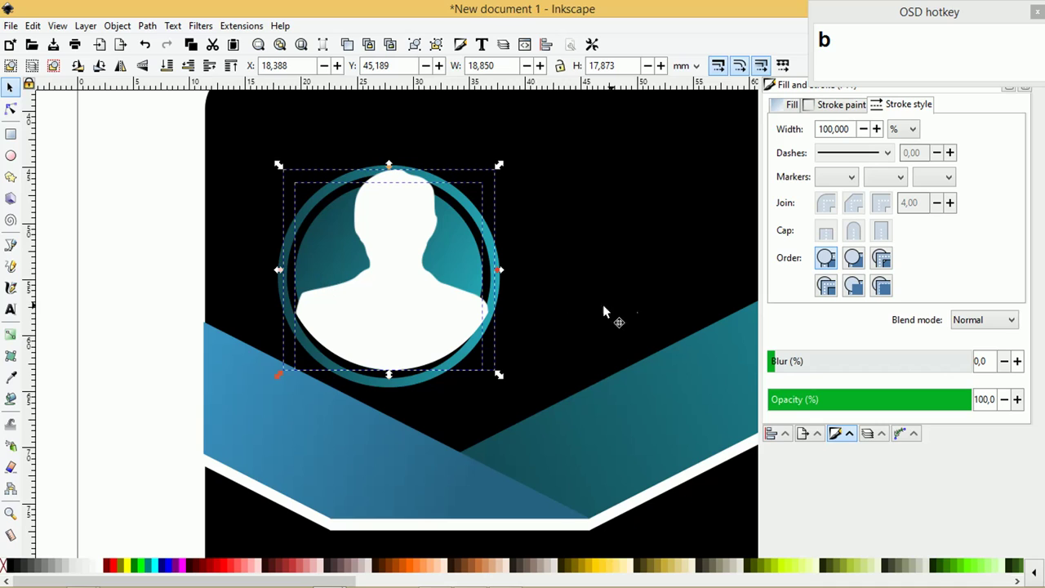
pyautogui.click(575, 245)
# - Reduce the silhouette to about 16.1 mm wide and position it inside the inner teal disc
pyautogui.click(417, 313)
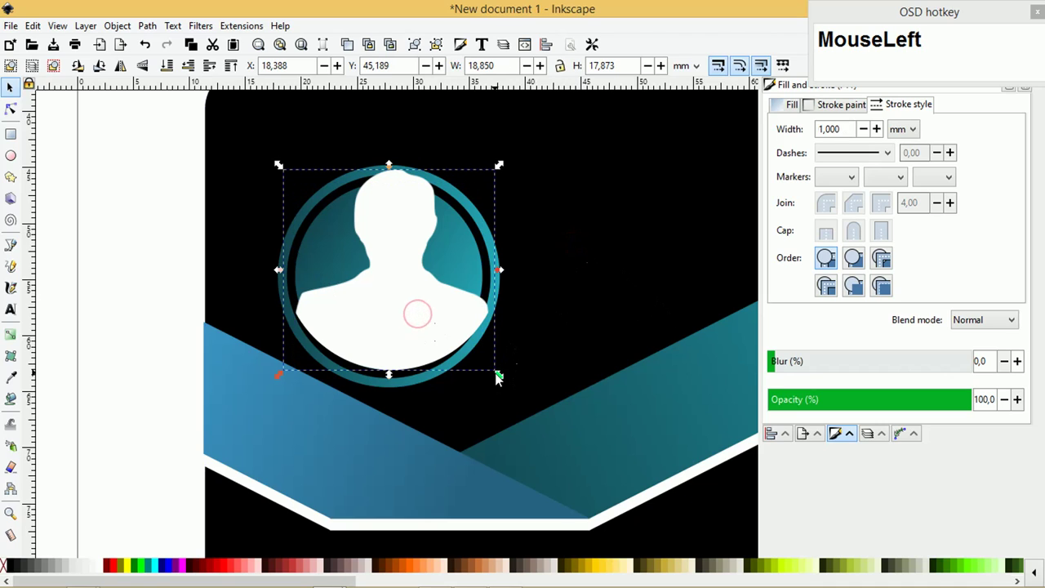
pyautogui.moveTo(500, 377); pyautogui.dragTo(489, 365)
pyautogui.moveTo(420, 334); pyautogui.dragTo(405, 333)
pyautogui.moveTo(488, 372); pyautogui.dragTo(482, 367)
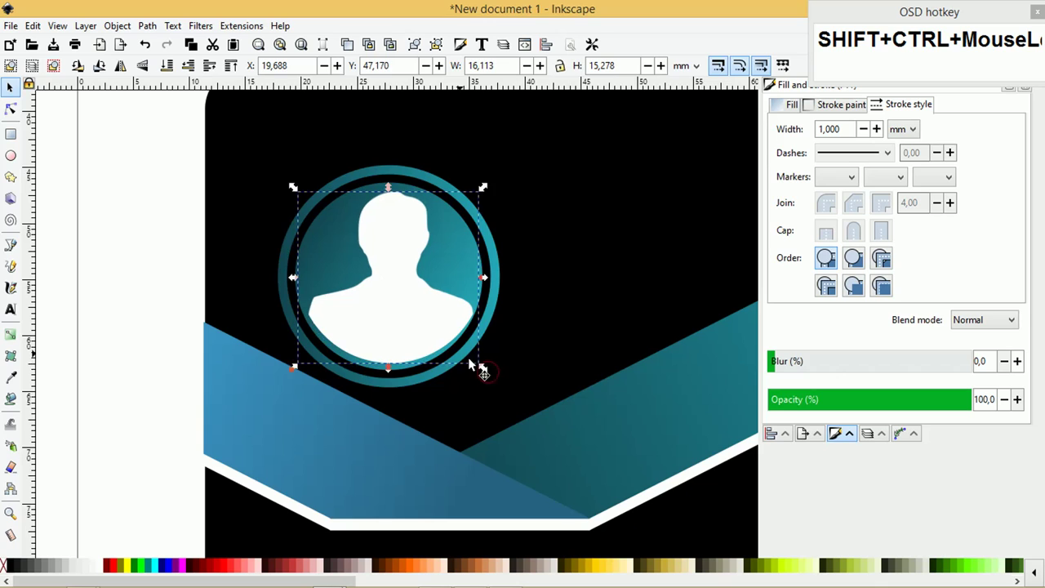
pyautogui.moveTo(418, 332); pyautogui.dragTo(417, 333)
pyautogui.click(637, 234)
# - Select the entire card and move it left to about X -52.4 mm, freeing space beside it
pyautogui.scroll(-1, 633, 229)
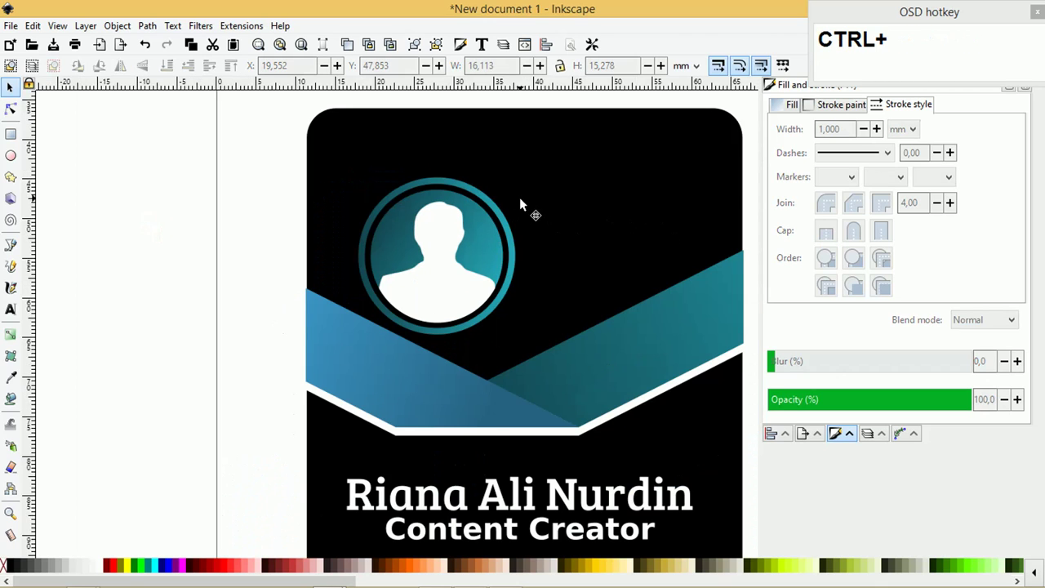
pyautogui.scroll(-2, 527, 192)
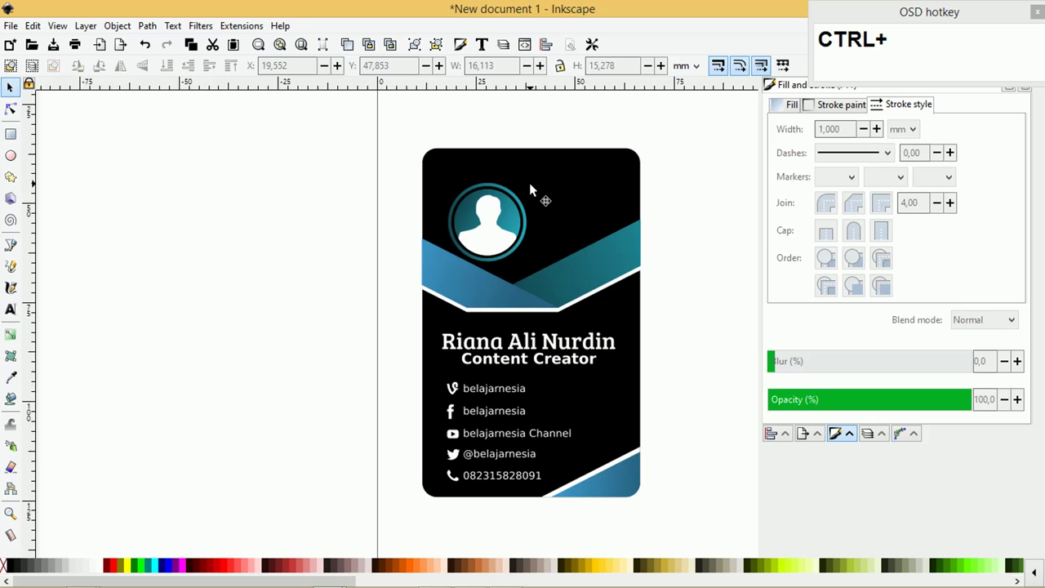
pyautogui.scroll(-1, 364, 208)
pyautogui.moveTo(311, 139); pyautogui.dragTo(656, 477)
pyautogui.moveTo(523, 214); pyautogui.dragTo(343, 217)
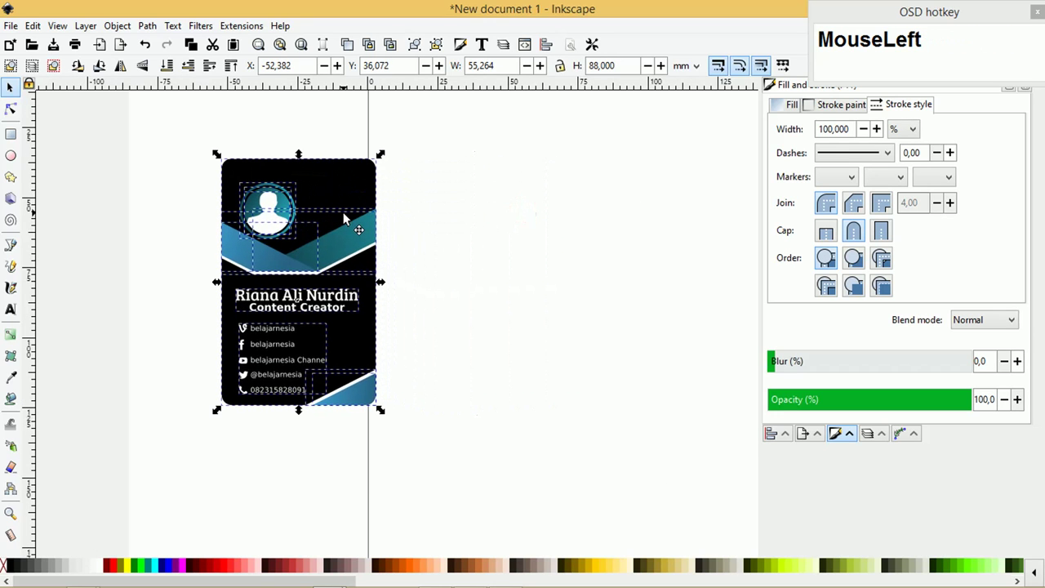
pyautogui.click(478, 208)
# - Duplicate the card's black background and place the copy to the right of the finished card, at about X 22 mm
pyautogui.click(352, 178)
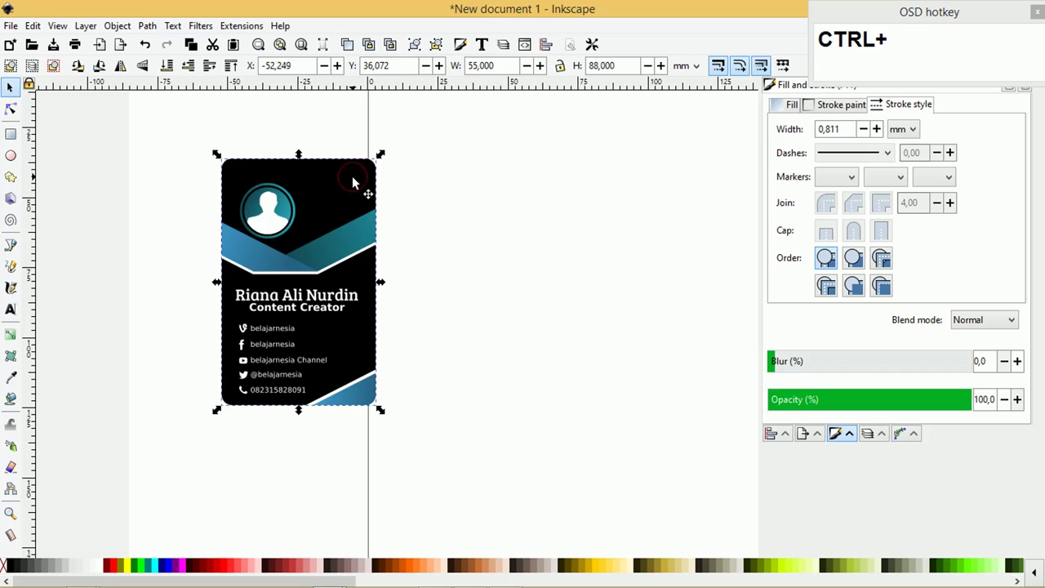
pyautogui.hotkey('ctrl', 'd')
pyautogui.moveTo(334, 190); pyautogui.dragTo(544, 189)
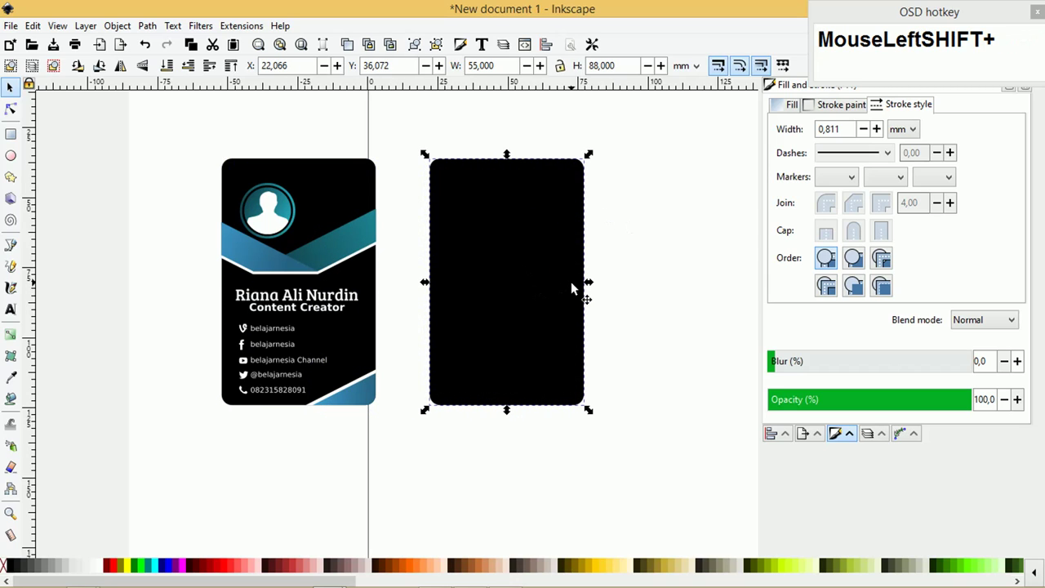
# - Copy the blue and white corner pieces to the lower part of the blank card and flip the copies horizontally
pyautogui.click(403, 425)
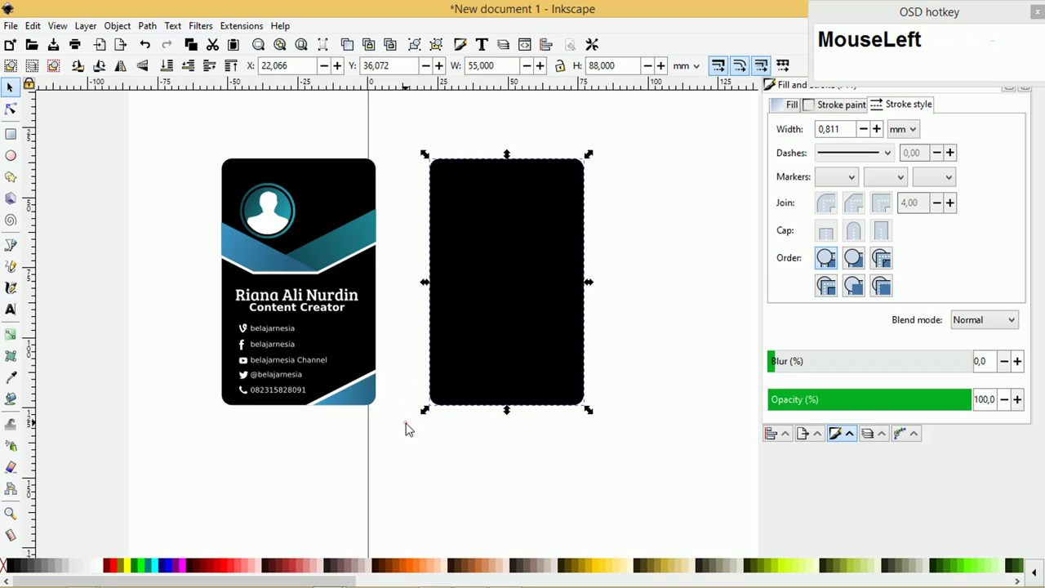
pyautogui.moveTo(422, 446); pyautogui.dragTo(276, 344)
pyautogui.moveTo(375, 410); pyautogui.dragTo(613, 333)
pyautogui.press('Tab')
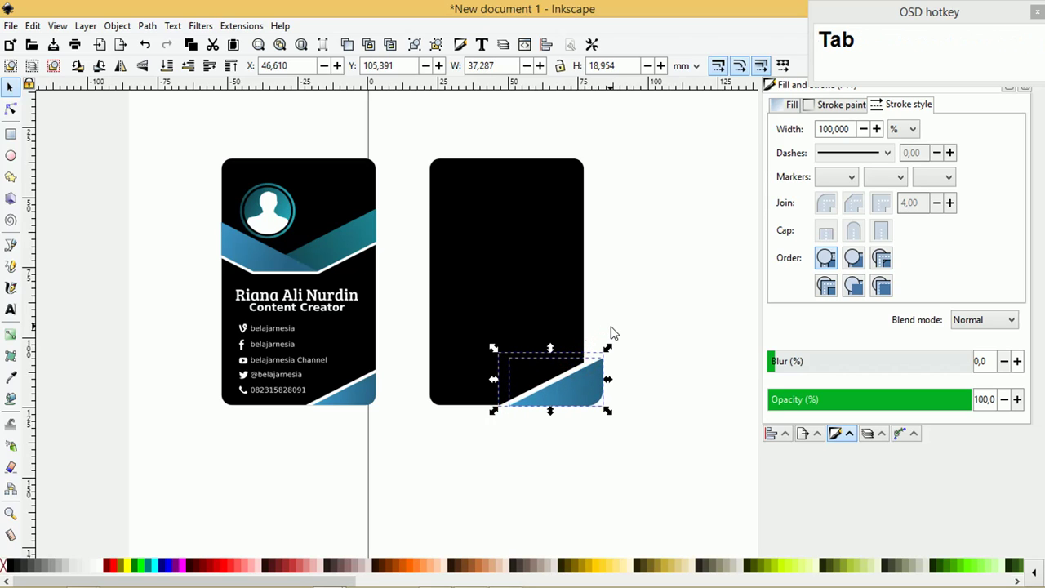
pyautogui.click(119, 67)
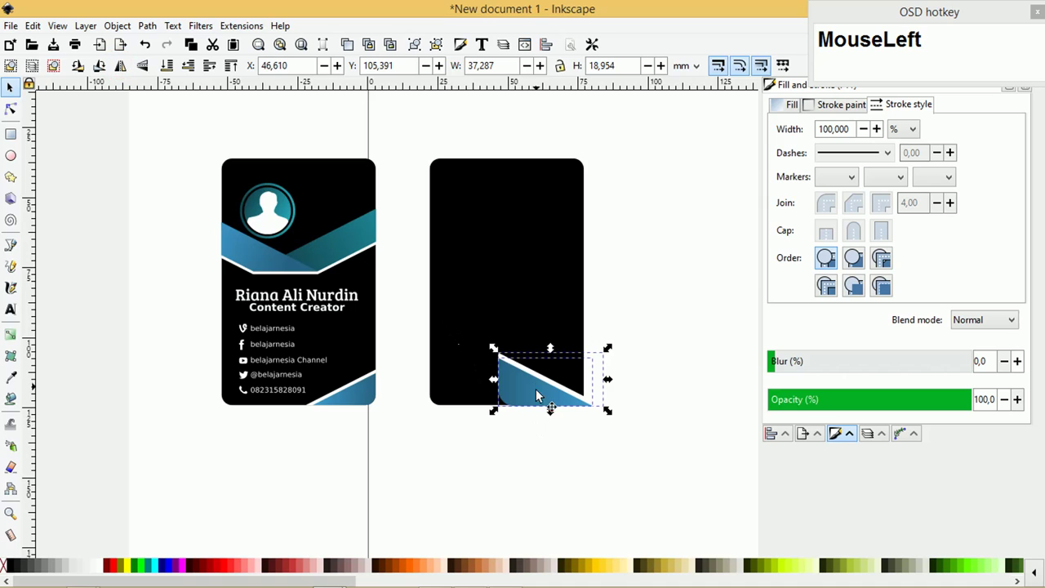
# - Enlarge the flipped corner pieces to about 85.6 mm wide so they cover the bottom of the blank card
pyautogui.moveTo(546, 399); pyautogui.dragTo(463, 387)
pyautogui.moveTo(541, 346); pyautogui.dragTo(655, 236)
pyautogui.moveTo(507, 363); pyautogui.dragTo(481, 382)
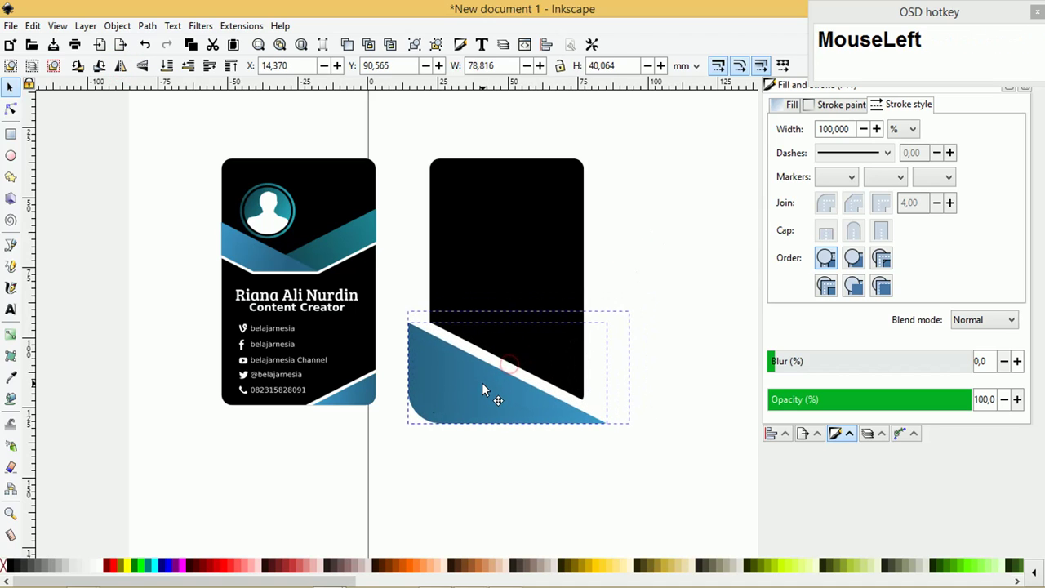
pyautogui.moveTo(637, 305); pyautogui.dragTo(656, 294)
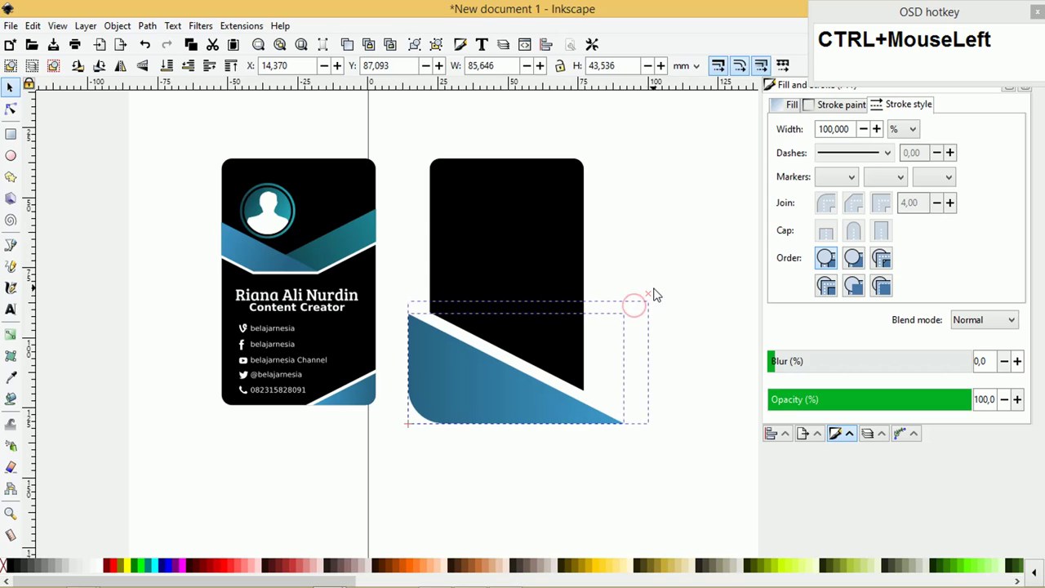
# - Delete the enlarged blue piece and turn the white piece into an unfilled outline with a black stroke
pyautogui.moveTo(448, 380)
pyautogui.mouseDown()
pyautogui.moveTo(403, 430)
pyautogui.moveTo(430, 404)
pyautogui.mouseUp()
pyautogui.press('Delete')
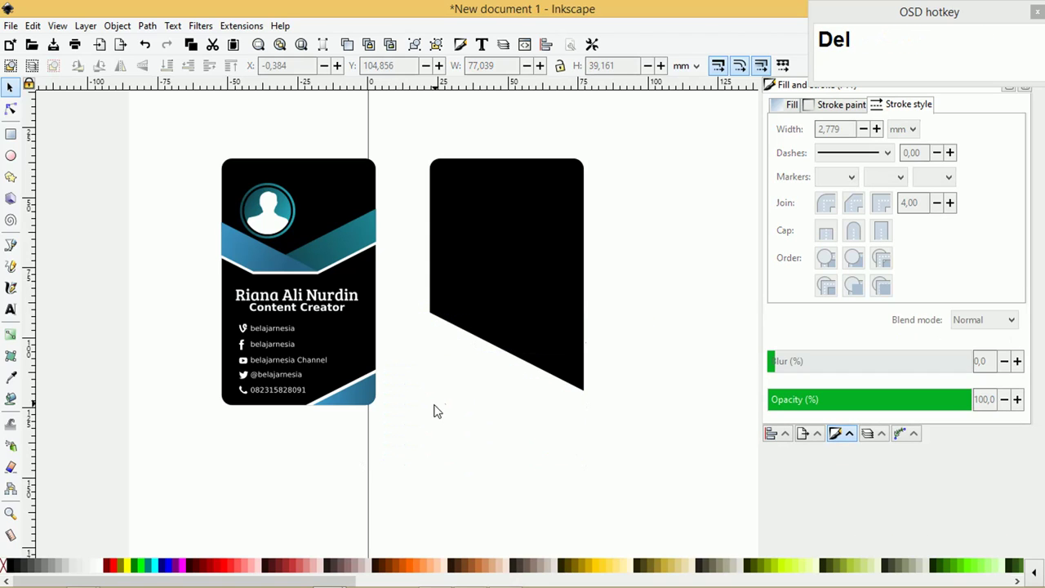
pyautogui.click(455, 365)
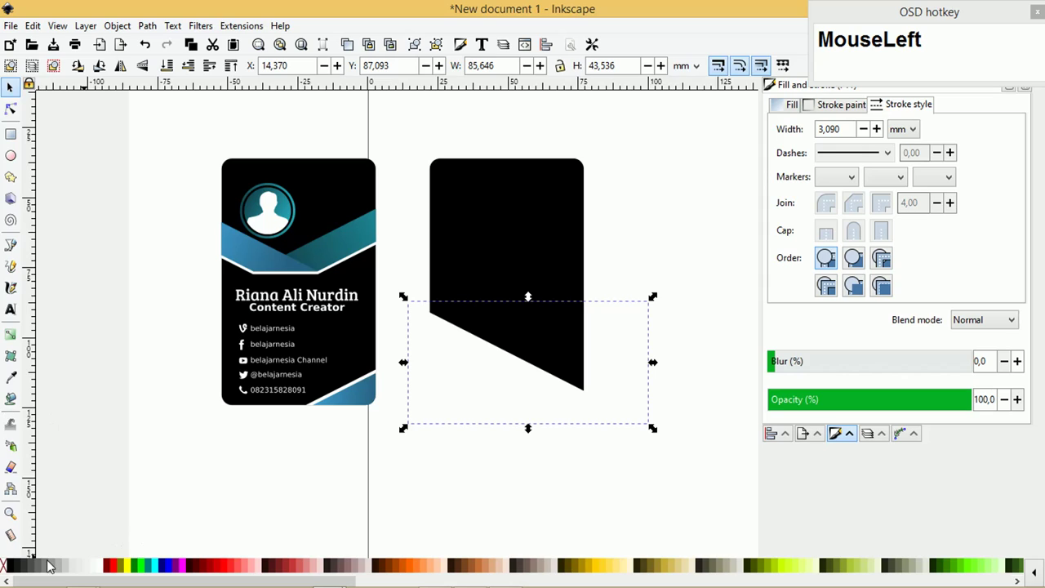
pyautogui.rightClick(8, 563)
pyautogui.click(41, 494)
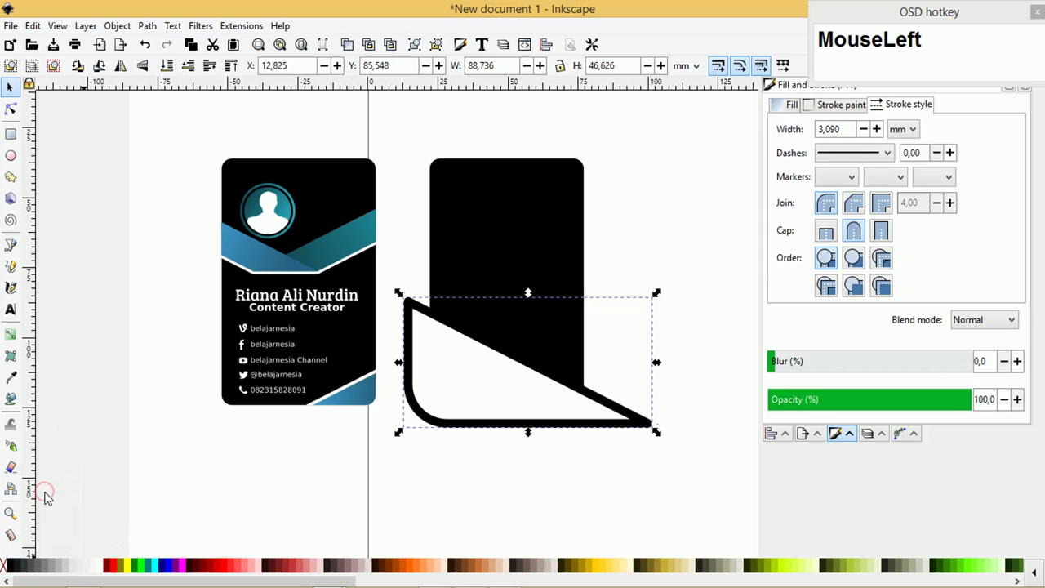
pyautogui.click(5, 567)
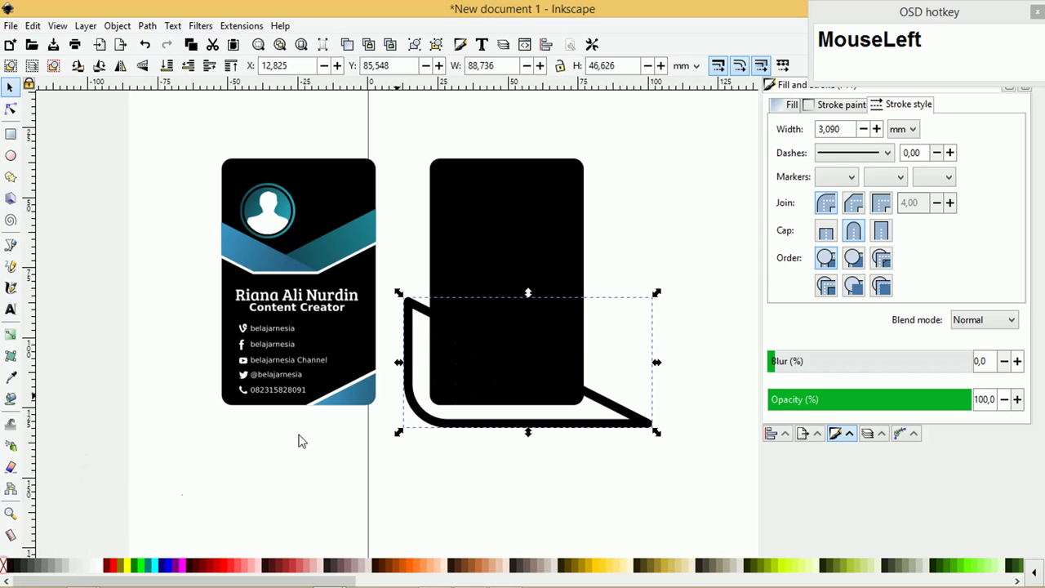
# - Reduce the outline's stroke width to 1.790 mm and shift the outline slightly upward
pyautogui.click(865, 129)
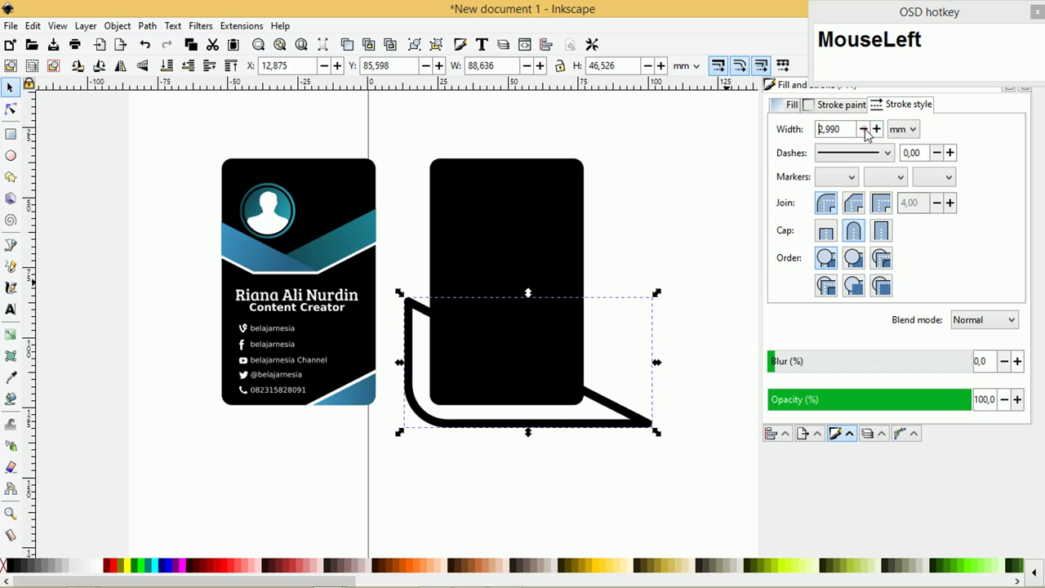
pyautogui.click(864, 129)
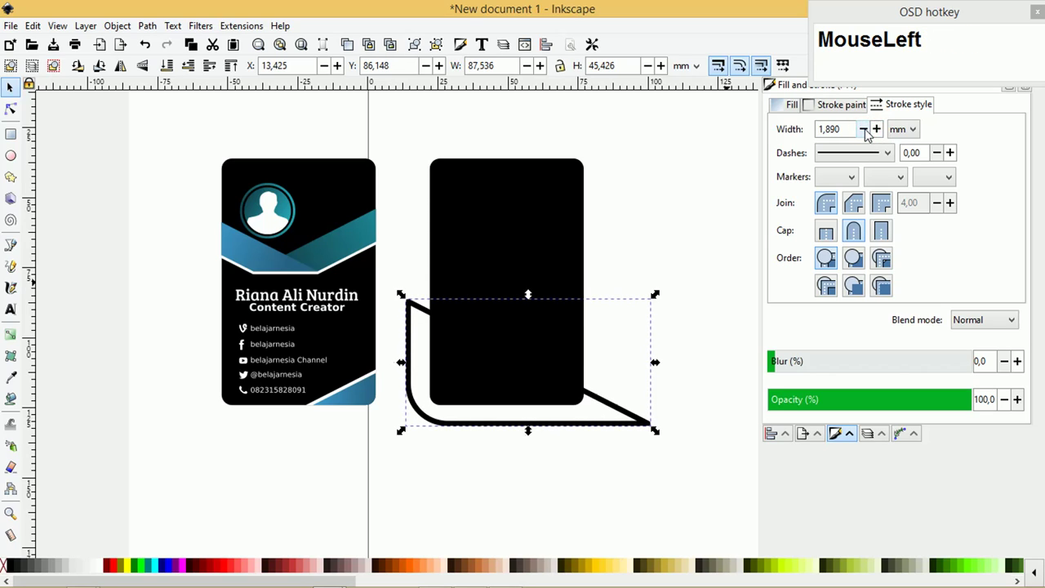
pyautogui.click(864, 129)
pyautogui.moveTo(612, 410); pyautogui.dragTo(606, 390)
pyautogui.press('Tab')
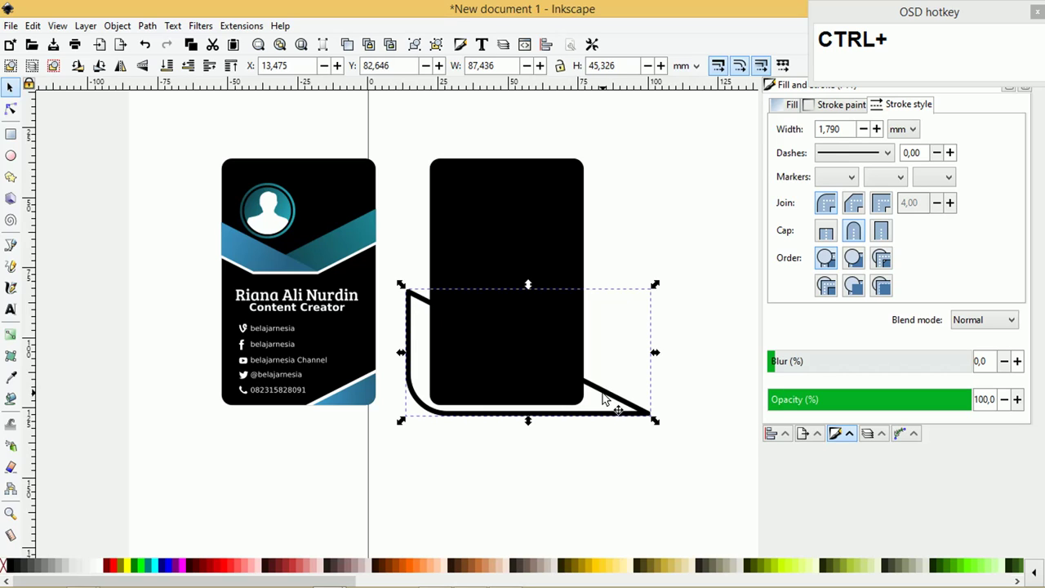
# - Duplicate the black outline, place the copy across the blank card's upper half, and give the copy a red stroke
pyautogui.hotkey('ctrl', 'd')
pyautogui.moveTo(602, 400)
pyautogui.mouseDown()
pyautogui.moveTo(606, 204)
pyautogui.moveTo(574, 272)
pyautogui.moveTo(577, 294)
pyautogui.moveTo(586, 269)
pyautogui.mouseUp()
pyautogui.moveTo(610, 393); pyautogui.dragTo(606, 402)
pyautogui.click(621, 280)
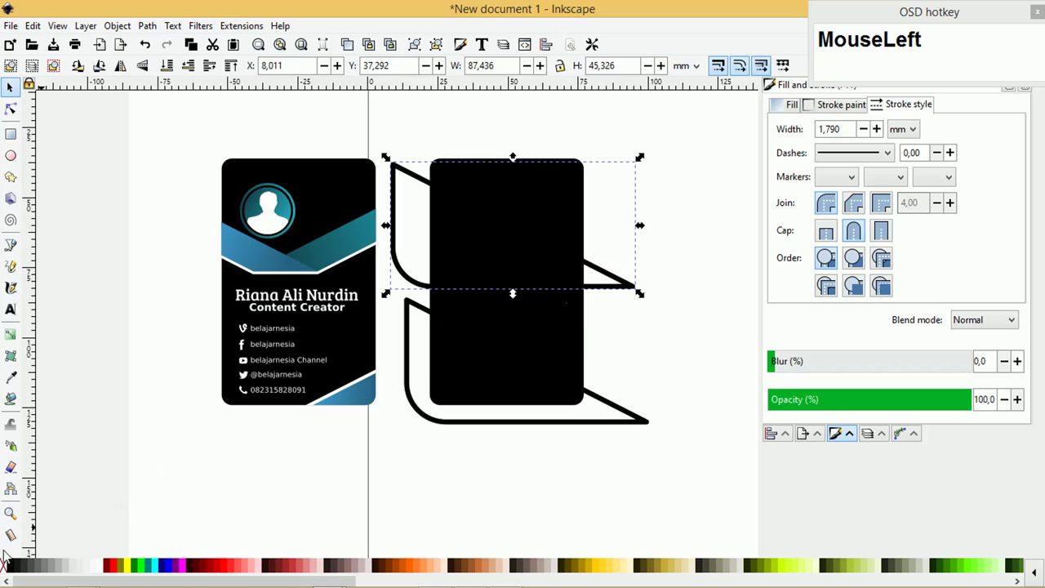
pyautogui.rightClick(116, 565)
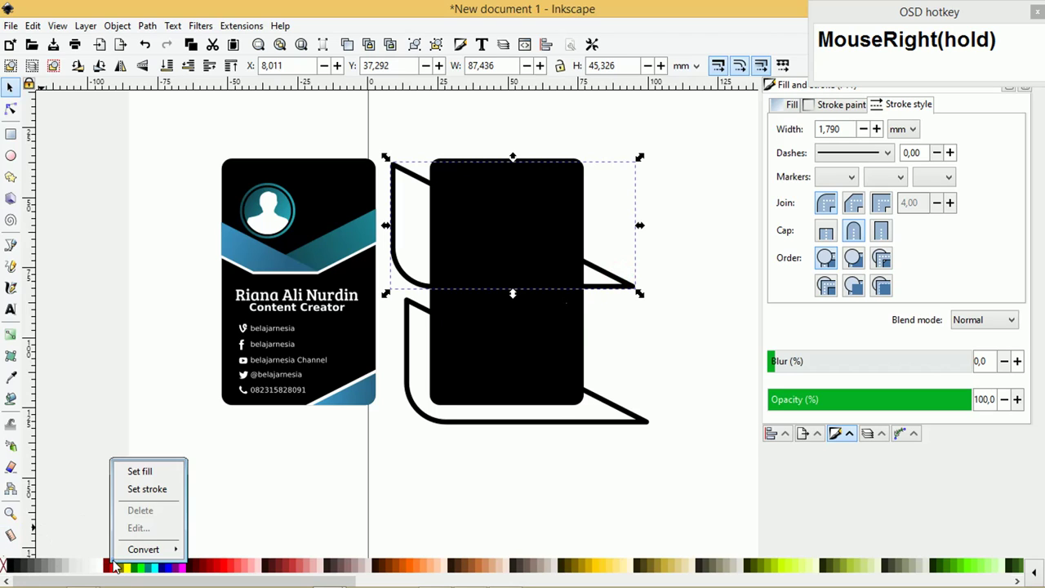
pyautogui.click(159, 497)
# - Shift the black outline slightly down and the red outline slightly up to widen the band between them
pyautogui.click(641, 422)
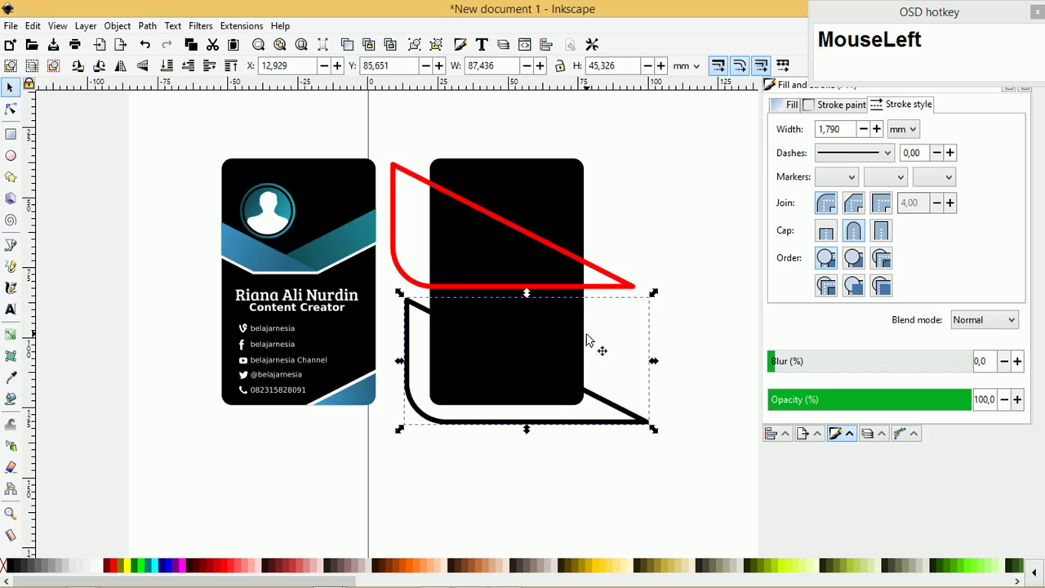
pyautogui.press('Tab')
pyautogui.click(669, 358)
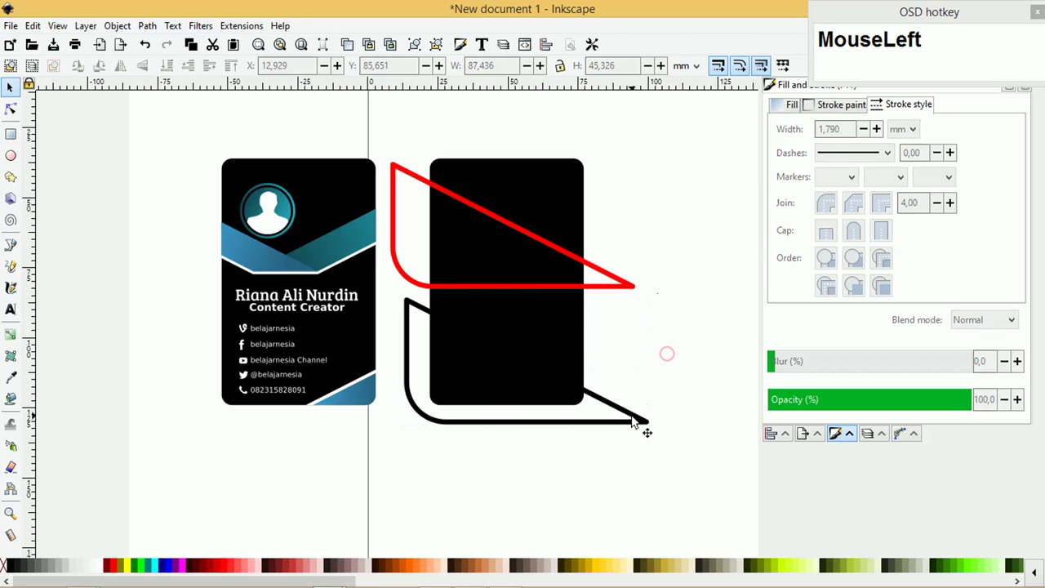
pyautogui.moveTo(644, 426); pyautogui.dragTo(638, 430)
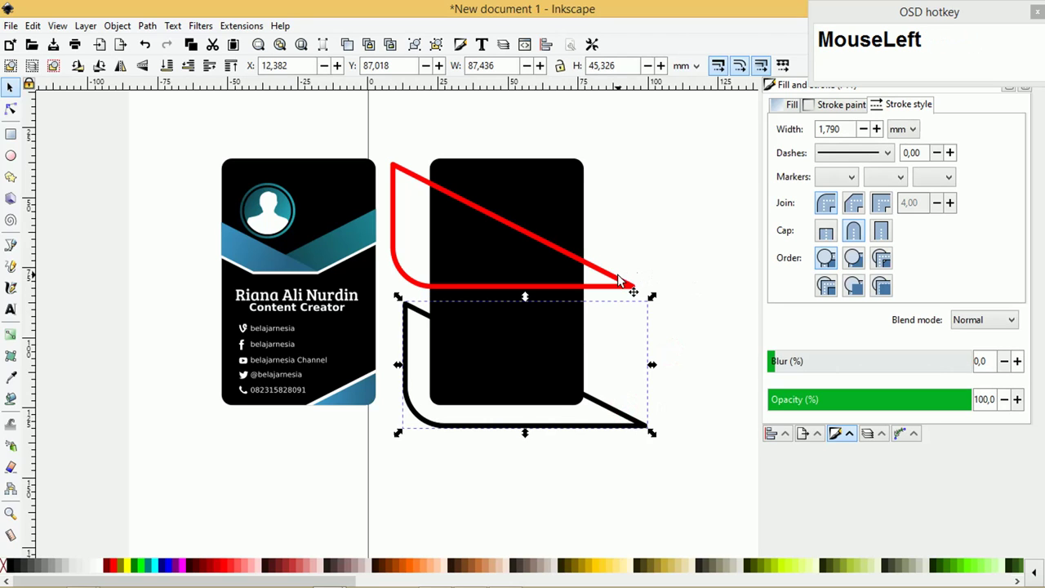
pyautogui.moveTo(621, 282); pyautogui.dragTo(627, 267)
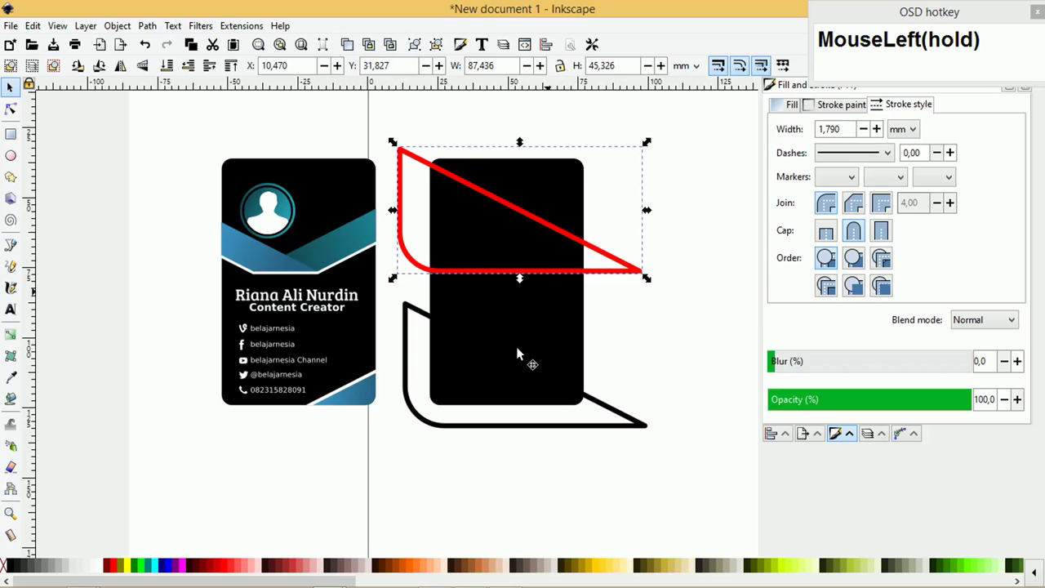
pyautogui.click(609, 408)
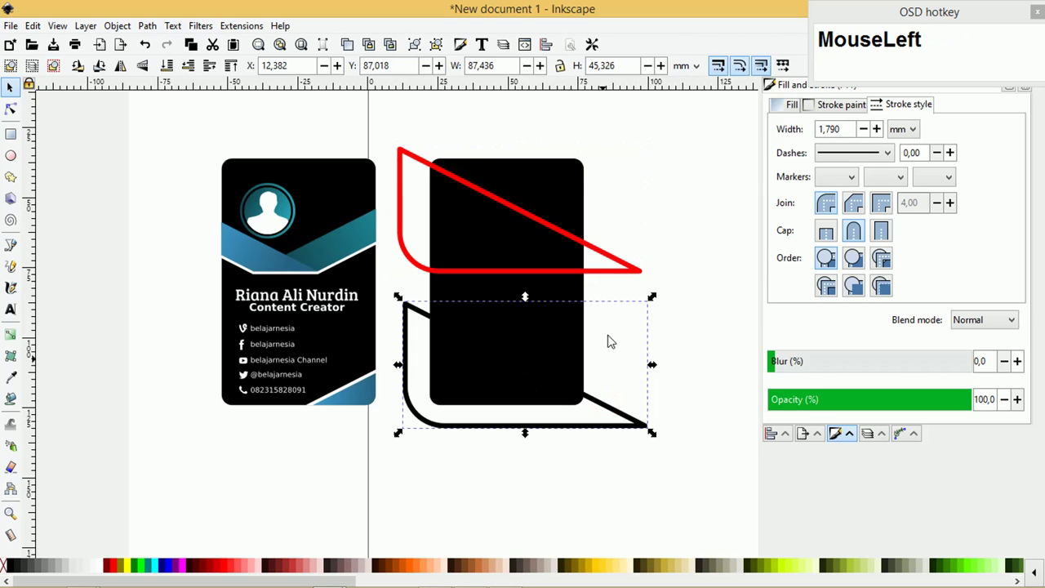
# - Duplicate the blank black card and bring the lower outline in front of the copy with a red stroke
pyautogui.click(552, 172)
pyautogui.hotkey('ctrl', 'd')
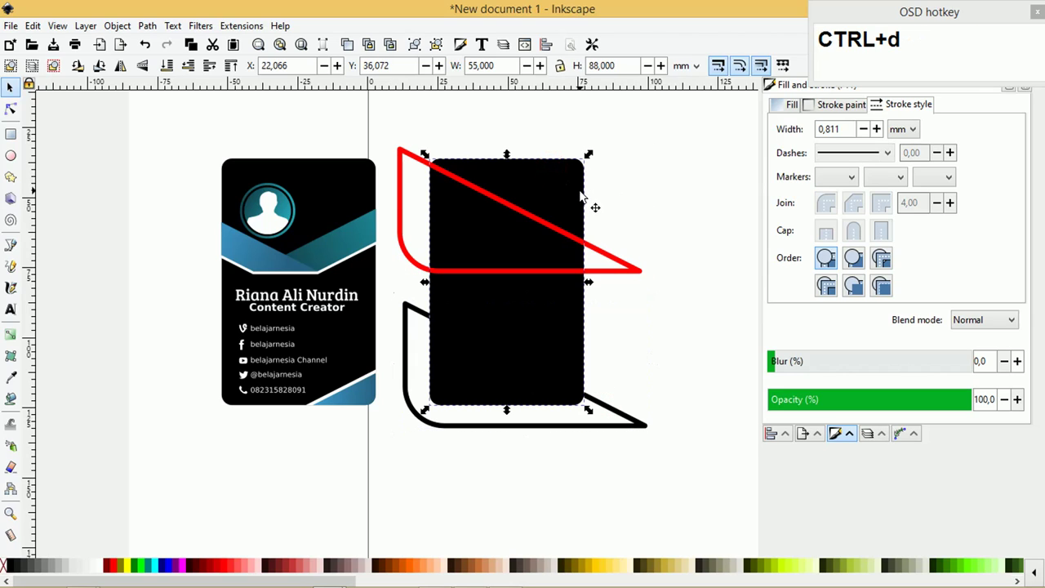
pyautogui.click(640, 426)
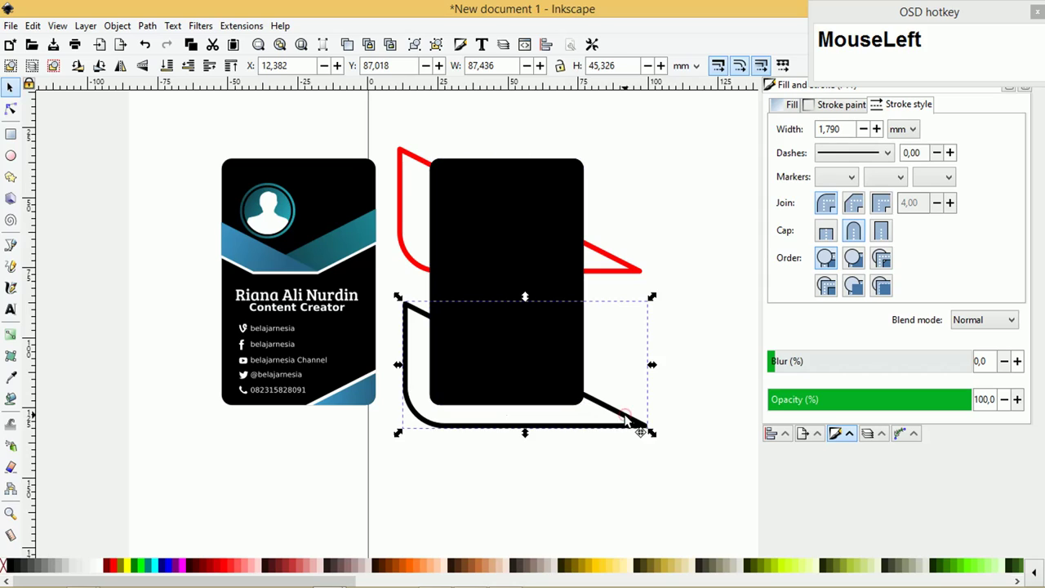
pyautogui.press('Home')
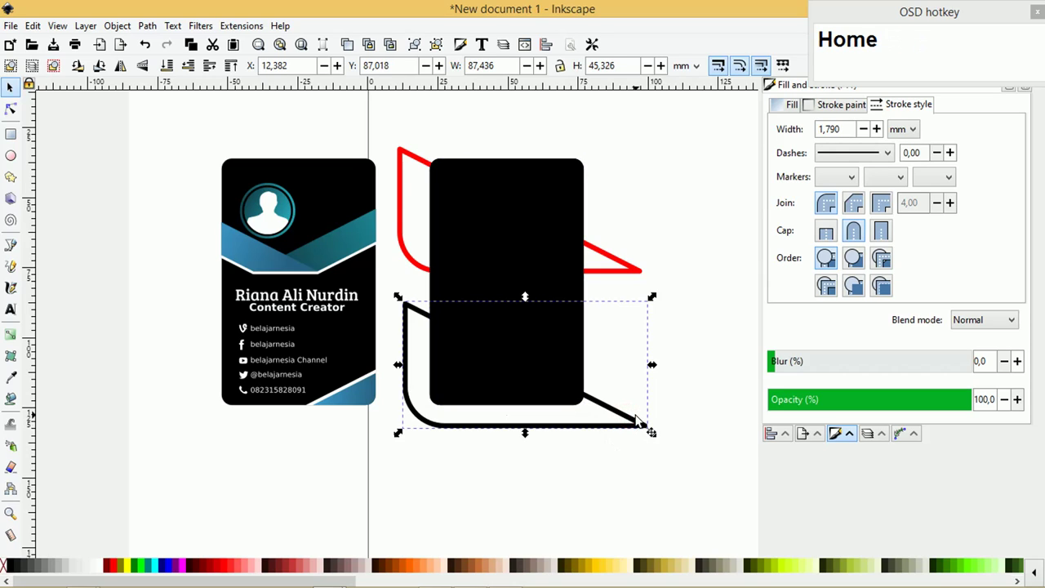
pyautogui.rightClick(114, 569)
pyautogui.click(148, 495)
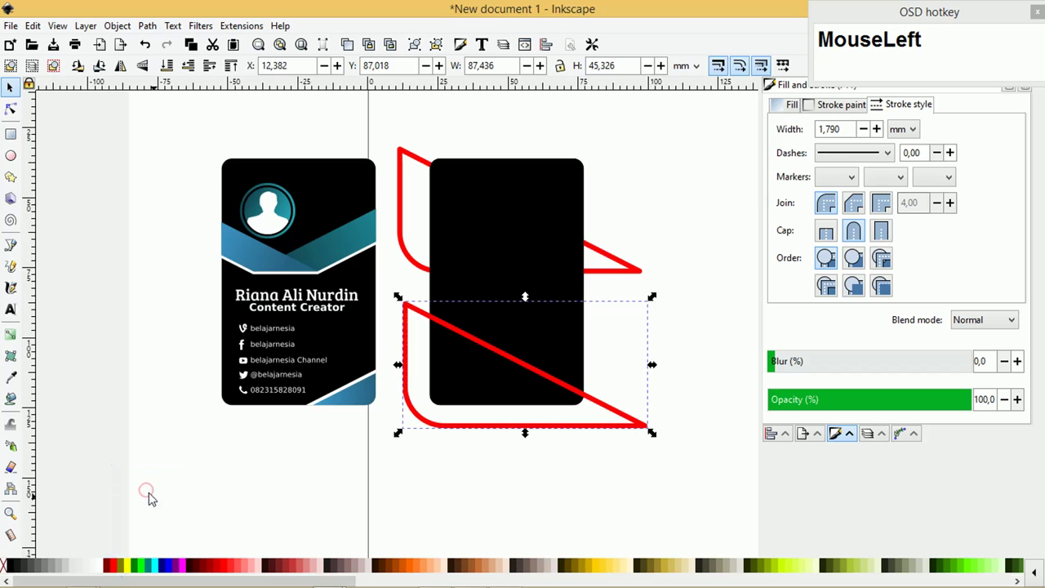
pyautogui.click(660, 466)
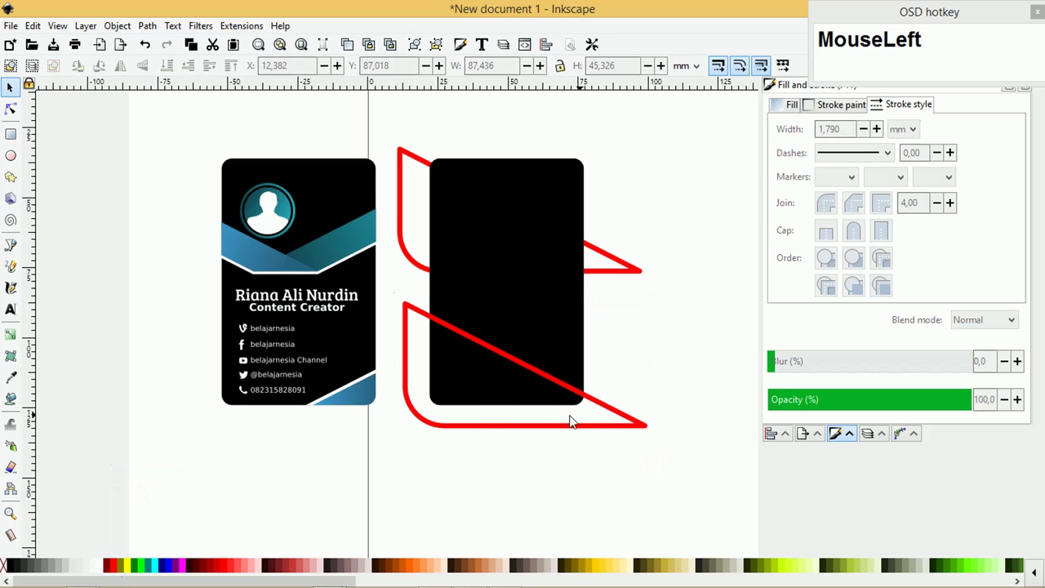
# - Intersect the card copy with the lower red outline to form a piece matching the card's bottom corner
pyautogui.click(605, 412)
pyautogui.keyDown('shift'); pyautogui.click(549, 221); pyautogui.keyUp('shift')
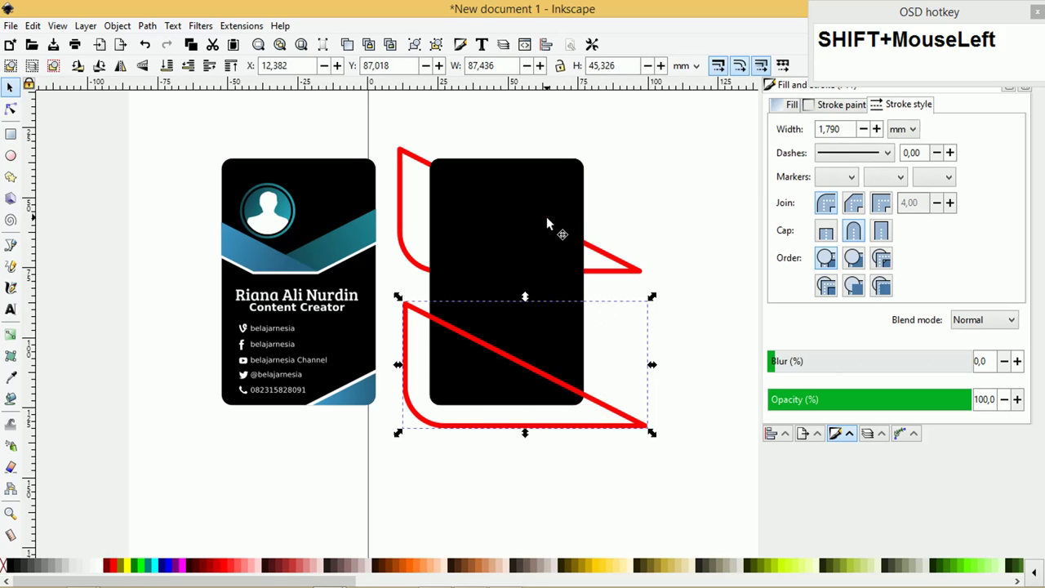
pyautogui.moveTo(546, 217); pyautogui.dragTo(215, 214)
pyautogui.hotkey('ctrl', 'z')
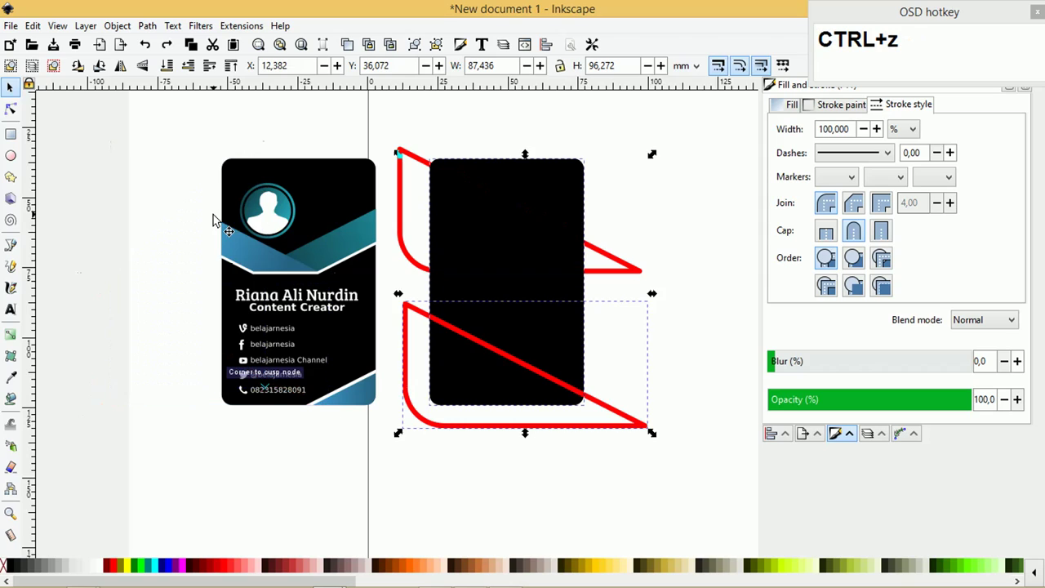
pyautogui.click(147, 26)
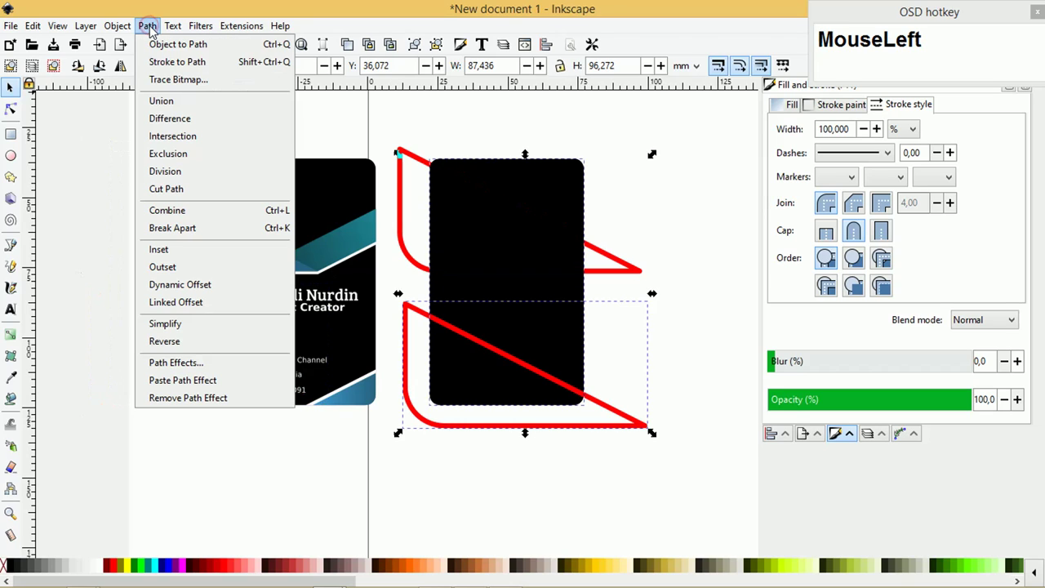
pyautogui.click(180, 137)
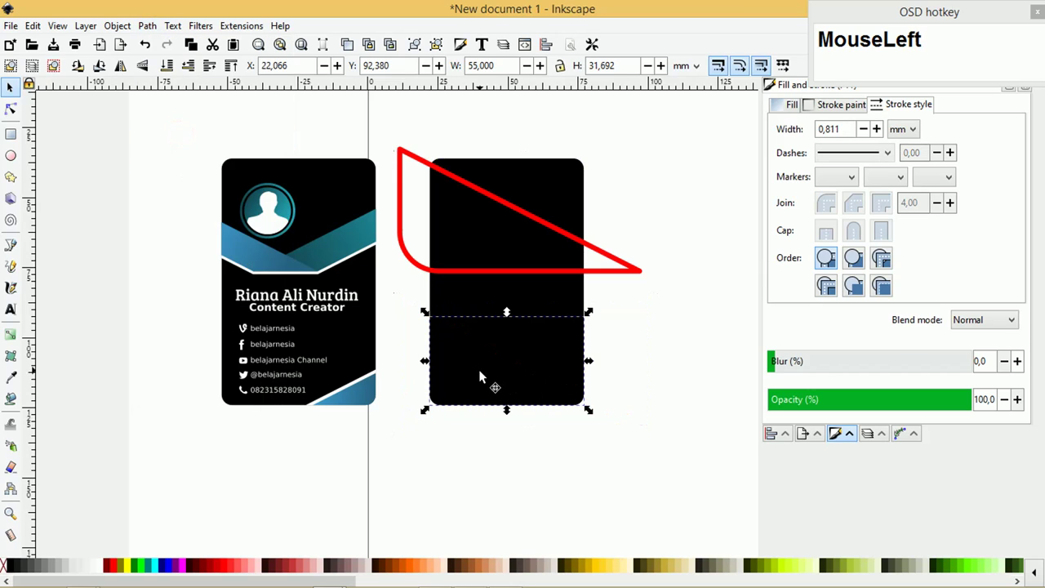
# - Fill the lower diagonal piece with the teal linear gradient 896
pyautogui.click(783, 106)
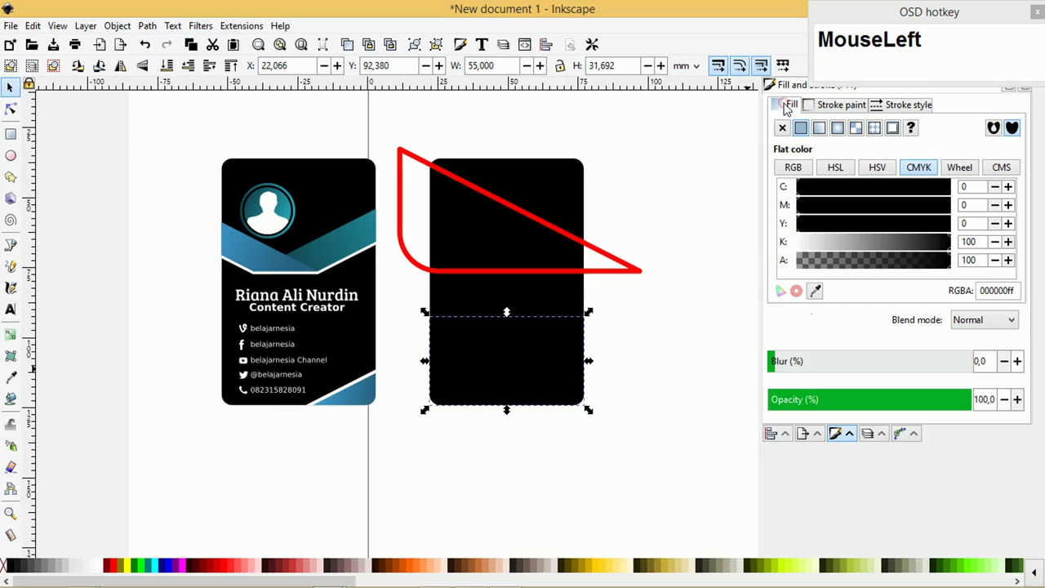
pyautogui.click(820, 129)
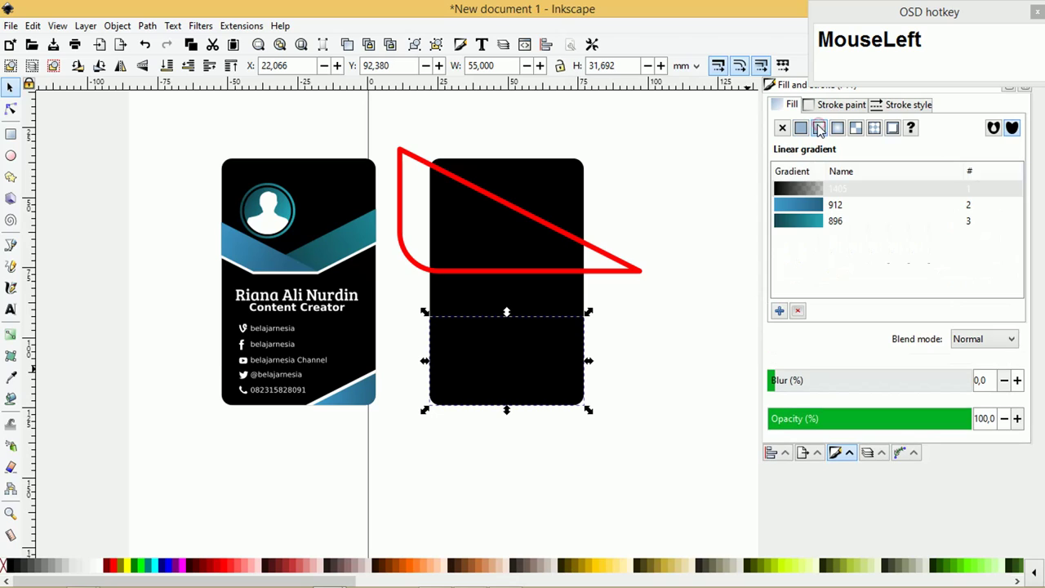
pyautogui.click(802, 205)
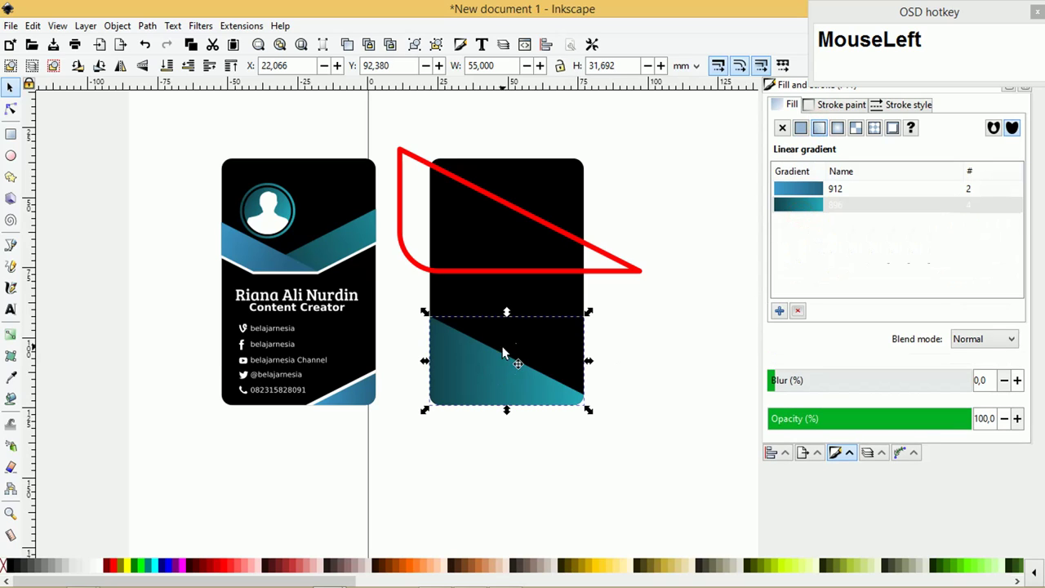
pyautogui.click(178, 137)
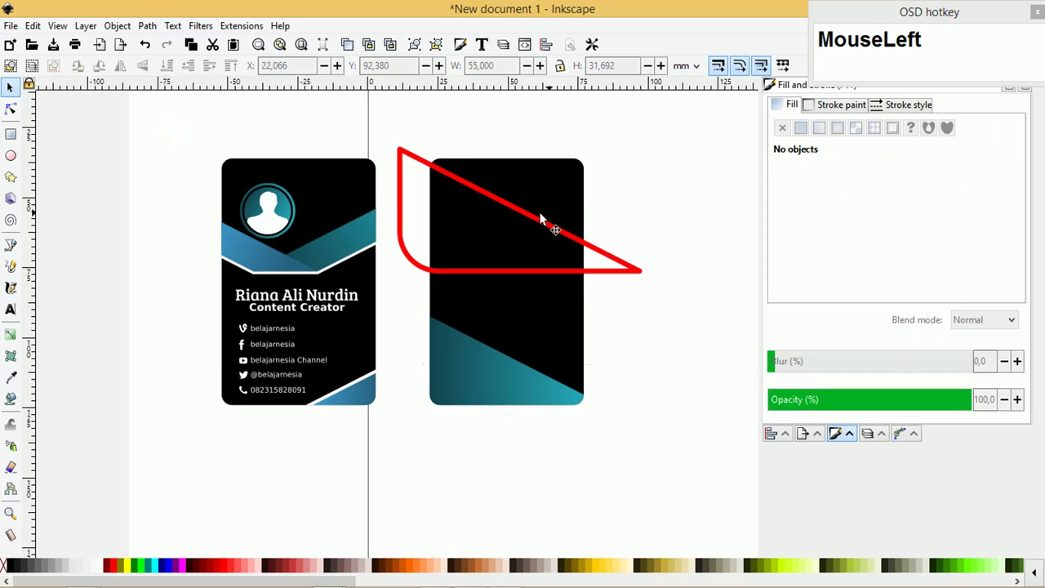
# - Duplicate the blank card again and bring the upper red outline in front of the copy
pyautogui.keyDown('ctrl'); pyautogui.scroll(1, 541, 221); pyautogui.keyUp('ctrl')
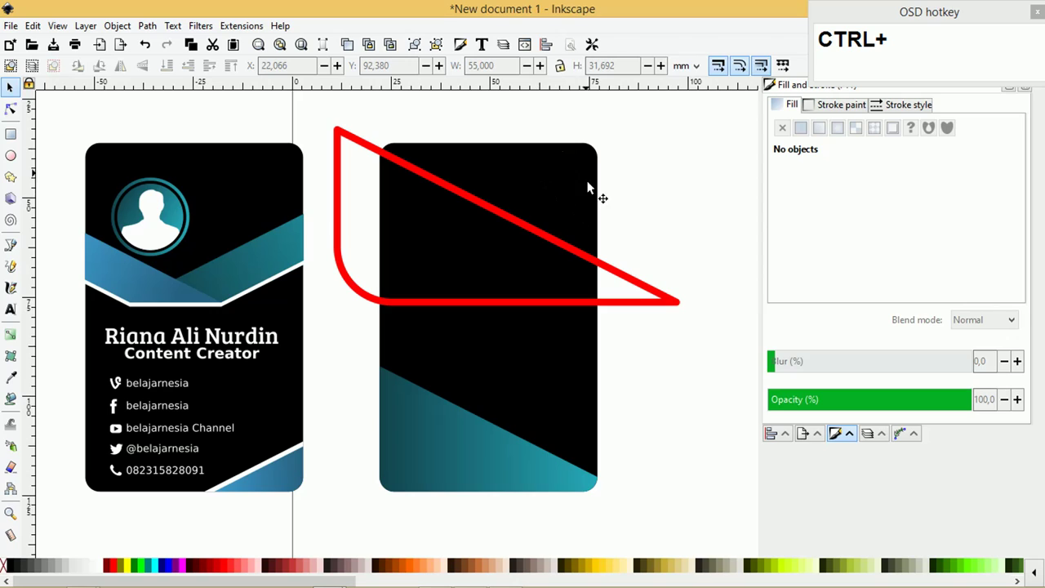
pyautogui.click(544, 190)
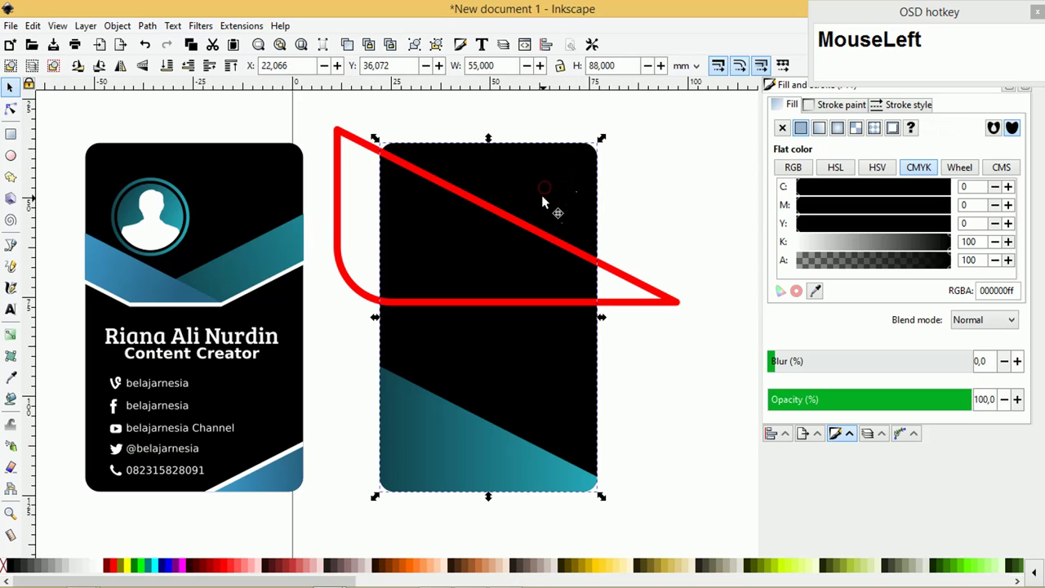
pyautogui.press('ctrl')
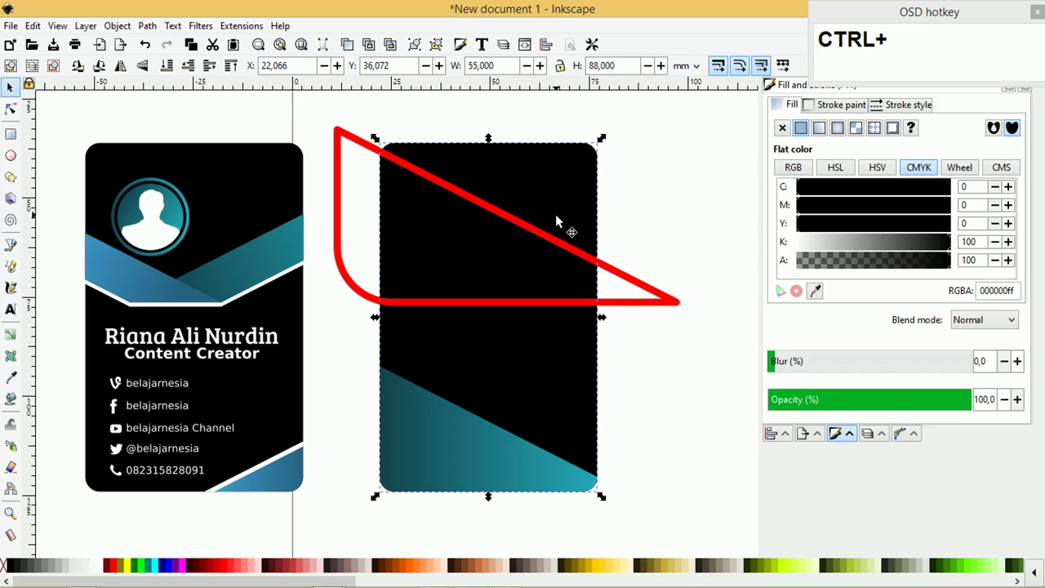
pyautogui.hotkey('ctrl', 'd')
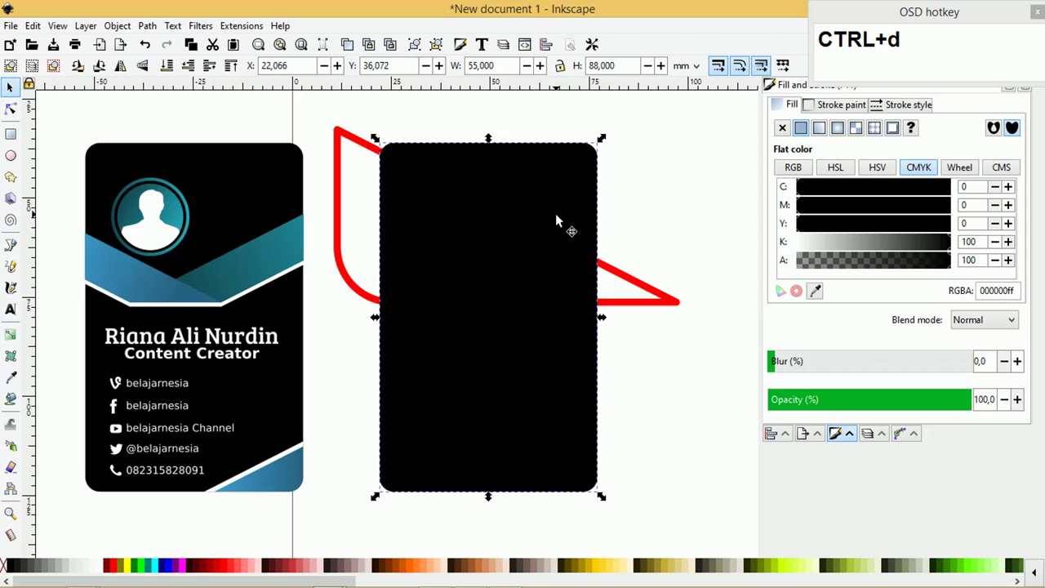
pyautogui.click(647, 198)
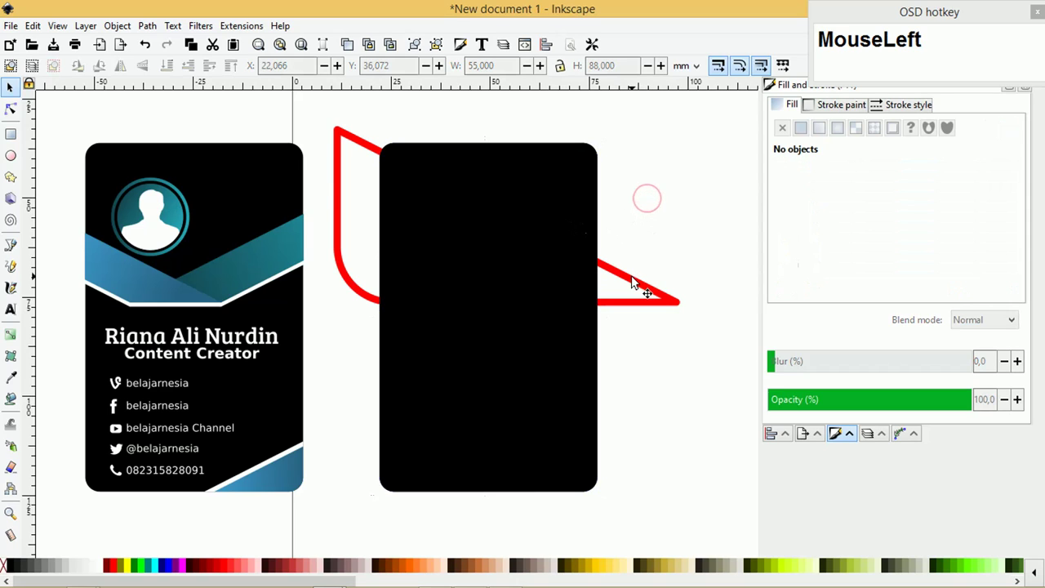
pyautogui.click(633, 282)
pyautogui.press('Home')
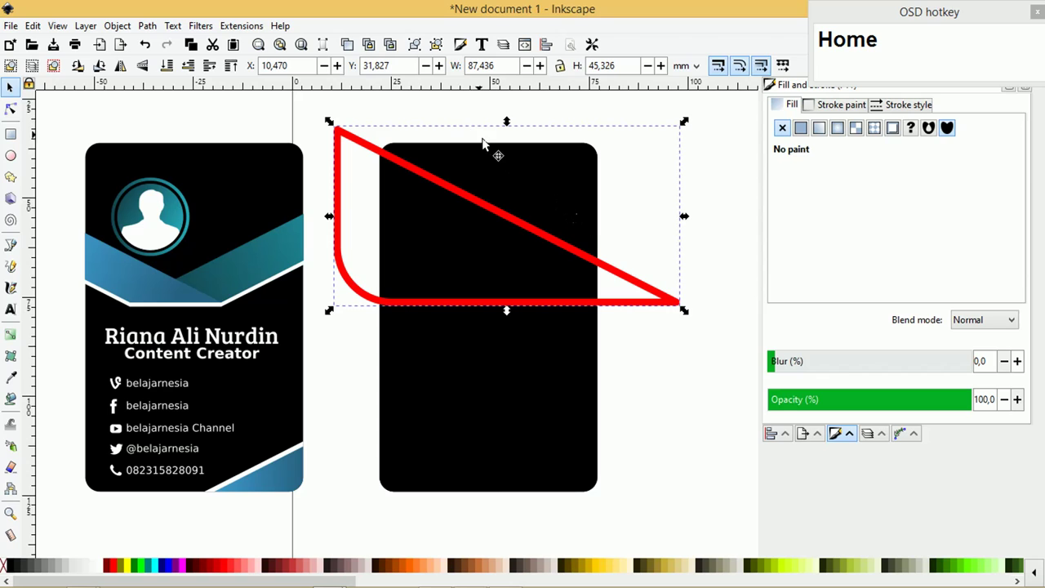
pyautogui.click(718, 234)
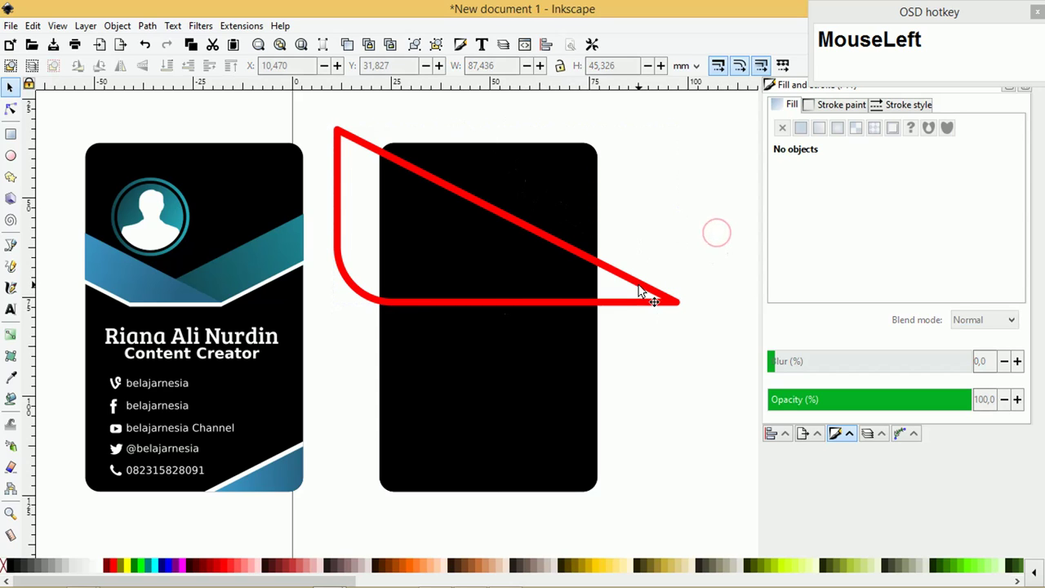
# - Break the upper red outline at its bottom-edge node and pull the two loose ends out beyond either side of the card
pyautogui.click(646, 291)
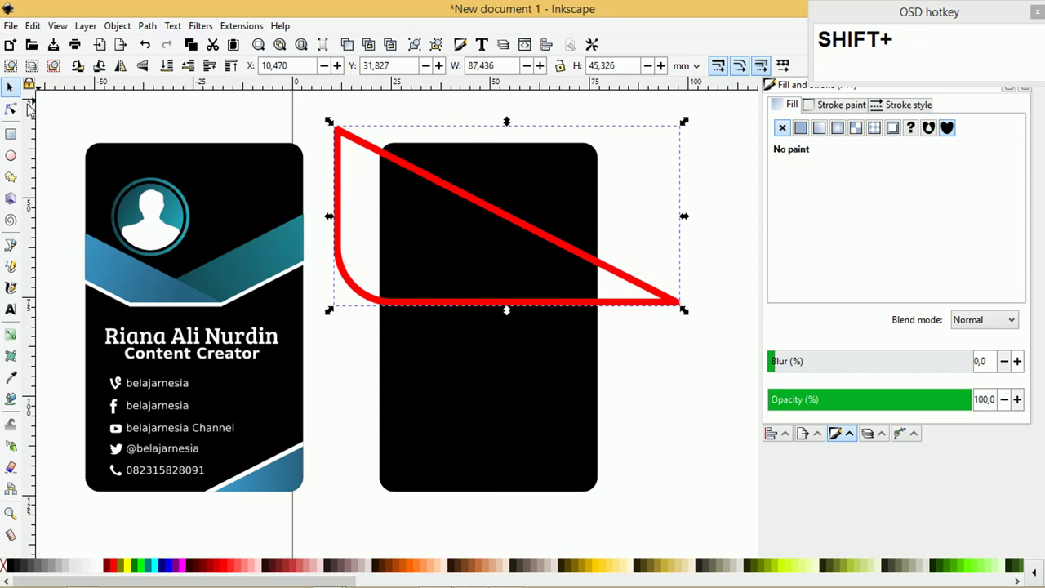
pyautogui.click(22, 108)
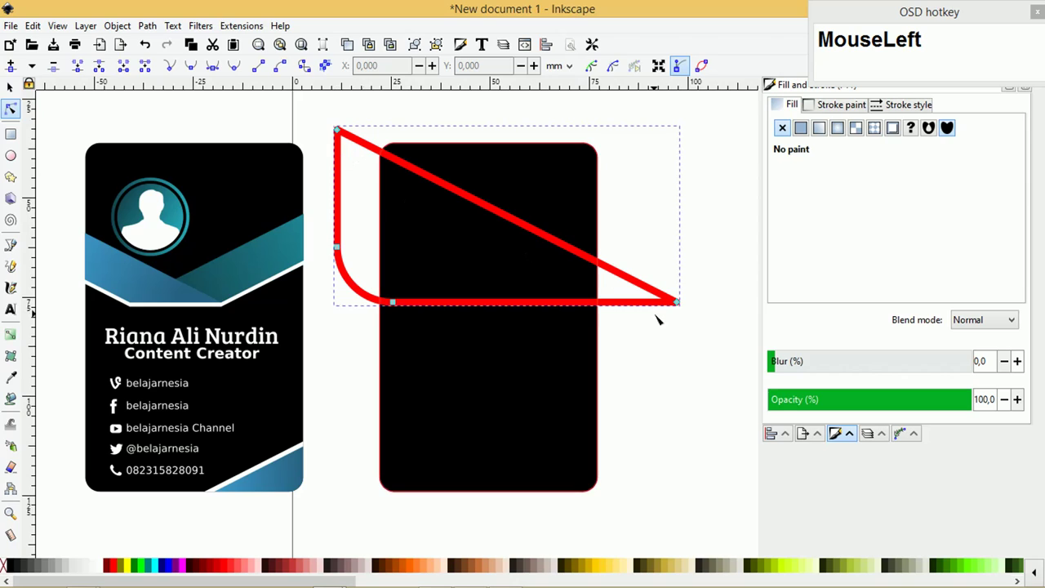
pyautogui.click(393, 302)
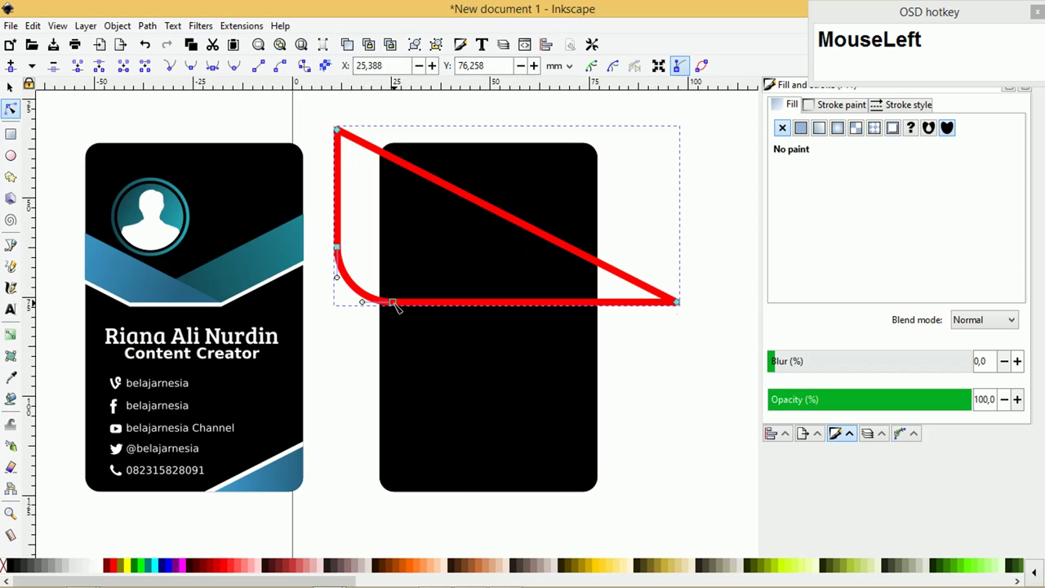
pyautogui.click(98, 66)
pyautogui.moveTo(398, 296); pyautogui.dragTo(312, 346)
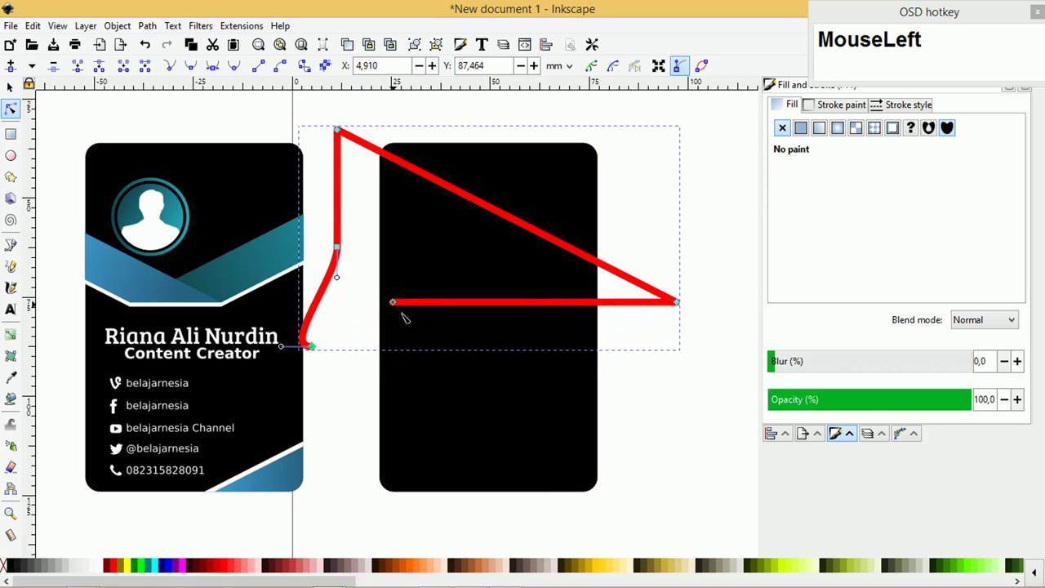
pyautogui.moveTo(394, 302); pyautogui.dragTo(666, 408)
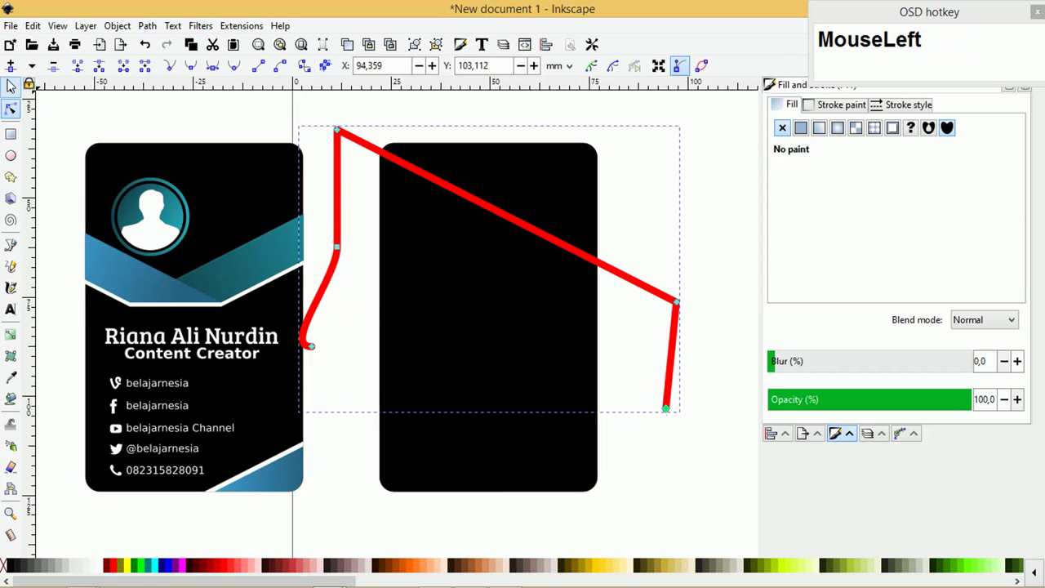
pyautogui.click(10, 87)
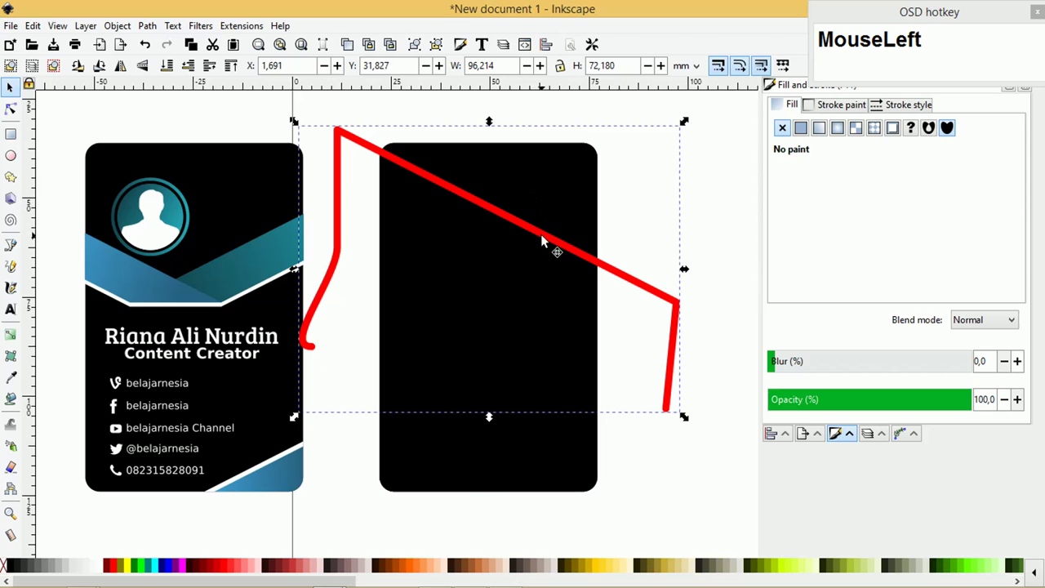
# - Divide the card copy along the opened red outline with Division and delete the piece below the diagonal
pyautogui.keyDown('shift'); pyautogui.click(563, 442); pyautogui.keyUp('shift')
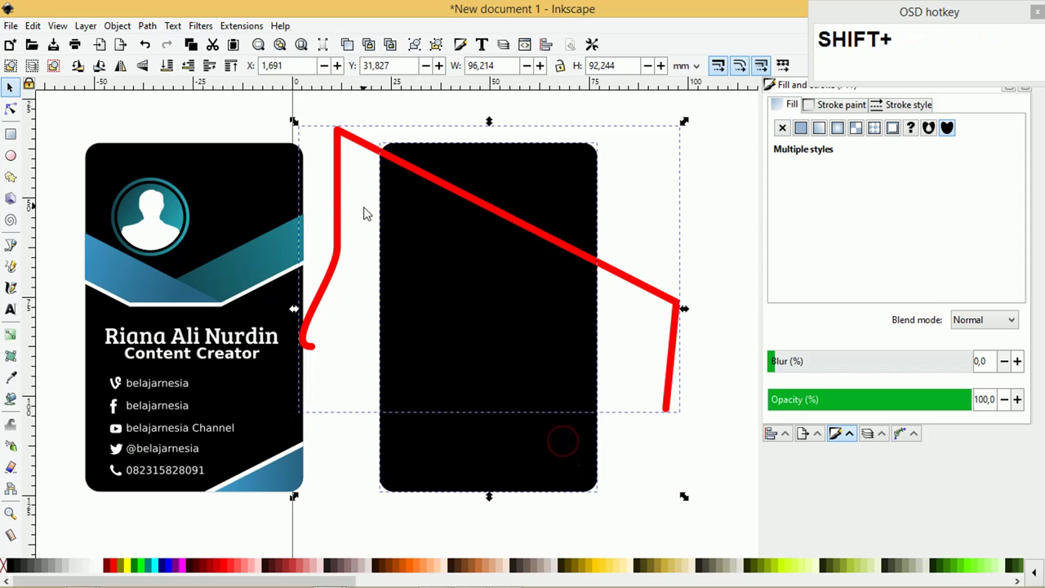
pyautogui.click(147, 25)
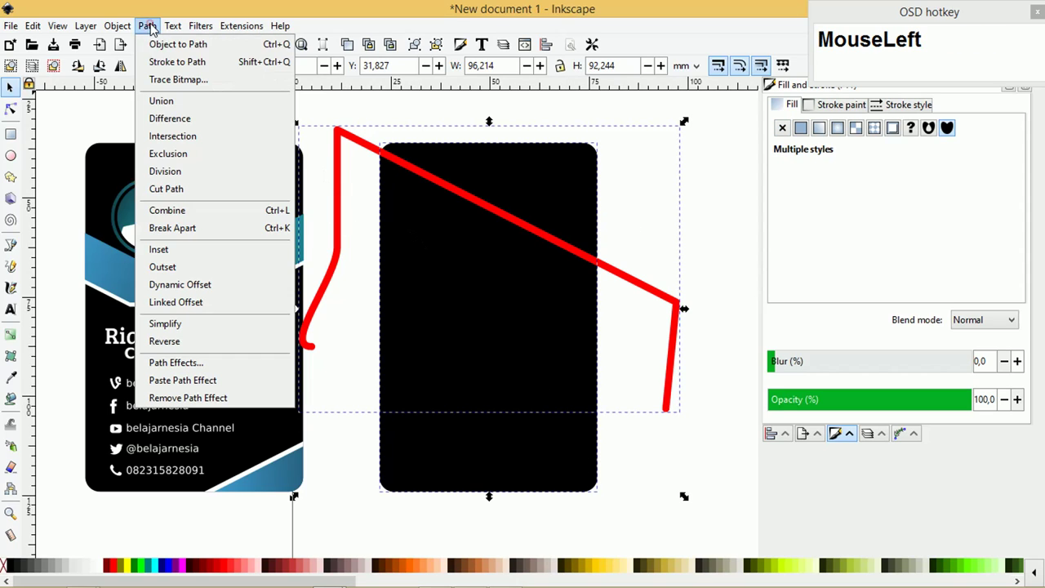
pyautogui.click(188, 177)
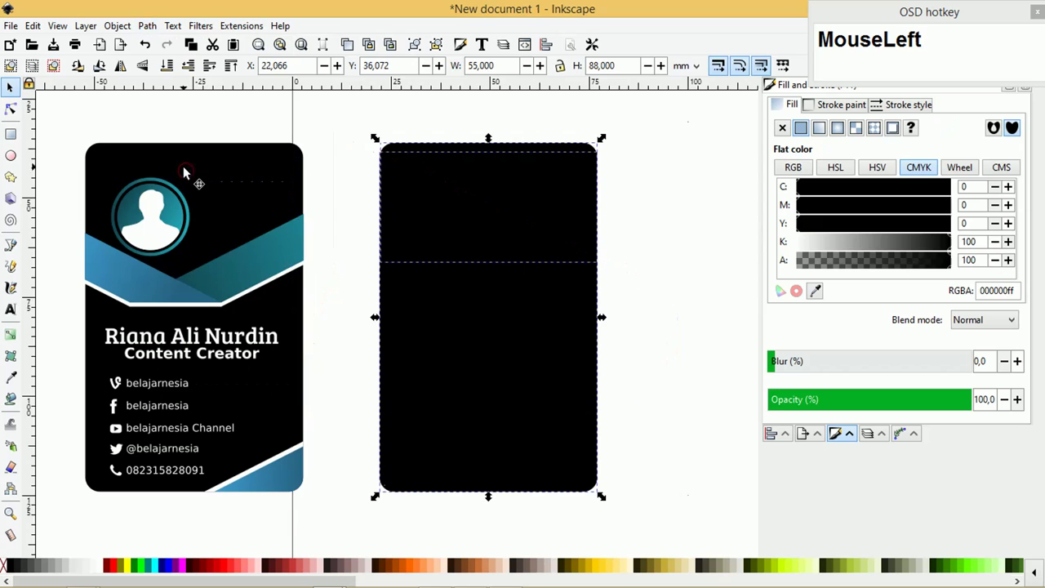
pyautogui.click(648, 232)
pyautogui.moveTo(468, 303); pyautogui.dragTo(284, 311)
pyautogui.press('Delete')
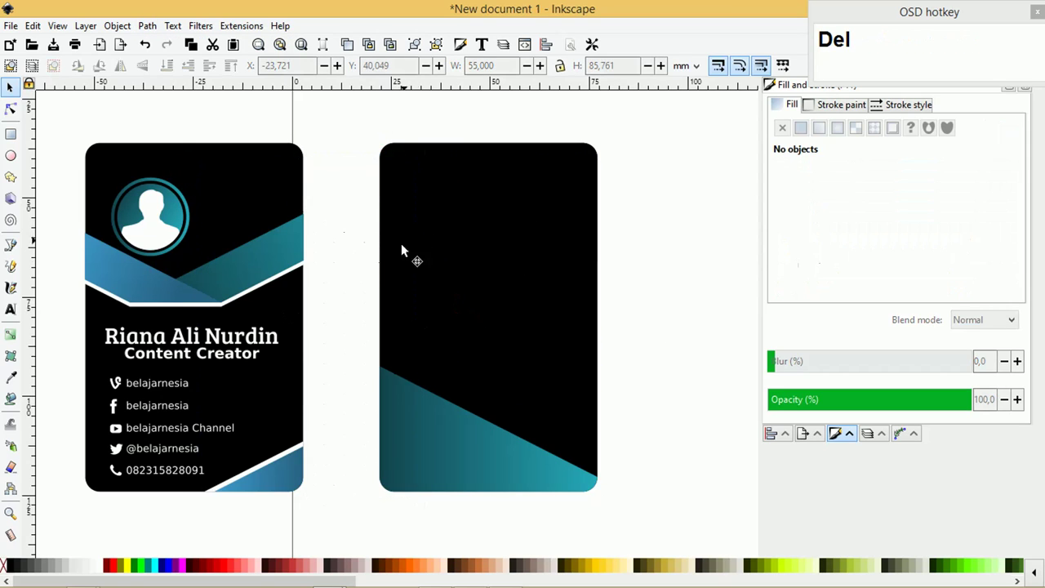
# - Fill the remaining upper diagonal piece with the teal linear gradient 896
pyautogui.click(494, 187)
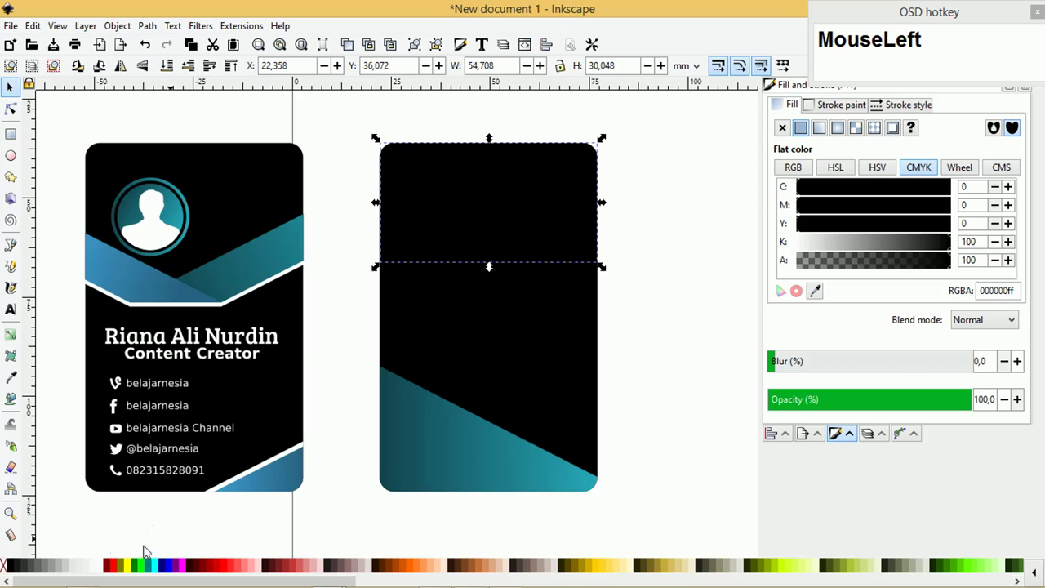
pyautogui.click(820, 128)
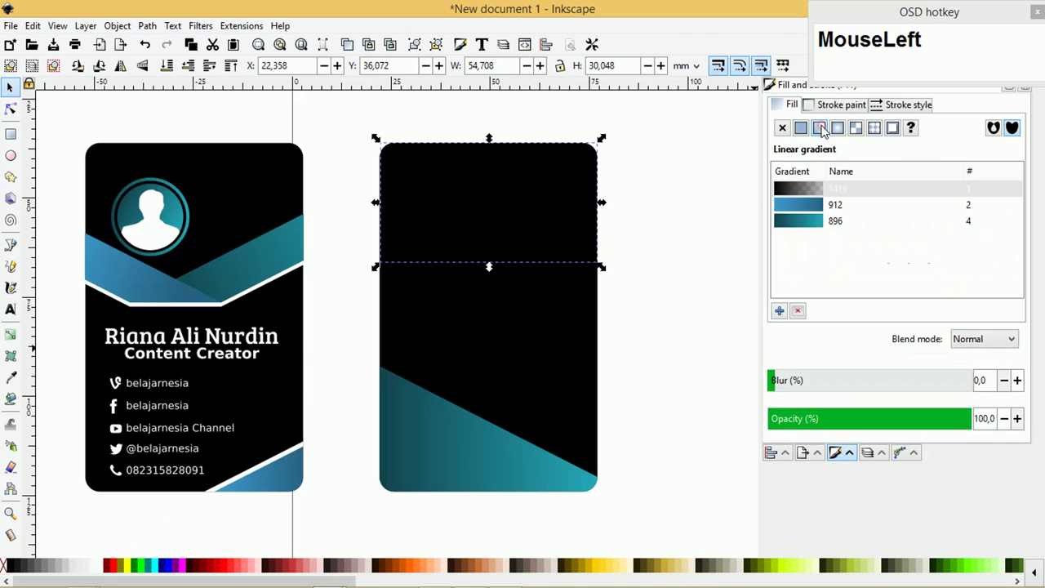
pyautogui.click(811, 218)
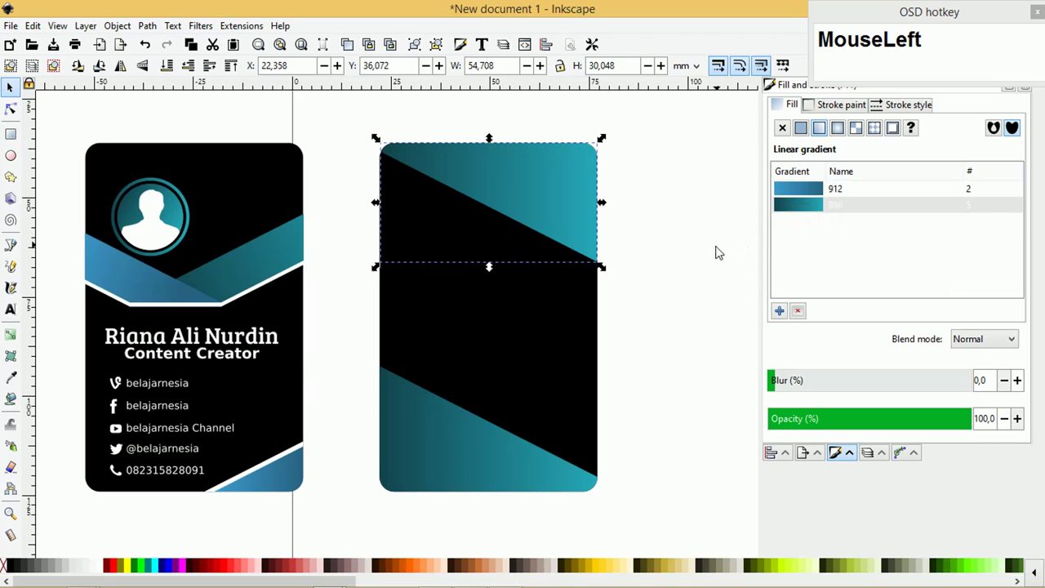
pyautogui.click(684, 245)
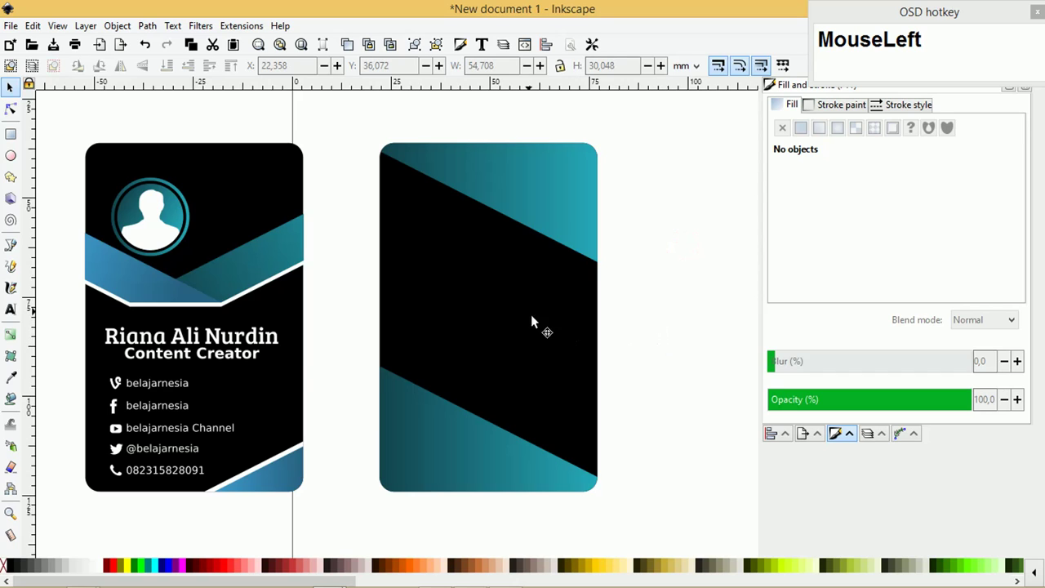
pyautogui.moveTo(532, 316); pyautogui.dragTo(493, 306)
pyautogui.hotkey('ctrl', 'z')
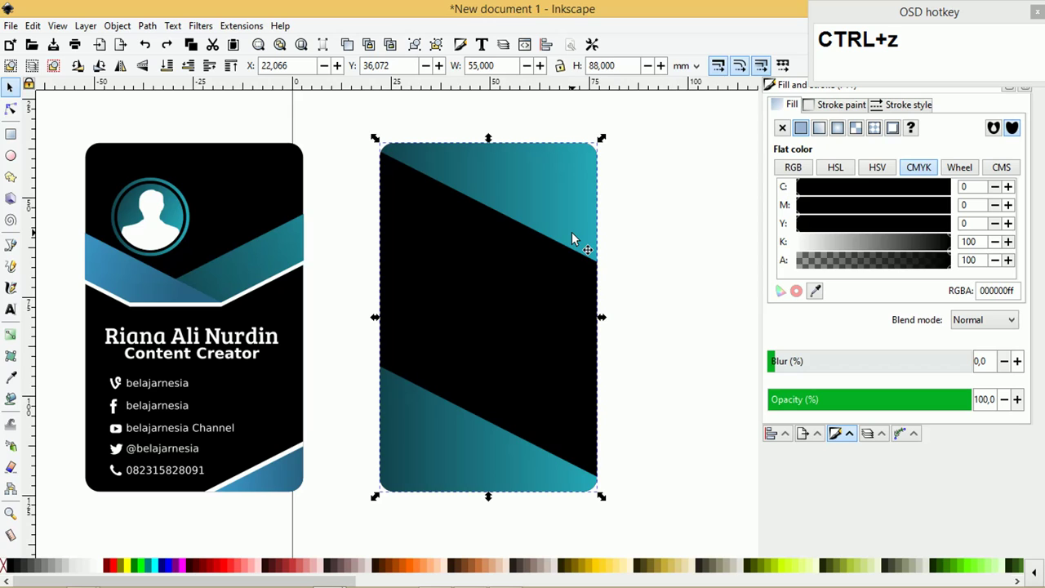
# - Duplicate the blank back card and bring the copy in front of the teal shapes
pyautogui.hotkey('ctrl', 'd')
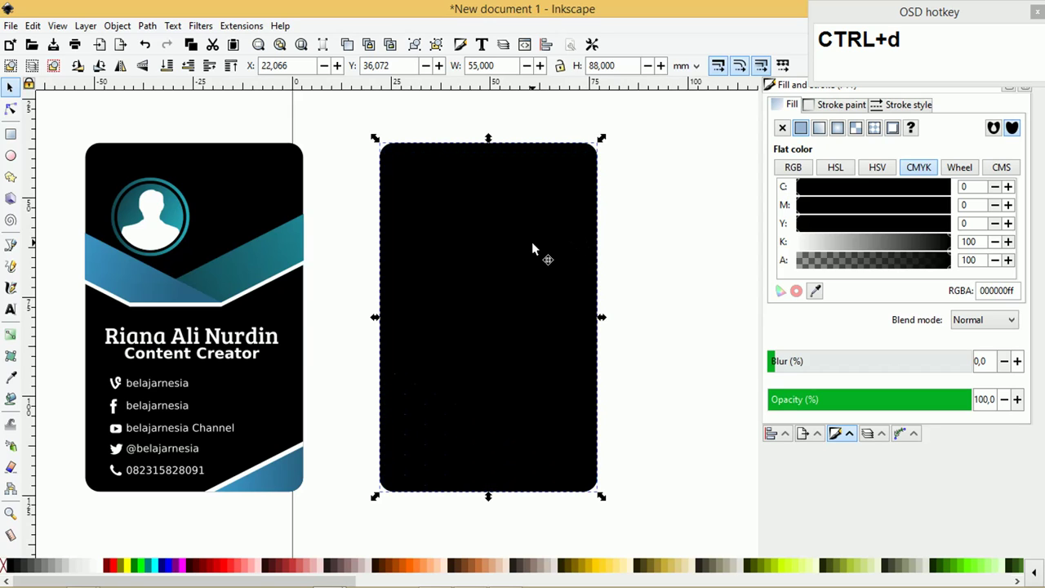
pyautogui.press('Home')
# - Switch to the Pictures folder in File Explorer, select the skyscraper image and shrink the window so the drawing shows behind it
pyautogui.hotkey('alt', 'Tab')
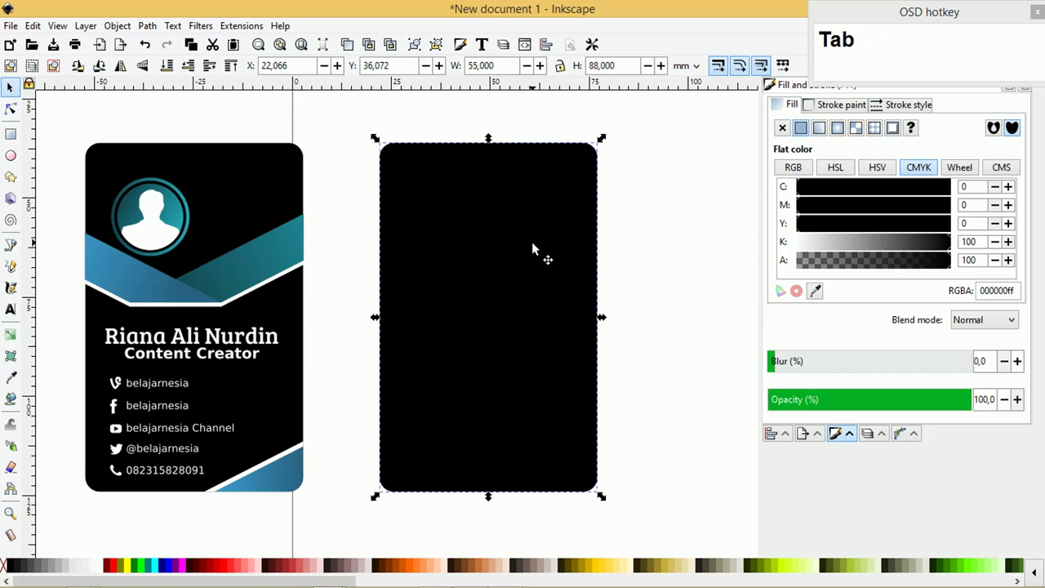
pyautogui.hotkey('alt', 'Tab')
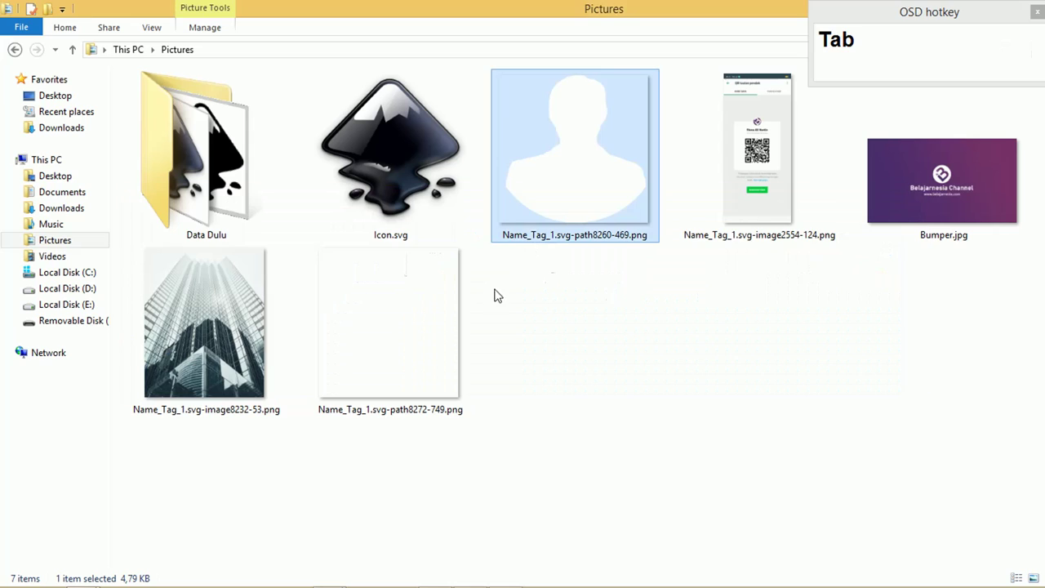
pyautogui.click(602, 400)
pyautogui.moveTo(205, 384); pyautogui.dragTo(826, 375)
pyautogui.doubleClick(699, 10)
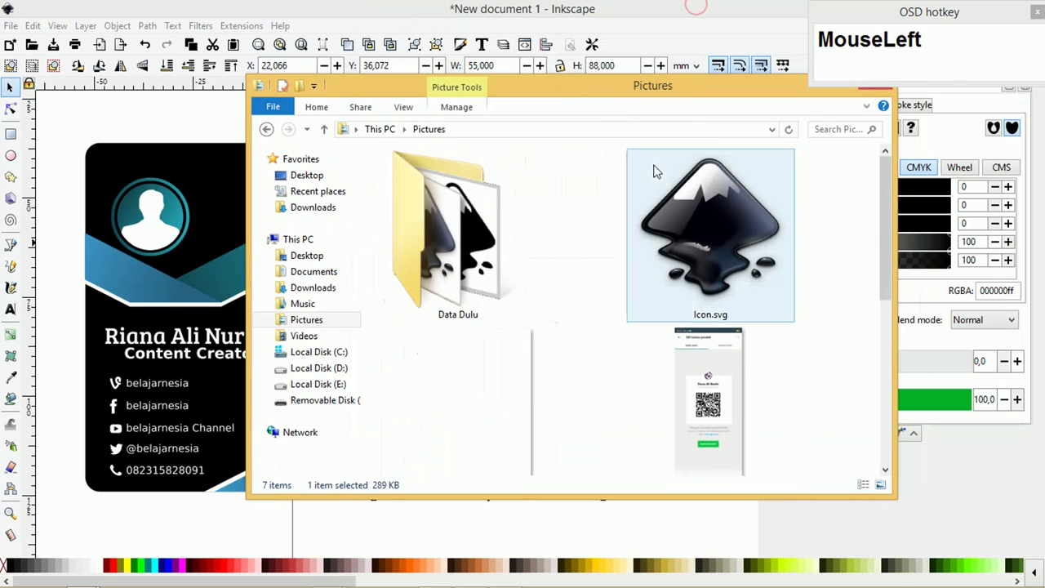
# - Add the QR code screenshot and the white B logo to the file selection, import all three images into the Inkscape drawing and minimize the folder
pyautogui.moveTo(889, 232); pyautogui.dragTo(731, 221)
pyautogui.keyDown('ctrl'); pyautogui.click(731, 220); pyautogui.keyUp('ctrl')
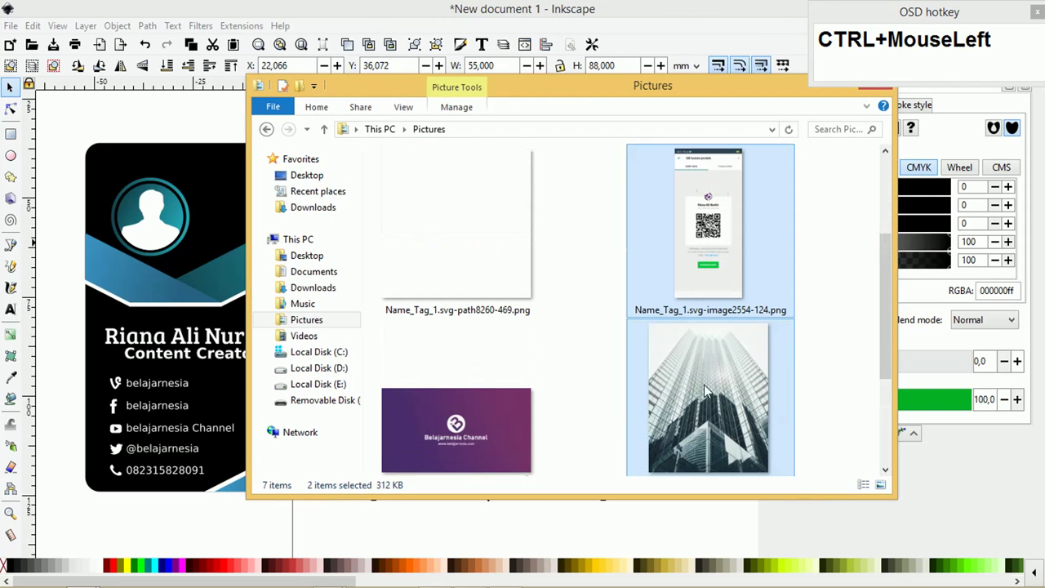
pyautogui.keyDown('ctrl'); pyautogui.click(470, 228); pyautogui.keyUp('ctrl')
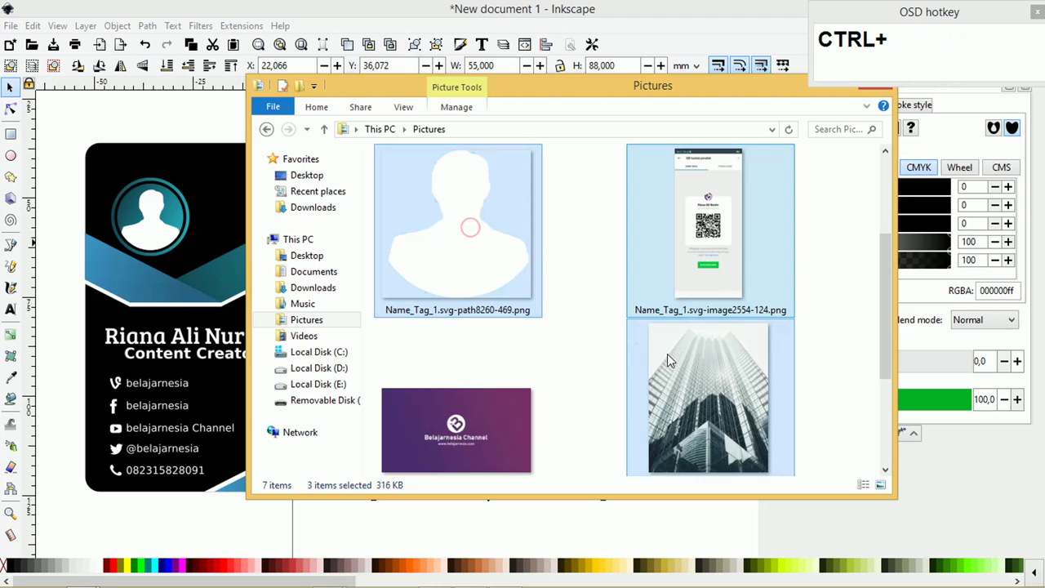
pyautogui.keyDown('ctrl'); pyautogui.click(499, 217); pyautogui.keyUp('ctrl')
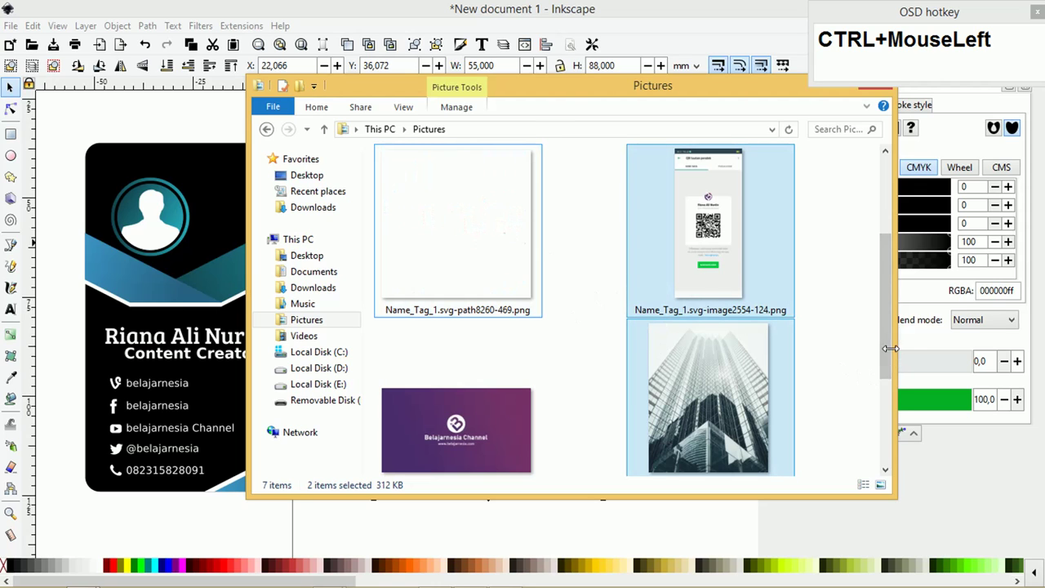
pyautogui.moveTo(891, 349); pyautogui.dragTo(898, 435)
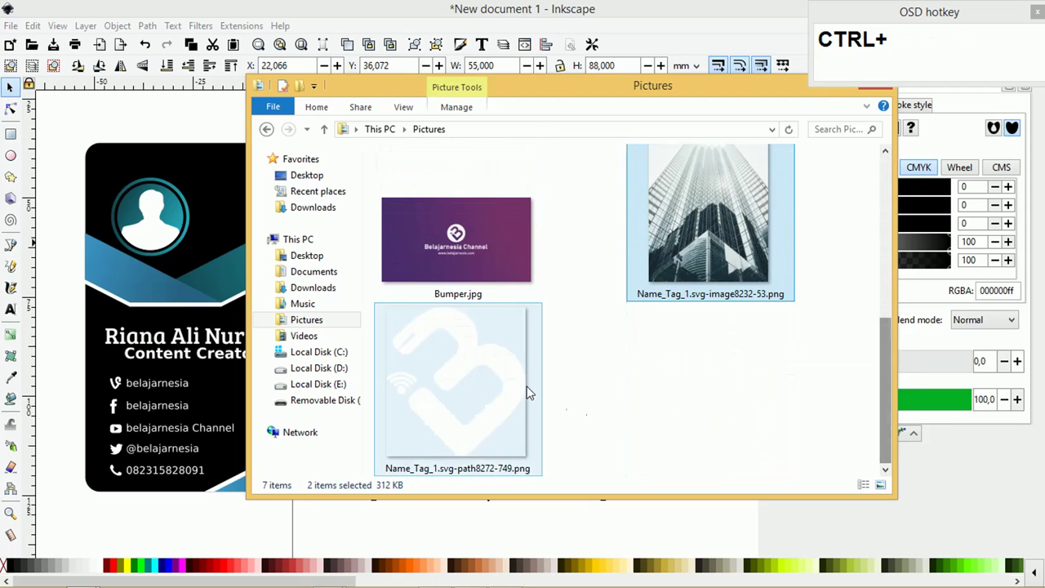
pyautogui.keyDown('ctrl'); pyautogui.click(527, 393); pyautogui.keyUp('ctrl')
pyautogui.moveTo(490, 362); pyautogui.dragTo(68, 225)
pyautogui.moveTo(704, 95); pyautogui.dragTo(462, 145)
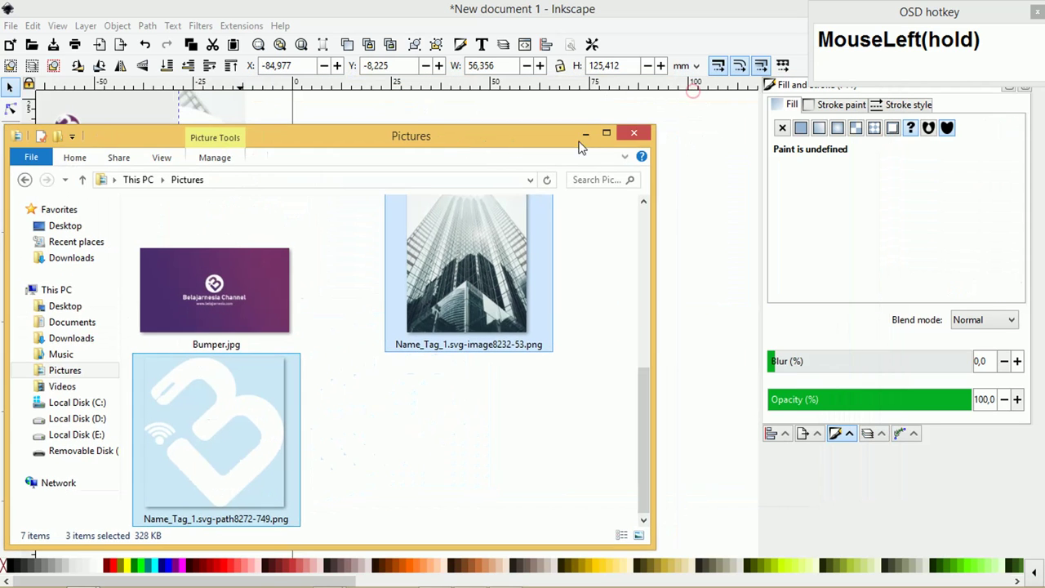
pyautogui.click(585, 133)
# - Spread the imported images apart, with the QR screenshot beside the back card, the skyscraper photo below it and the logo below the front card
pyautogui.keyDown('ctrl'); pyautogui.scroll(-3, 536, 161); pyautogui.keyUp('ctrl')
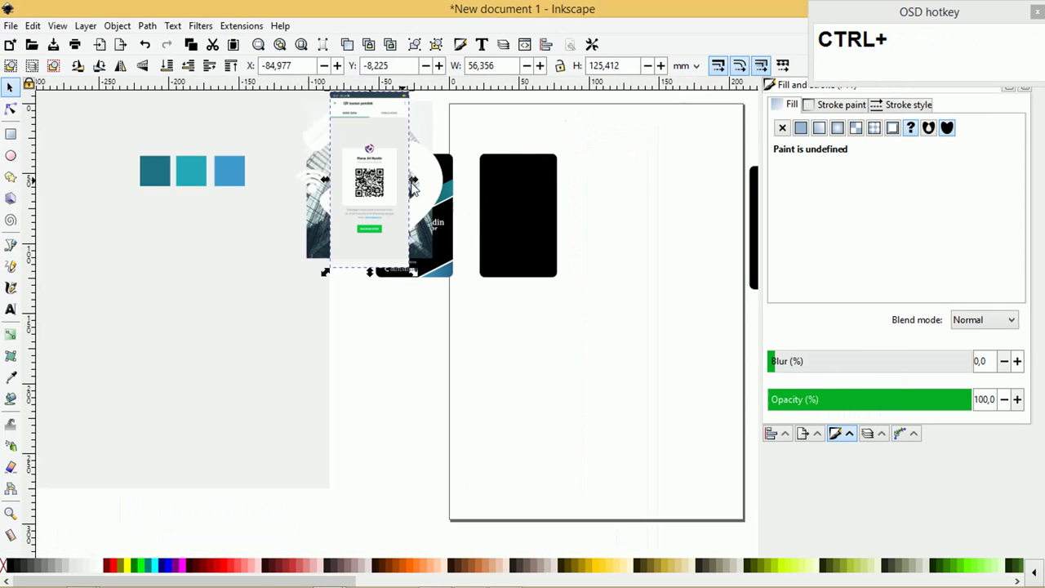
pyautogui.moveTo(380, 172); pyautogui.dragTo(682, 211)
pyautogui.keyDown('ctrl'); pyautogui.scroll(-1, 572, 194); pyautogui.keyUp('ctrl')
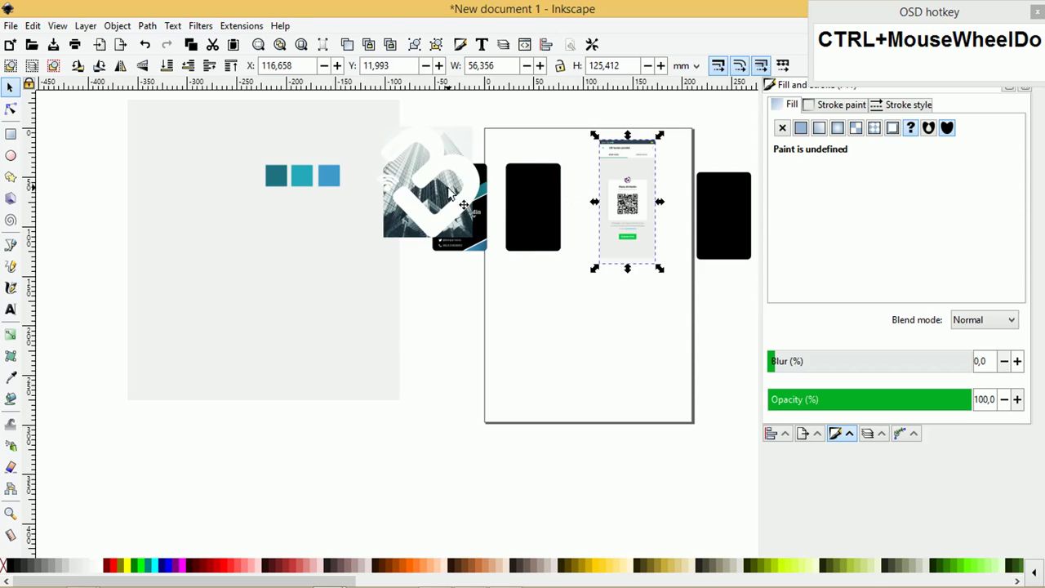
pyautogui.moveTo(448, 189); pyautogui.dragTo(609, 302)
pyautogui.moveTo(471, 196); pyautogui.dragTo(726, 261)
pyautogui.hotkey('ctrl', 'z')
pyautogui.moveTo(455, 229); pyautogui.dragTo(441, 347)
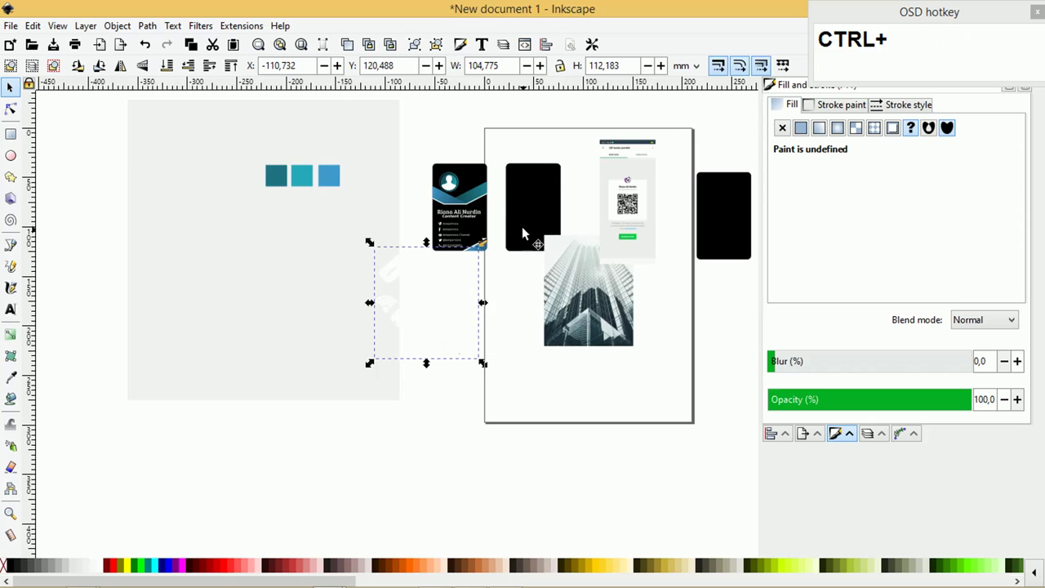
# - Place the skyscraper photo over the back card and send it behind the black card
pyautogui.keyDown('ctrl'); pyautogui.scroll(1, 530, 220); pyautogui.keyUp('ctrl')
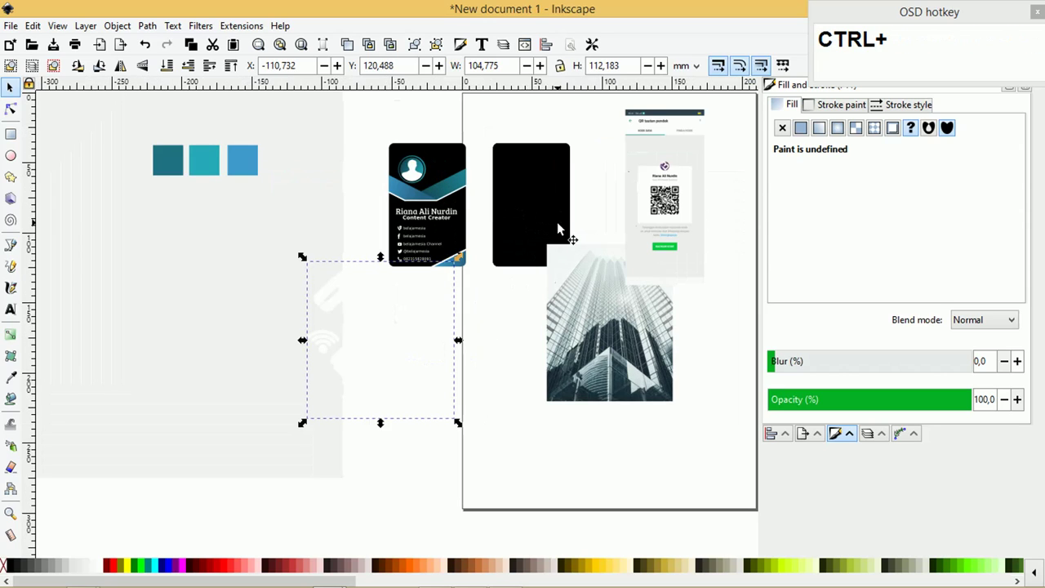
pyautogui.moveTo(583, 263); pyautogui.dragTo(498, 145)
pyautogui.hotkey('ctrl', 'pagedown')
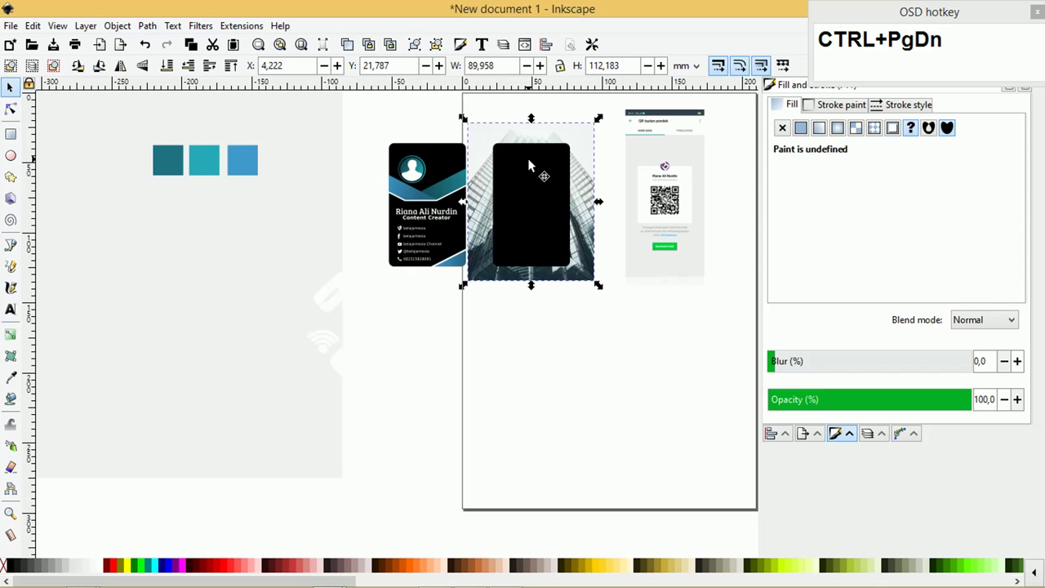
# - Scale the skyscraper photo down to about 71.6 × 89.2 mm and center it horizontally behind the back card
pyautogui.keyDown('ctrl'); pyautogui.scroll(2, 615, 145); pyautogui.keyUp('ctrl')
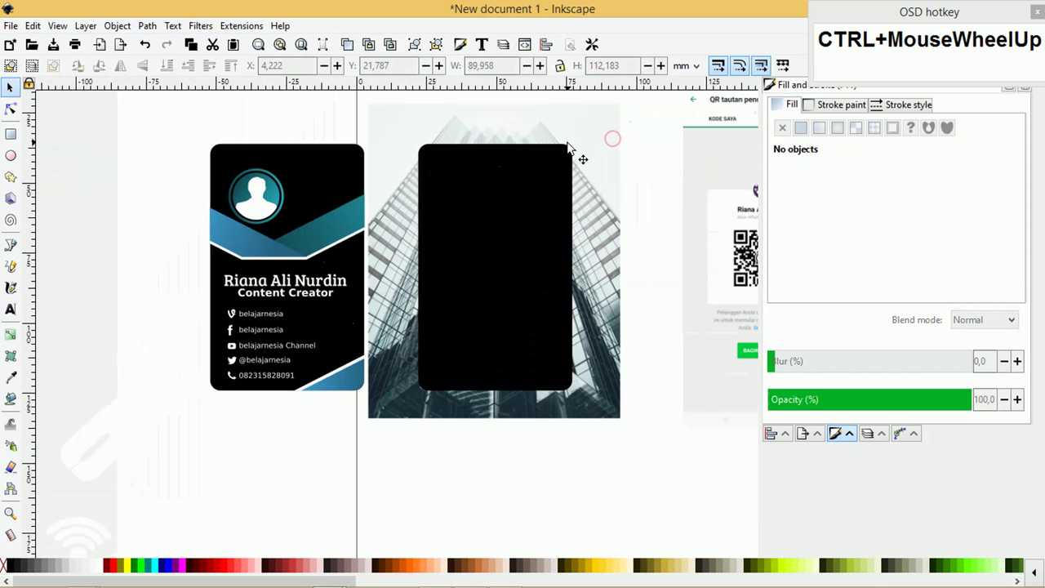
pyautogui.click(616, 122)
pyautogui.moveTo(625, 103); pyautogui.dragTo(611, 136)
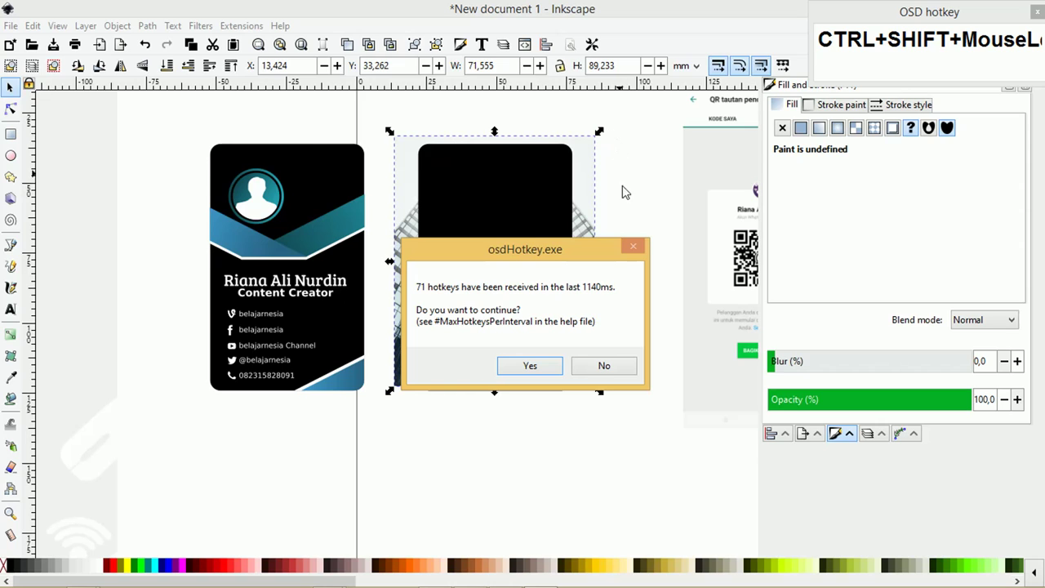
pyautogui.click(623, 368)
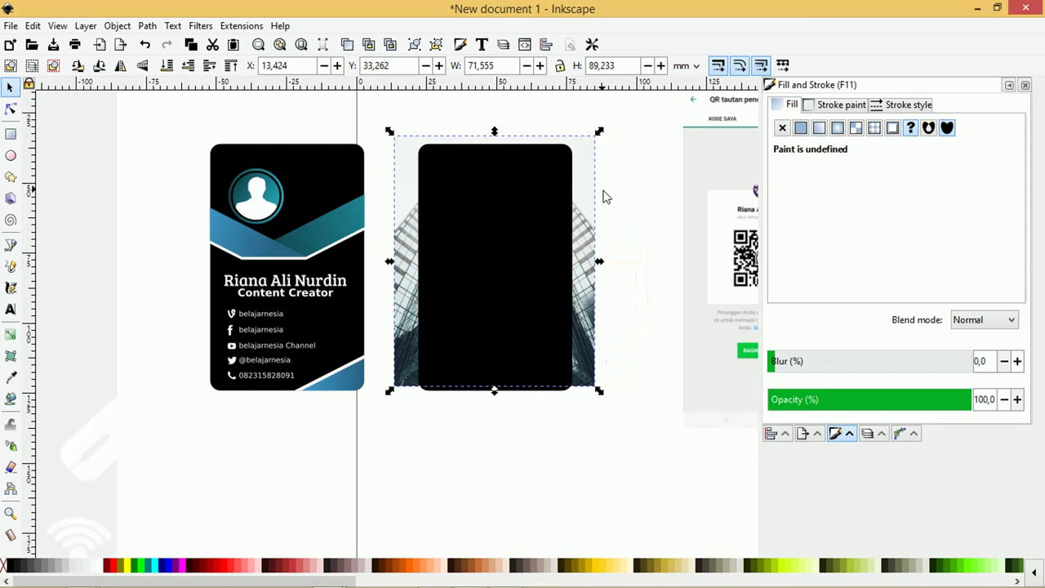
pyautogui.moveTo(602, 196); pyautogui.dragTo(588, 181)
pyautogui.keyDown('shift'); pyautogui.click(557, 175); pyautogui.keyUp('shift')
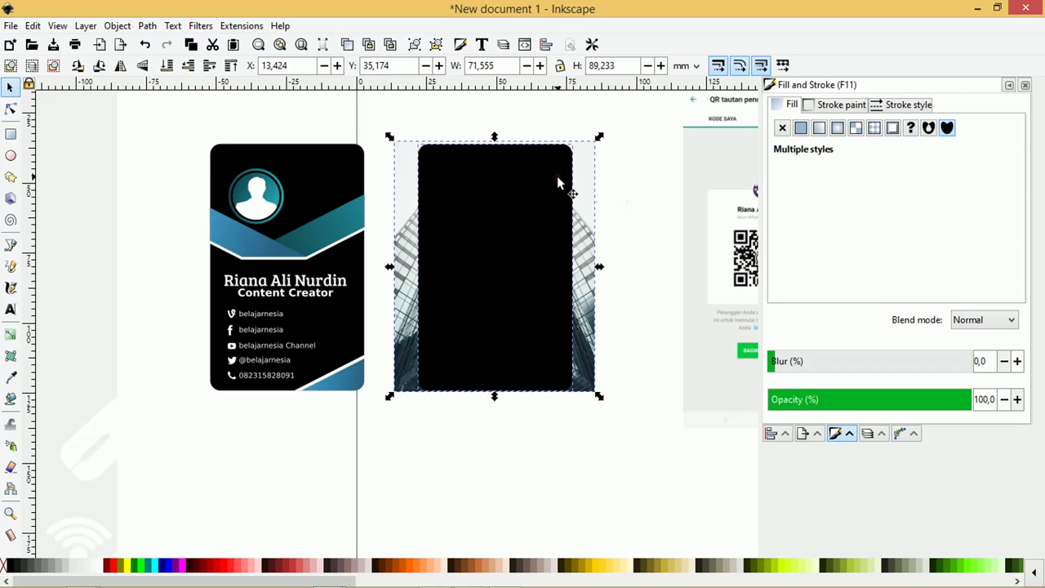
pyautogui.click(654, 159)
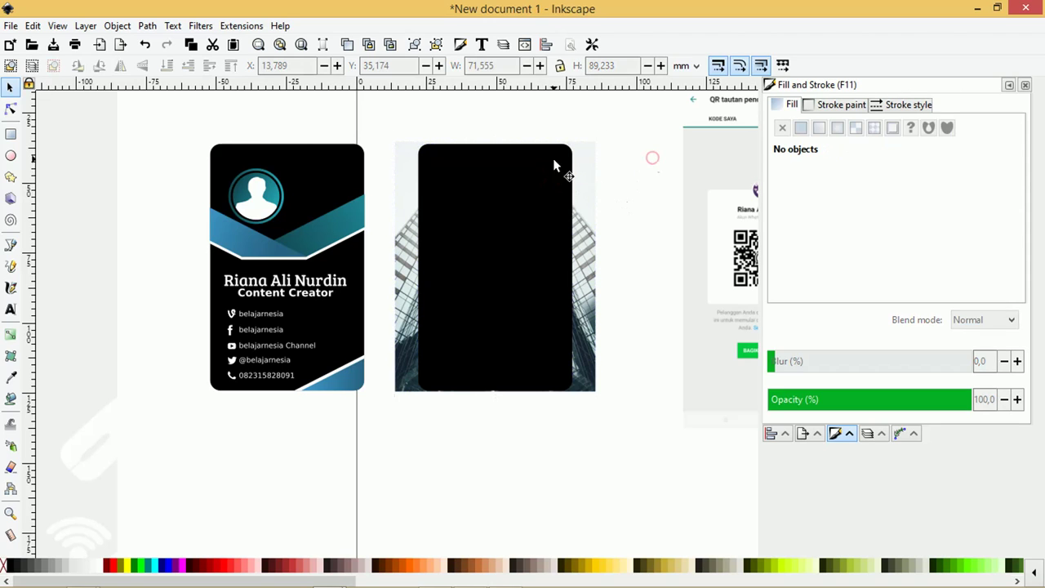
# - Move the topmost black card copy to the far side of the front card, at about X -105.8 mm
pyautogui.click(547, 155)
pyautogui.keyDown('shift'); pyautogui.click(590, 161); pyautogui.keyUp('shift')
pyautogui.click(632, 153)
pyautogui.click(540, 187)
pyautogui.moveTo(544, 206); pyautogui.dragTo(166, 206)
# - Clip the skyscraper photo to the rounded outline of the remaining card copy and stack it beneath the two teal shapes
pyautogui.click(542, 218)
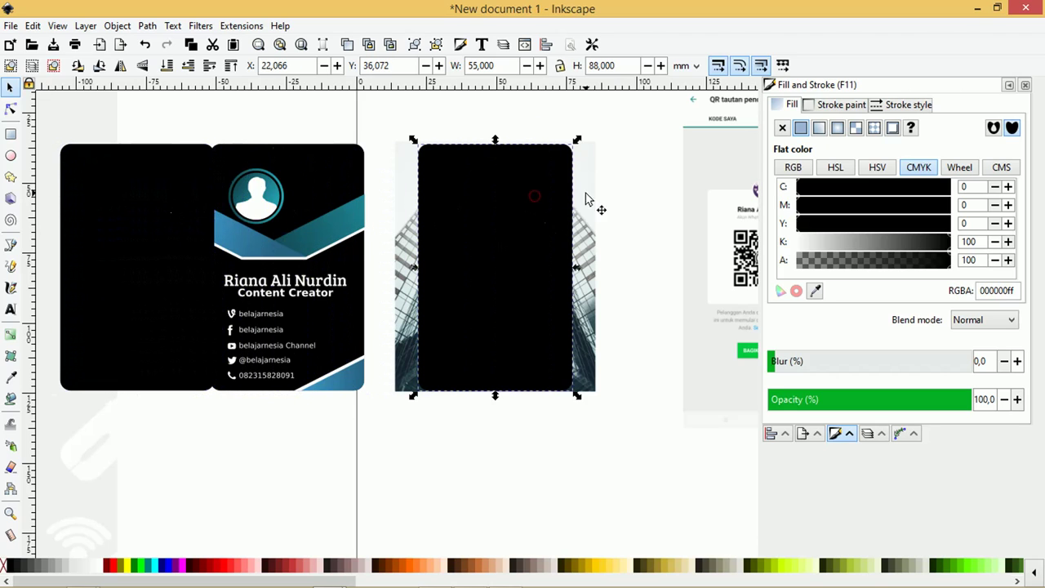
pyautogui.keyDown('shift'); pyautogui.click(593, 181); pyautogui.keyUp('shift')
pyautogui.rightClick(506, 192)
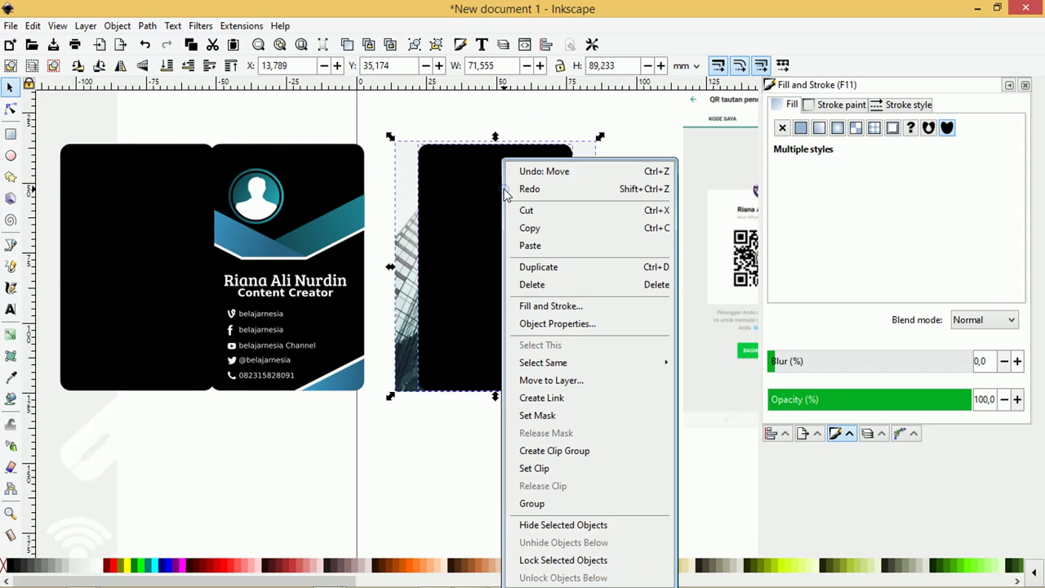
pyautogui.click(570, 462)
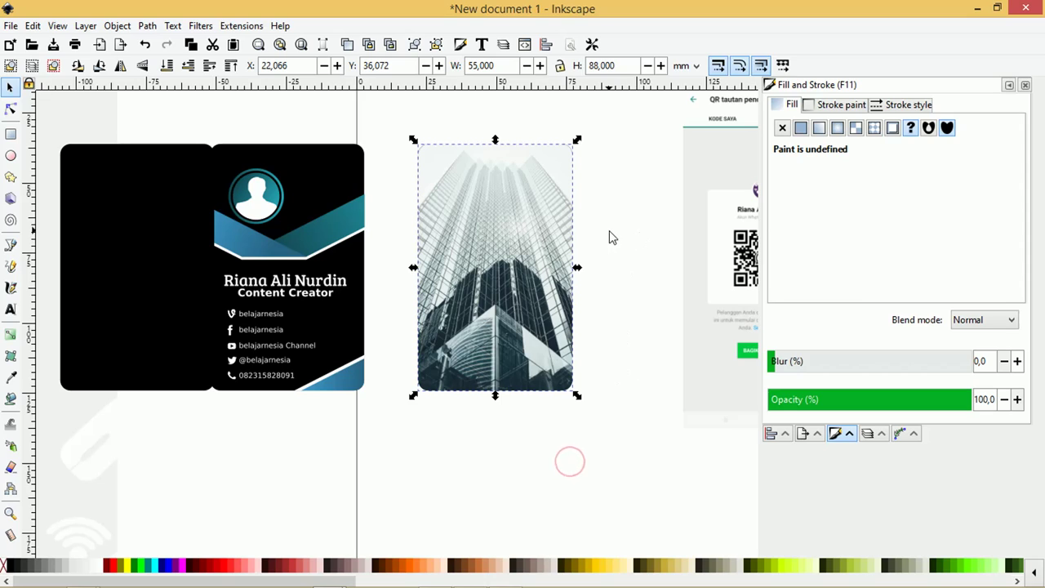
pyautogui.hotkey('ctrl', 'z')
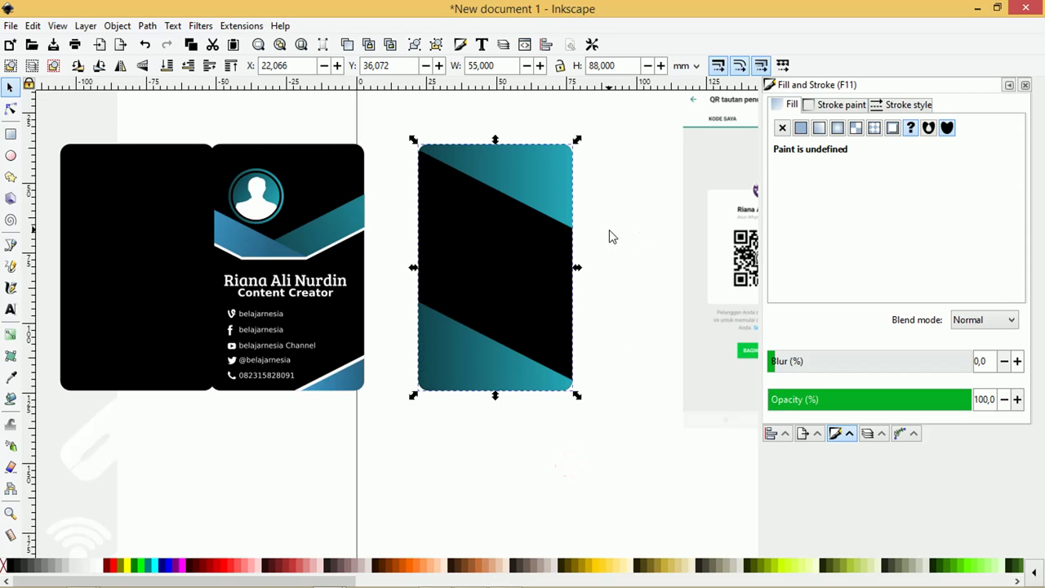
pyautogui.click(610, 237)
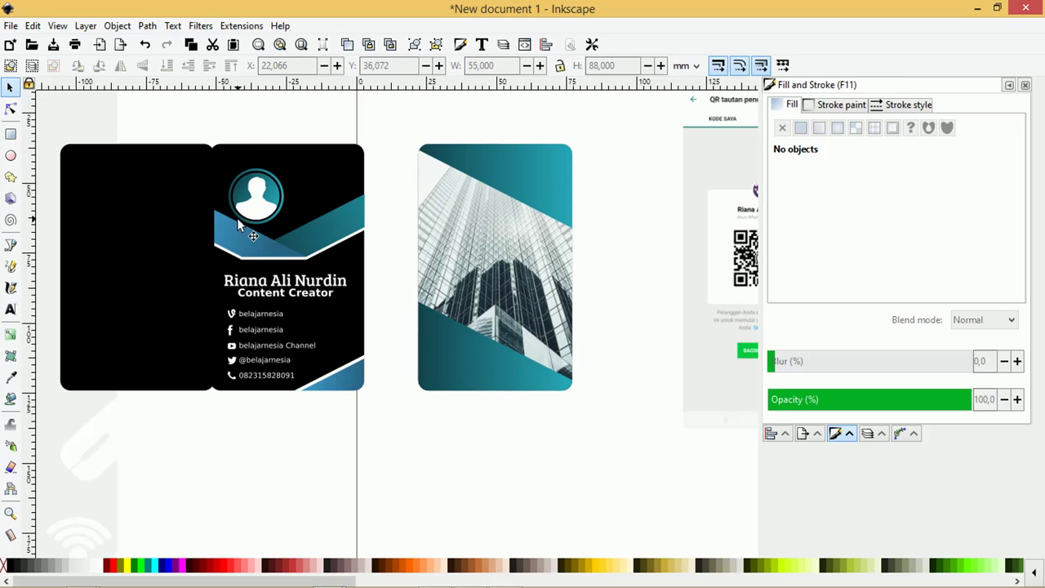
# - Set the spare black card's opacity to 63.1% and align it over the skyscraper photo, beneath the teal shapes
pyautogui.click(174, 203)
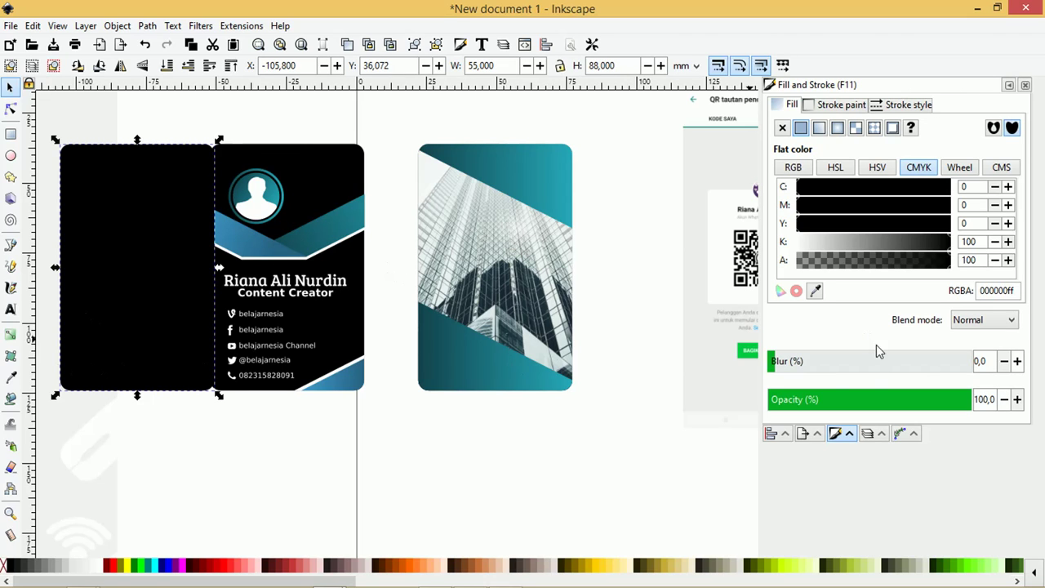
pyautogui.moveTo(941, 401); pyautogui.dragTo(897, 396)
pyautogui.keyDown('shift'); pyautogui.click(522, 266); pyautogui.keyUp('shift')
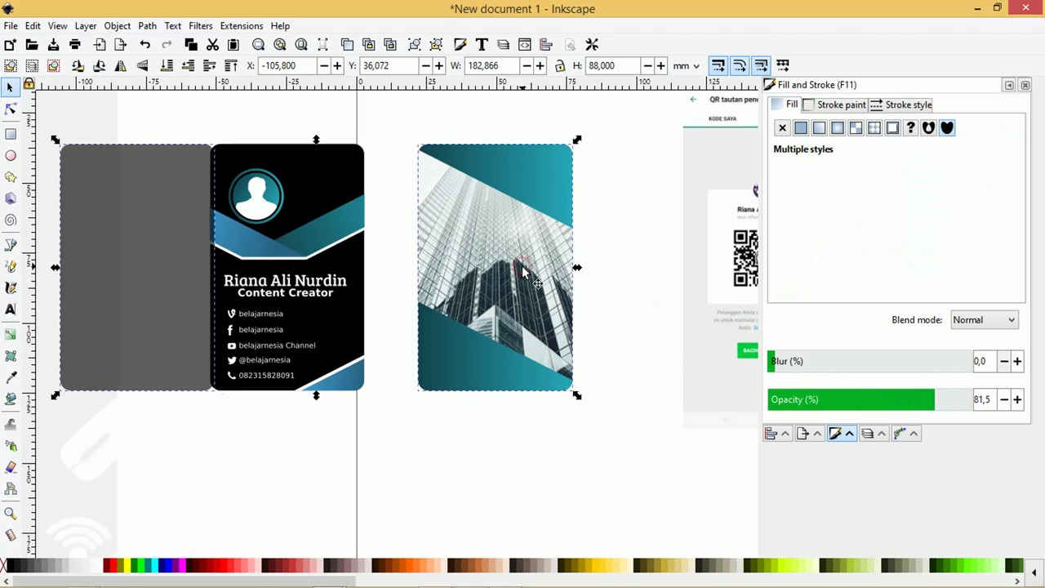
pyautogui.hotkey('ctrl', 'alt', 't')
pyautogui.click(618, 232)
pyautogui.click(522, 233)
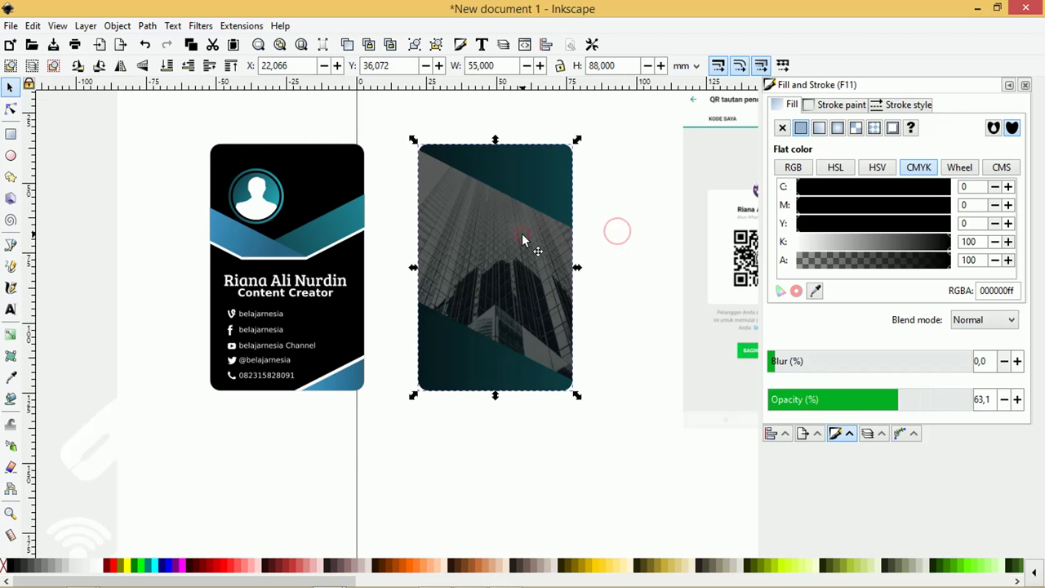
pyautogui.click(641, 245)
# - Scale the white B logo to about 19.8 × 21.2 mm and place it in the middle of the back card
pyautogui.keyDown('ctrl'); pyautogui.scroll(-3, 446, 228); pyautogui.keyUp('ctrl')
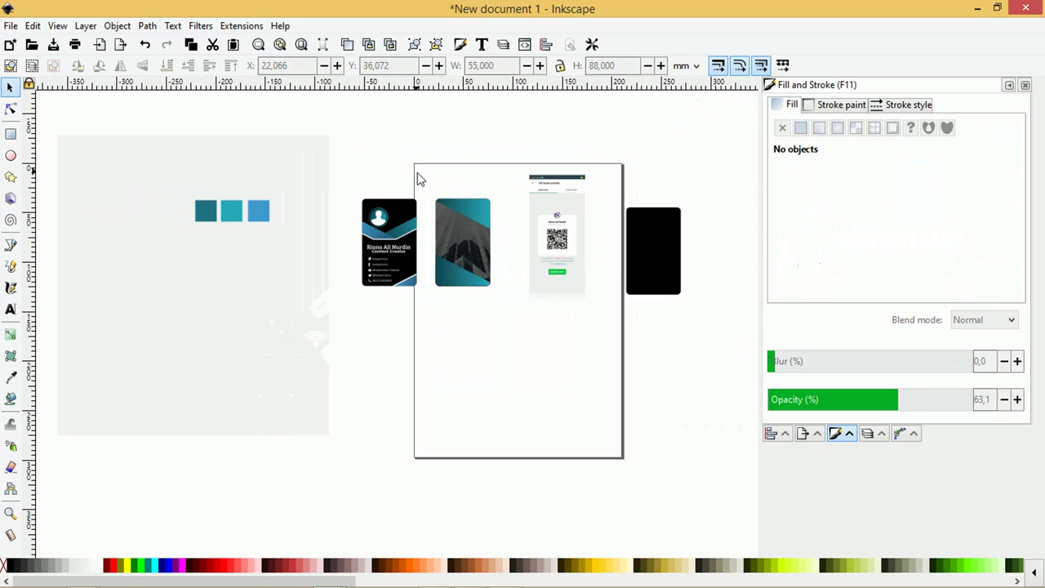
pyautogui.click(324, 315)
pyautogui.moveTo(415, 280)
pyautogui.mouseDown()
pyautogui.moveTo(360, 335)
pyautogui.moveTo(480, 233)
pyautogui.moveTo(494, 236)
pyautogui.moveTo(424, 322)
pyautogui.moveTo(473, 264)
pyautogui.mouseUp()
pyautogui.scroll(1, 480, 231)
pyautogui.scroll(1, 482, 230)
pyautogui.moveTo(514, 210); pyautogui.dragTo(451, 266)
pyautogui.moveTo(413, 323); pyautogui.dragTo(437, 293)
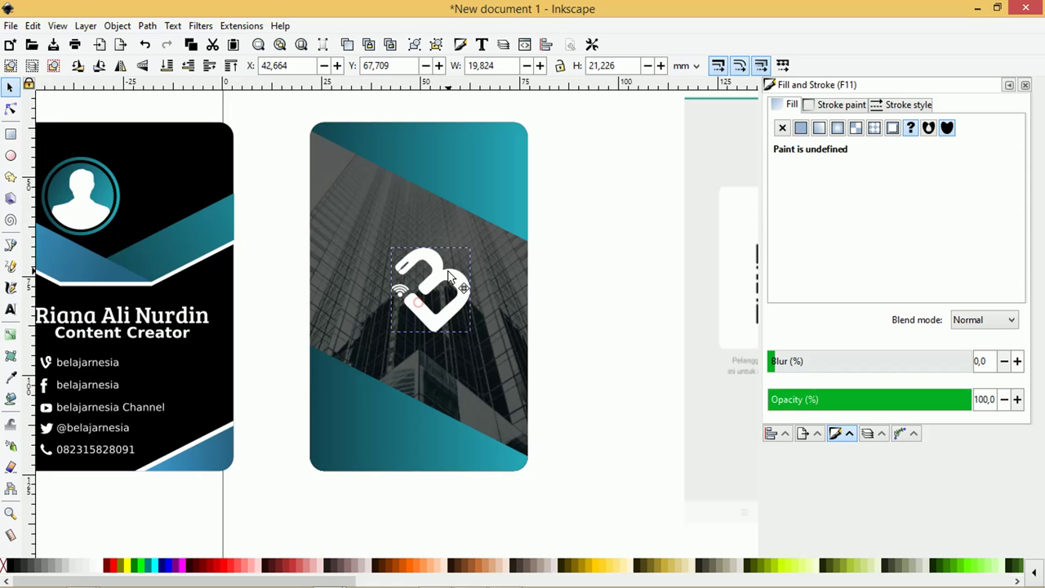
# - Switch to the Notepad text and copy the first "belajarnesia" line
pyautogui.click(83, 382)
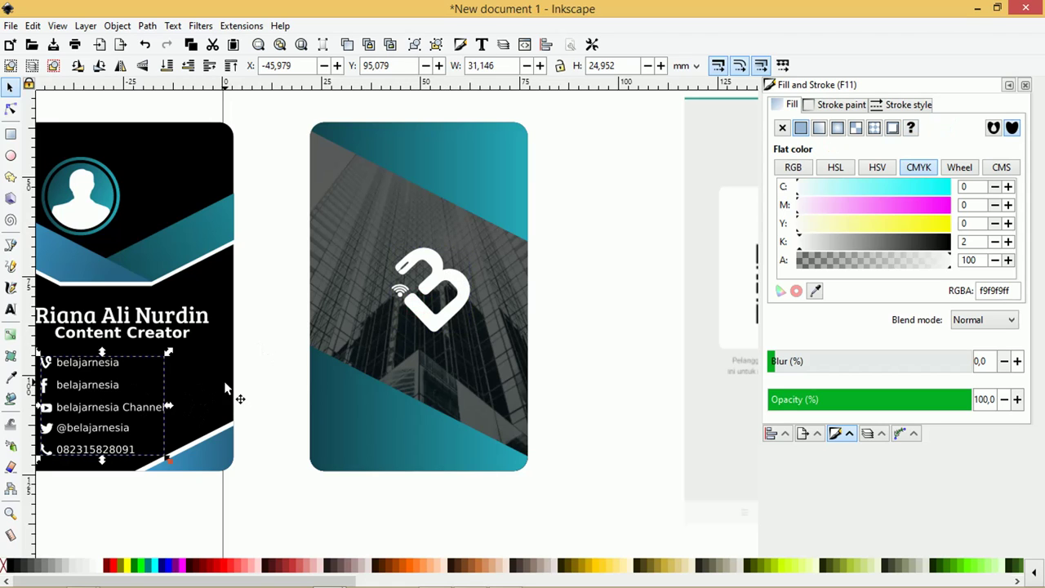
pyautogui.hotkey('alt', 'Tab')
pyautogui.hotkey('alt', 'Tab')
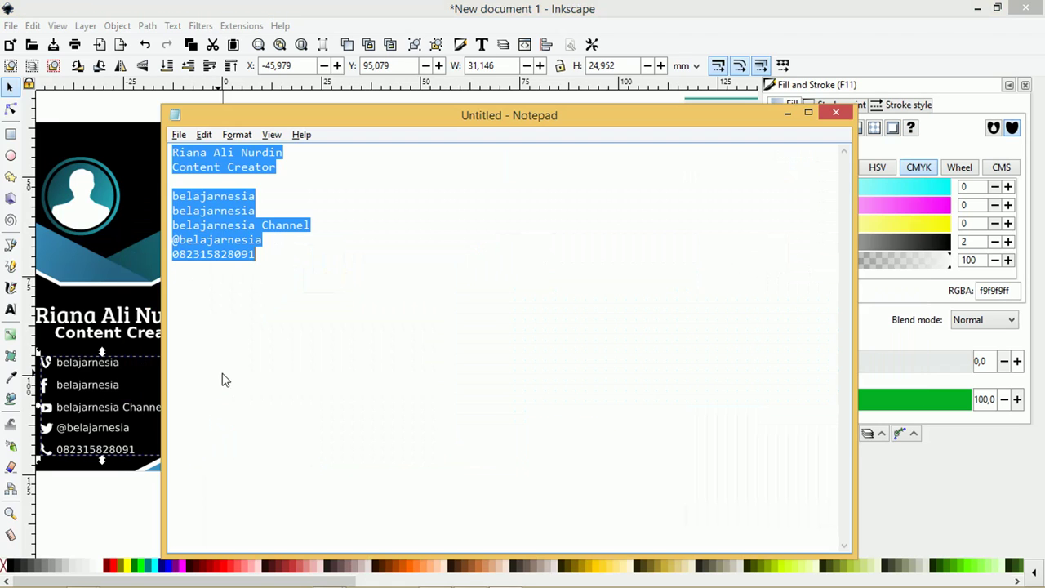
pyautogui.click(266, 264)
pyautogui.doubleClick(266, 196)
pyautogui.hotkey('ctrl', 'c')
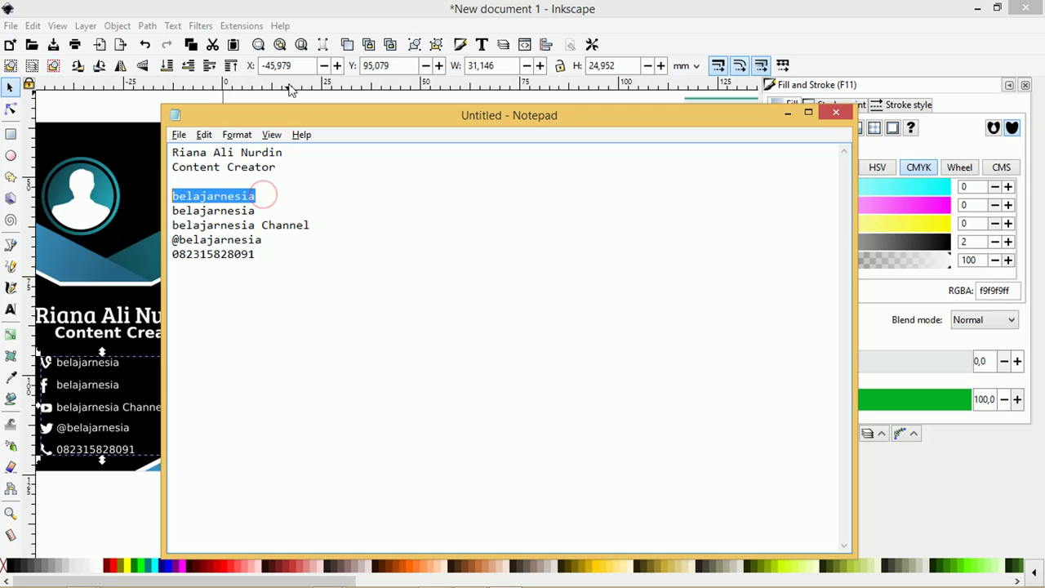
pyautogui.click(327, 7)
pyautogui.click(11, 309)
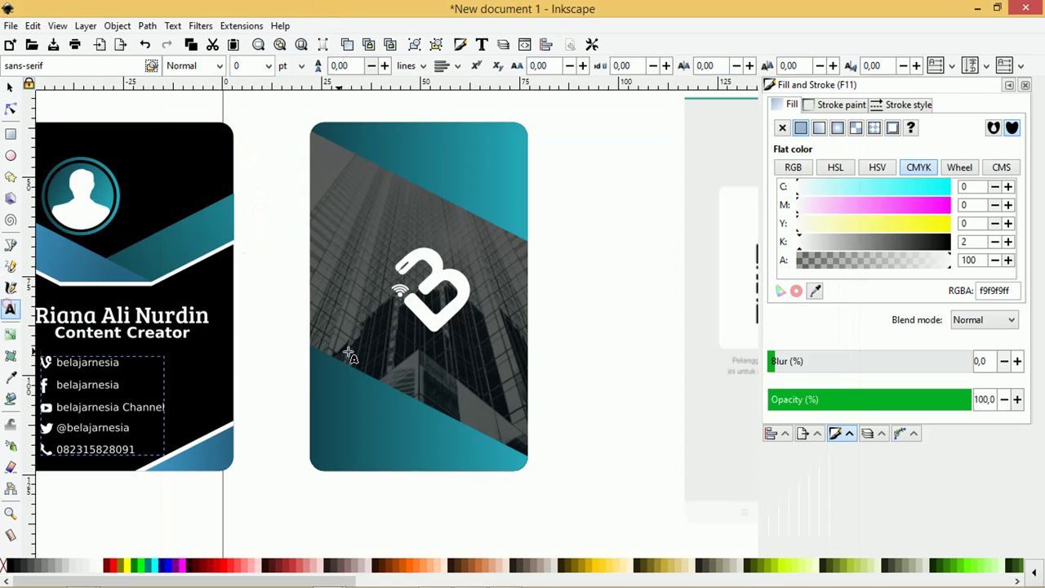
pyautogui.click(390, 360)
pyautogui.hotkey('ctrl', 'v')
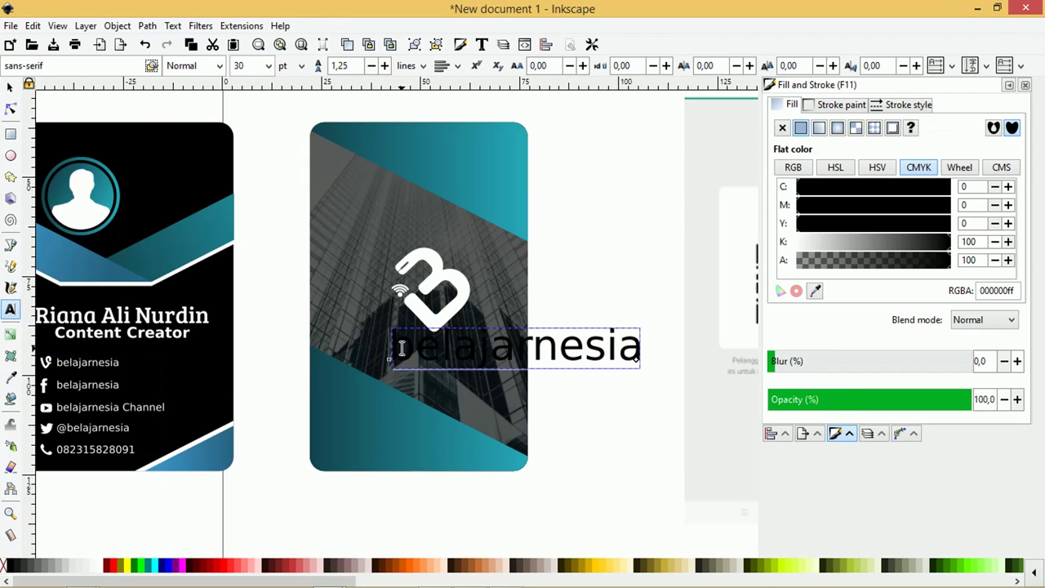
pyautogui.write('www.')
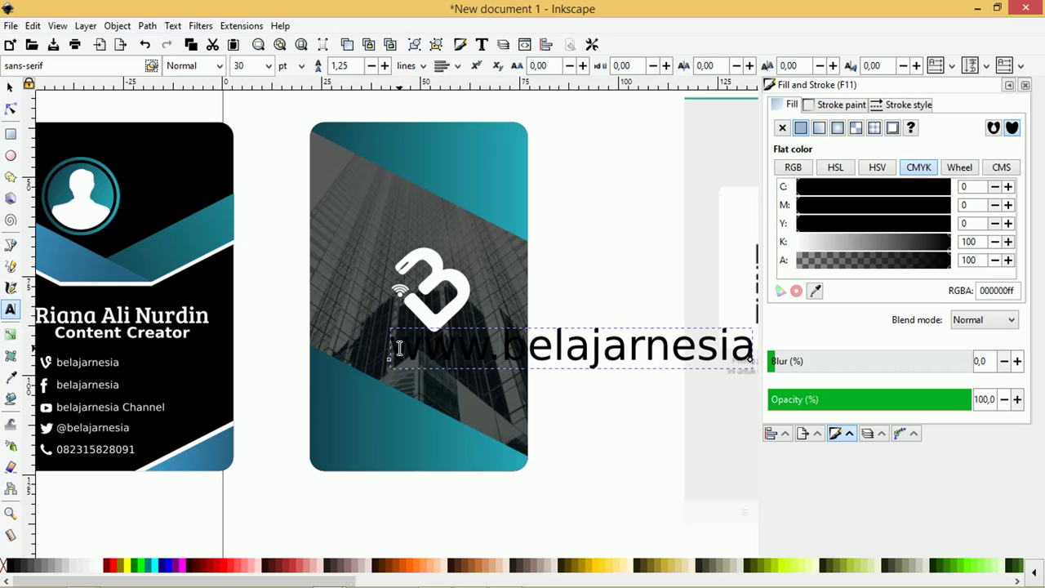
pyautogui.write('.com')
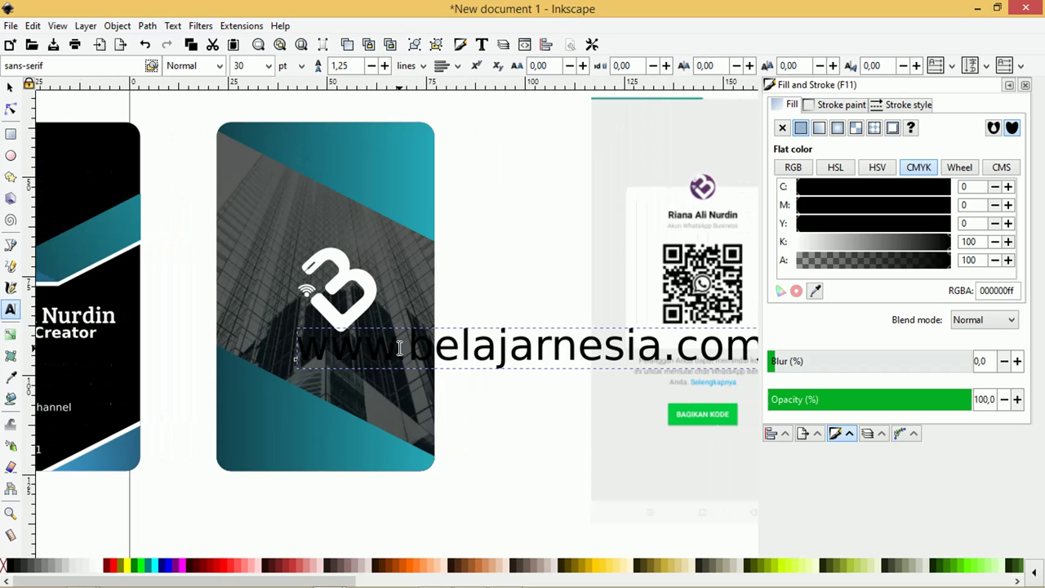
# - Fill the website text white, scale it to about 27.8 × 2.4 mm and place it just under the B logo
pyautogui.click(11, 87)
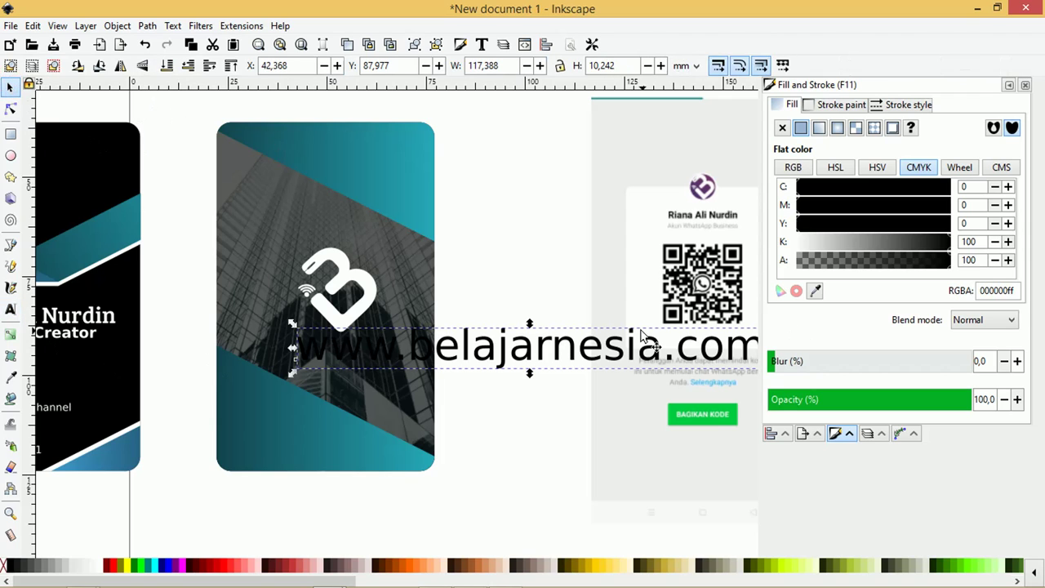
pyautogui.keyDown('ctrl'); pyautogui.scroll(-1, 719, 353); pyautogui.keyUp('ctrl')
pyautogui.moveTo(751, 330); pyautogui.dragTo(479, 335)
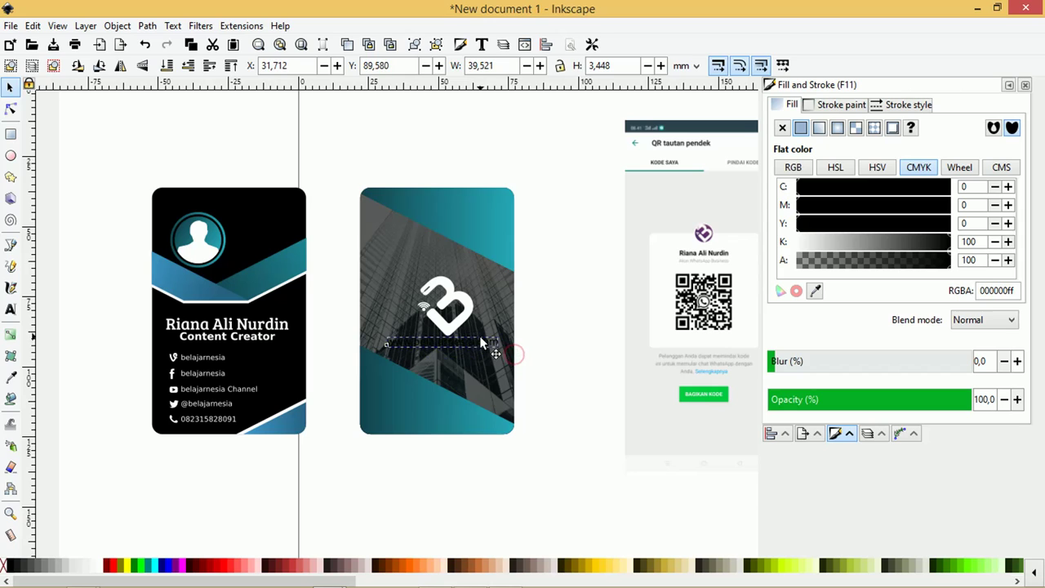
pyautogui.click(106, 566)
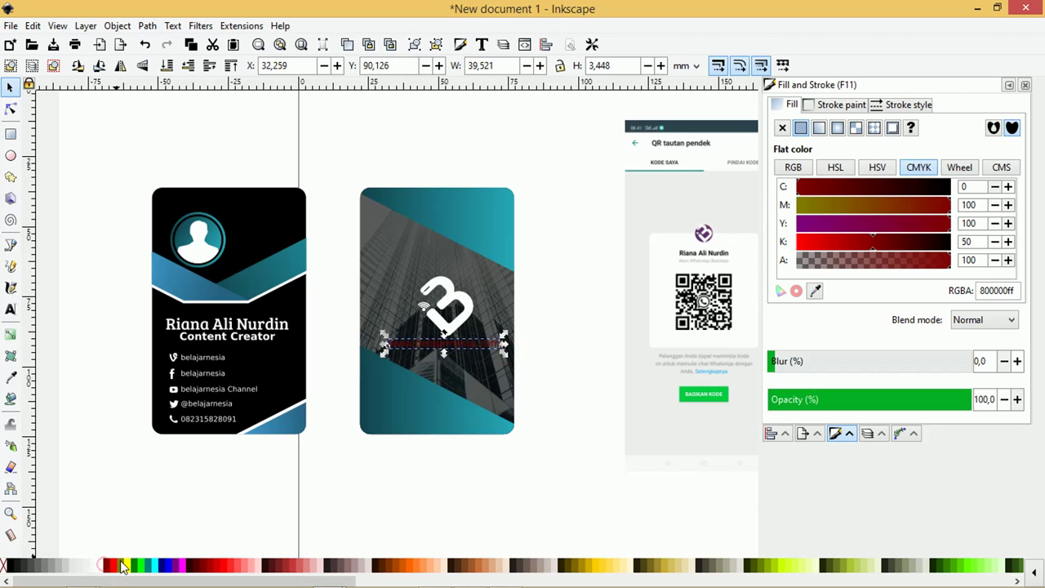
pyautogui.click(98, 565)
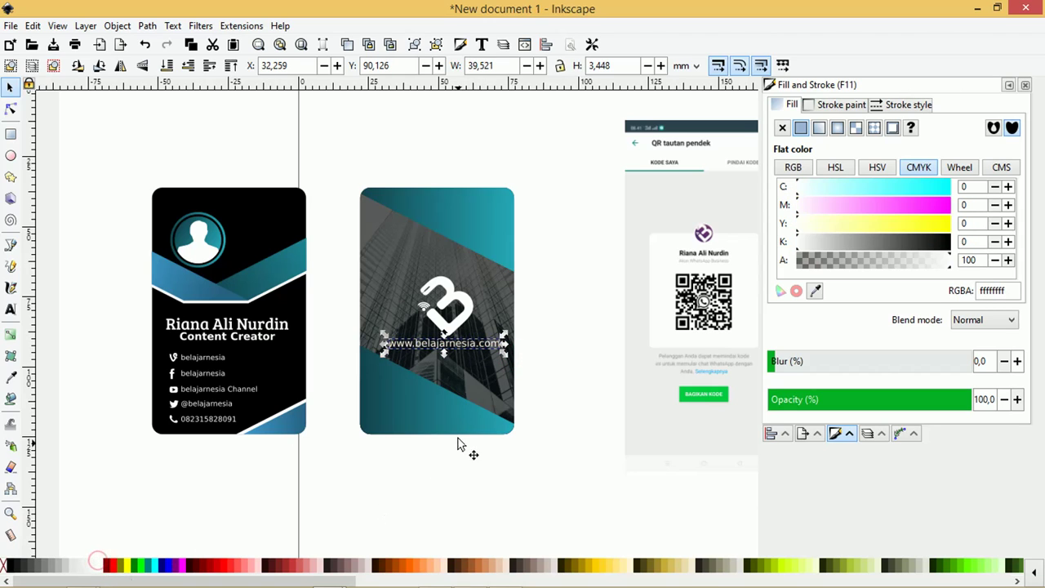
pyautogui.keyDown('ctrl'); pyautogui.scroll(2, 488, 346); pyautogui.keyUp('ctrl')
pyautogui.moveTo(514, 335); pyautogui.dragTo(463, 339)
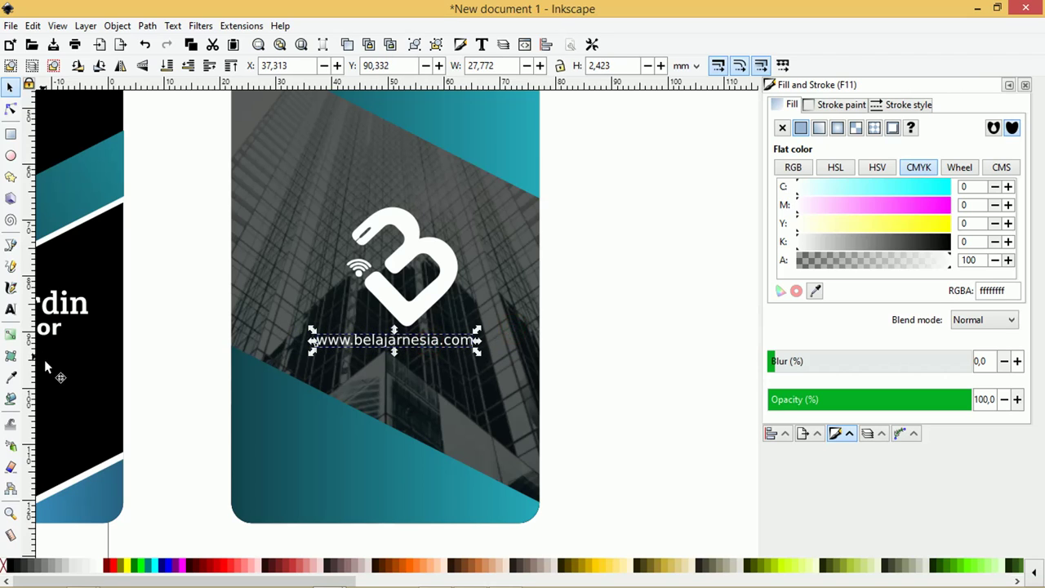
# - Set the website text's font style to Bold
pyautogui.click(11, 309)
pyautogui.click(217, 65)
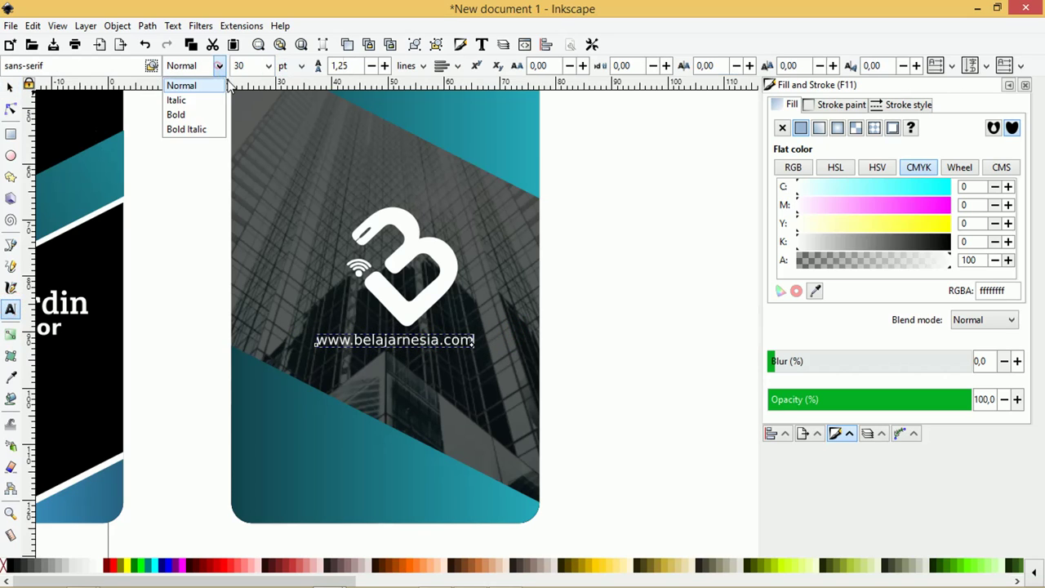
pyautogui.click(188, 113)
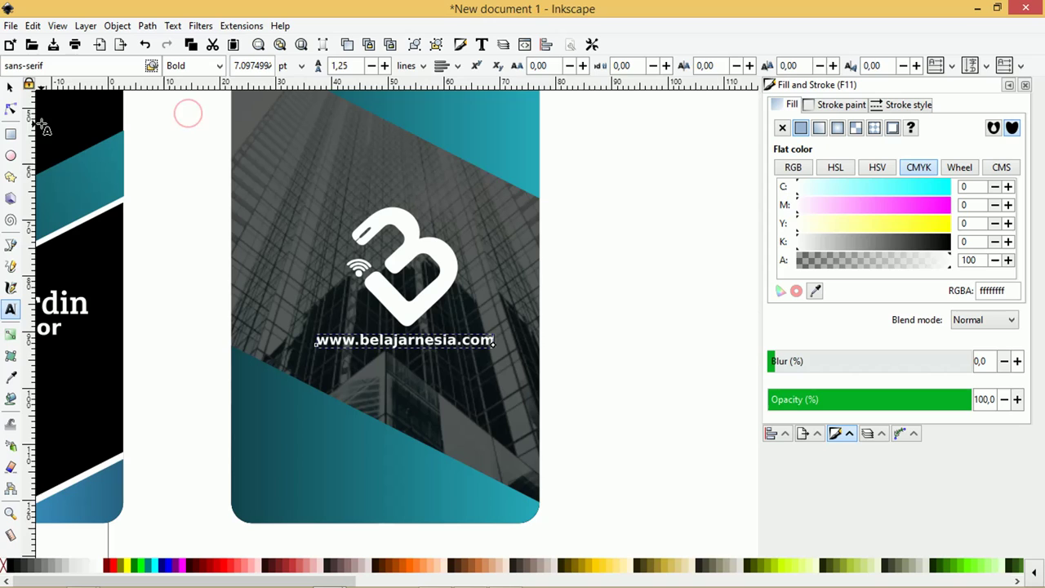
# - Select all elements of the back card and centre them on a common vertical axis
pyautogui.click(11, 86)
pyautogui.scroll(-2, 406, 170)
pyautogui.moveTo(551, 386); pyautogui.dragTo(288, 98)
pyautogui.hotkey('shift', 'e')
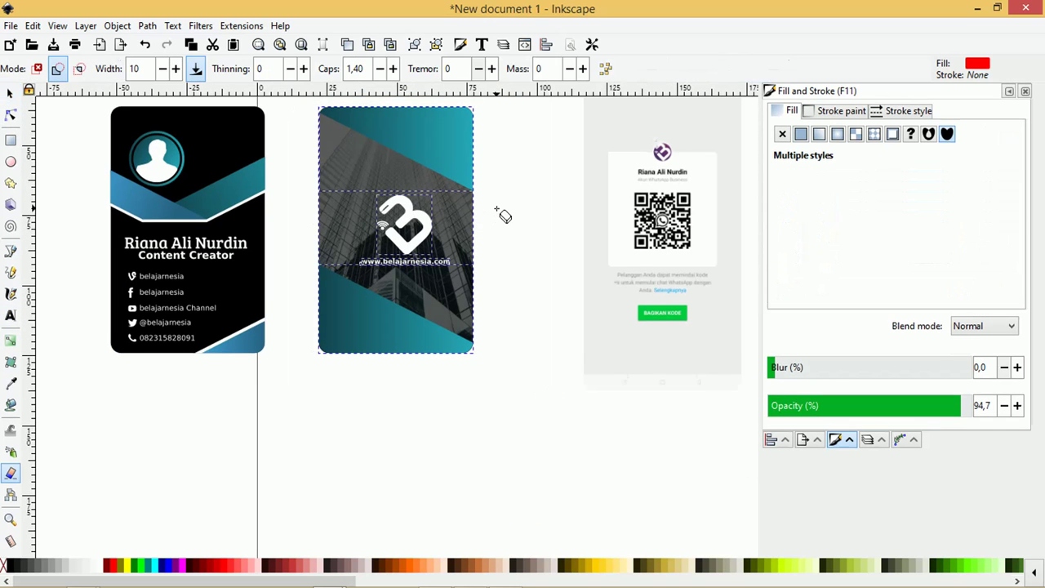
pyautogui.press('Right')
pyautogui.press('Right')
pyautogui.press('Right')
pyautogui.press('Right')
pyautogui.press('Right')
pyautogui.press('Right')
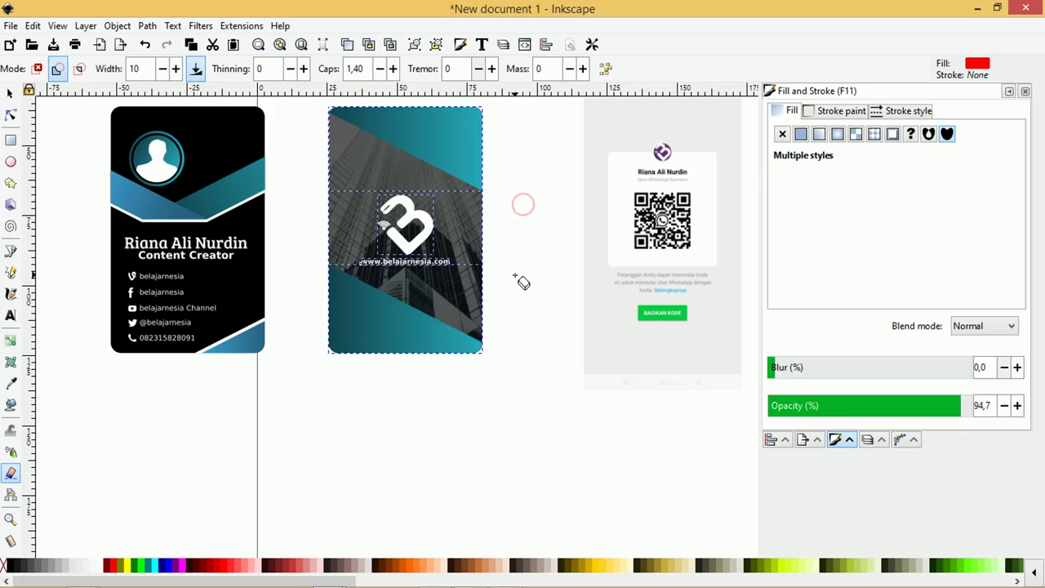
pyautogui.press('s')
pyautogui.click(558, 253)
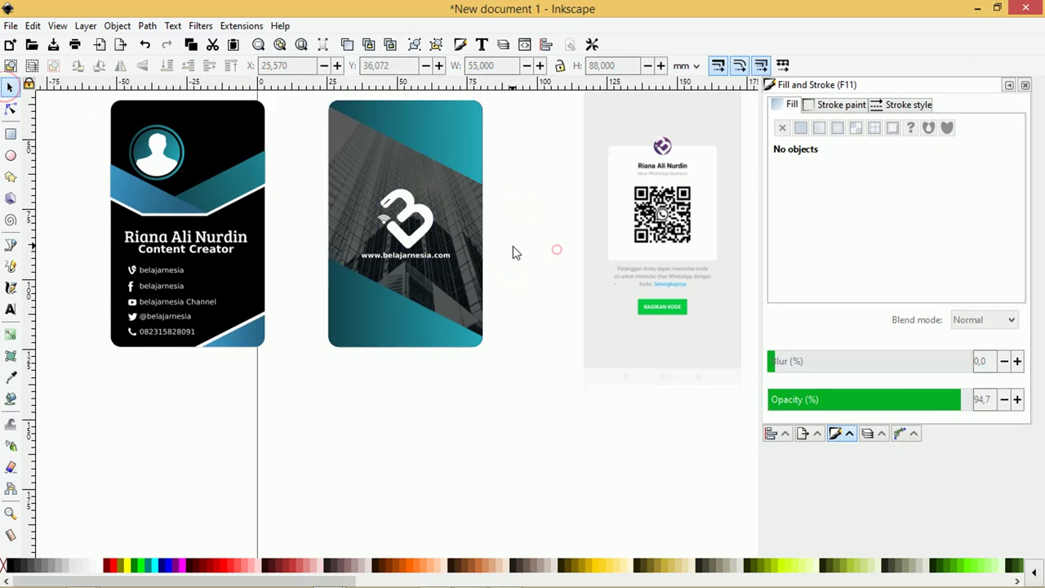
# - Move the logo and website text slightly up, and shrink the logo to about 16.3 × 17.5 mm
pyautogui.scroll(1, 514, 250)
pyautogui.moveTo(544, 294); pyautogui.dragTo(274, 164)
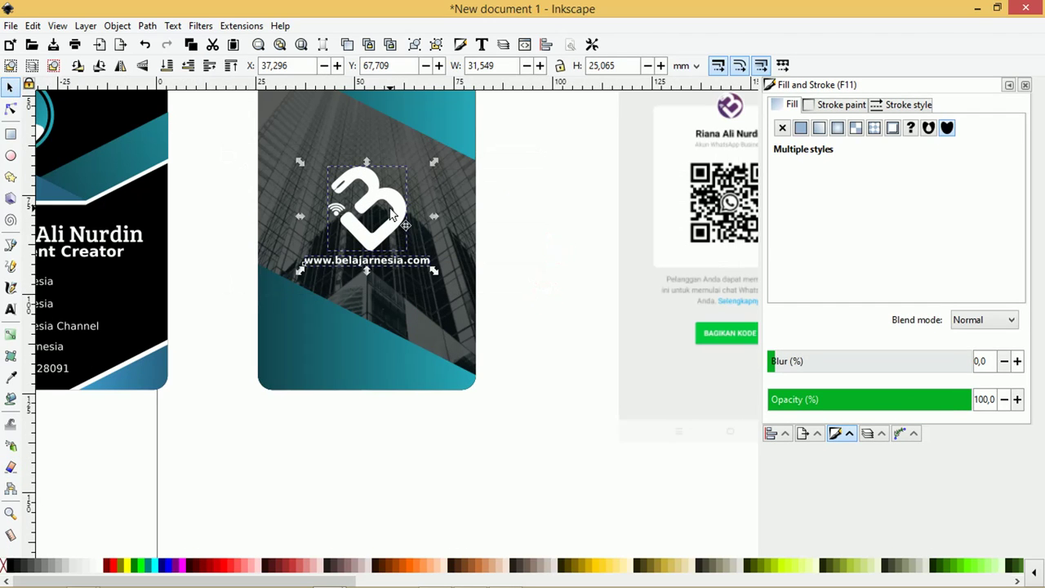
pyautogui.moveTo(398, 214); pyautogui.dragTo(401, 195)
pyautogui.click(534, 219)
pyautogui.click(397, 180)
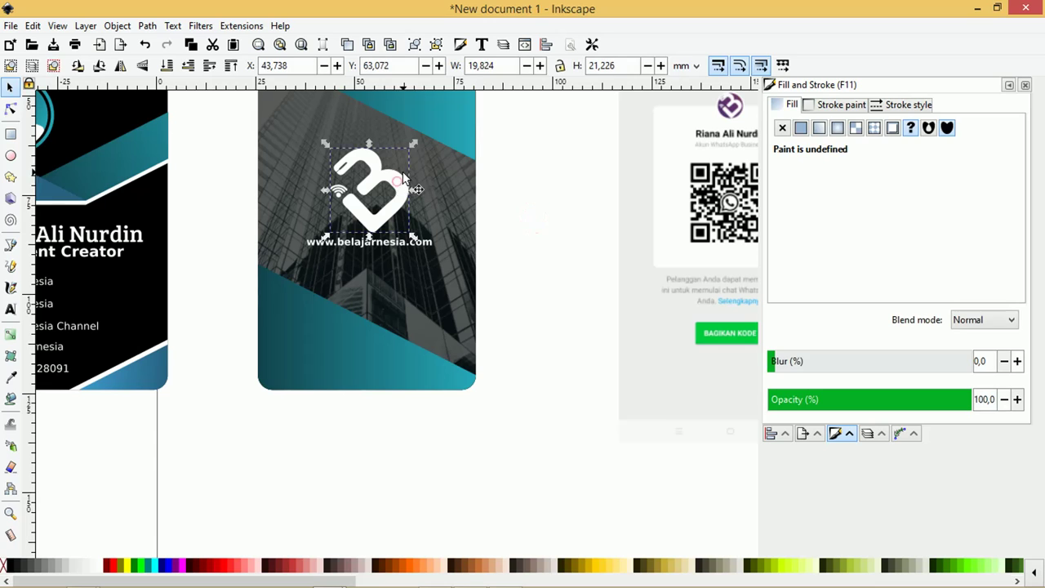
pyautogui.moveTo(415, 143); pyautogui.dragTo(408, 150)
pyautogui.click(549, 257)
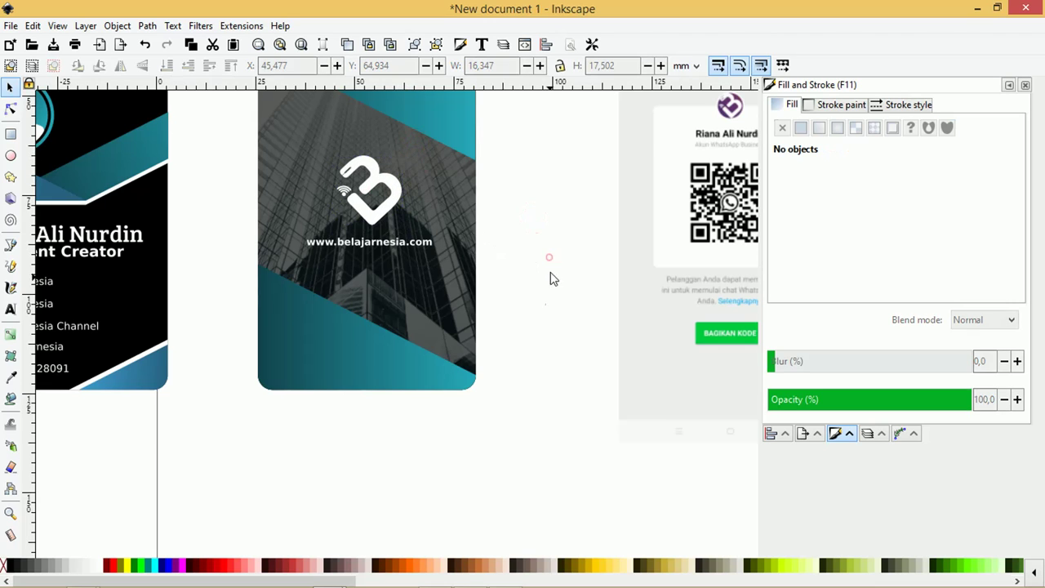
# - Recentre the resized logo, website text and background pieces of the back card horizontally on each other
pyautogui.scroll(-1, 525, 303)
pyautogui.moveTo(564, 392)
pyautogui.mouseDown()
pyautogui.moveTo(479, 340)
pyautogui.moveTo(289, 107)
pyautogui.mouseUp()
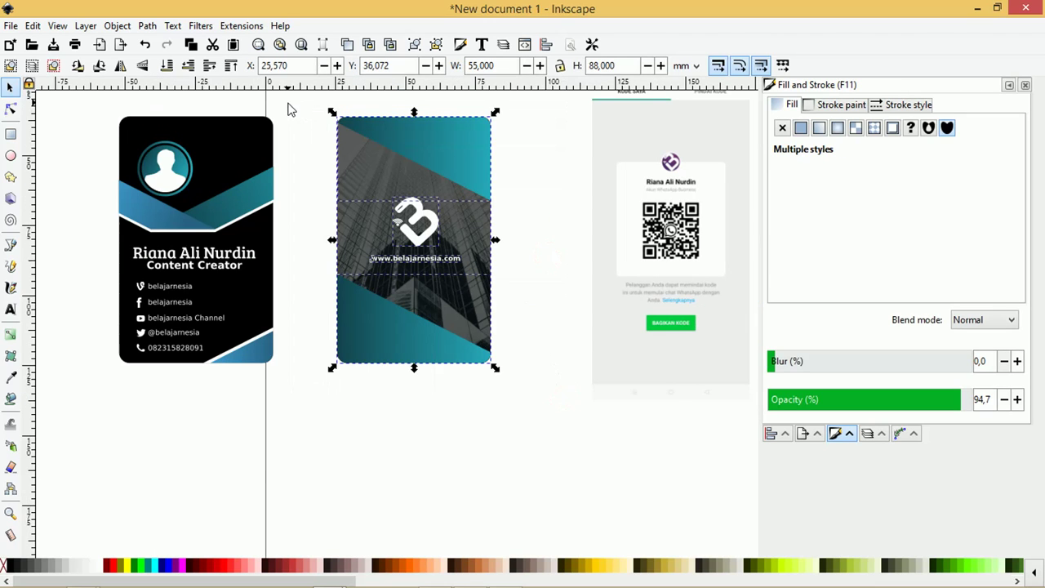
pyautogui.click(552, 209)
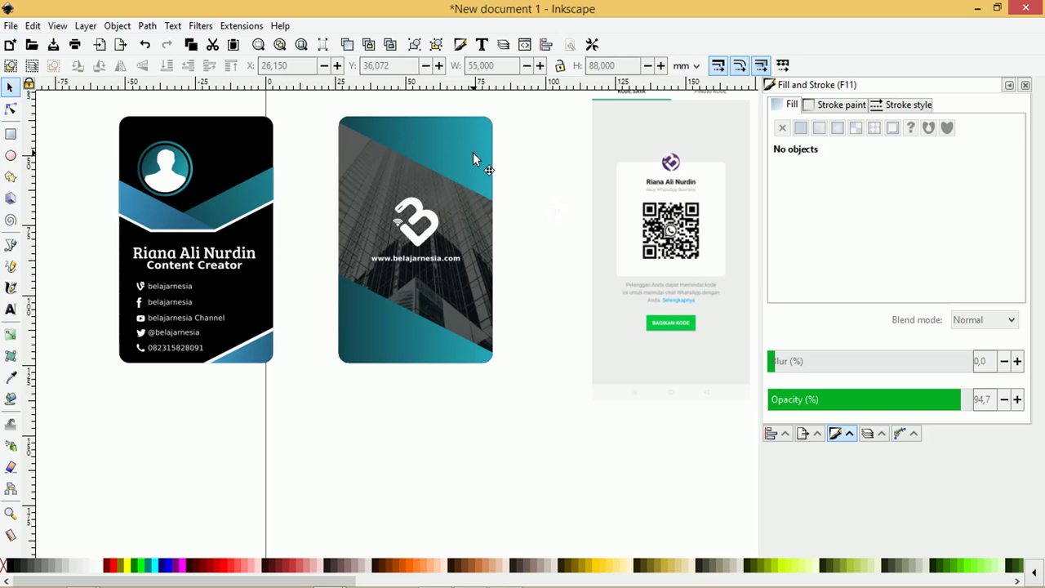
# - Place a white duplicate behind the upper teal shape and enlarge it to about 57.7 × 31.7 mm as a diagonal border
pyautogui.click(473, 158)
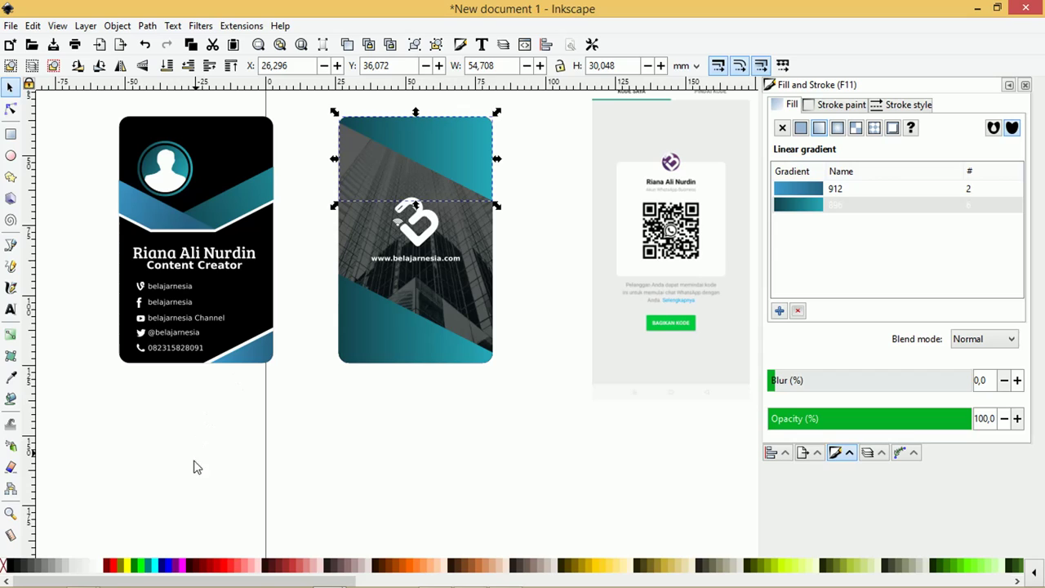
pyautogui.click(97, 562)
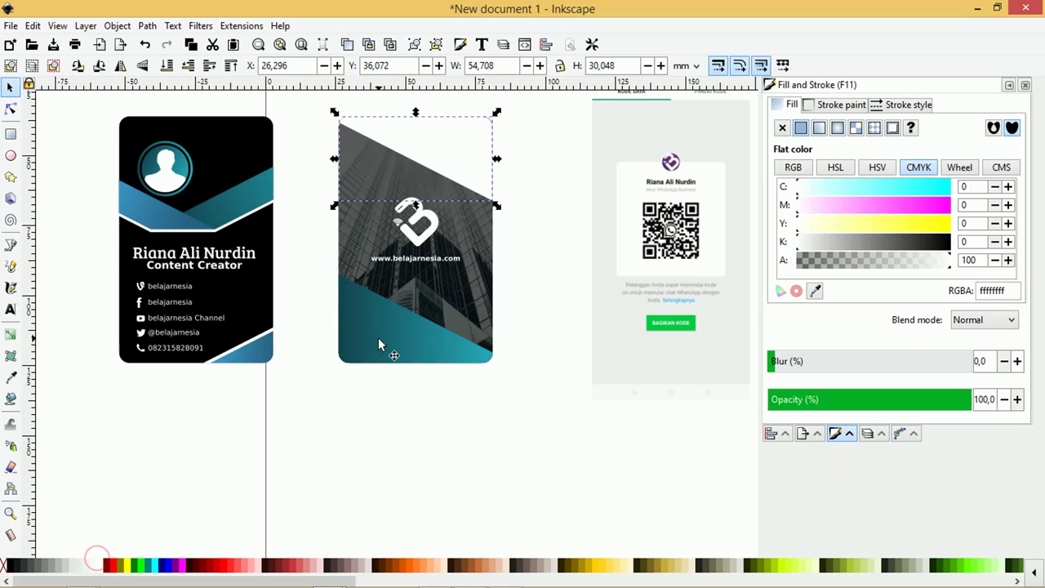
pyautogui.hotkey('ctrl', 'z')
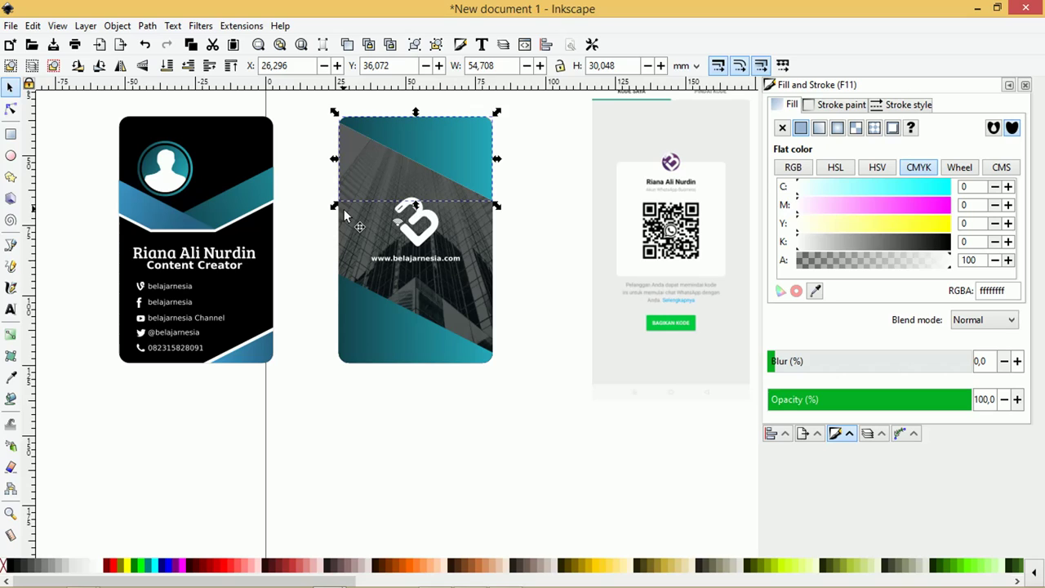
pyautogui.moveTo(337, 206); pyautogui.dragTo(329, 212)
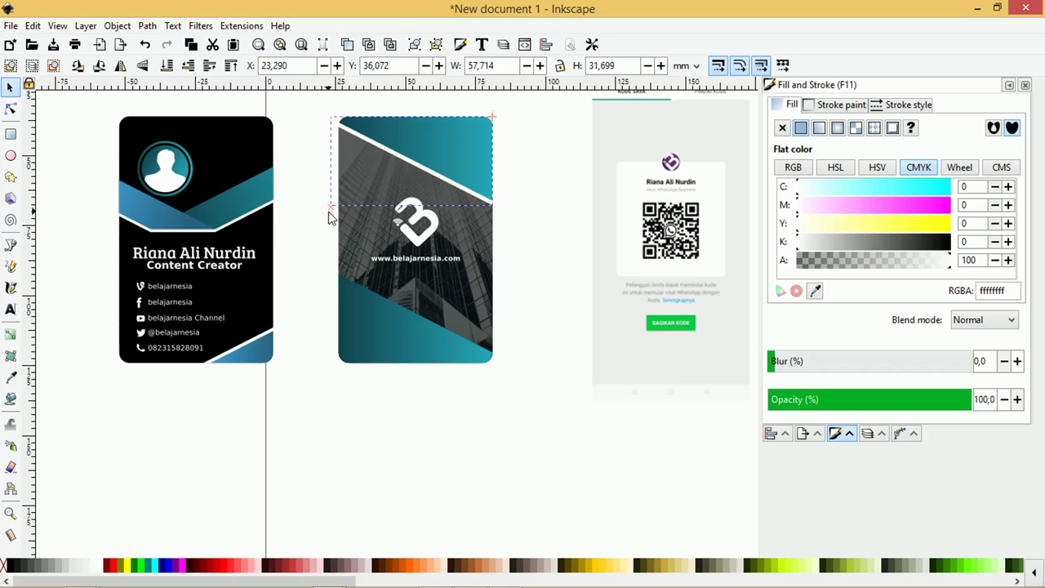
pyautogui.moveTo(329, 214); pyautogui.dragTo(331, 215)
# - Place a white duplicate behind the lower teal shape and enlarge it to about 58.3 × 33.6 mm as a matching border
pyautogui.click(381, 334)
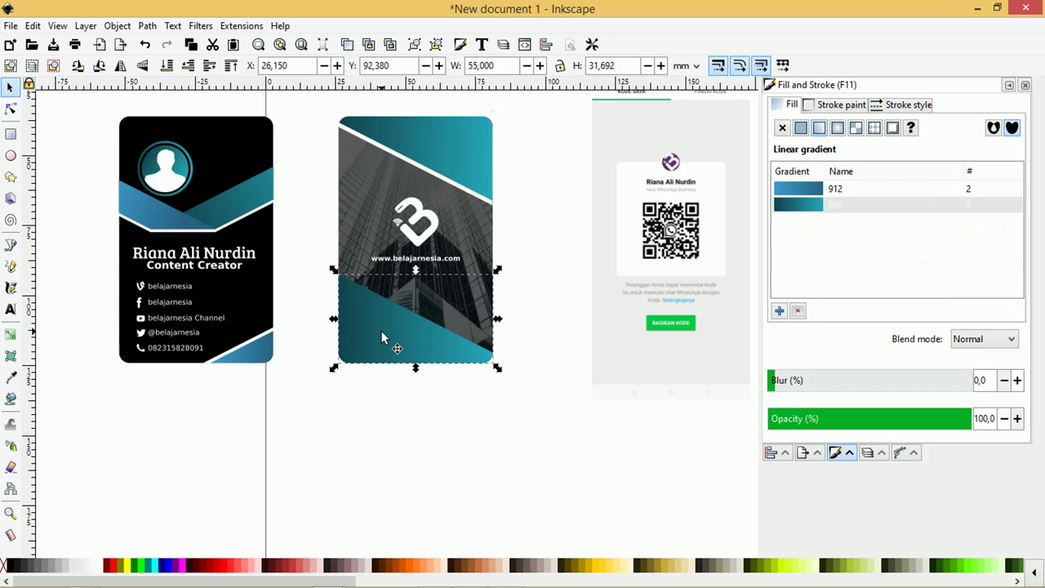
pyautogui.click(99, 566)
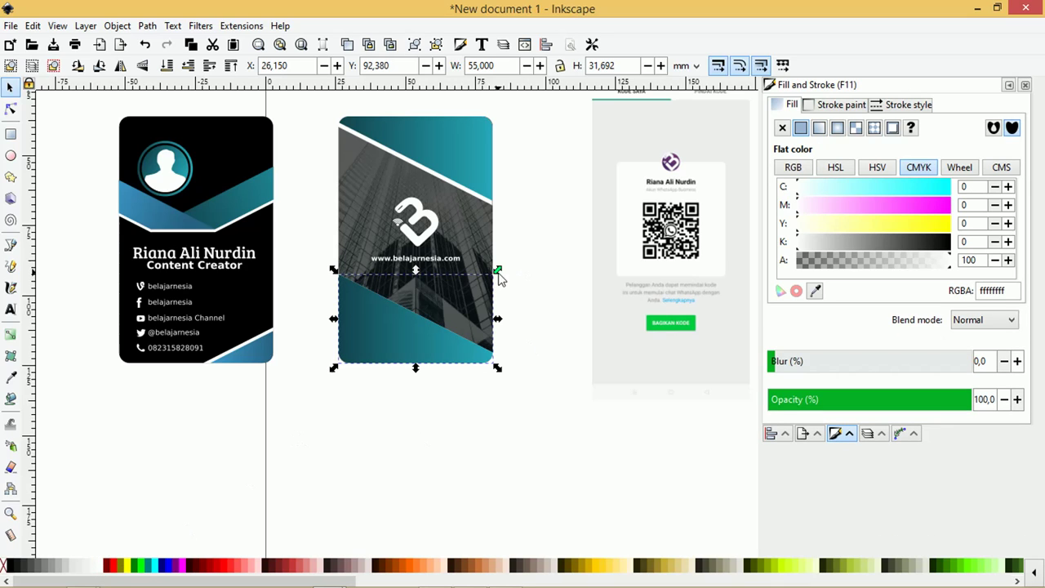
pyautogui.moveTo(497, 269); pyautogui.dragTo(508, 261)
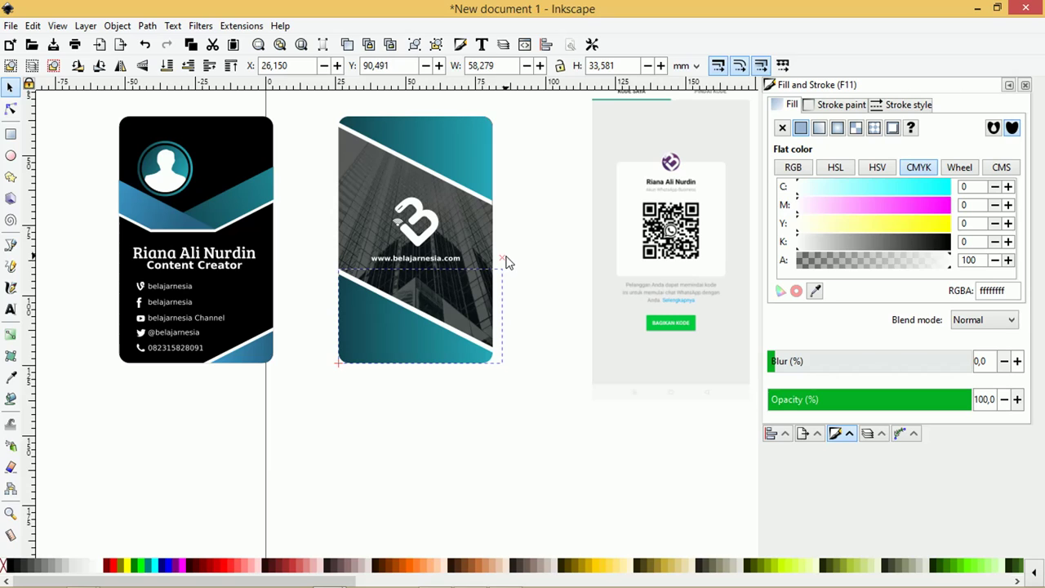
pyautogui.click(562, 244)
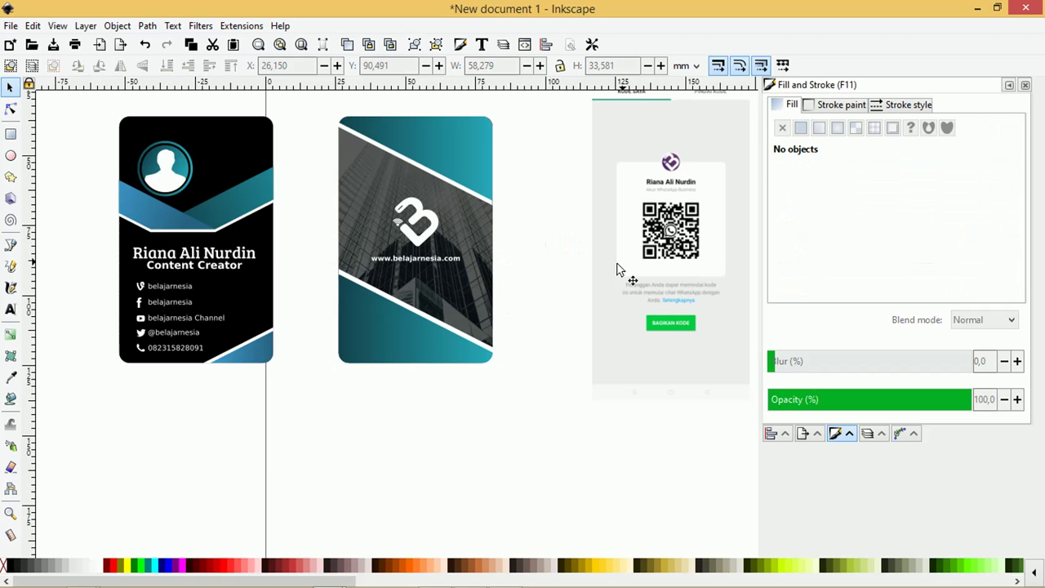
# - Move the QR screenshot nearer the back card and clip it to a square of about 20.8 mm drawn around the QR code
pyautogui.moveTo(688, 214); pyautogui.dragTo(539, 276)
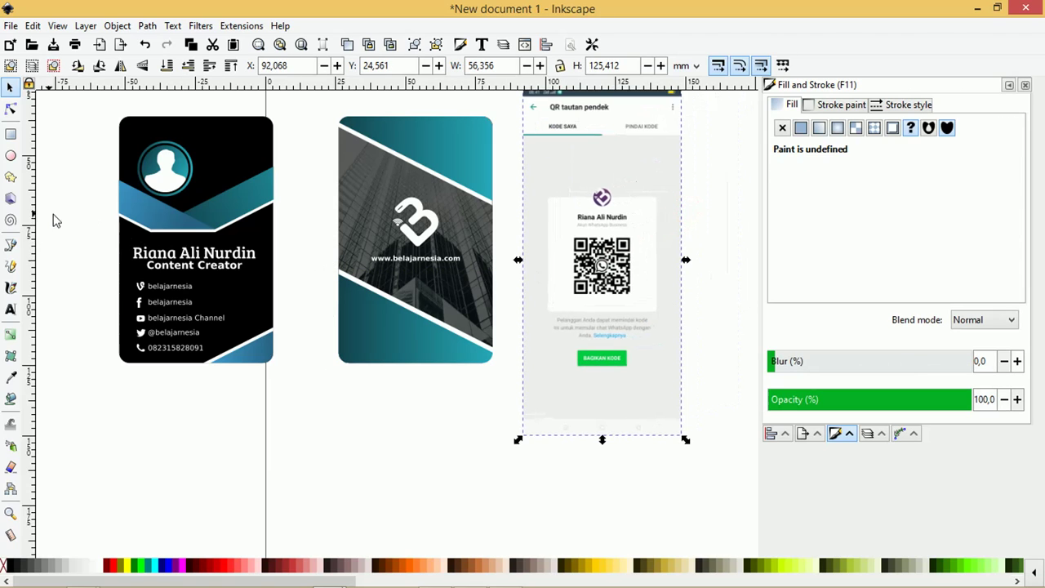
pyautogui.click(11, 133)
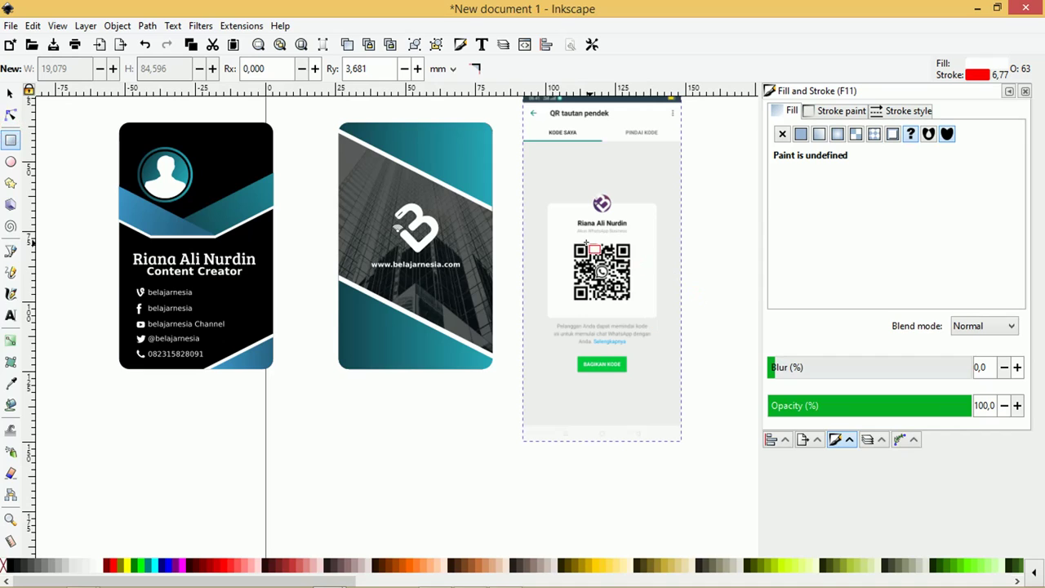
pyautogui.moveTo(573, 242)
pyautogui.mouseDown()
pyautogui.moveTo(644, 308)
pyautogui.moveTo(632, 301)
pyautogui.mouseUp()
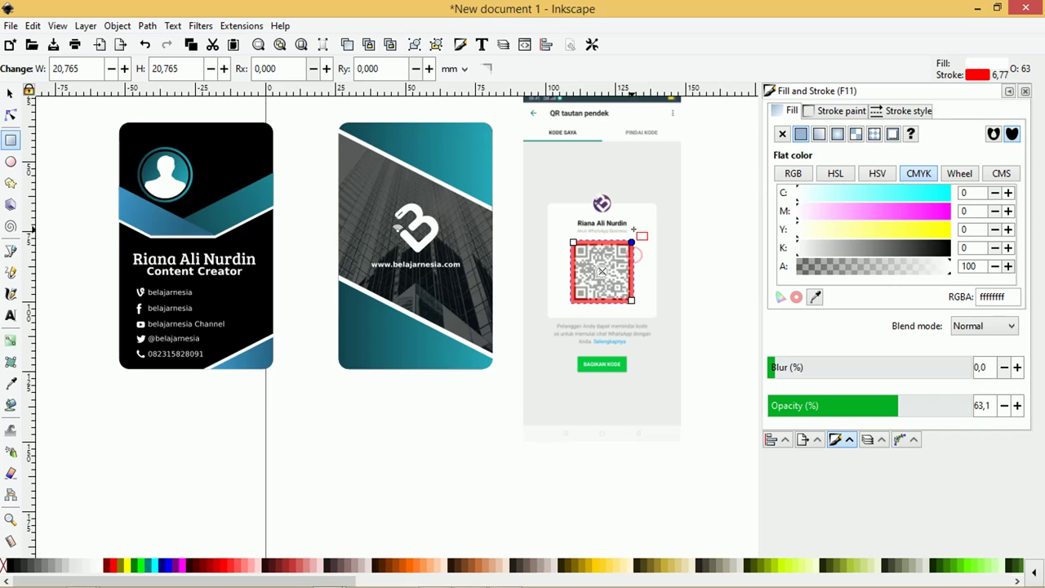
pyautogui.press('s')
pyautogui.keyDown('shift'); pyautogui.click(649, 214); pyautogui.keyUp('shift')
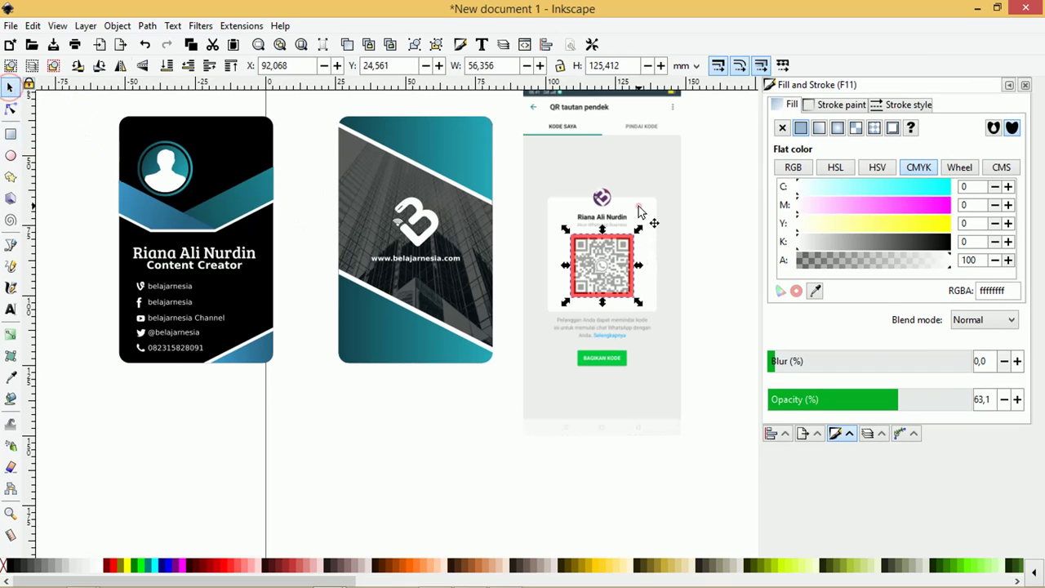
pyautogui.rightClick(649, 214)
pyautogui.click(715, 469)
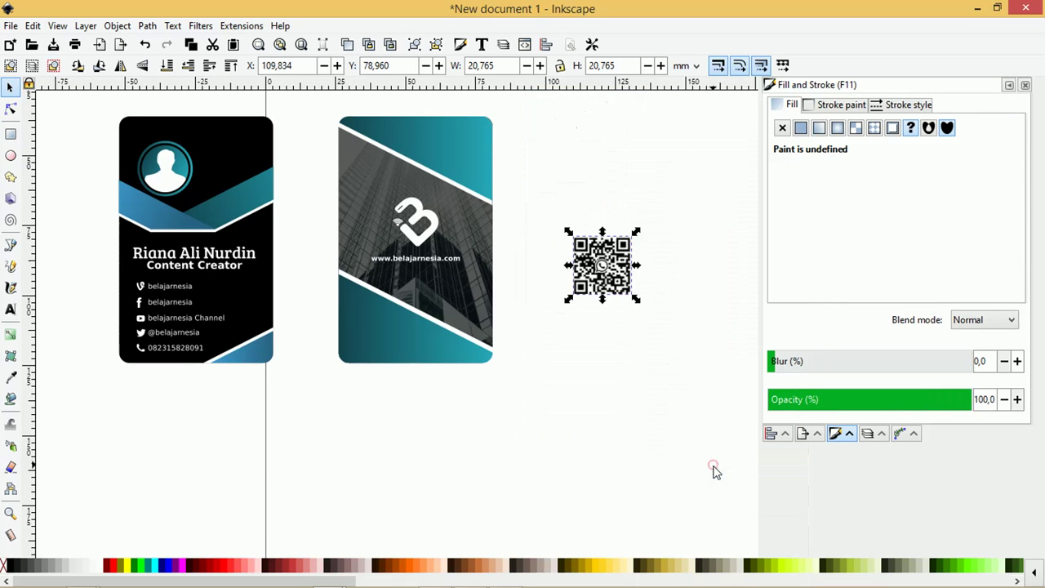
# - Scale the QR code to about 14.5 mm square and place it in the back card's lower-left corner at Y 102.821 mm
pyautogui.moveTo(608, 259); pyautogui.dragTo(394, 307)
pyautogui.moveTo(372, 348); pyautogui.dragTo(370, 340)
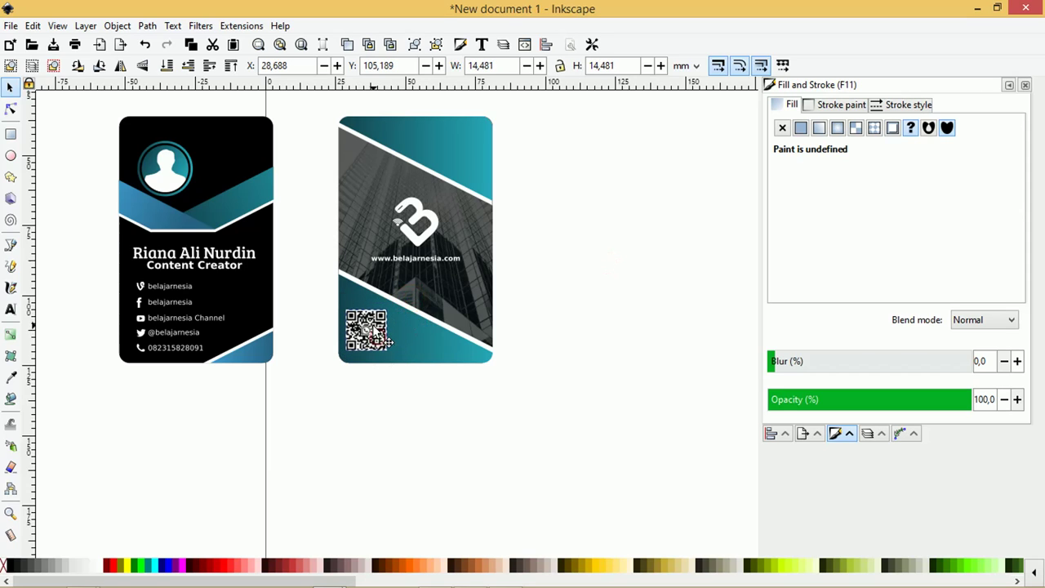
pyautogui.click(585, 286)
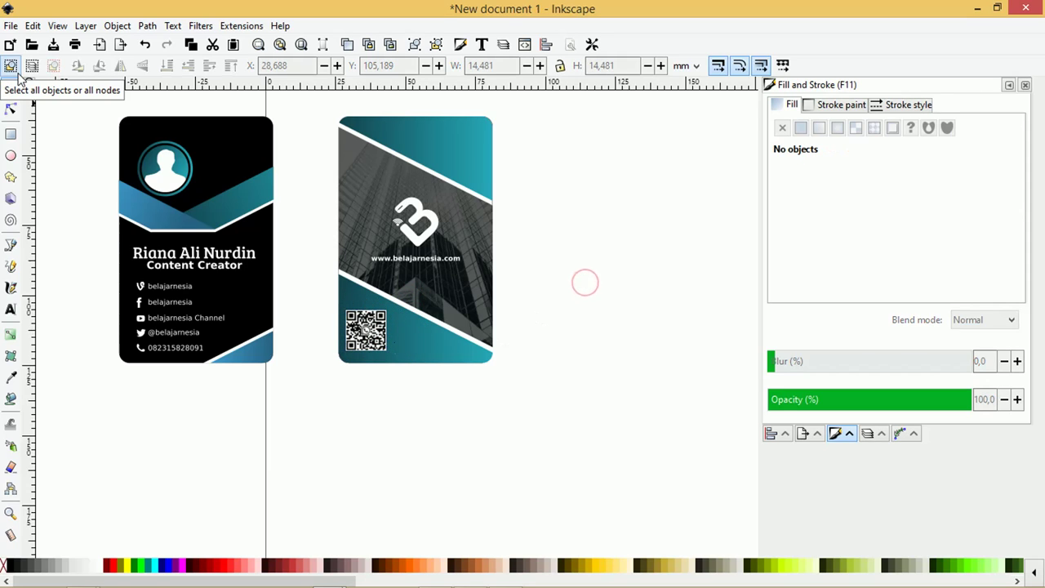
pyautogui.press('z')
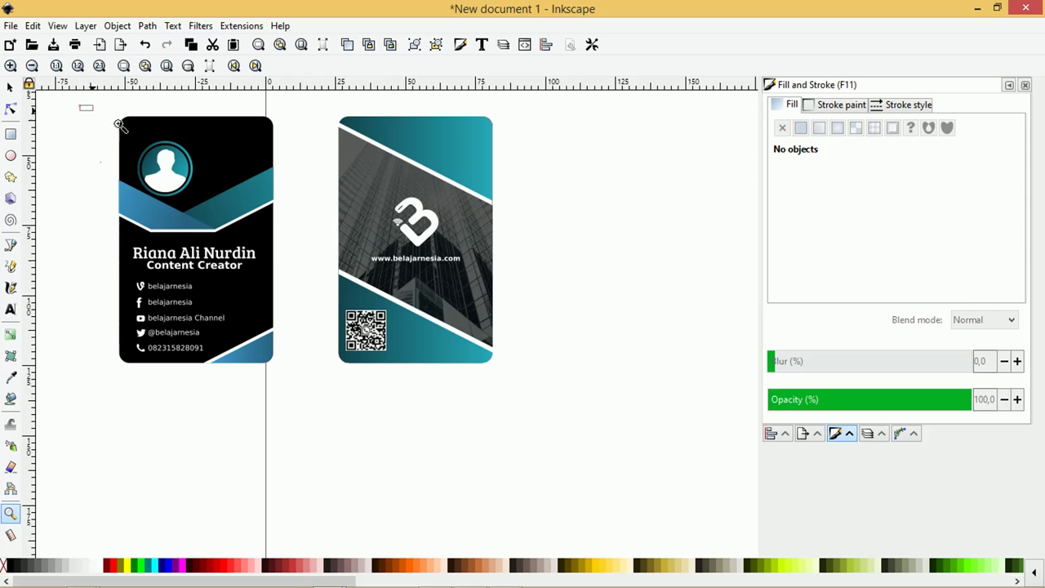
pyautogui.moveTo(82, 103); pyautogui.dragTo(553, 409)
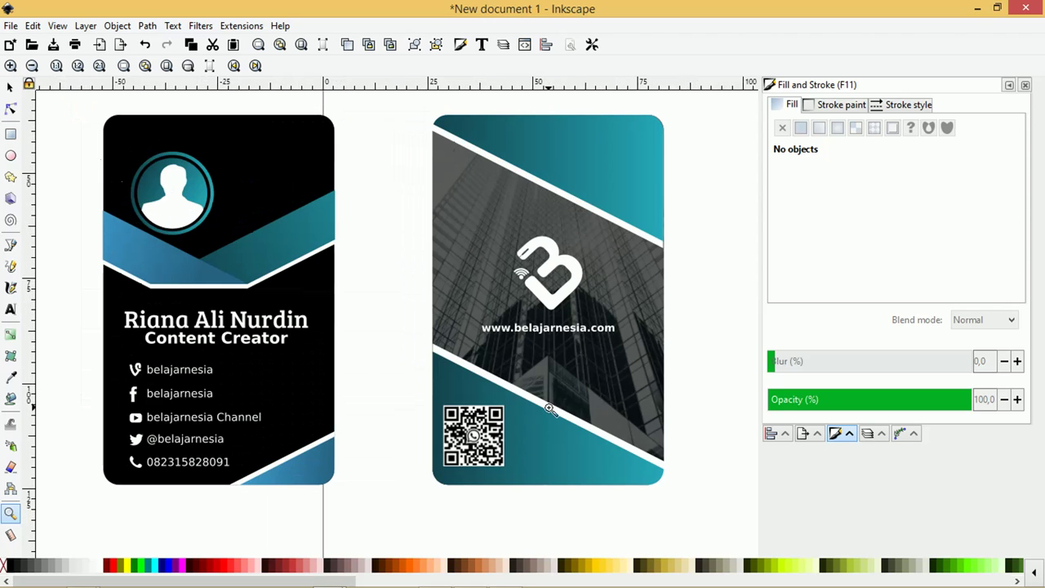
pyautogui.click(10, 87)
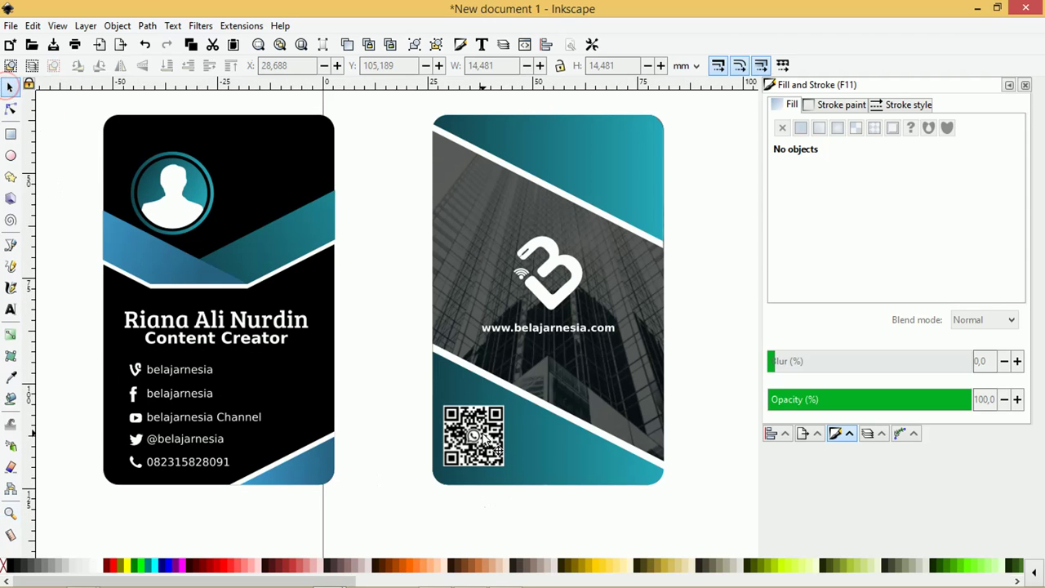
pyautogui.moveTo(484, 435); pyautogui.dragTo(484, 425)
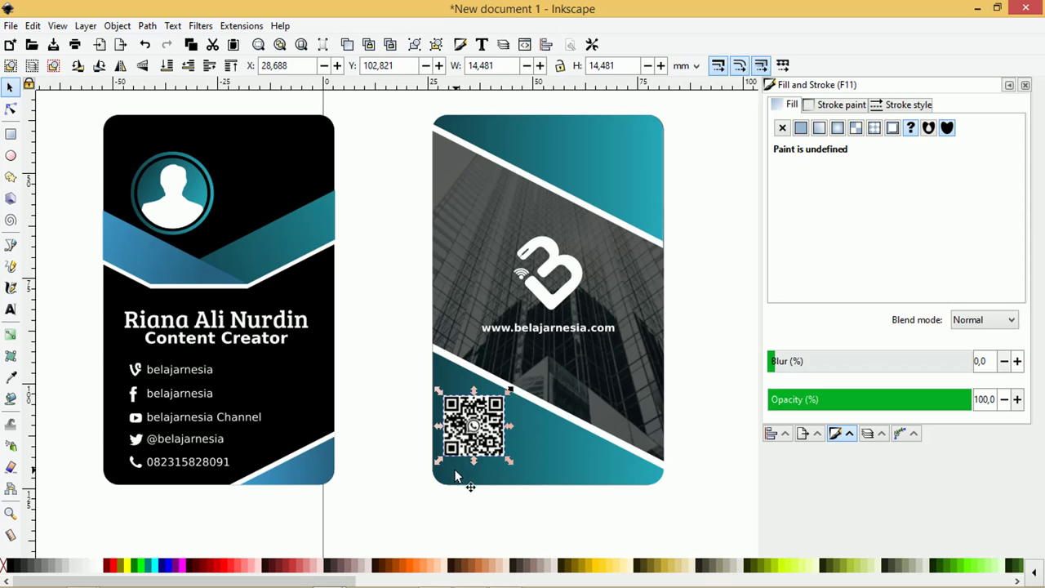